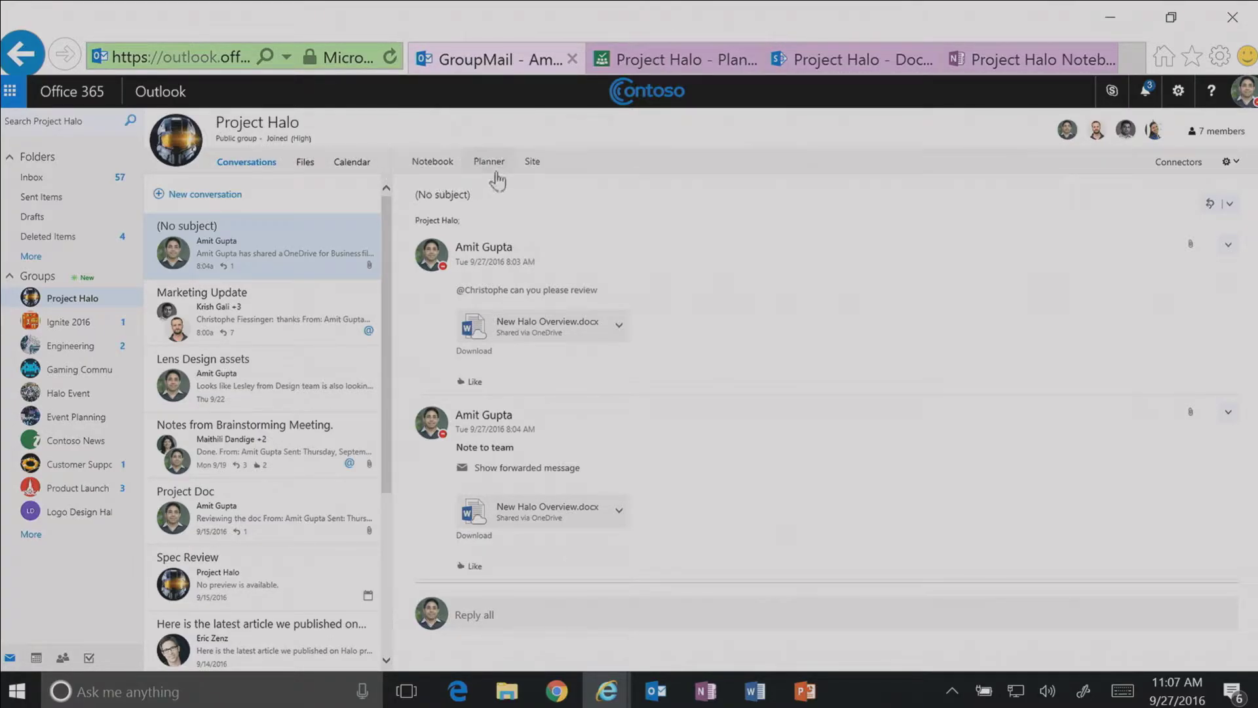
# Switch to Project Halo's Planner board and move the "Lens Design assets" task from Project Backlog to Design Backlog.
pyautogui.click(653, 71)
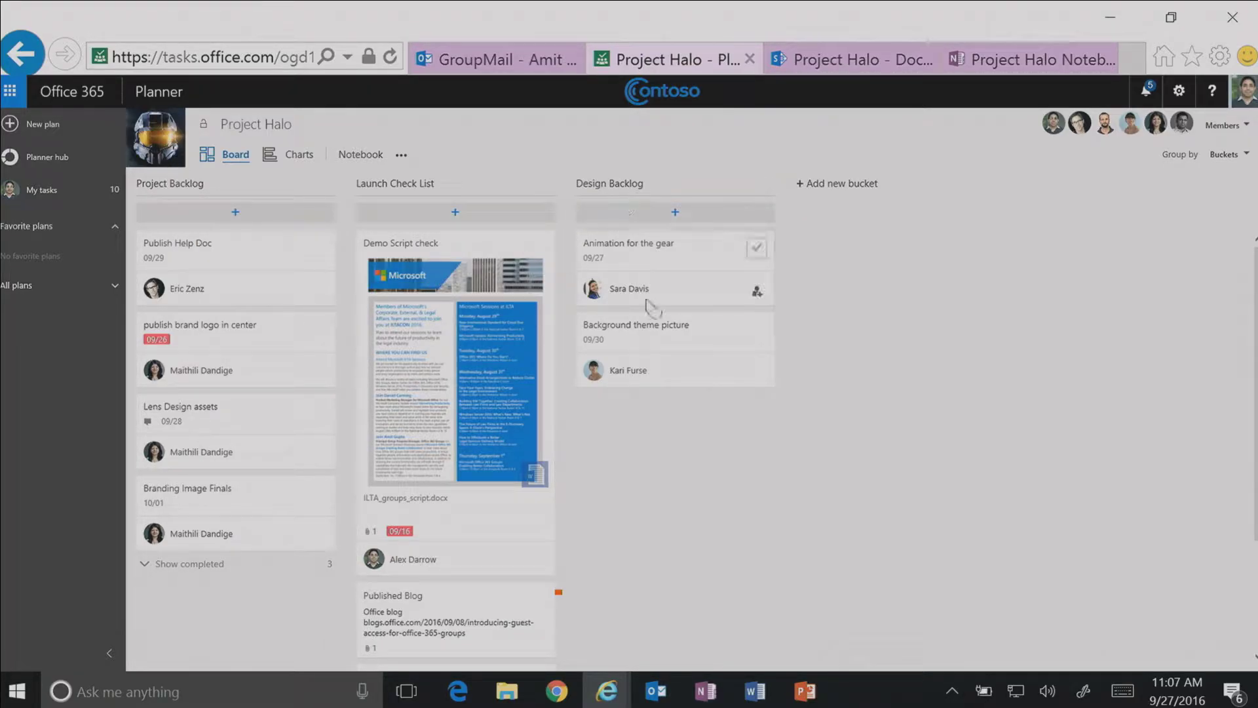
pyautogui.moveTo(208, 445); pyautogui.dragTo(671, 453)
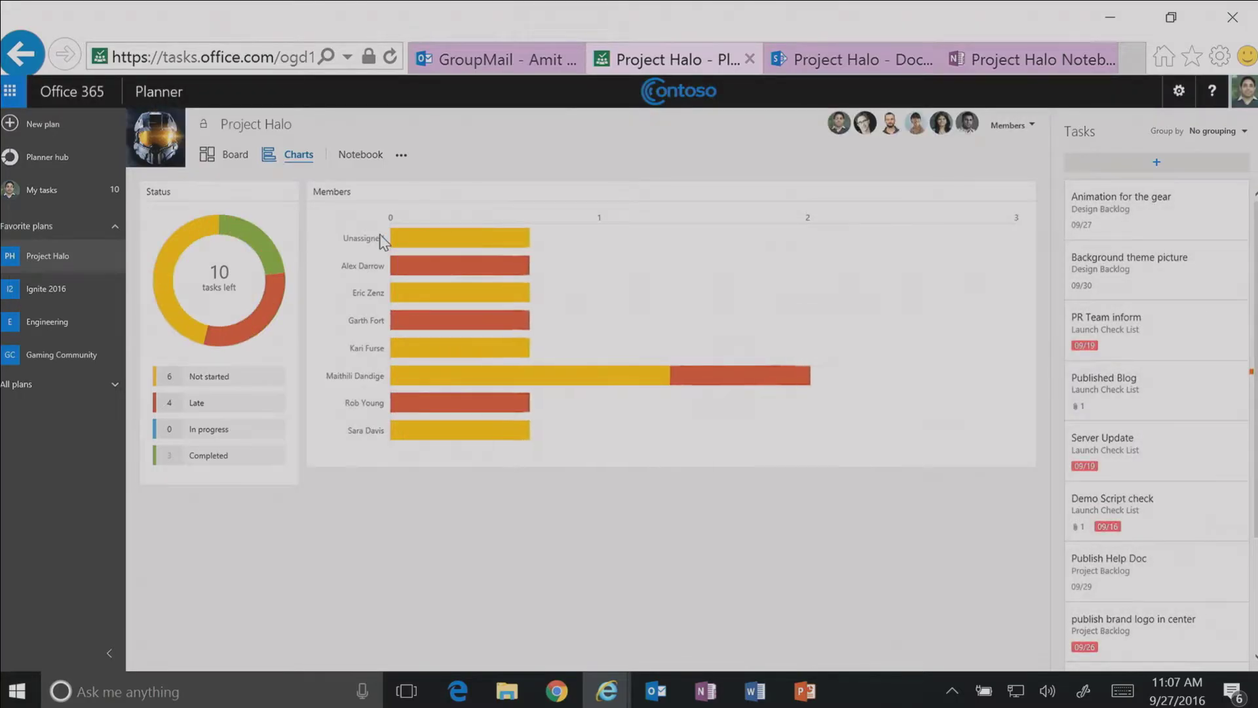
# Examine the plan's related pages and member charts, and filter the task list to the member with the longest bar.
pyautogui.click(401, 155)
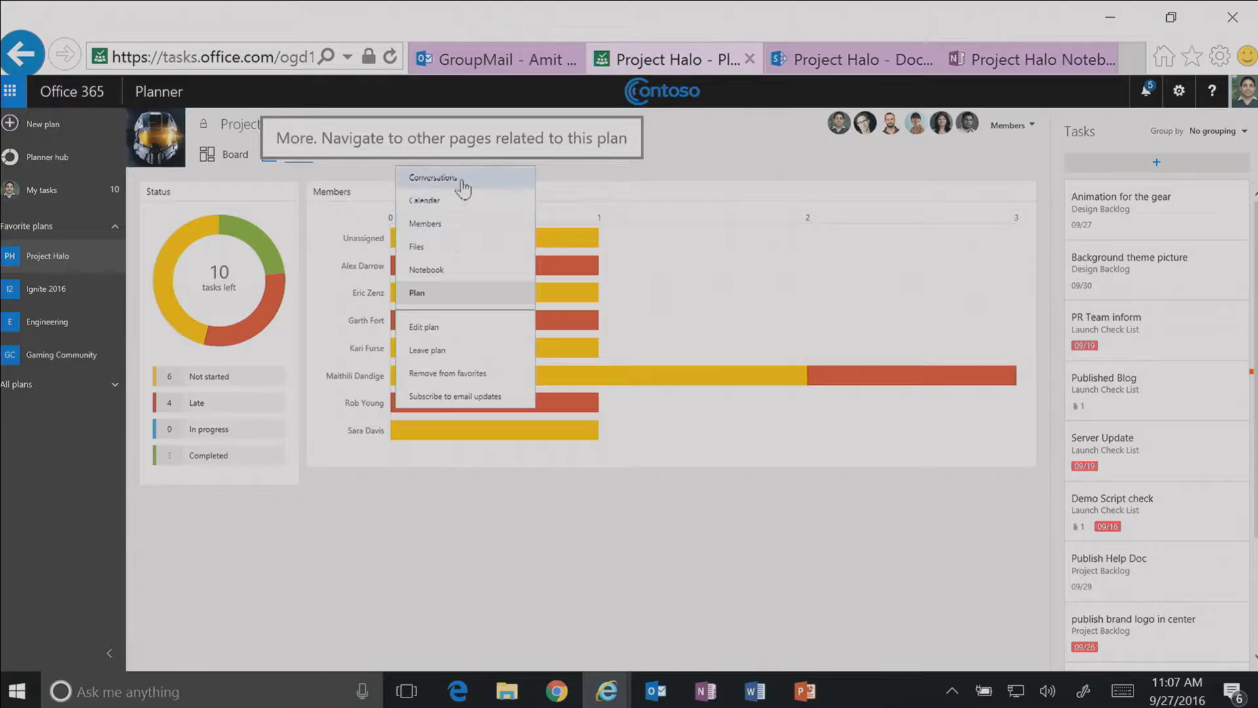
pyautogui.click(723, 172)
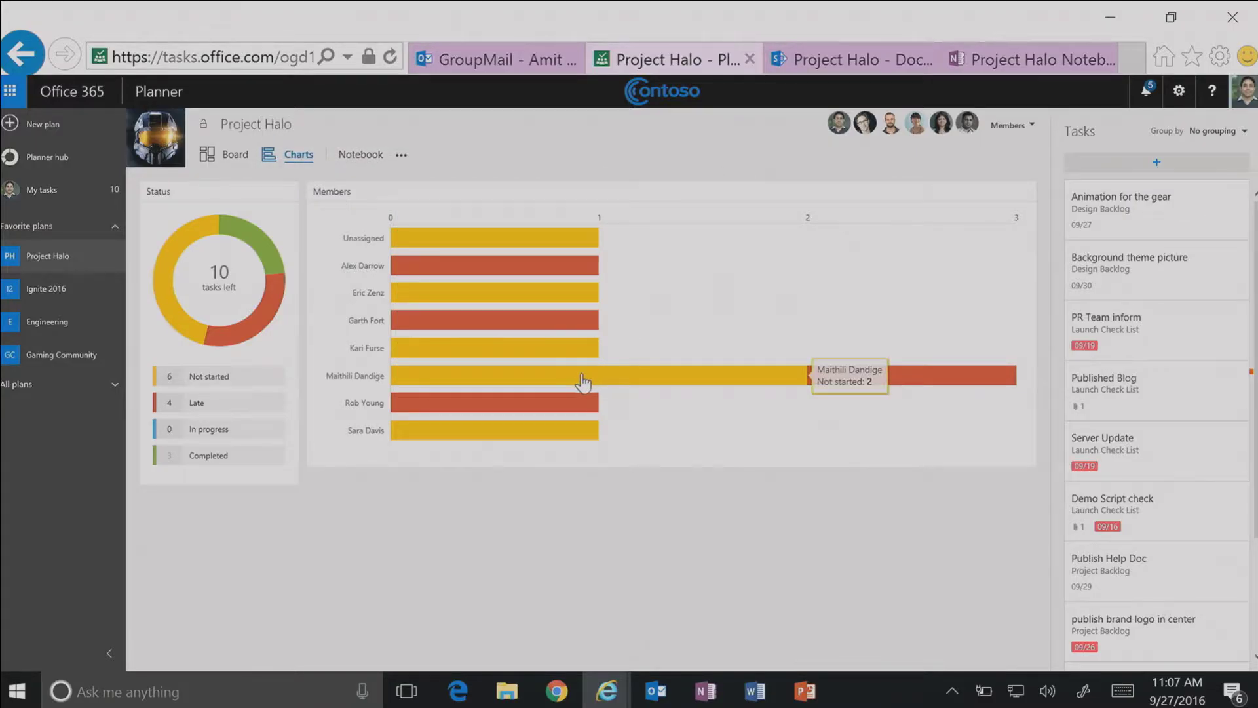
pyautogui.moveTo(863, 385)
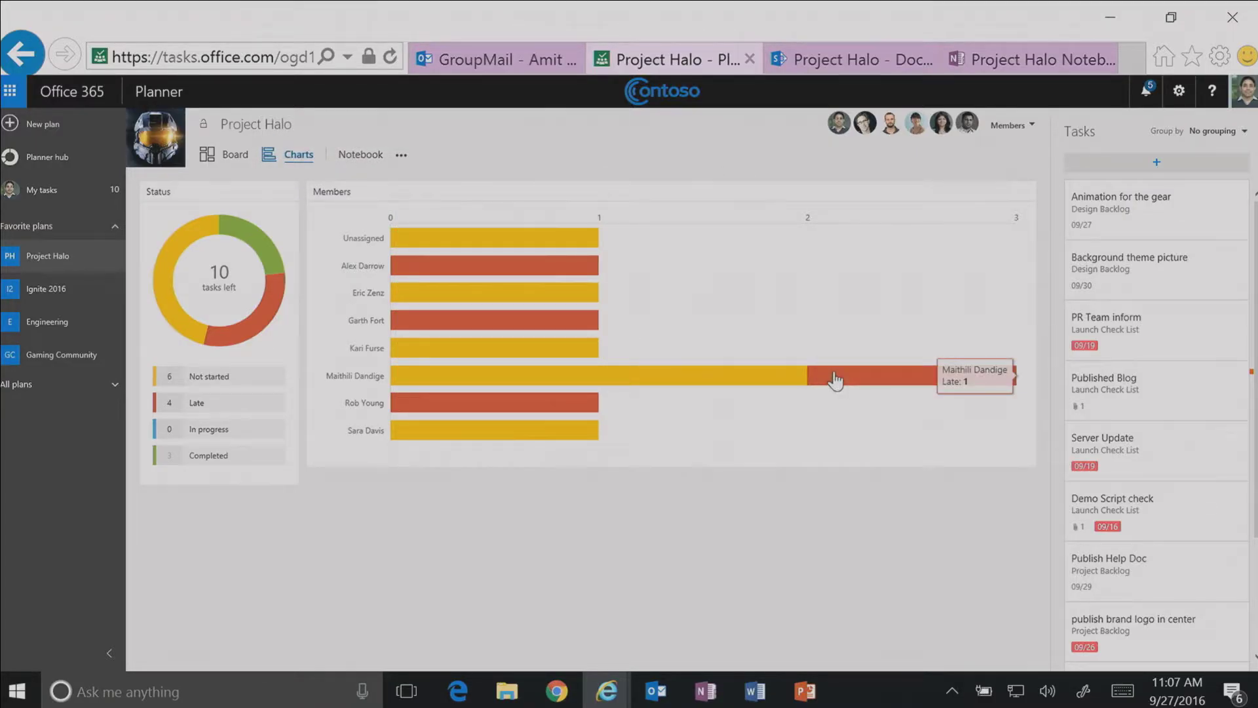
pyautogui.moveTo(769, 376)
pyautogui.click(737, 374)
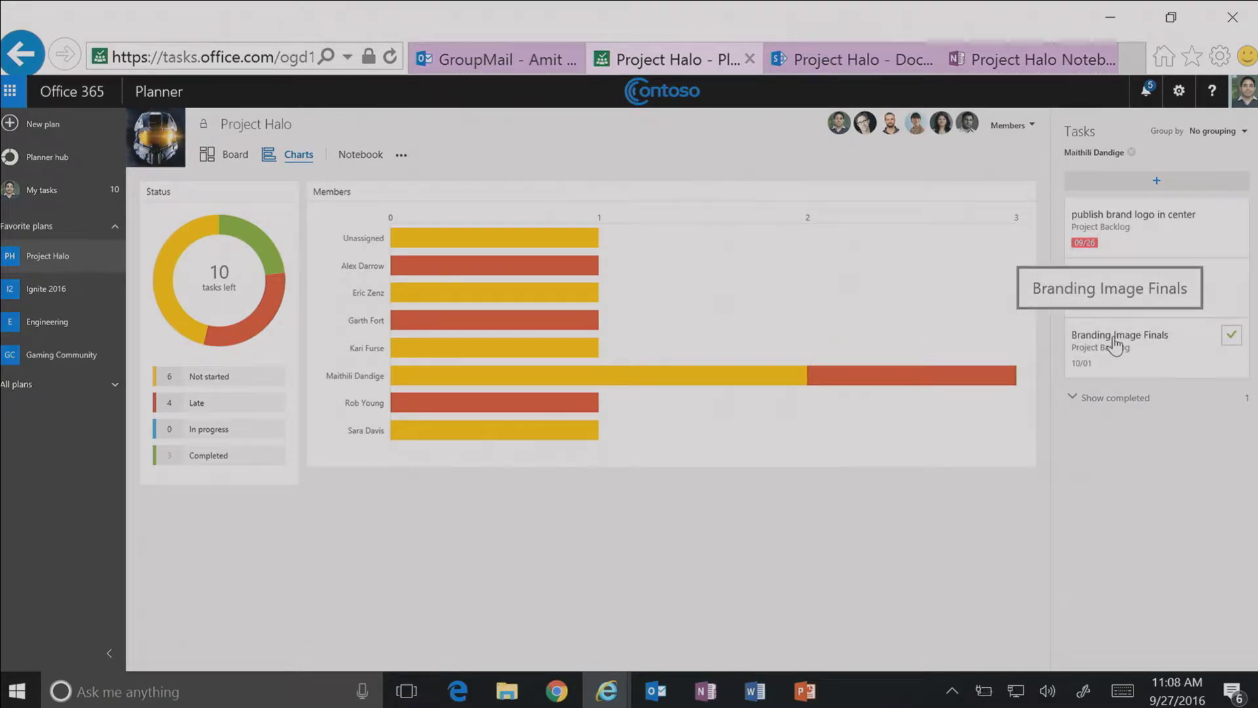
# Post the comment "Hey someone from design could help." on the "Branding Image Finals" task and close the task.
pyautogui.click(1116, 340)
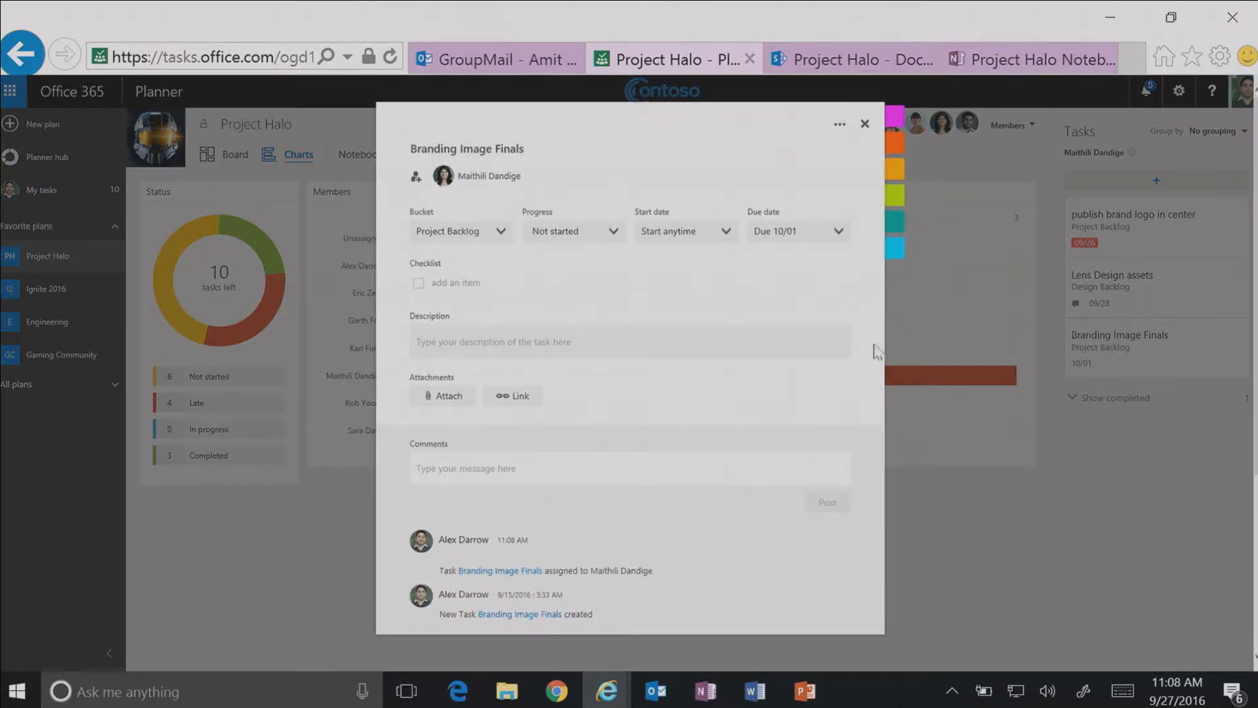
pyautogui.click(493, 469)
pyautogui.write('He')
pyautogui.press('BackSpace')
pyautogui.press('BackSpace')
pyautogui.write('Hey someone ')
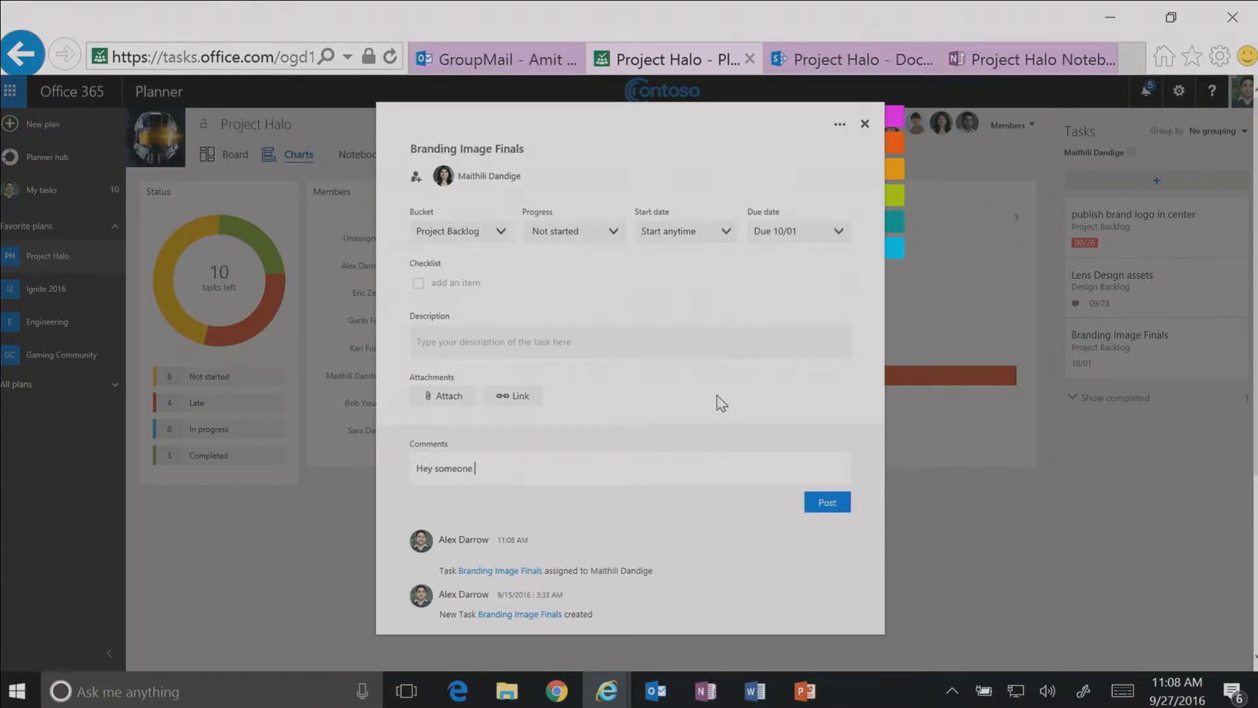
pyautogui.write('from design could help.')
pyautogui.click(825, 503)
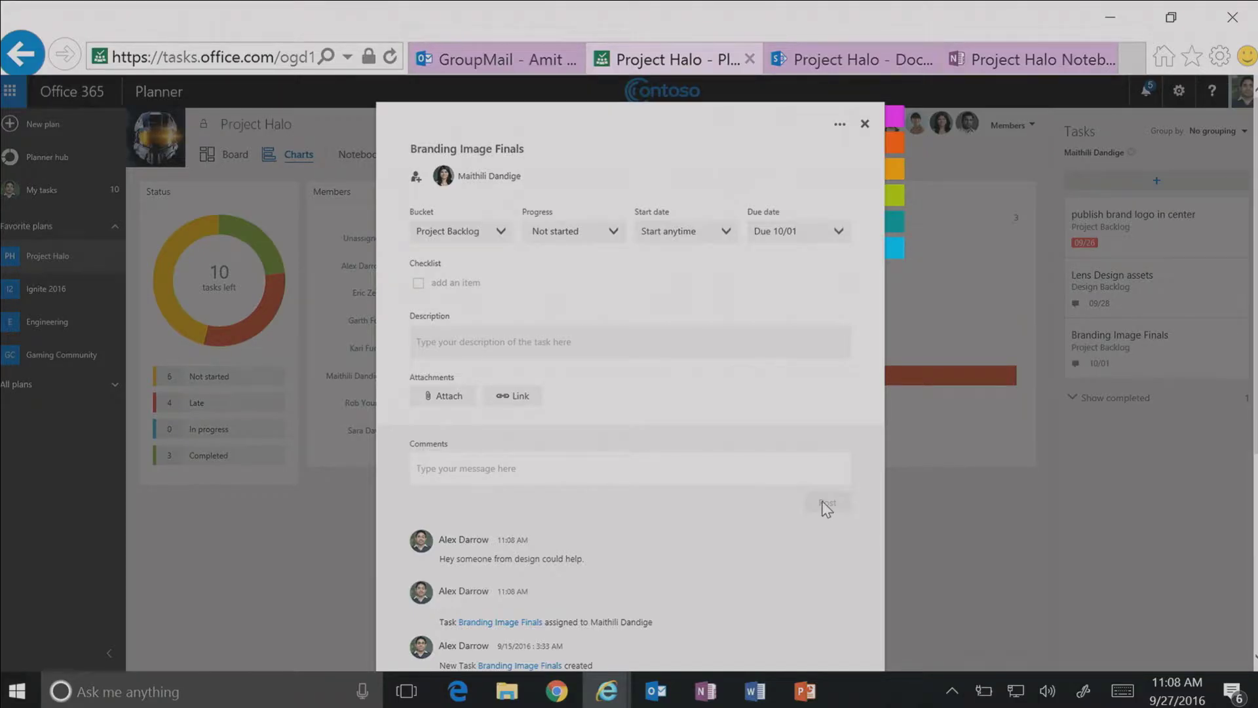
pyautogui.click(865, 124)
# Switch to Outlook and open the "Branding Image Finals" conversation in the Project Halo group.
pyautogui.click(503, 52)
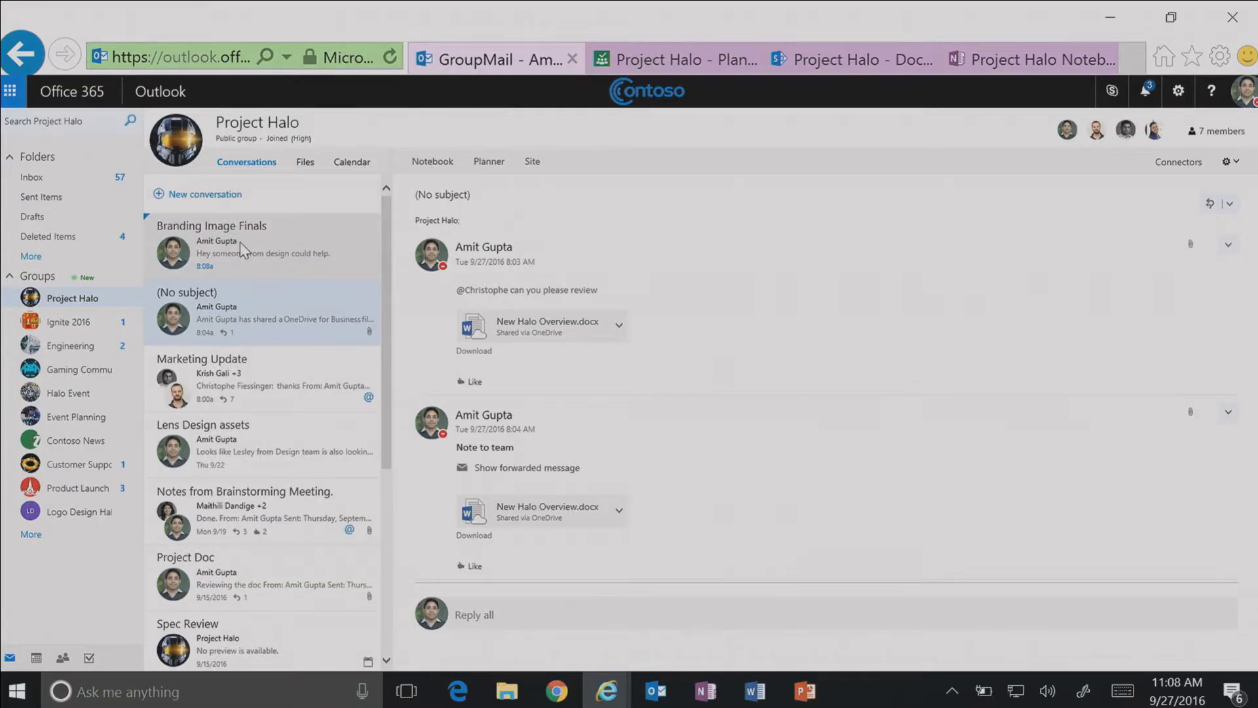
pyautogui.click(240, 242)
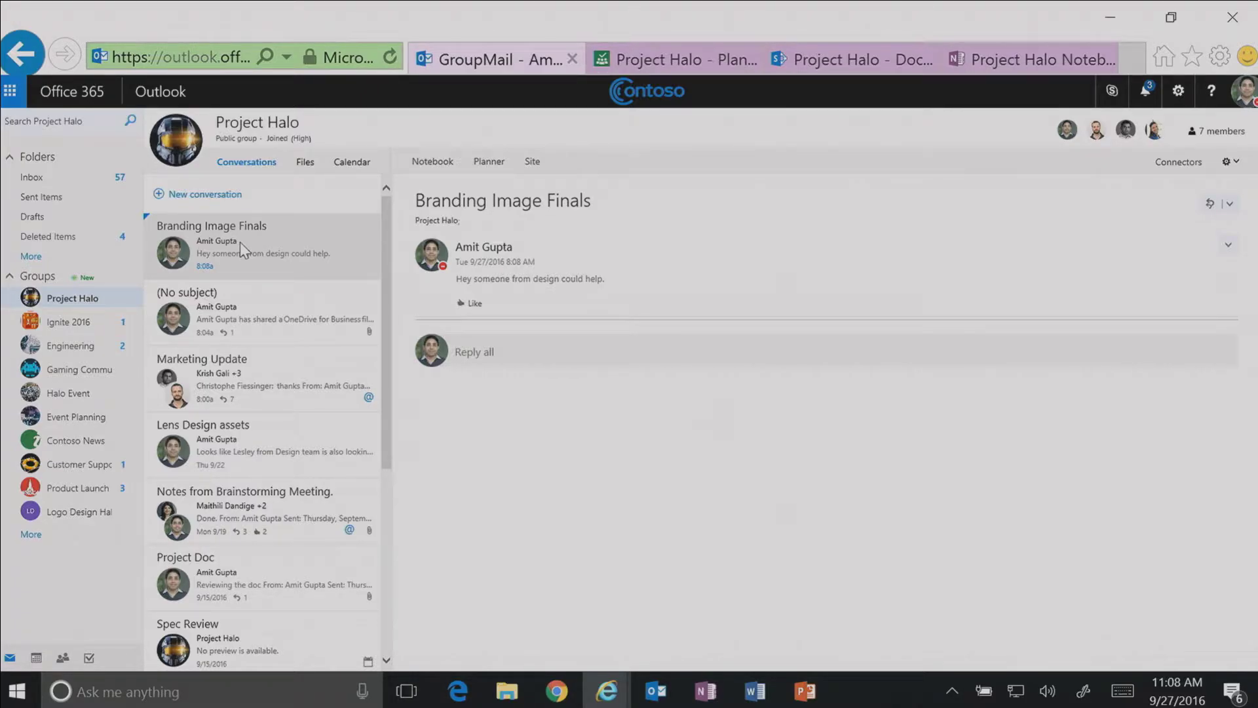
# Switch to Planner, view the new plan form and close it without creating a plan.
pyautogui.click(661, 67)
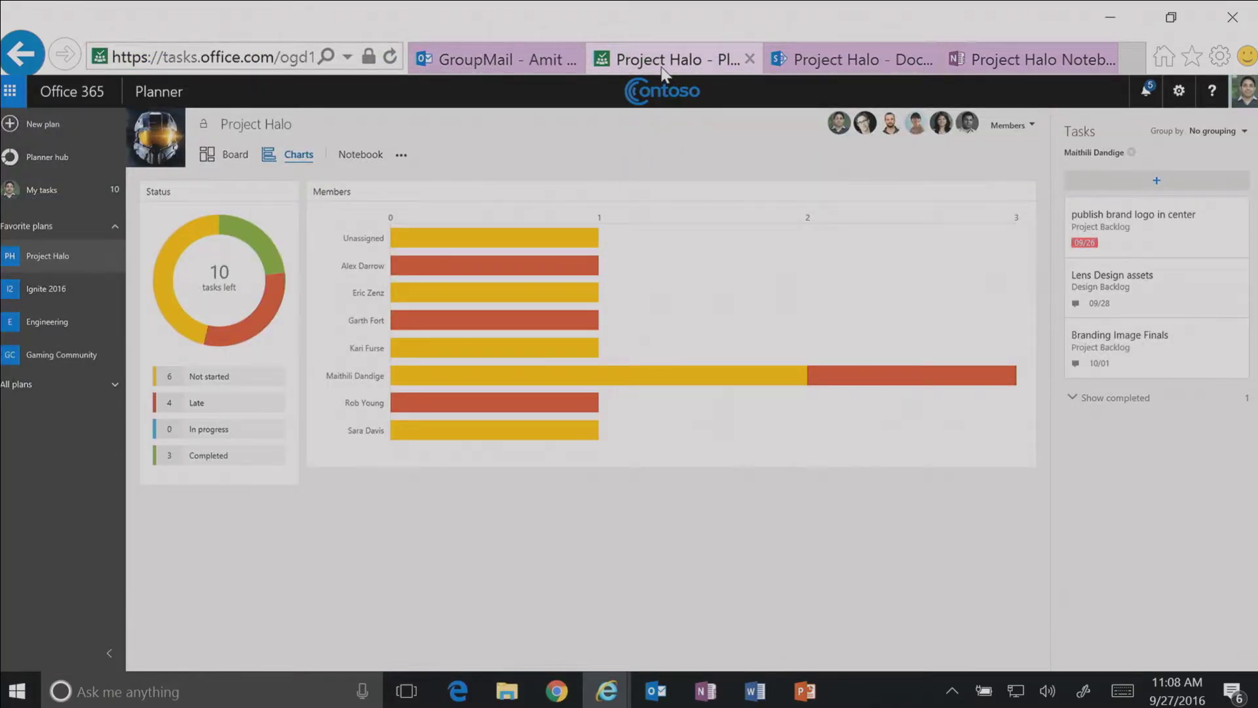
pyautogui.click(42, 127)
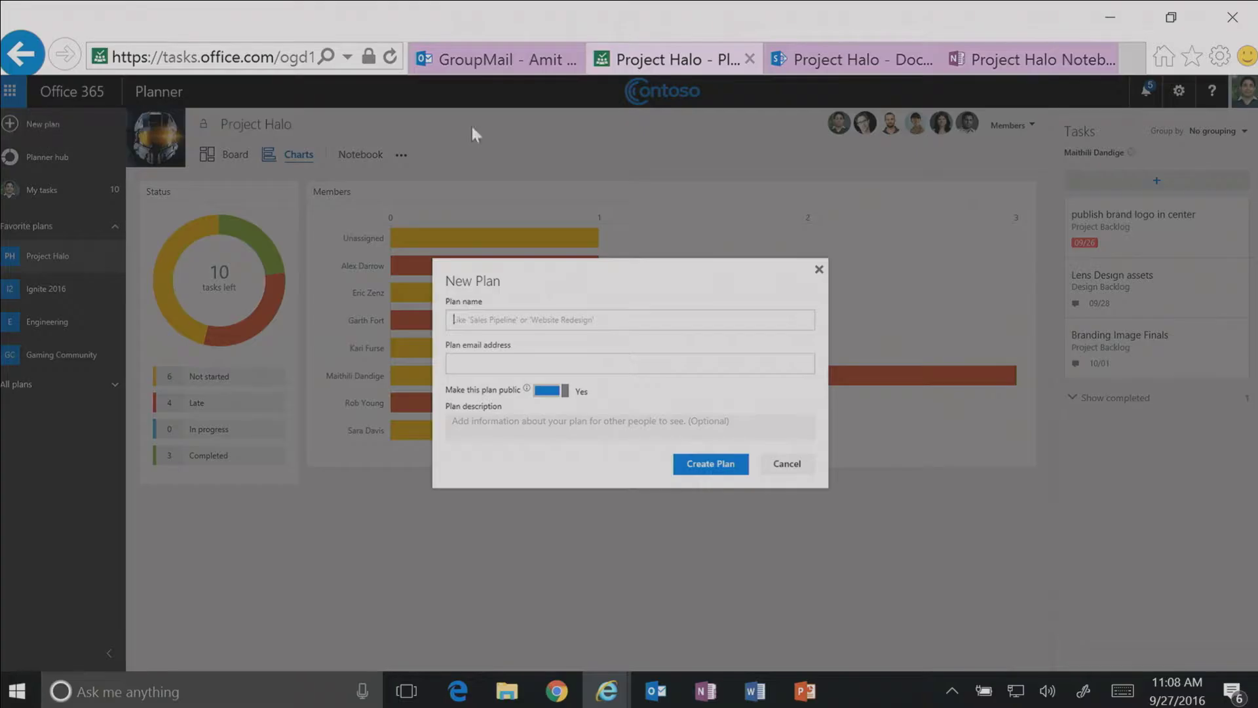
pyautogui.click(819, 269)
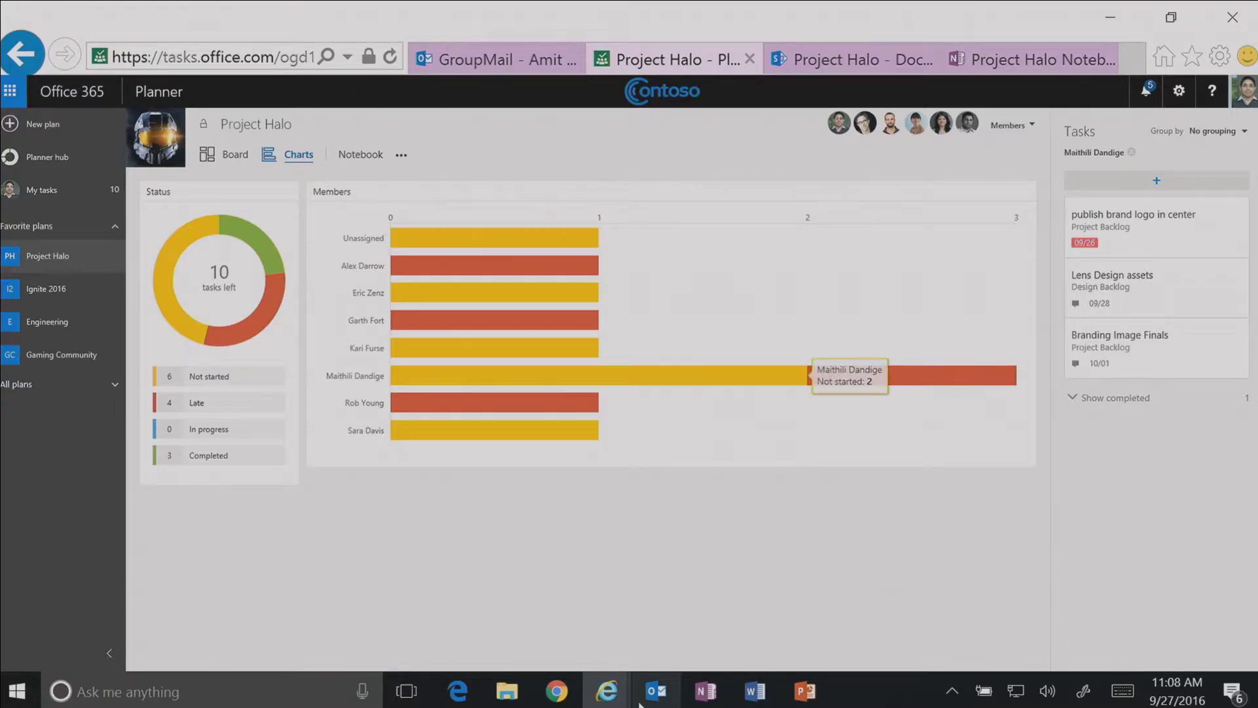
# Switch to Outlook and examine the Halo Event group's conversations and shared files.
pyautogui.click(485, 67)
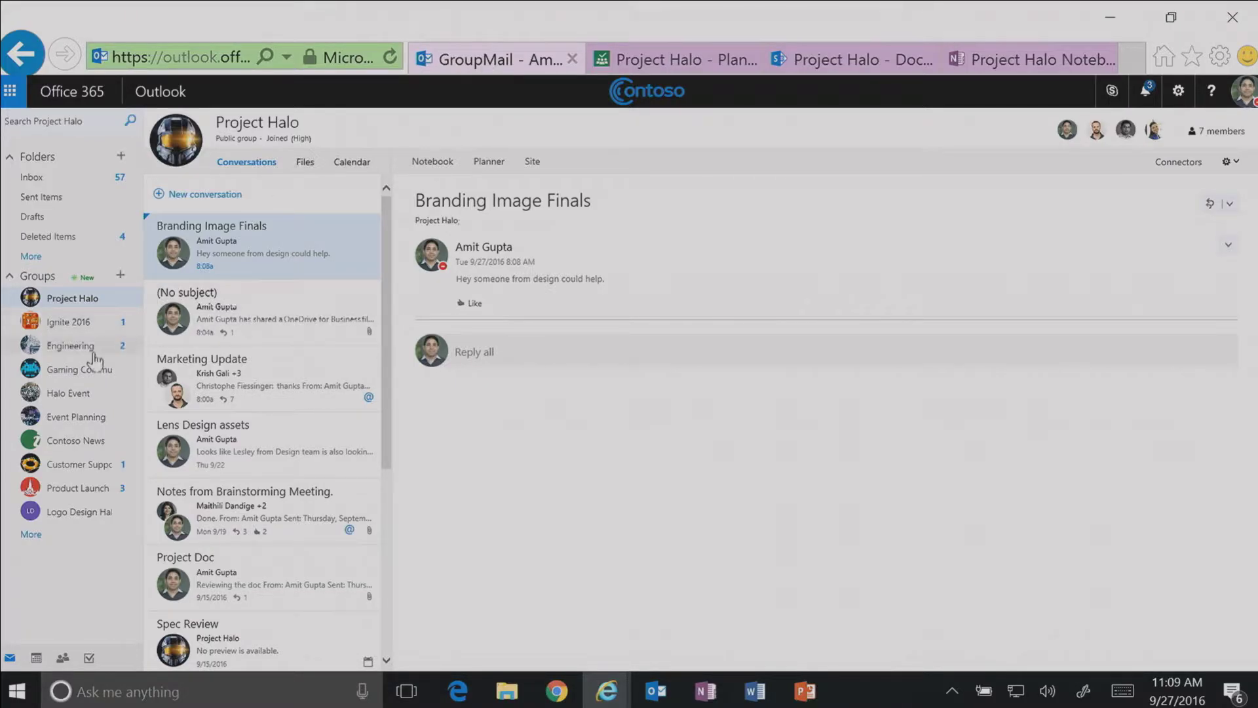
pyautogui.click(65, 395)
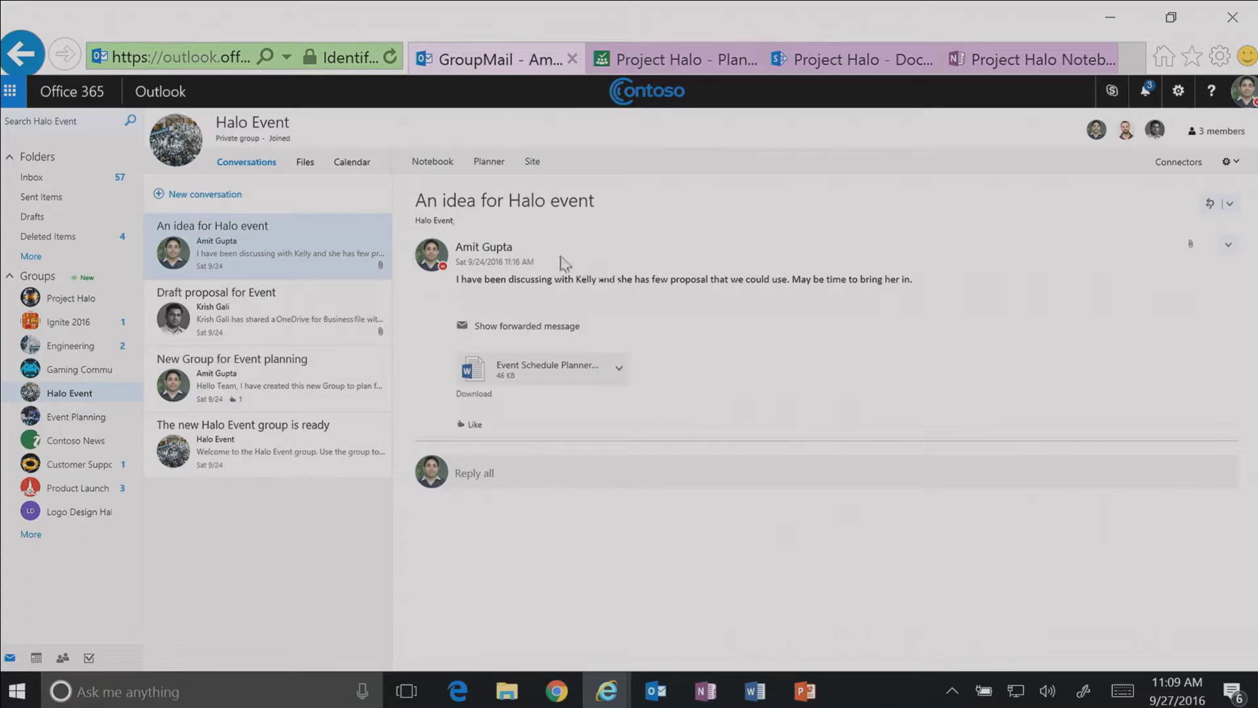
pyautogui.click(306, 167)
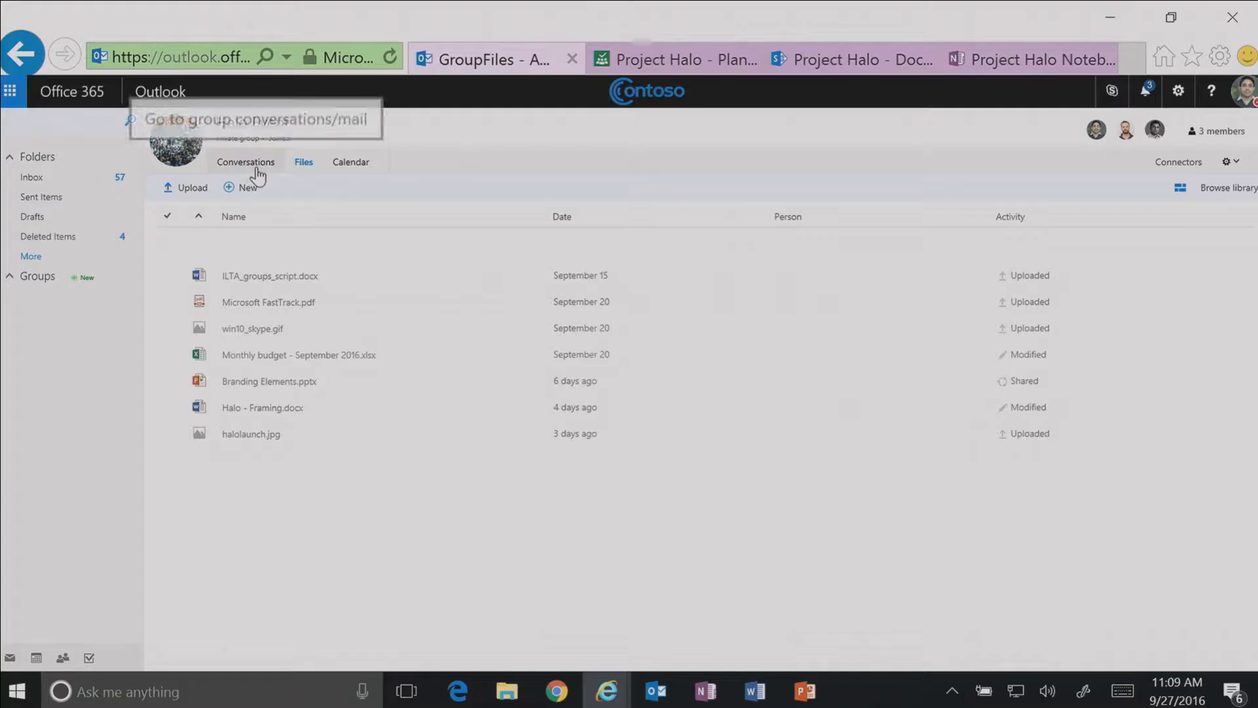
pyautogui.click(254, 164)
pyautogui.click(307, 165)
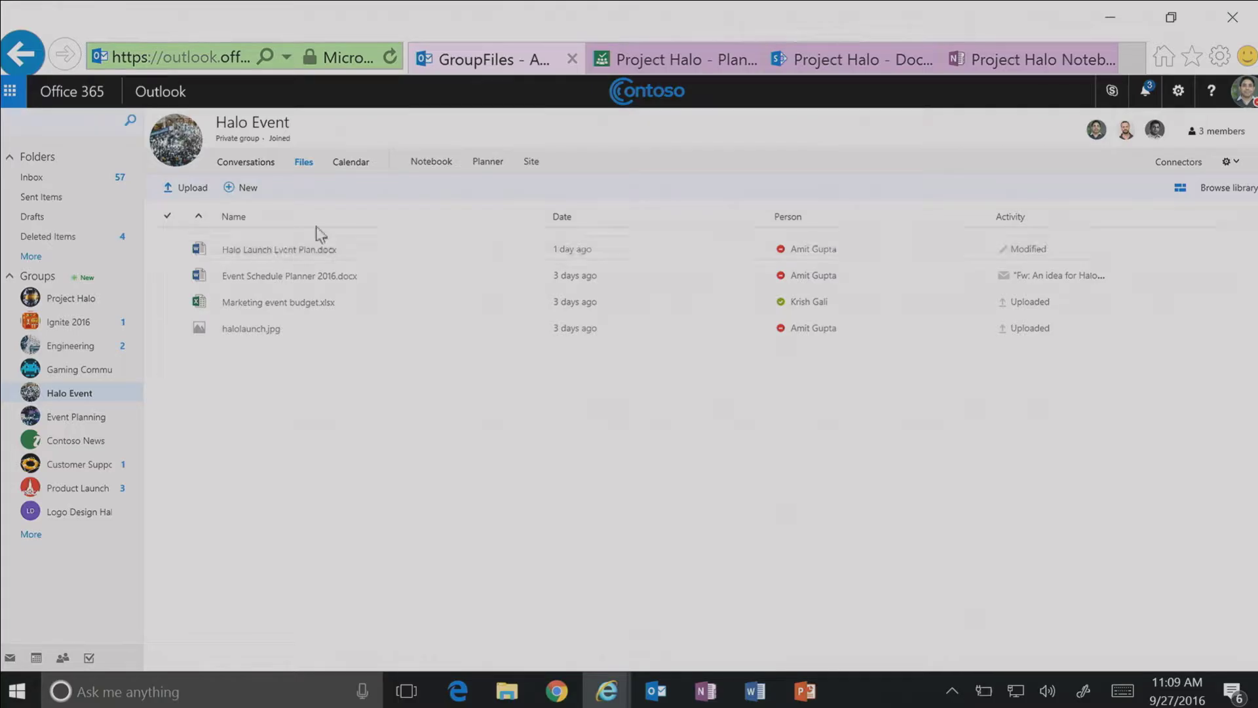
# Add the external guest with the Gmail address as a member of the Halo Event group and save the change.
pyautogui.click(1221, 133)
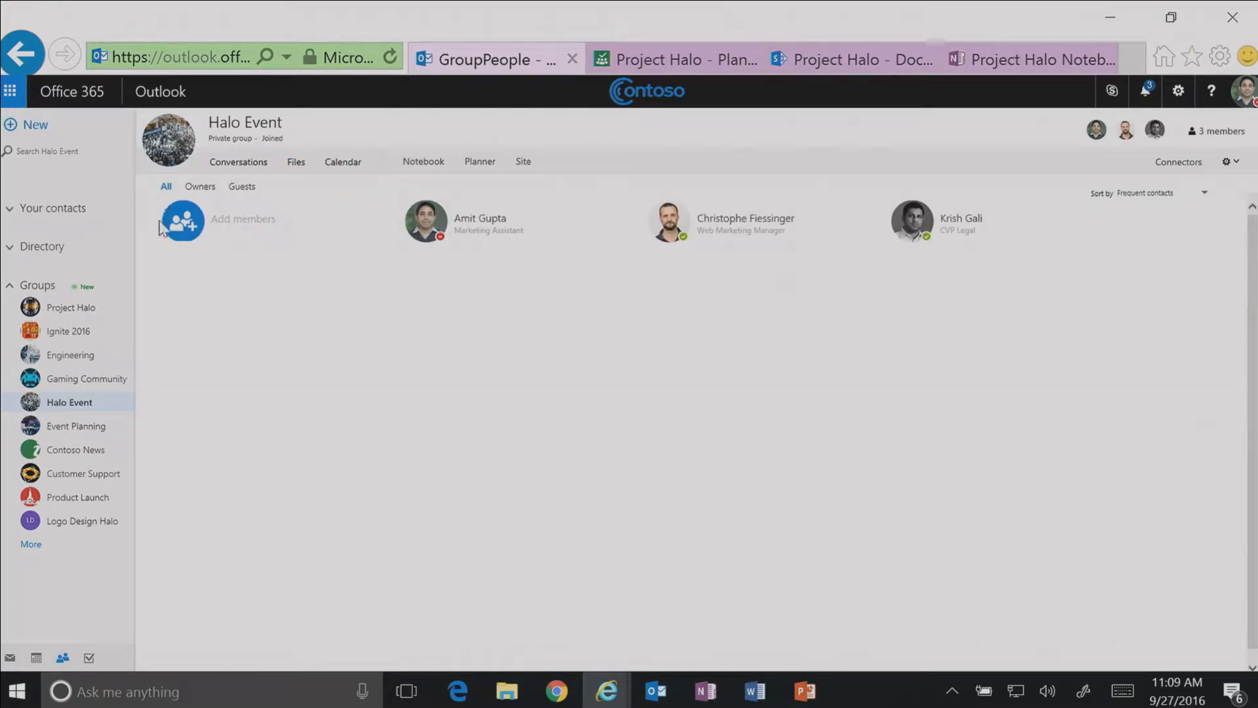
pyautogui.click(193, 226)
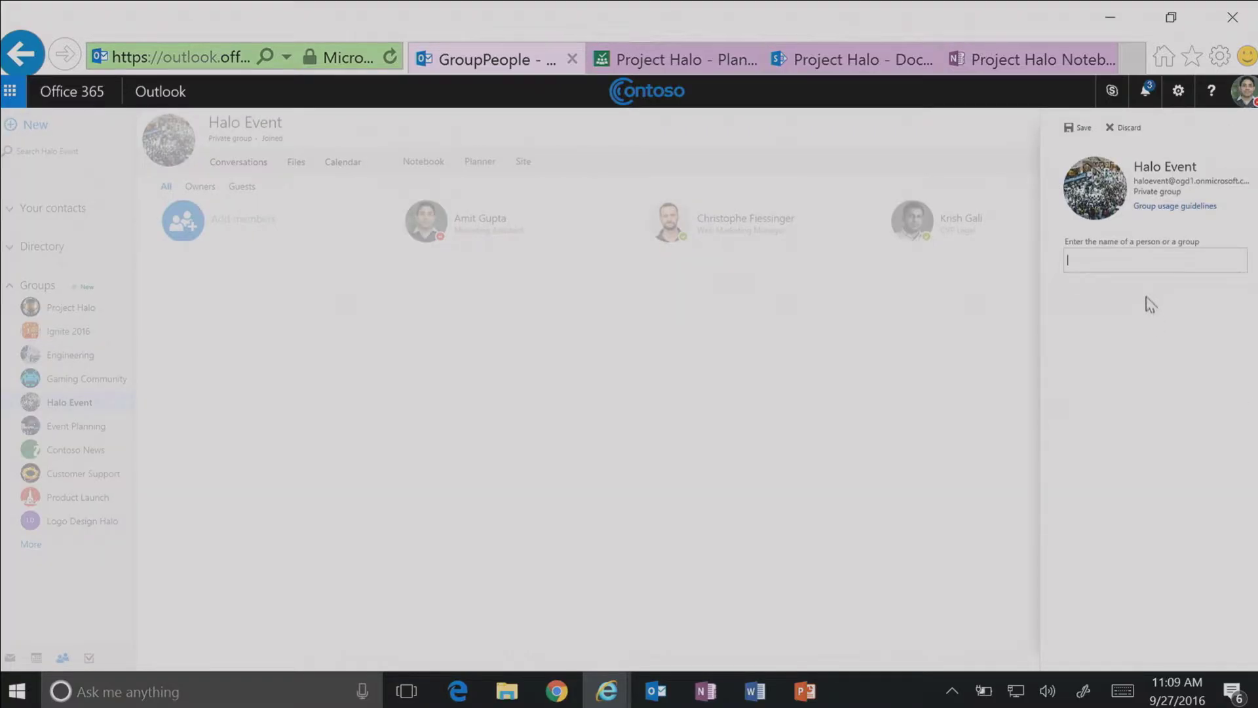
pyautogui.write('kelly')
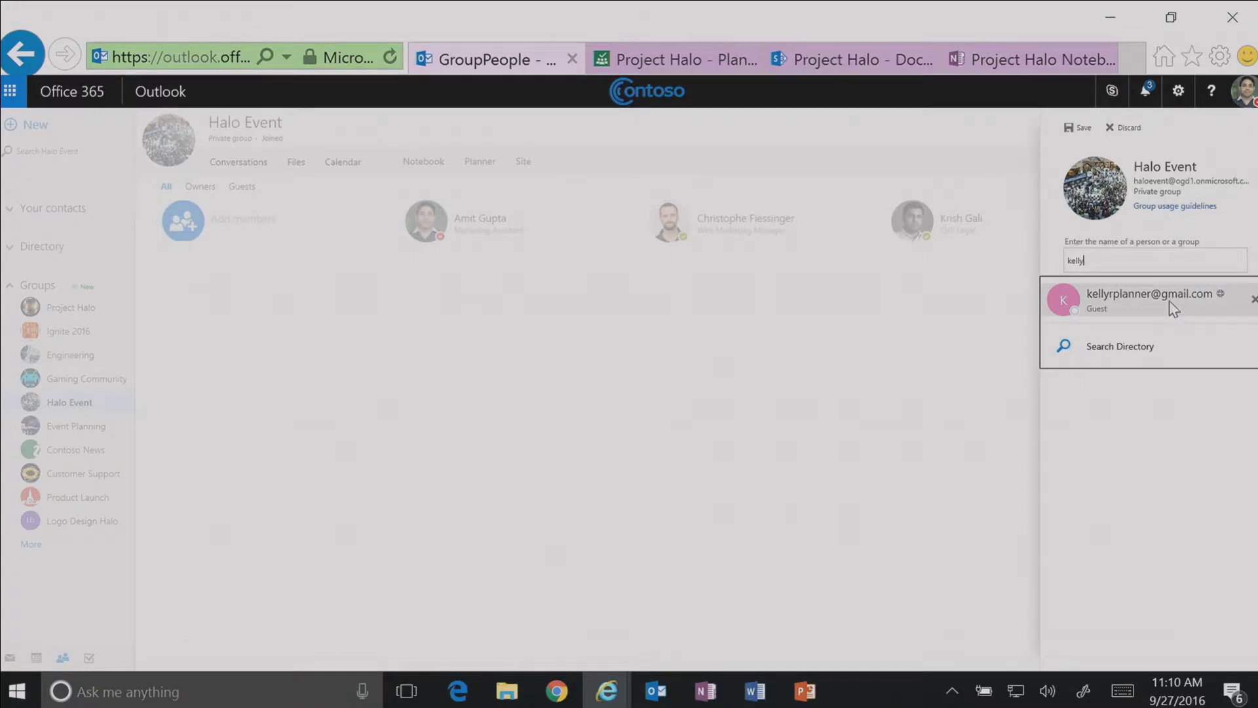
pyautogui.click(1173, 303)
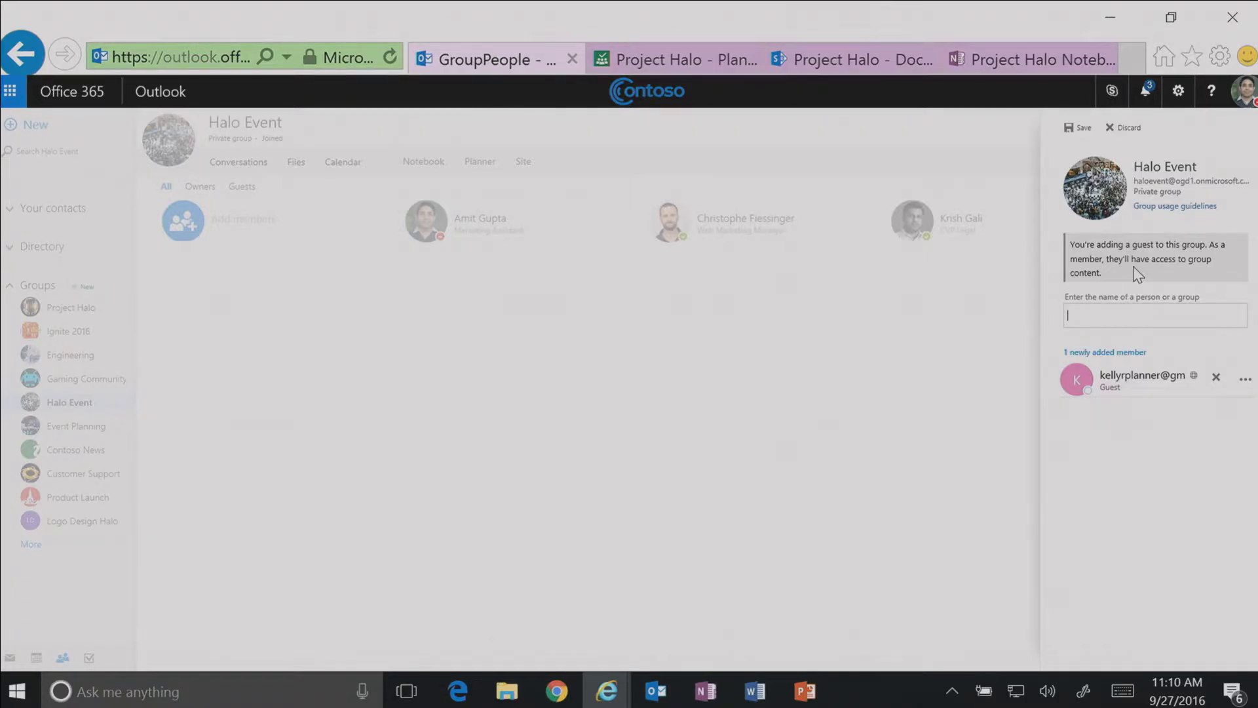
pyautogui.click(1083, 128)
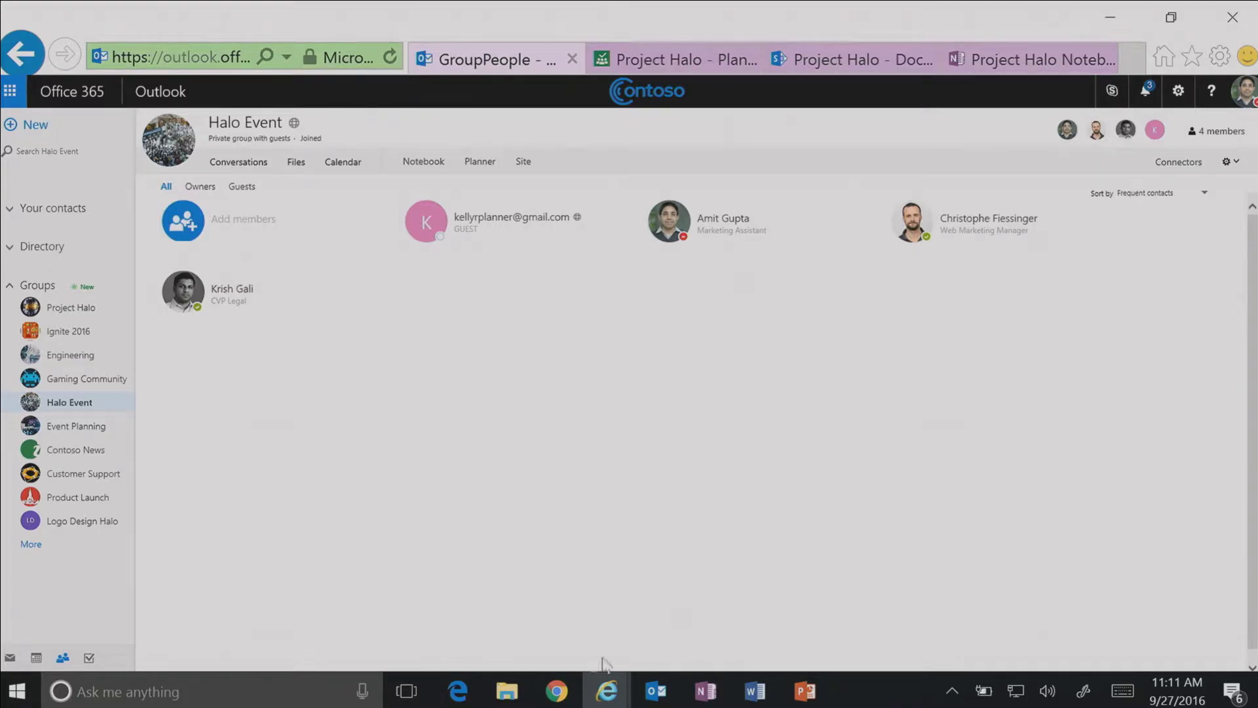
# Switch to the guest's Gmail inbox in Chrome and read through the newest Halo Event group welcome message.
pyautogui.moveTo(558, 692)
pyautogui.click(537, 646)
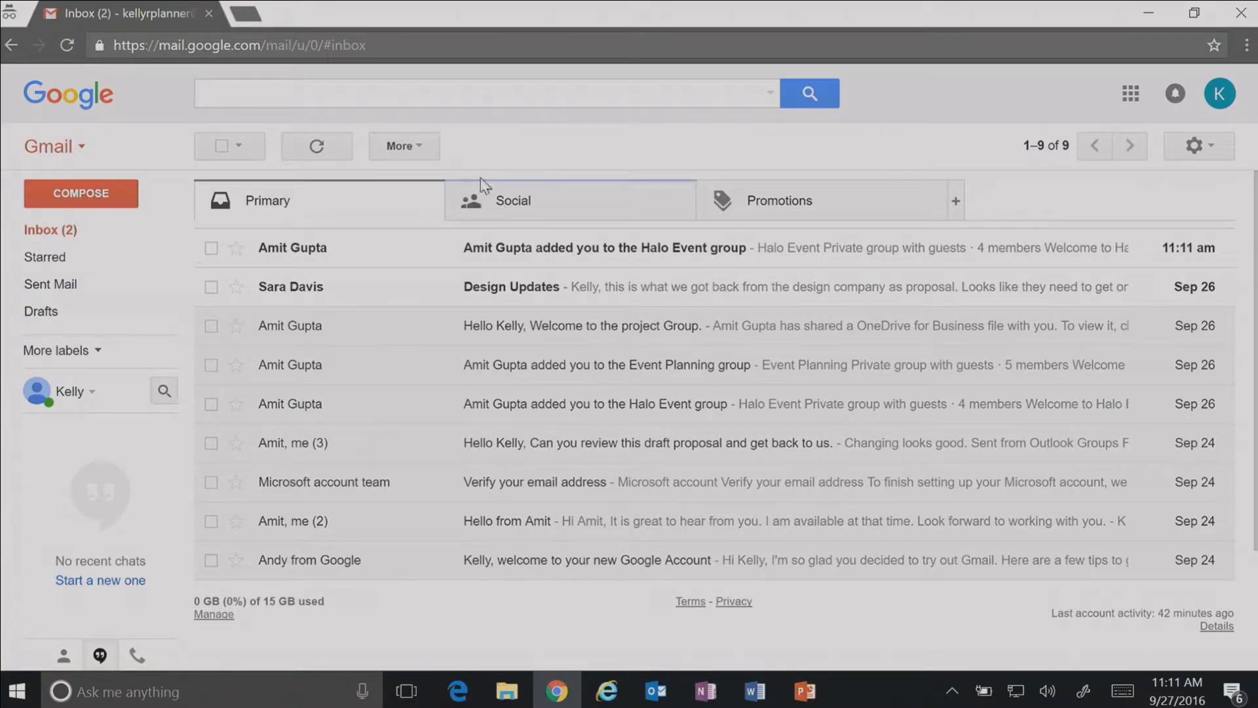
pyautogui.click(500, 249)
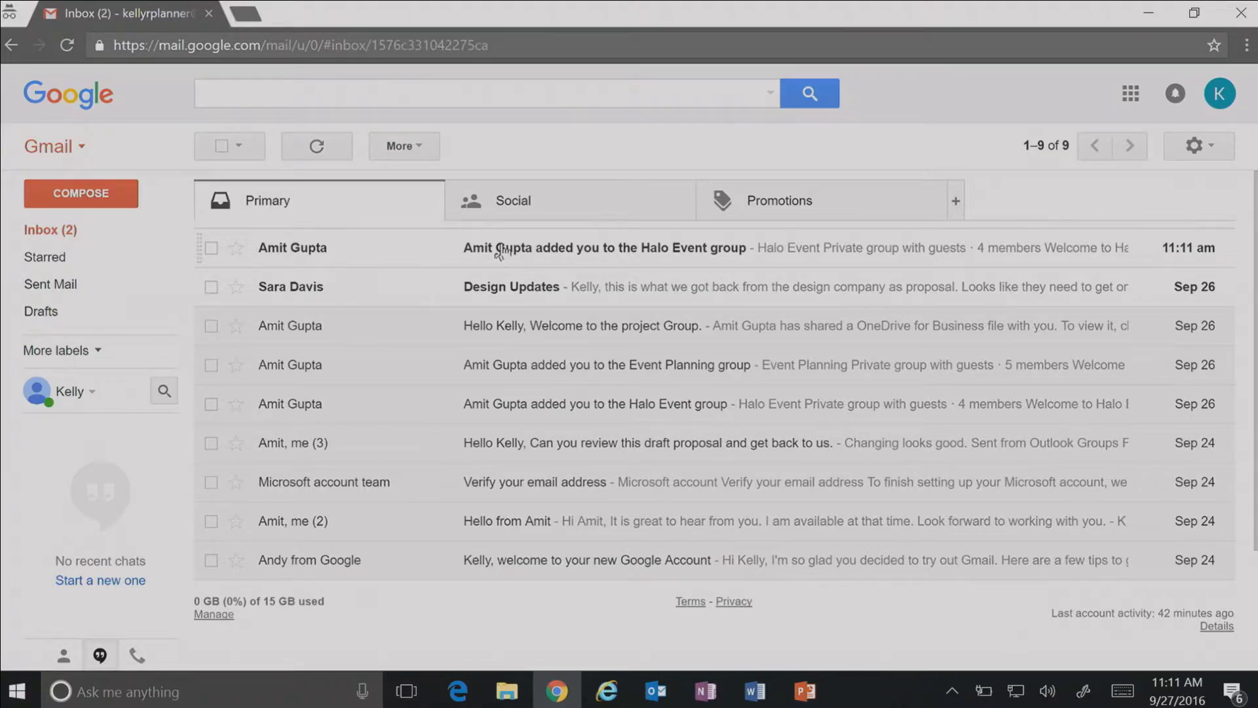
pyautogui.scroll(-1, 858, 538)
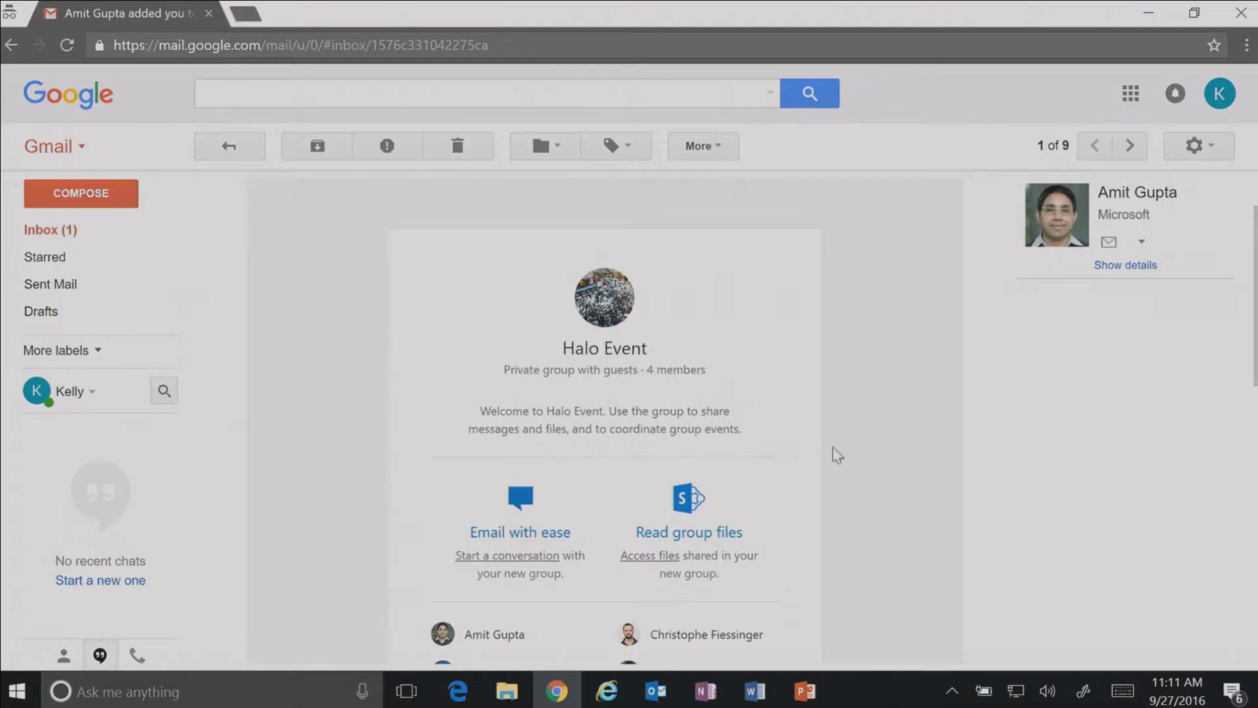
pyautogui.scroll(-3, 851, 450)
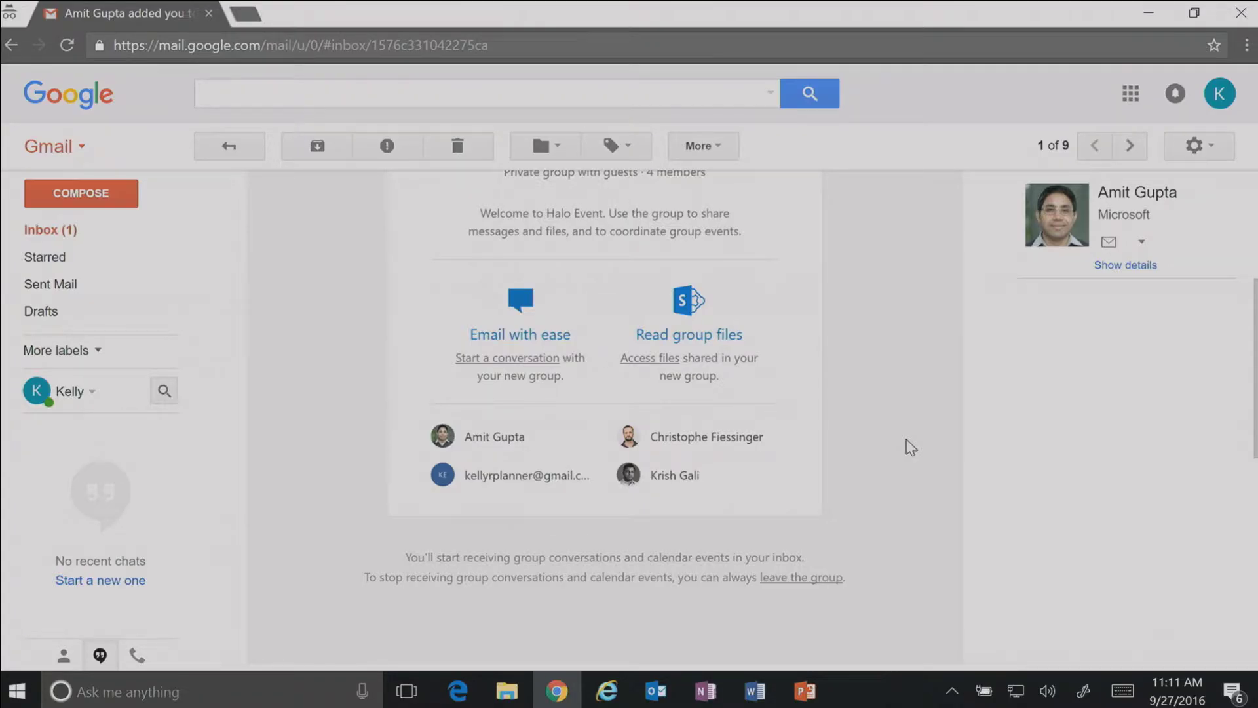
pyautogui.scroll(3, 901, 446)
pyautogui.scroll(-2, 899, 452)
# Start a conversation from the welcome message with subject "Thanks for inviting me" and body "I am here :)", and send it.
pyautogui.click(530, 436)
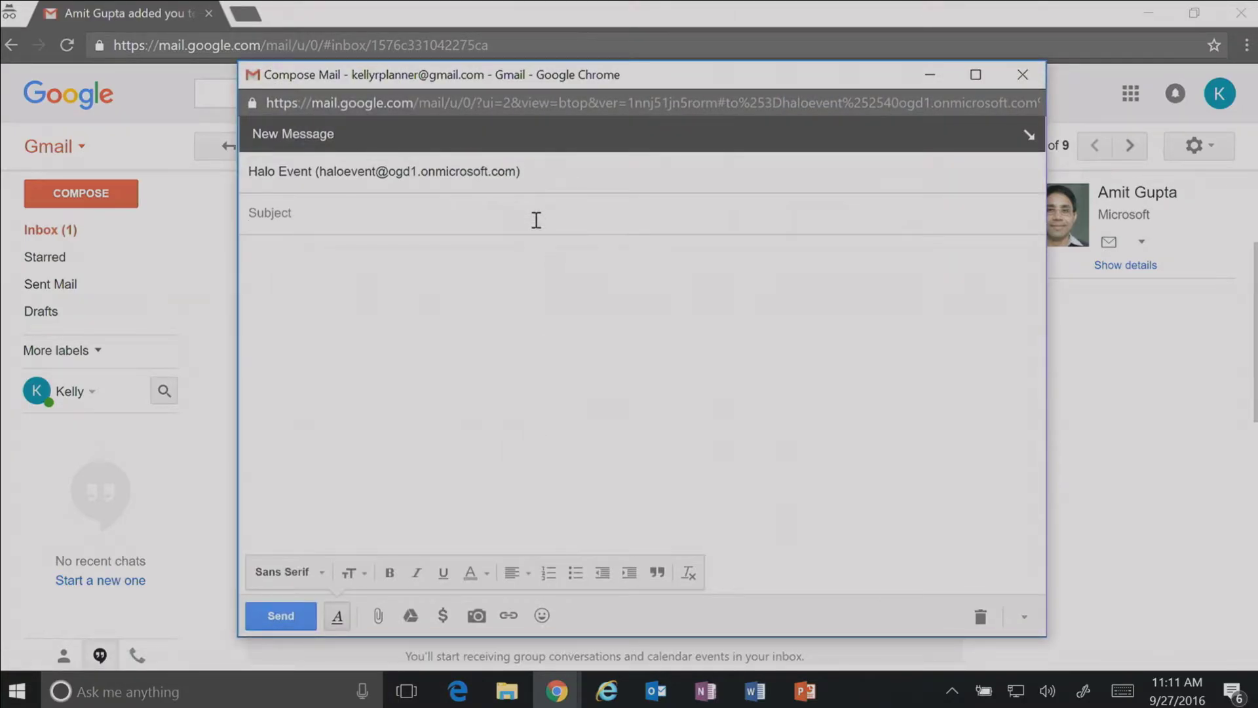
pyautogui.write('Thanks for inviting me')
pyautogui.click(503, 270)
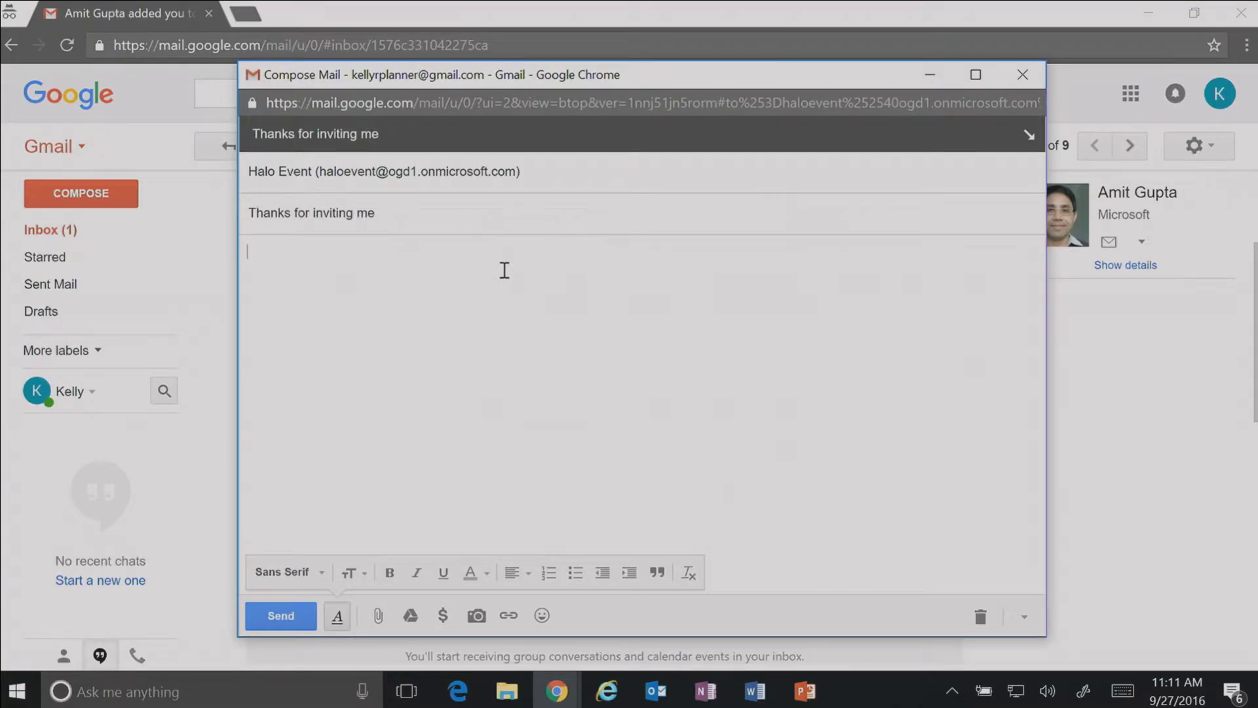
pyautogui.write('I am here :)')
pyautogui.click(290, 613)
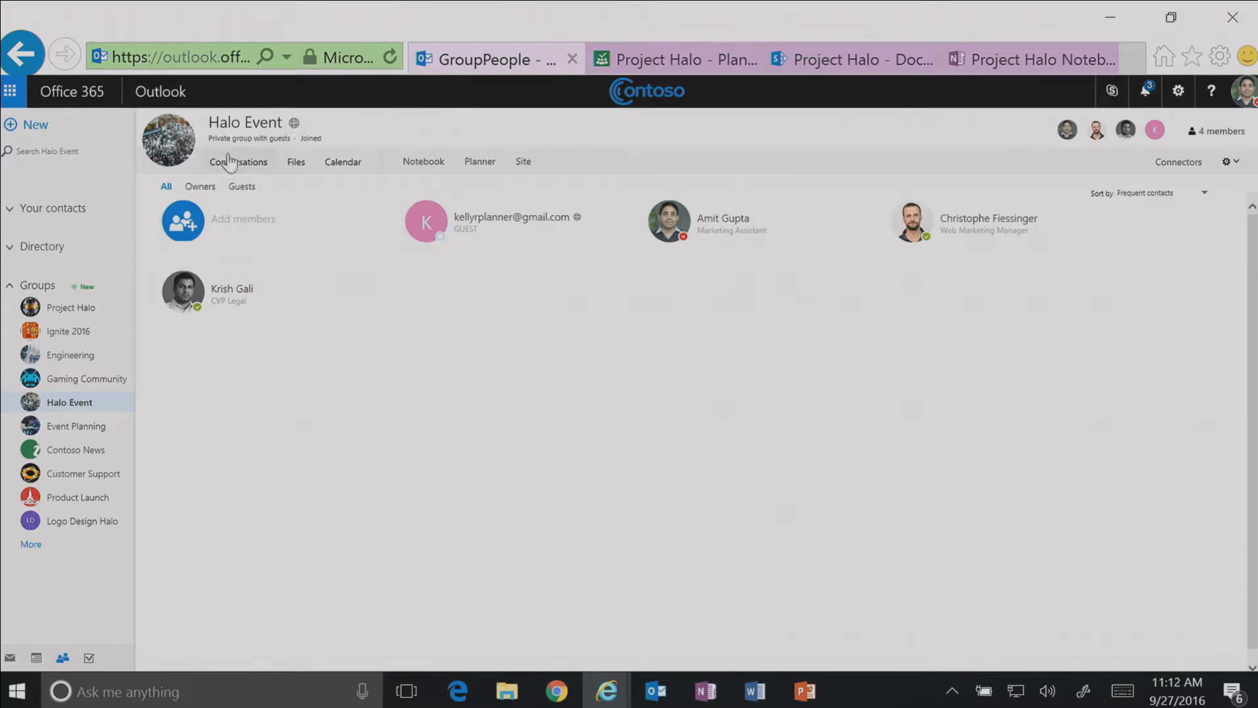
# Return to the Halo Event conversations in Outlook and write a new conversation reading "hey K, can you help with review.".
pyautogui.click(228, 162)
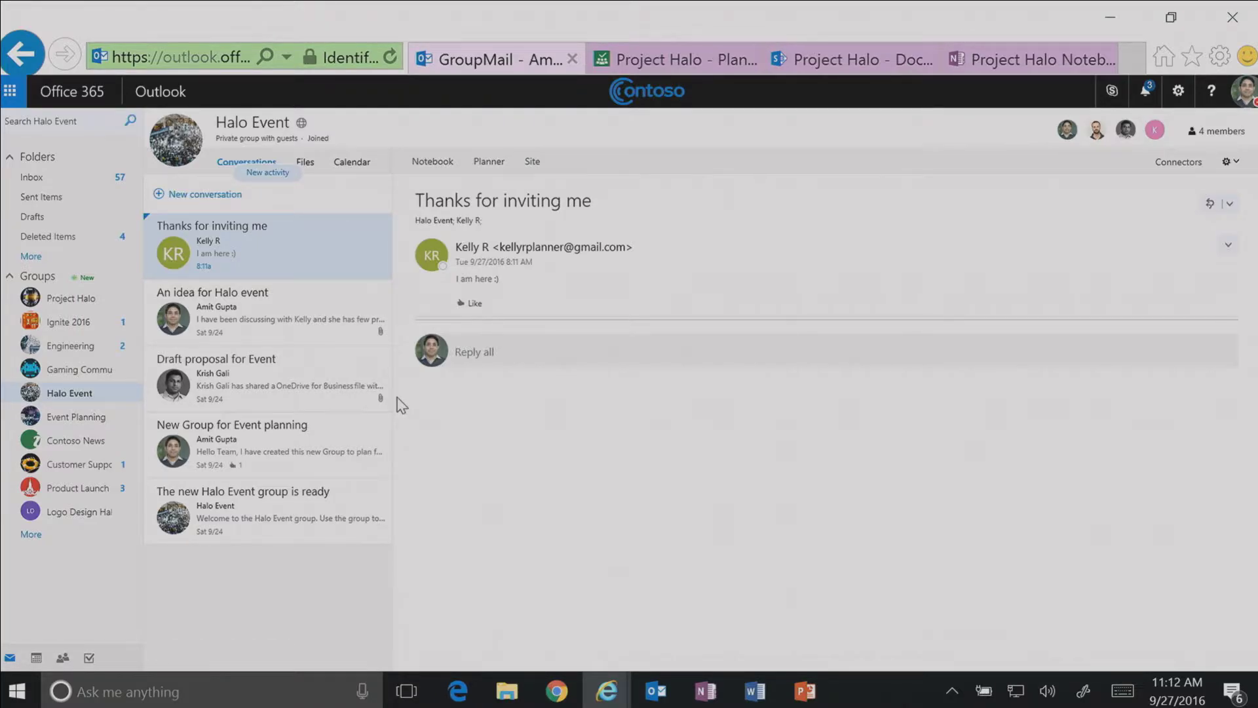
pyautogui.click(195, 196)
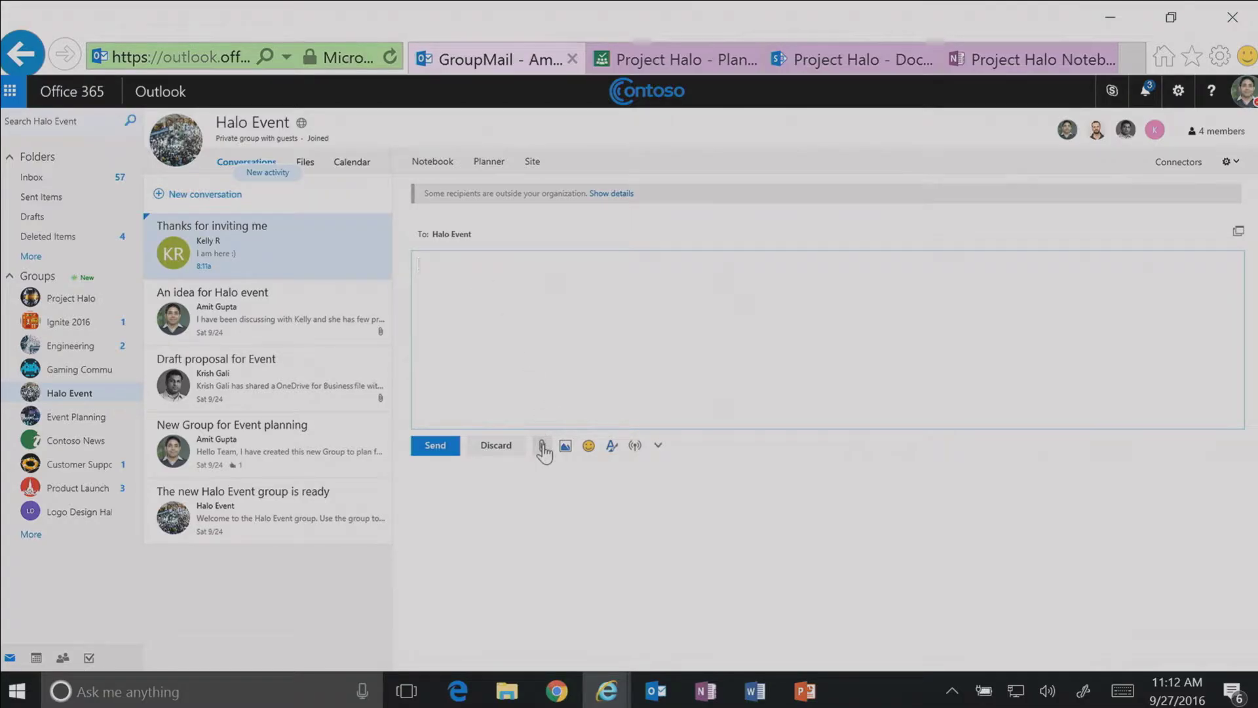
pyautogui.write('hey K, can you help with review.')
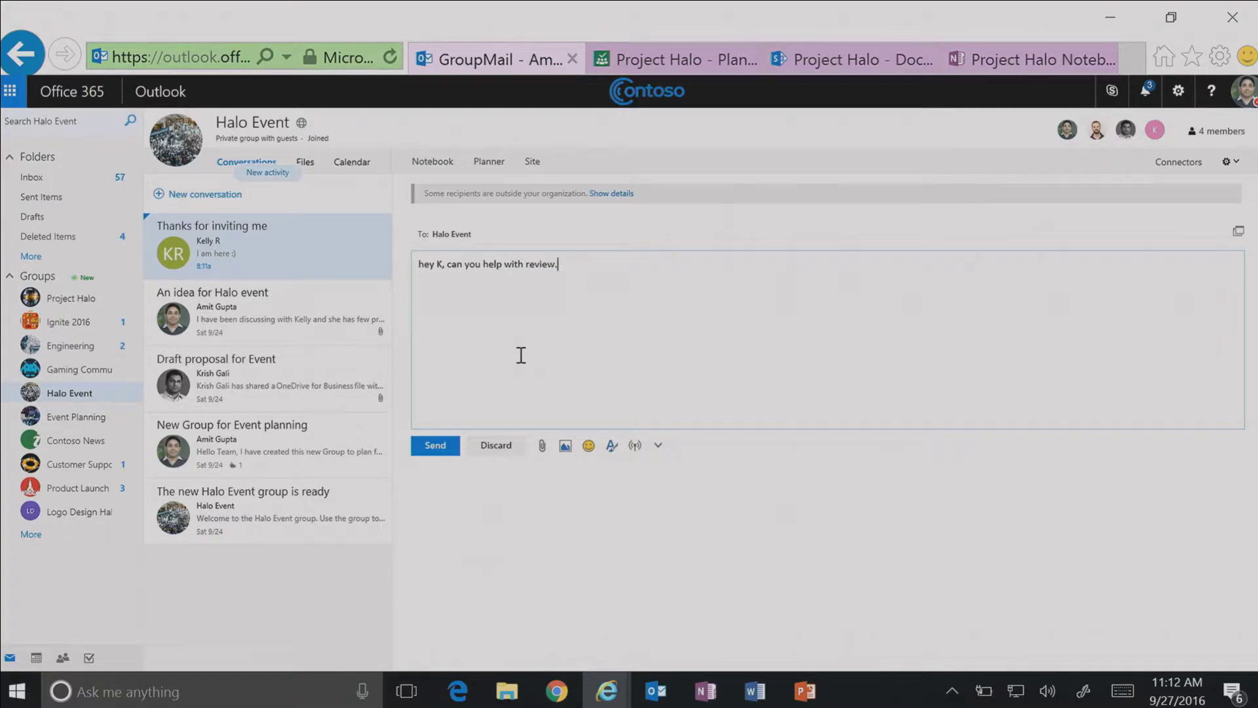
# Attach Halo Launch Event Plan.docx from the Halo Event files as a OneDrive file, send the conversation, and load the group's new activity.
pyautogui.click(543, 445)
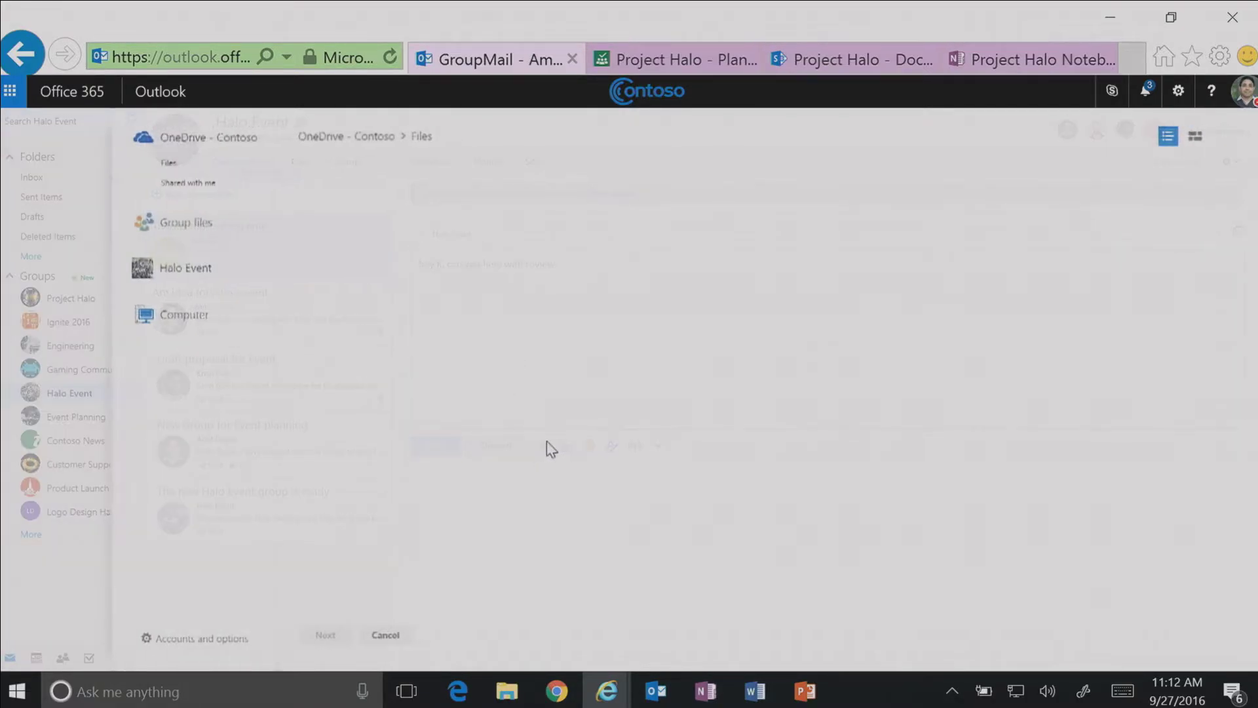
pyautogui.click(206, 271)
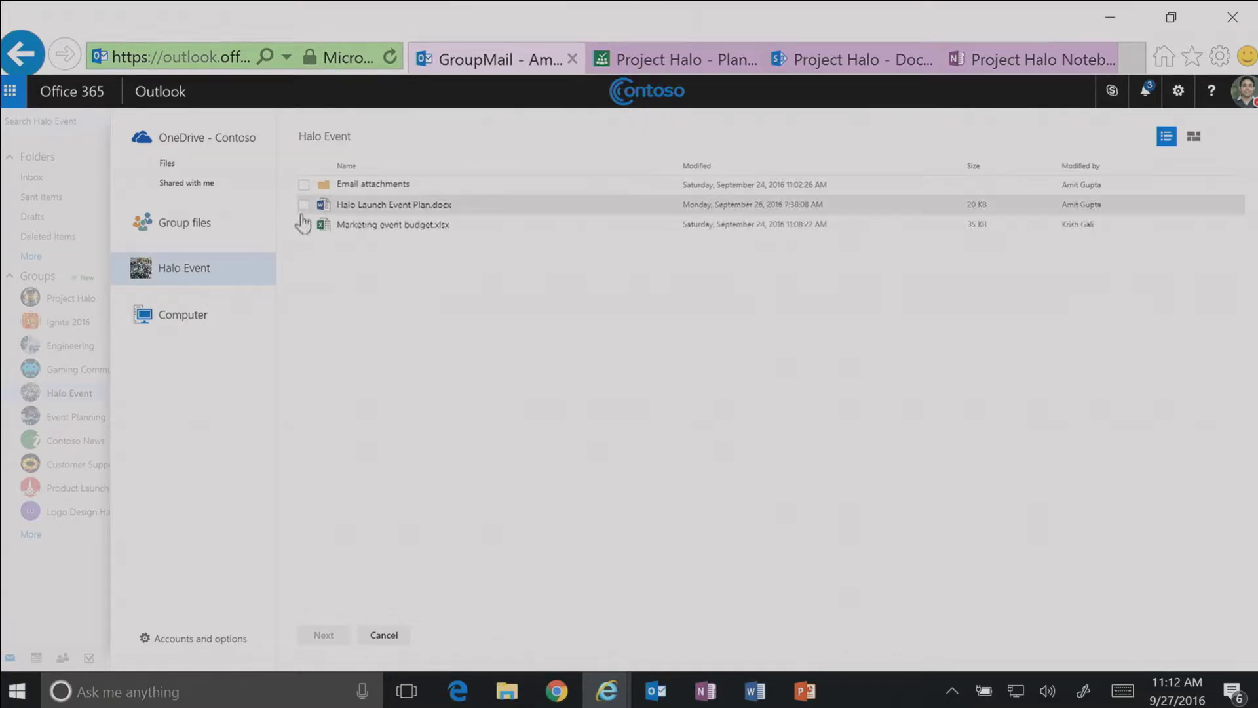
pyautogui.click(304, 205)
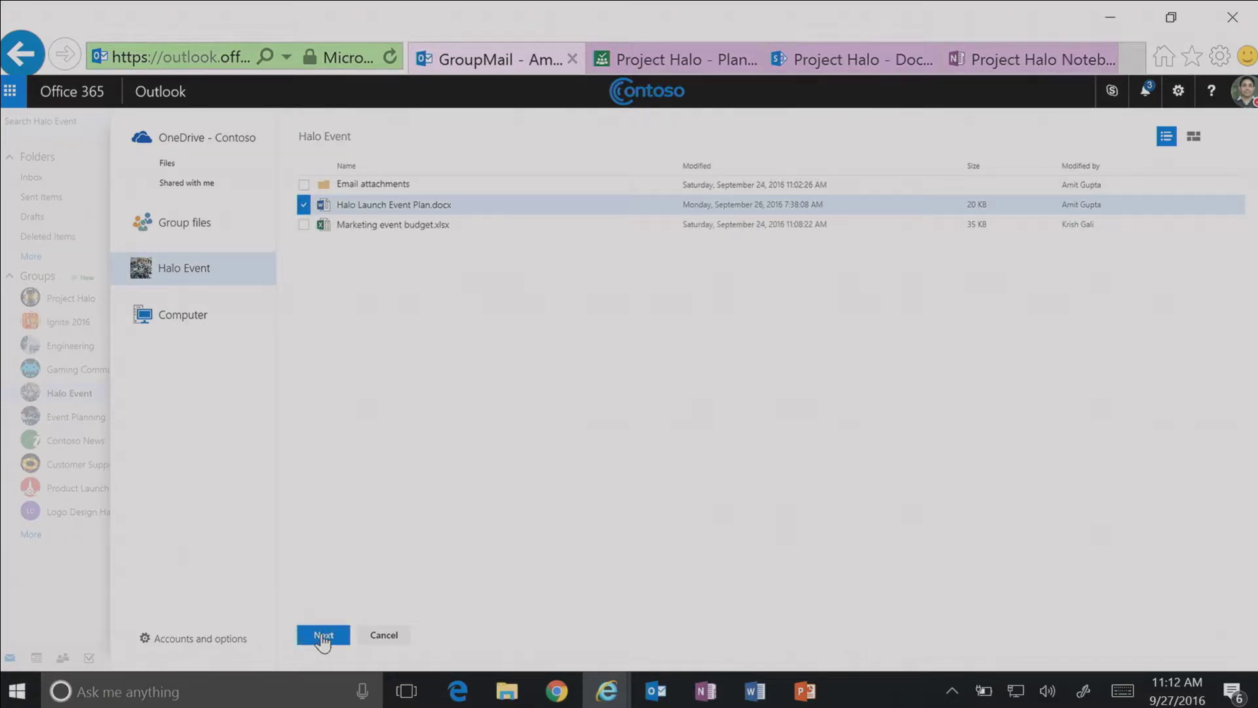
pyautogui.click(323, 635)
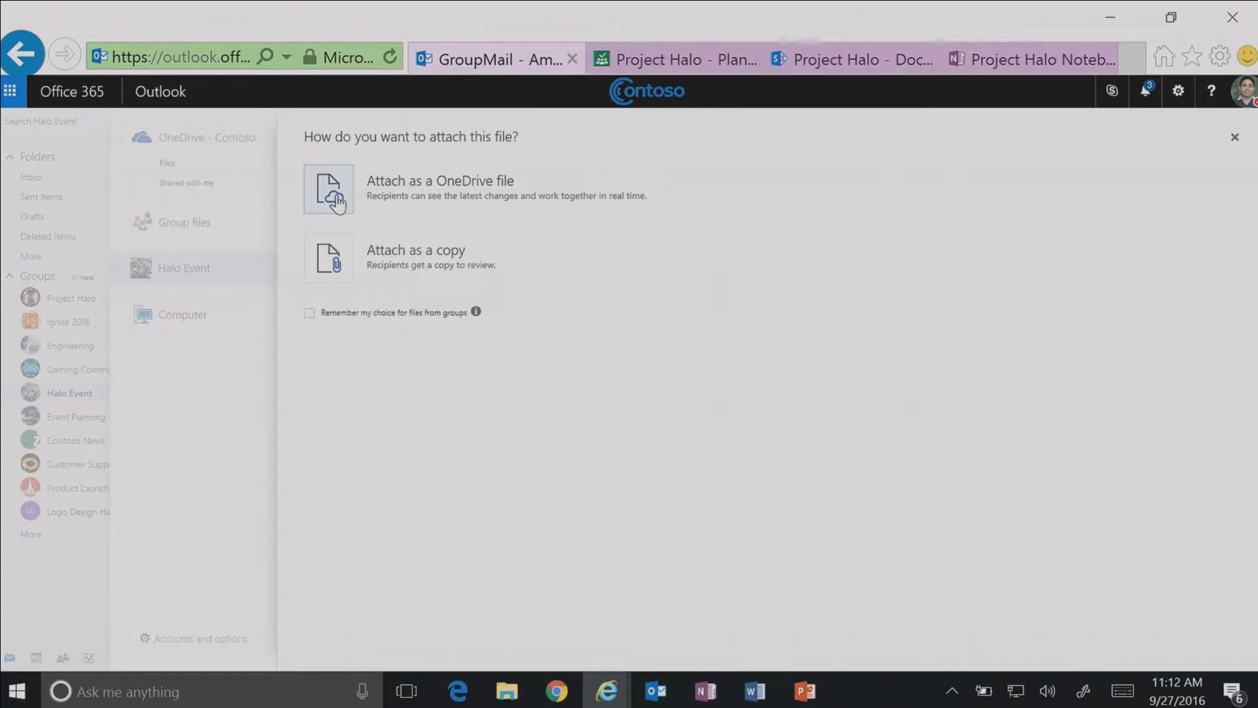
pyautogui.click(335, 196)
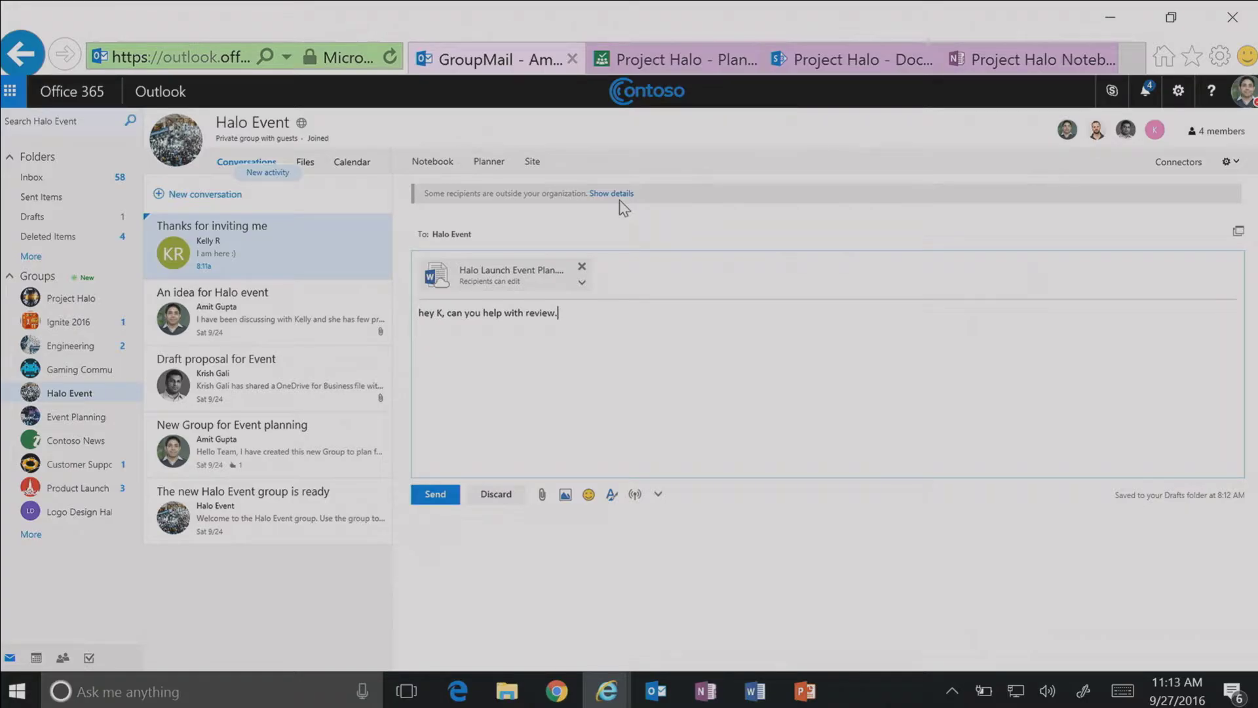
pyautogui.click(436, 496)
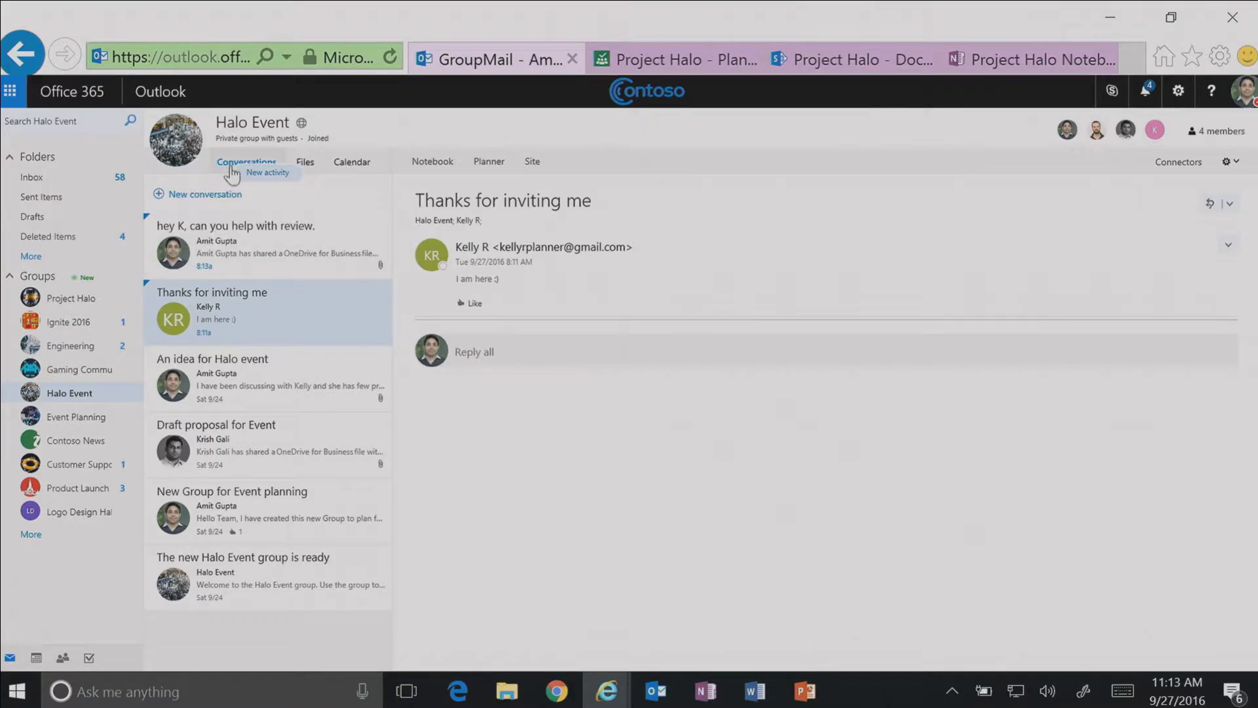
pyautogui.click(252, 180)
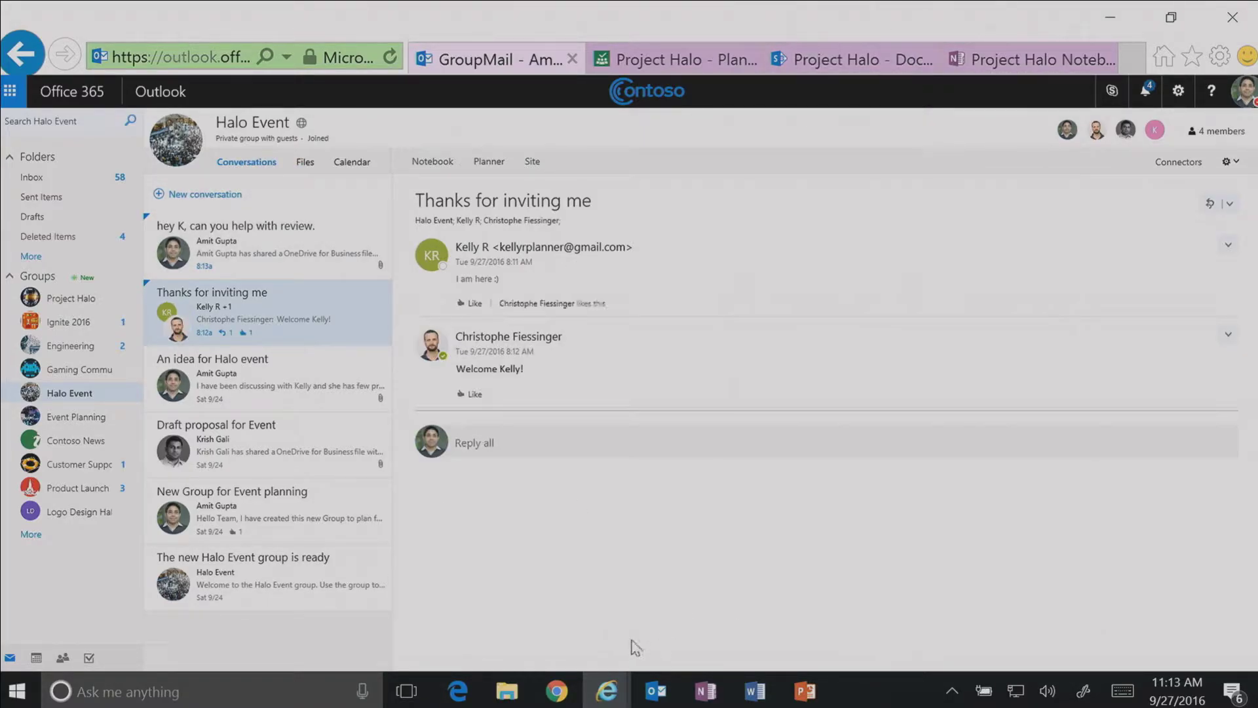
# Switch to the guest's Gmail in Chrome and open Halo Launch Event Plan.docx from the message "hey K, can you help with review.".
pyautogui.click(558, 690)
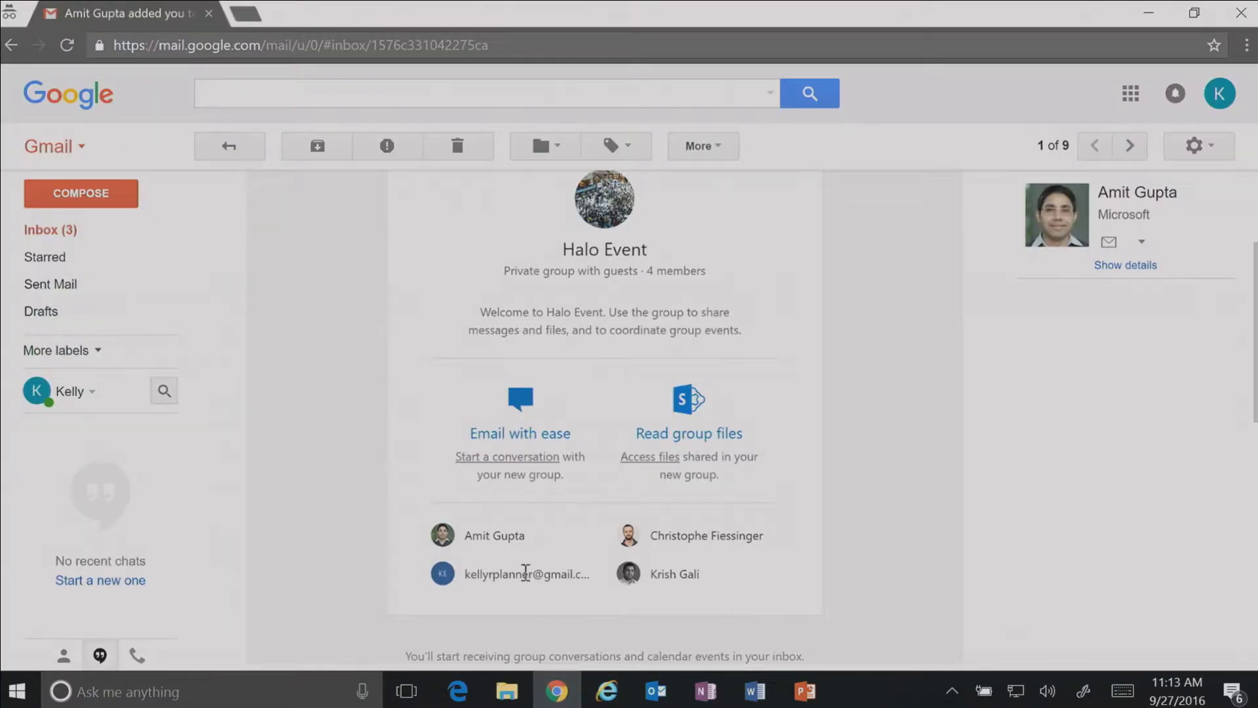
pyautogui.click(69, 241)
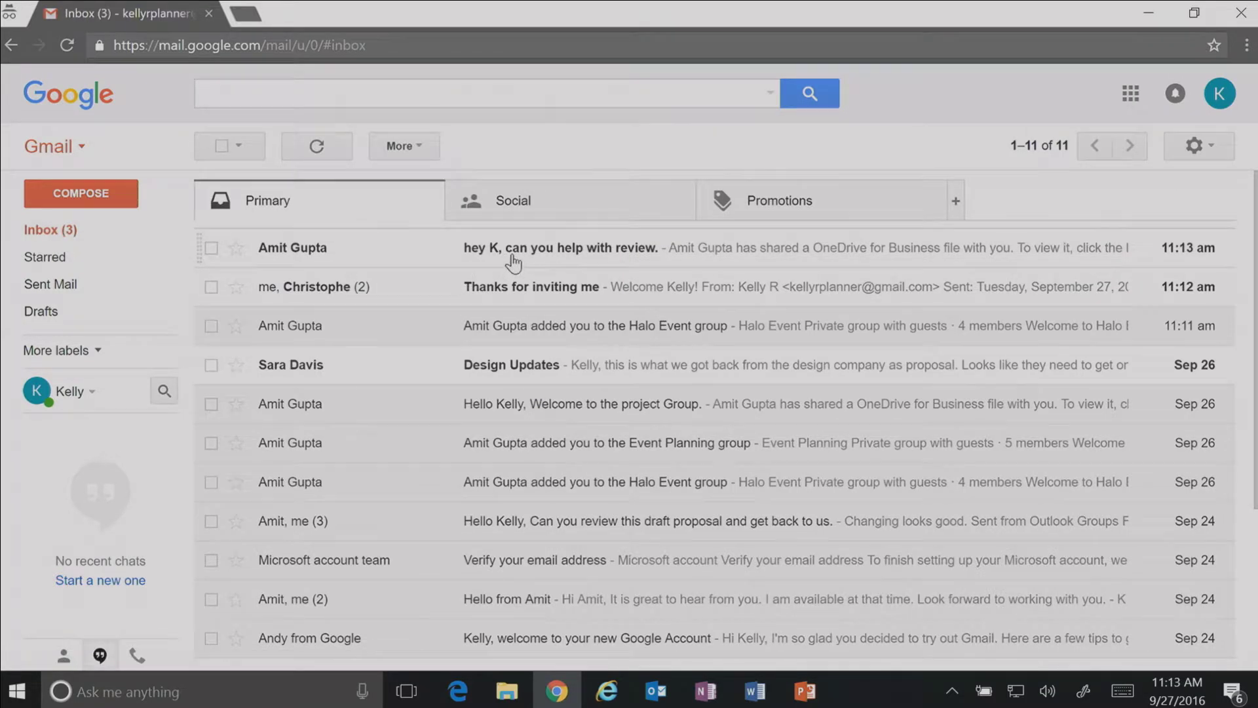
pyautogui.click(522, 261)
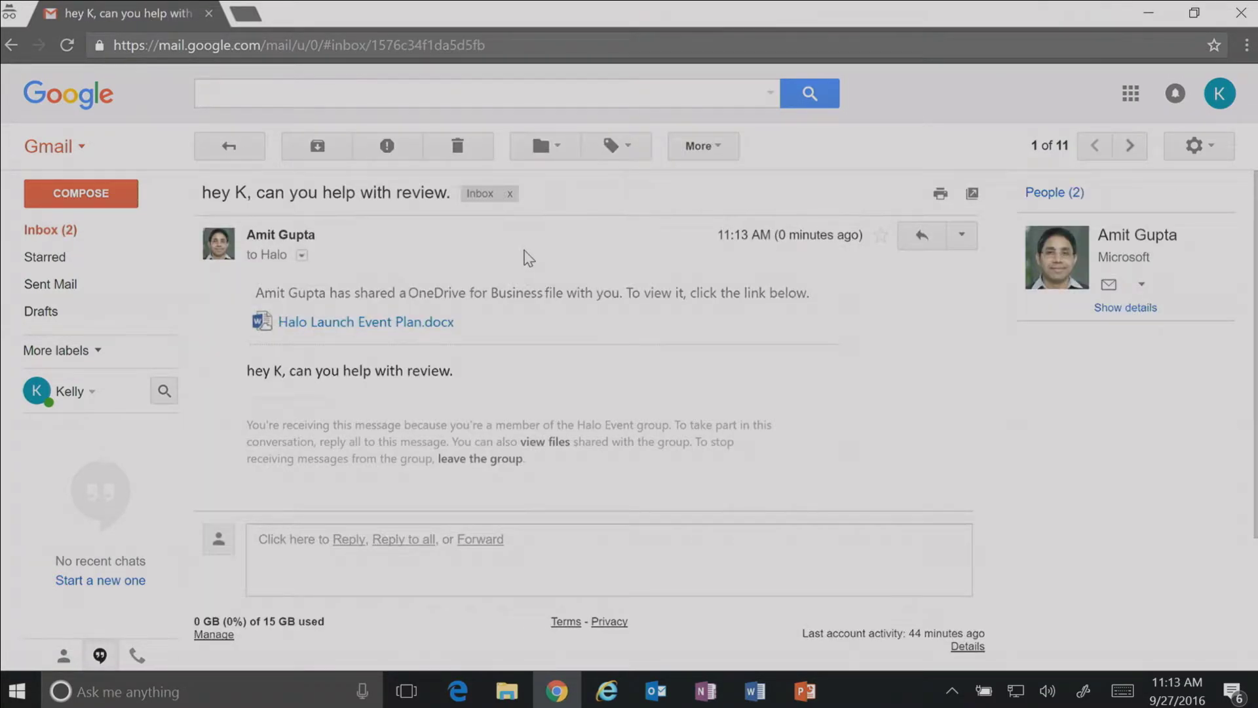
pyautogui.click(344, 322)
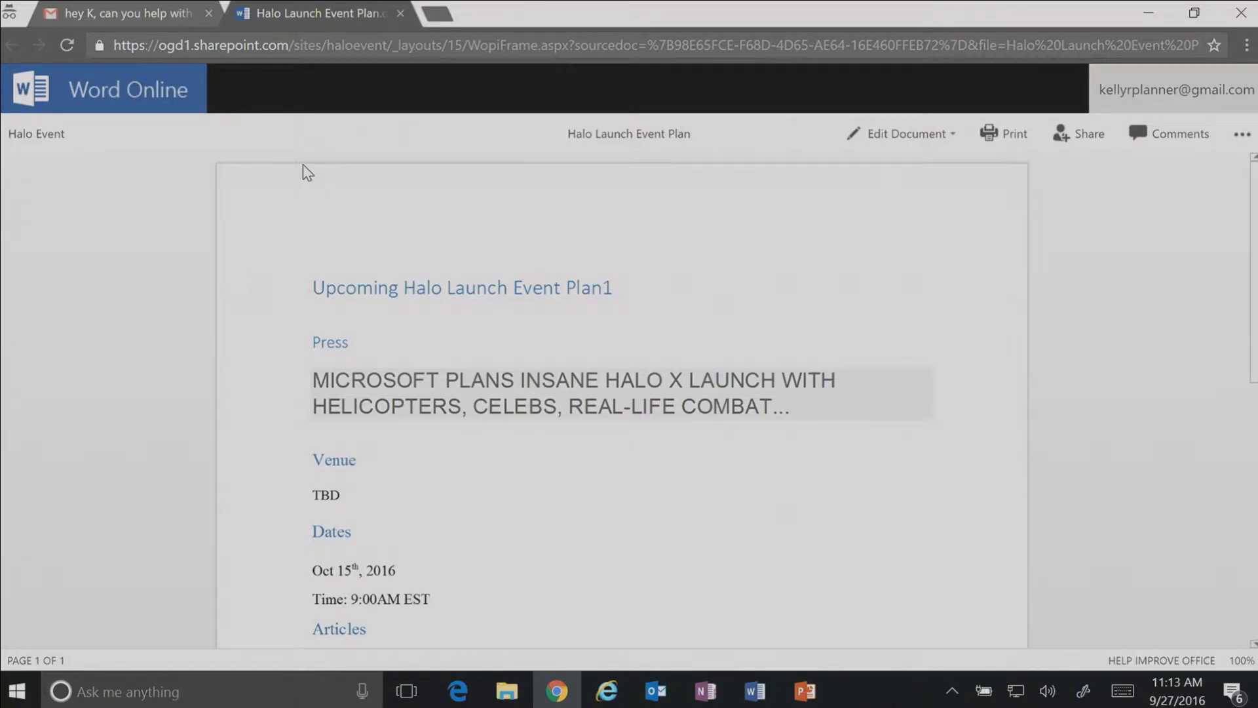
# Edit the document in the browser and change the ending of its title to "Plan2".
pyautogui.tripleClick(620, 287)
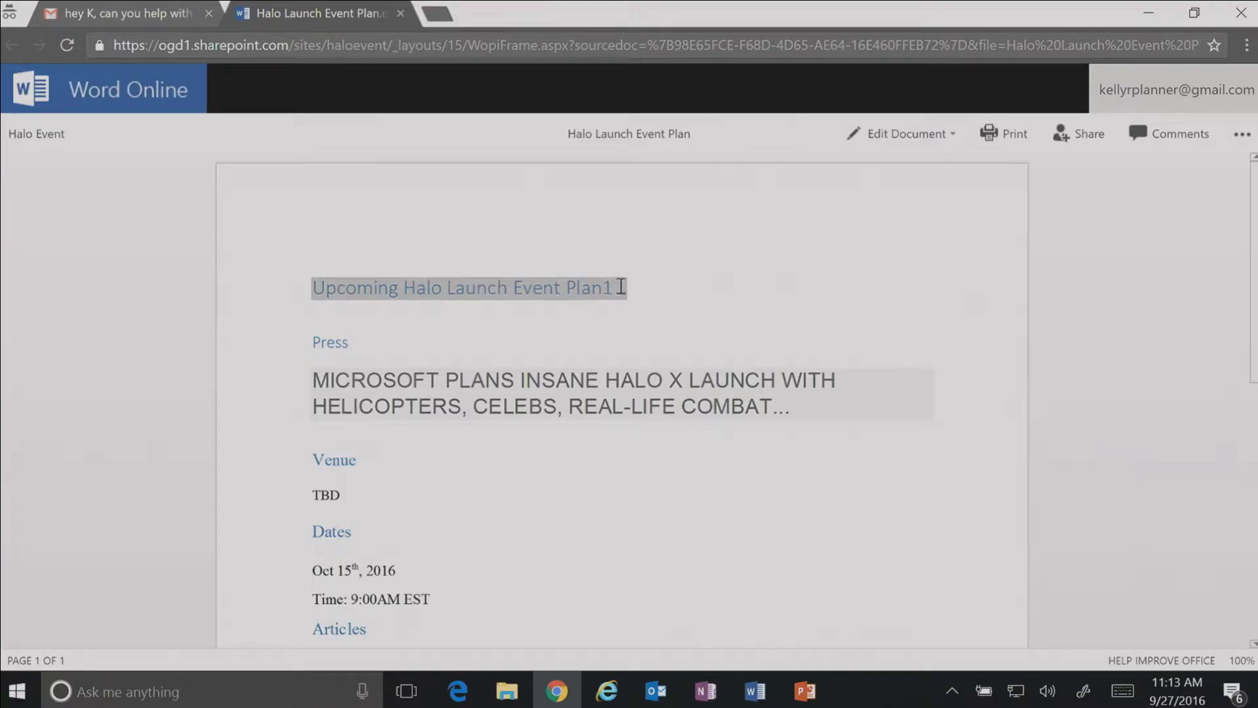
pyautogui.click(945, 142)
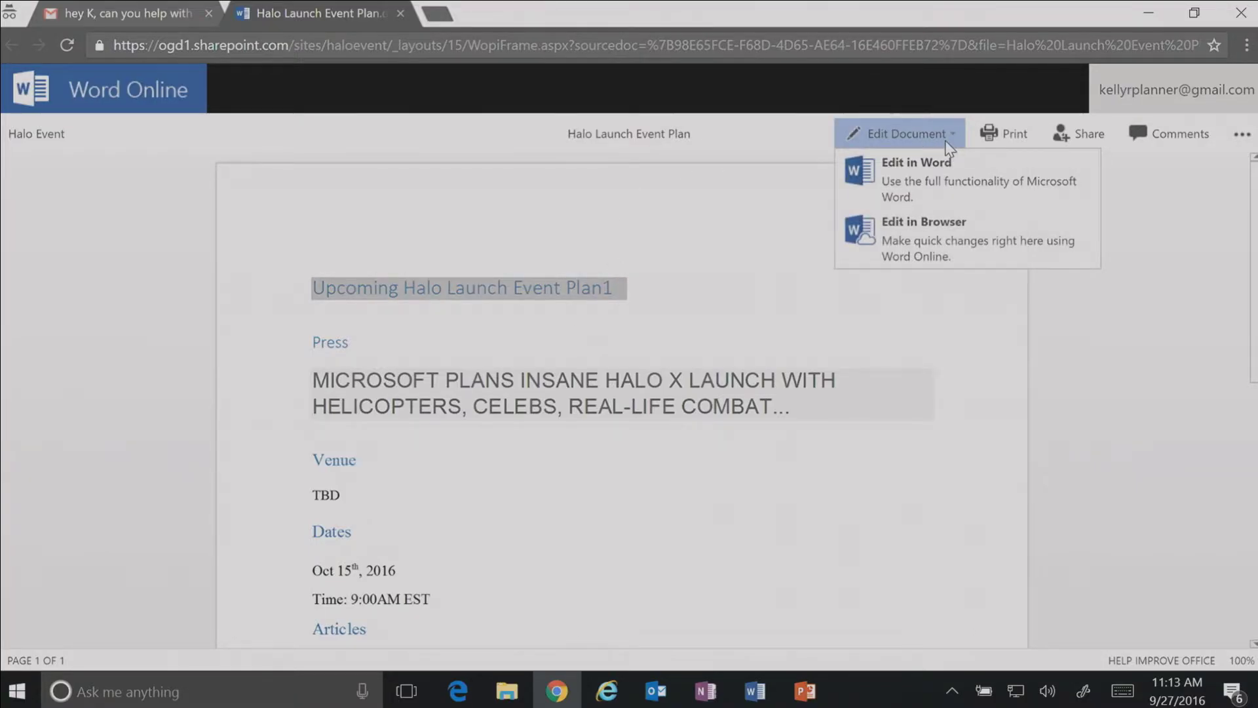
pyautogui.click(945, 234)
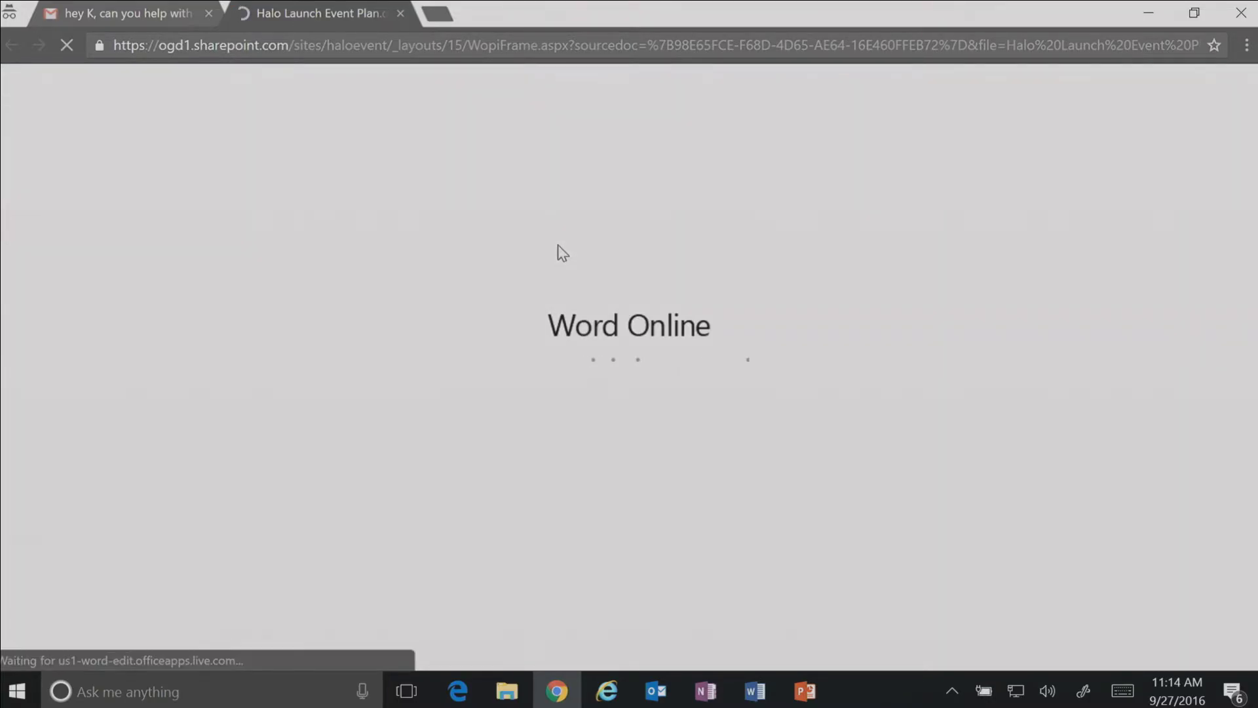
pyautogui.click(599, 391)
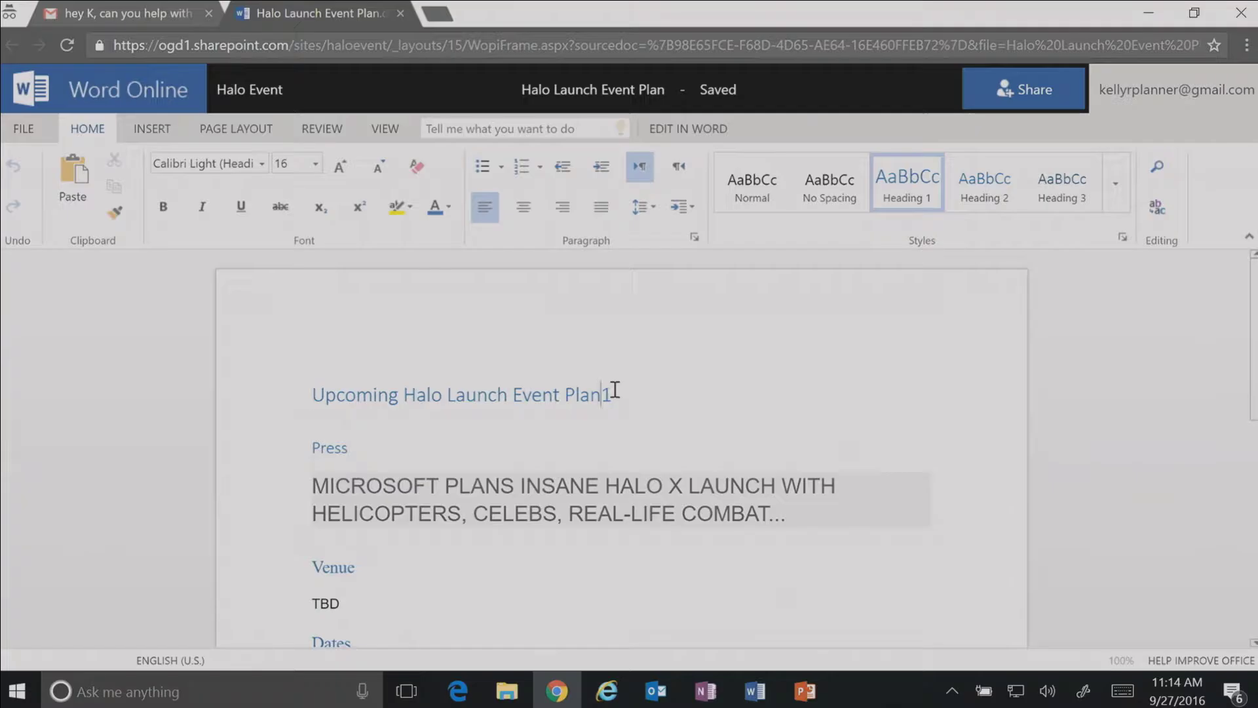
pyautogui.press('End')
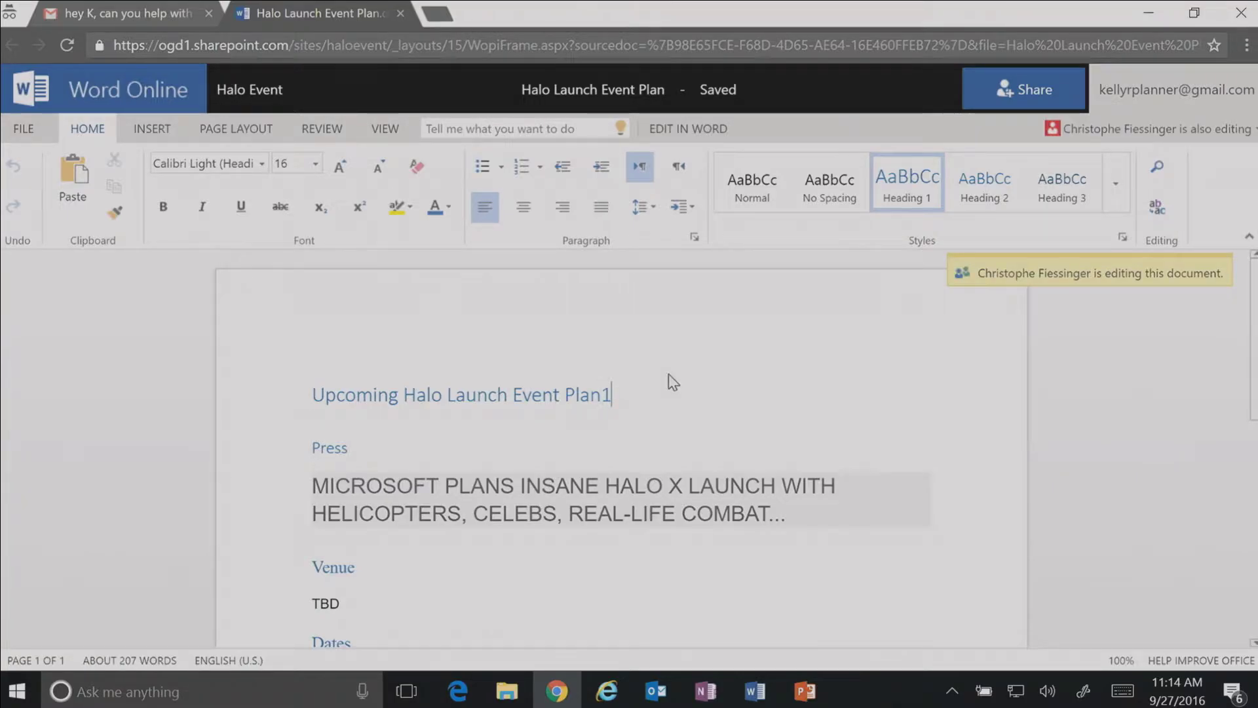
pyautogui.press('BackSpace')
pyautogui.write('2')
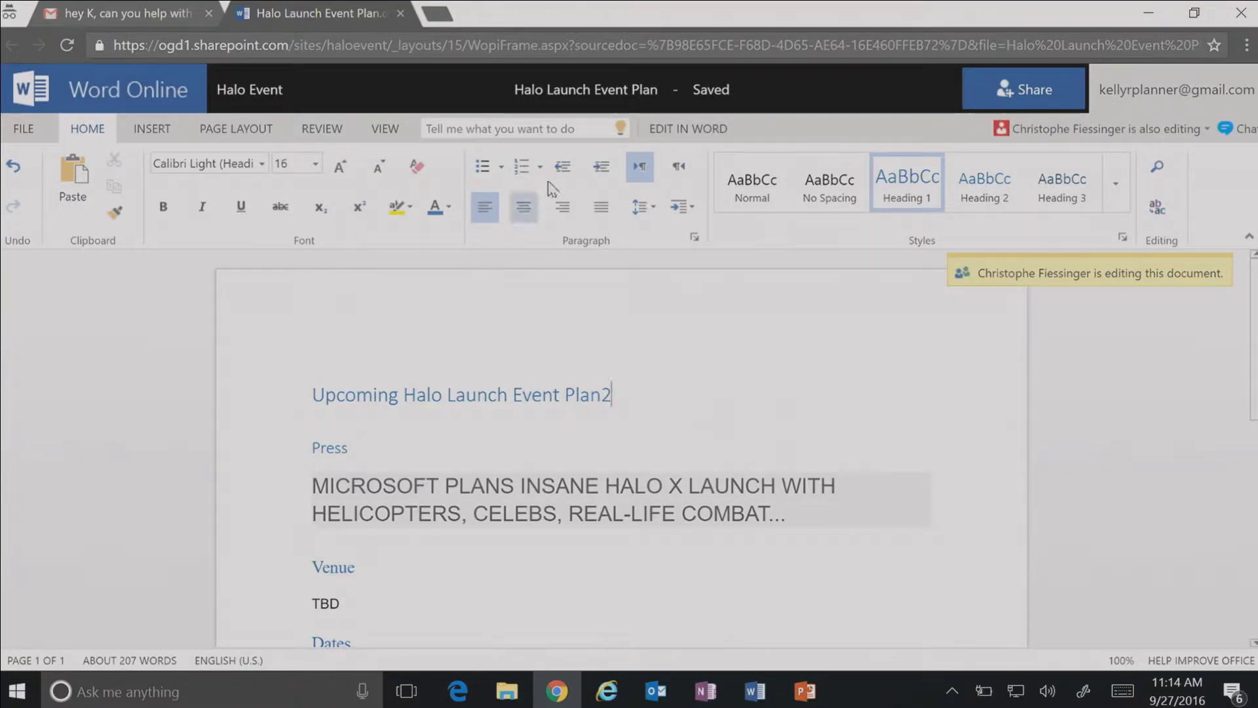
# Go from the document to the Halo Event group's document library and open the group's notebook.
pyautogui.click(261, 93)
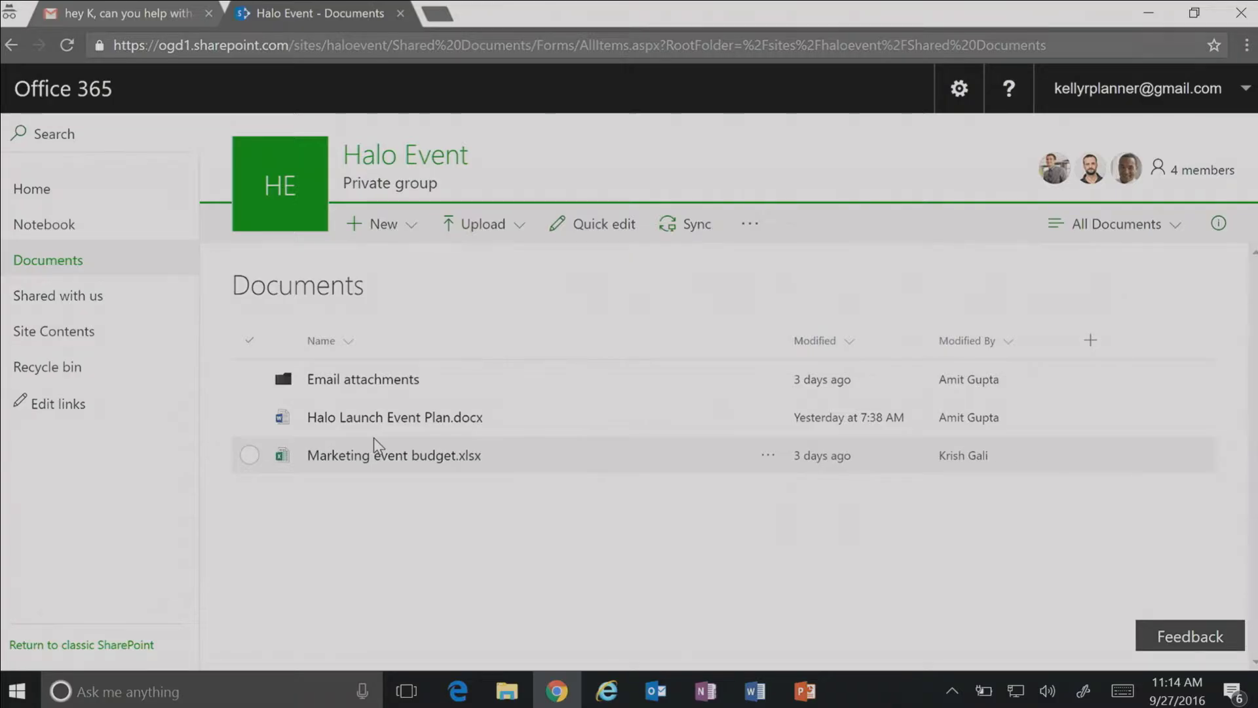
pyautogui.click(78, 230)
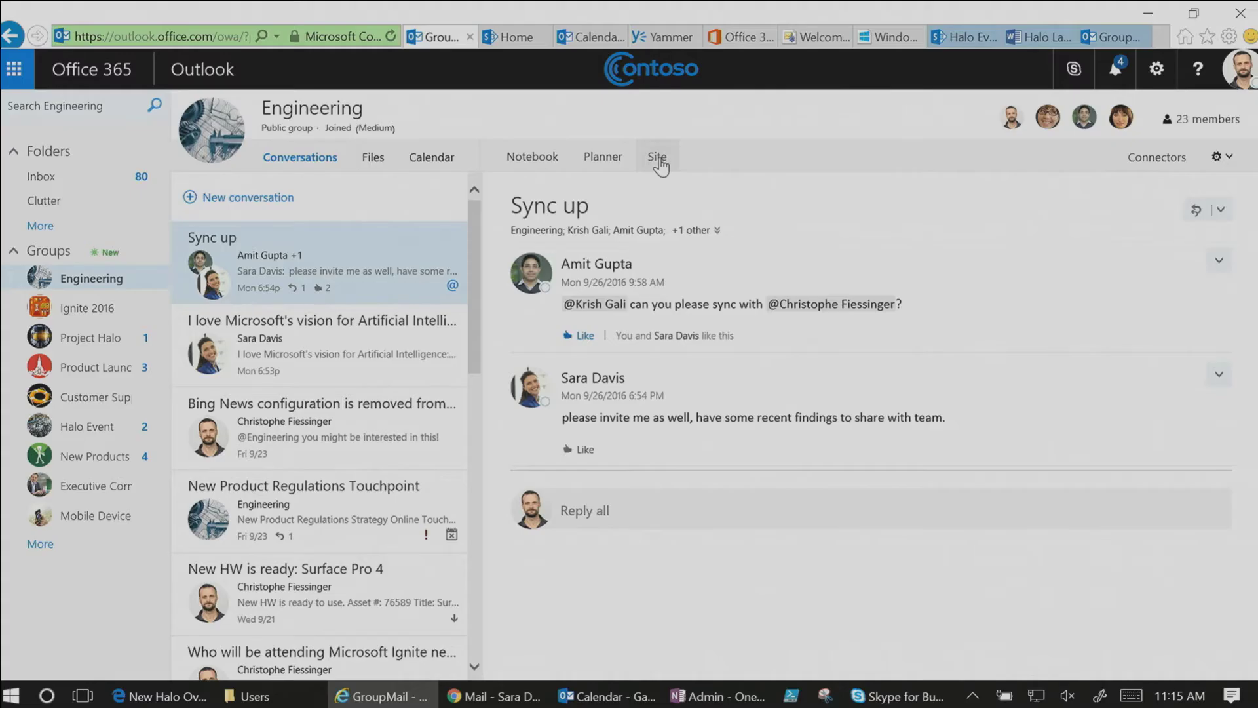
# Open the Engineering group's SharePoint site and look through the quick links and recent activity on its home page.
pyautogui.click(658, 161)
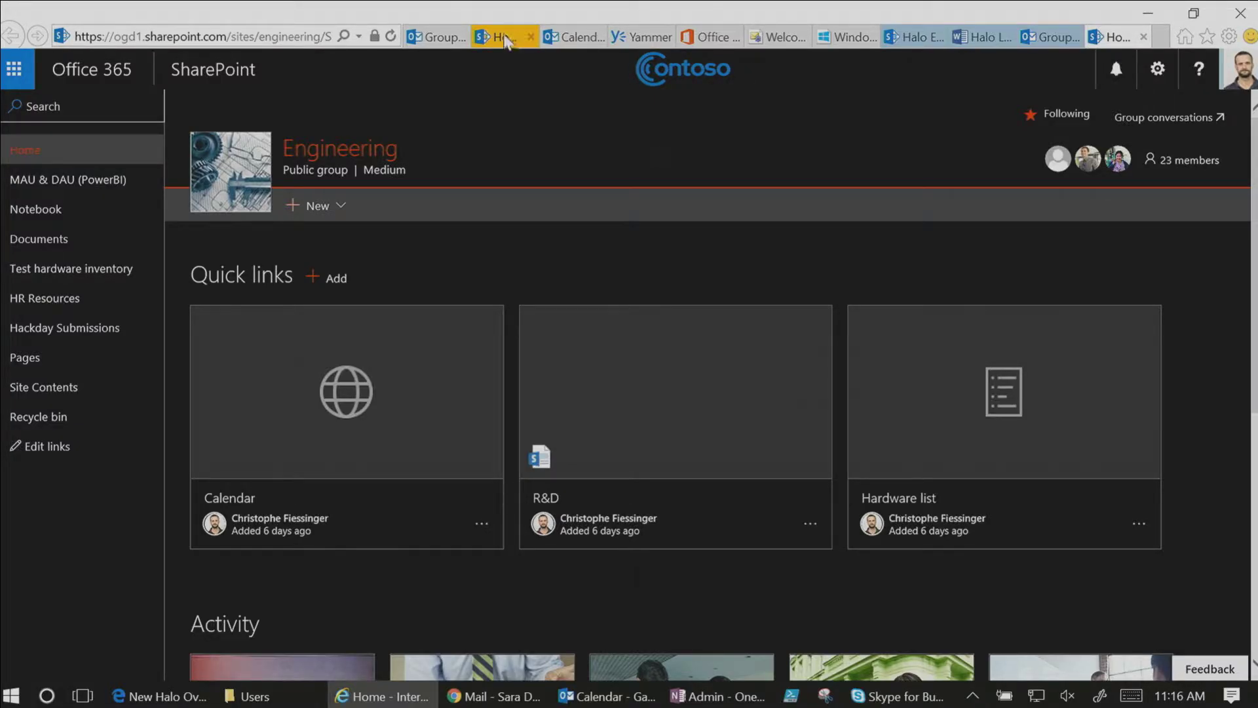
pyautogui.scroll(-4, 528, 278)
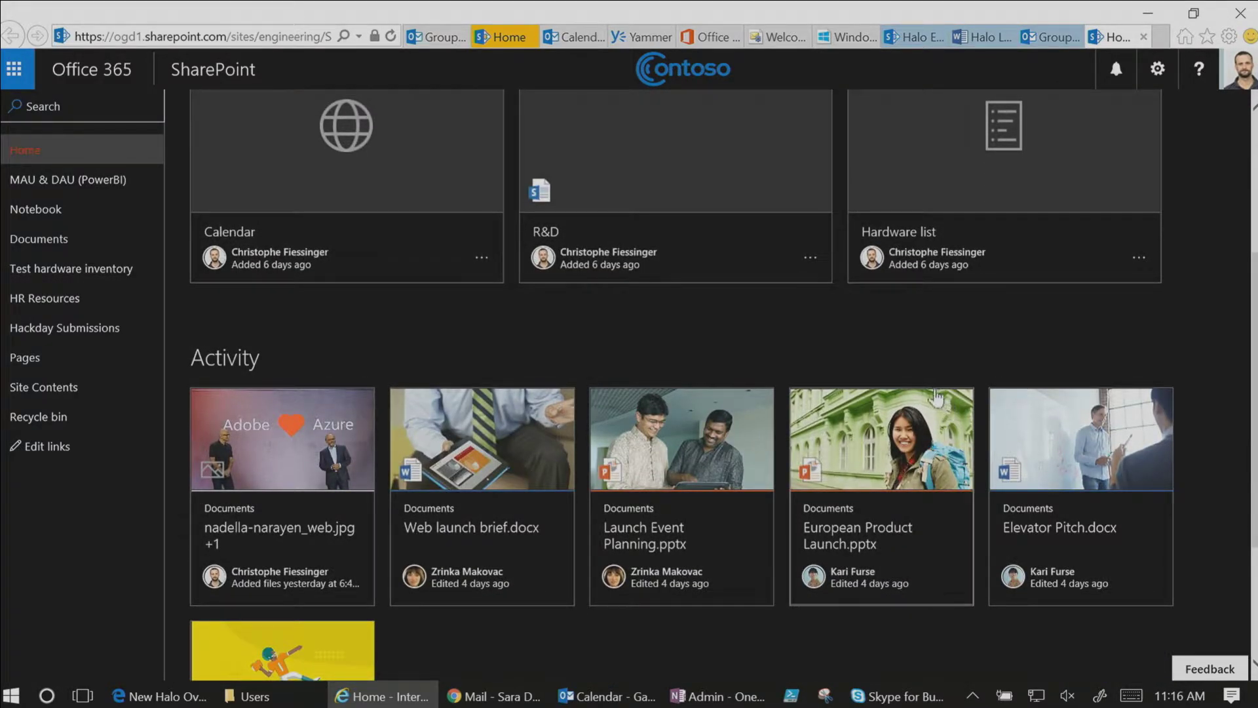
pyautogui.scroll(4, 865, 403)
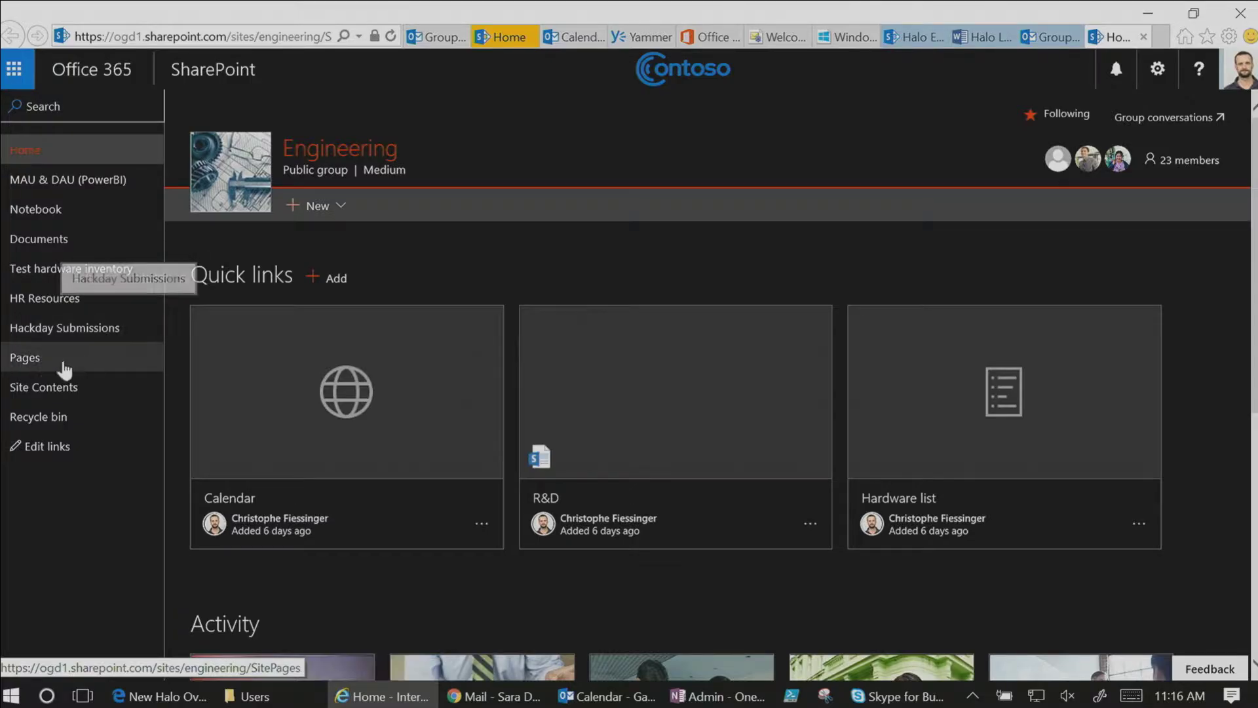
# Add an item titled "Surface Pro 4" to the Engineering site's Test hardware inventory list and save it.
pyautogui.click(51, 279)
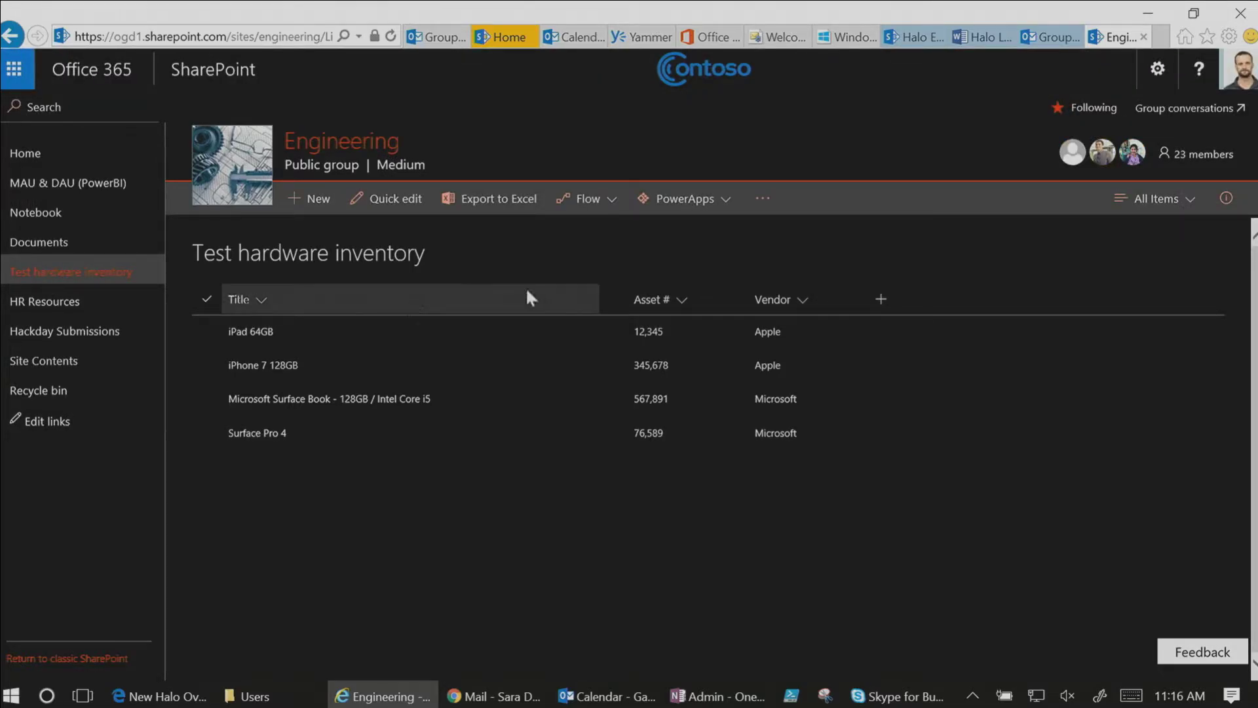
pyautogui.click(317, 202)
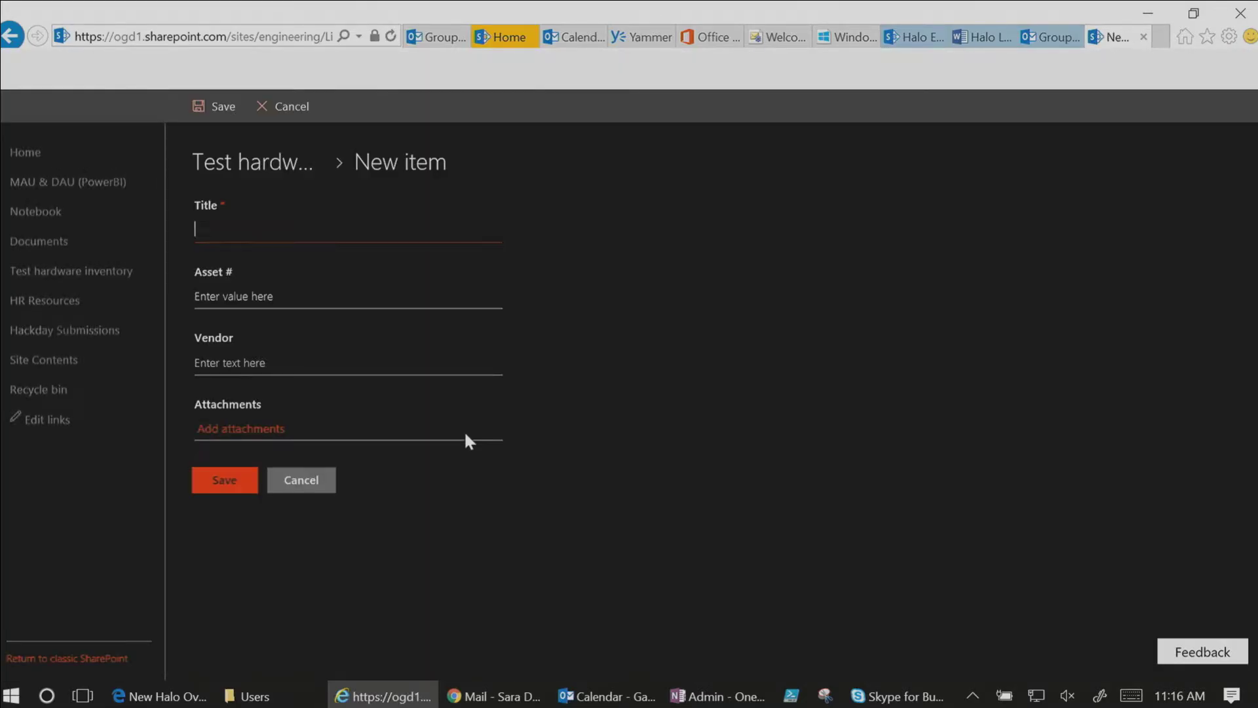
pyautogui.write('S')
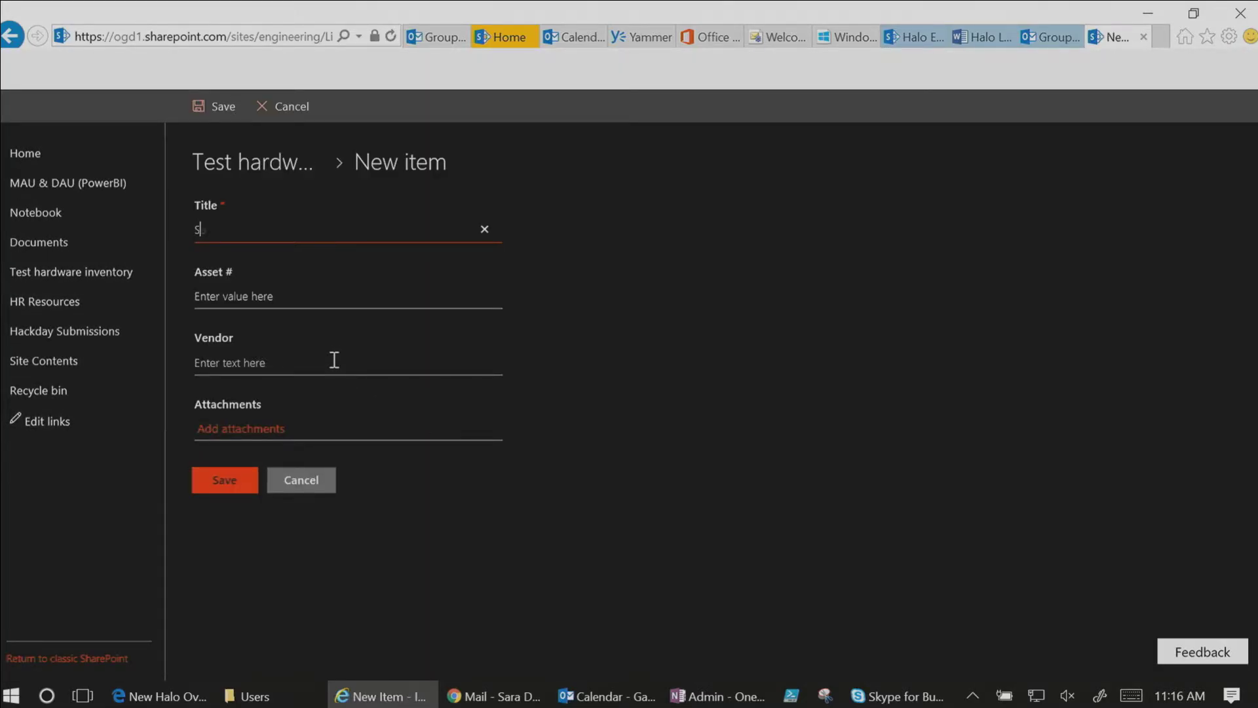
pyautogui.write('urface')
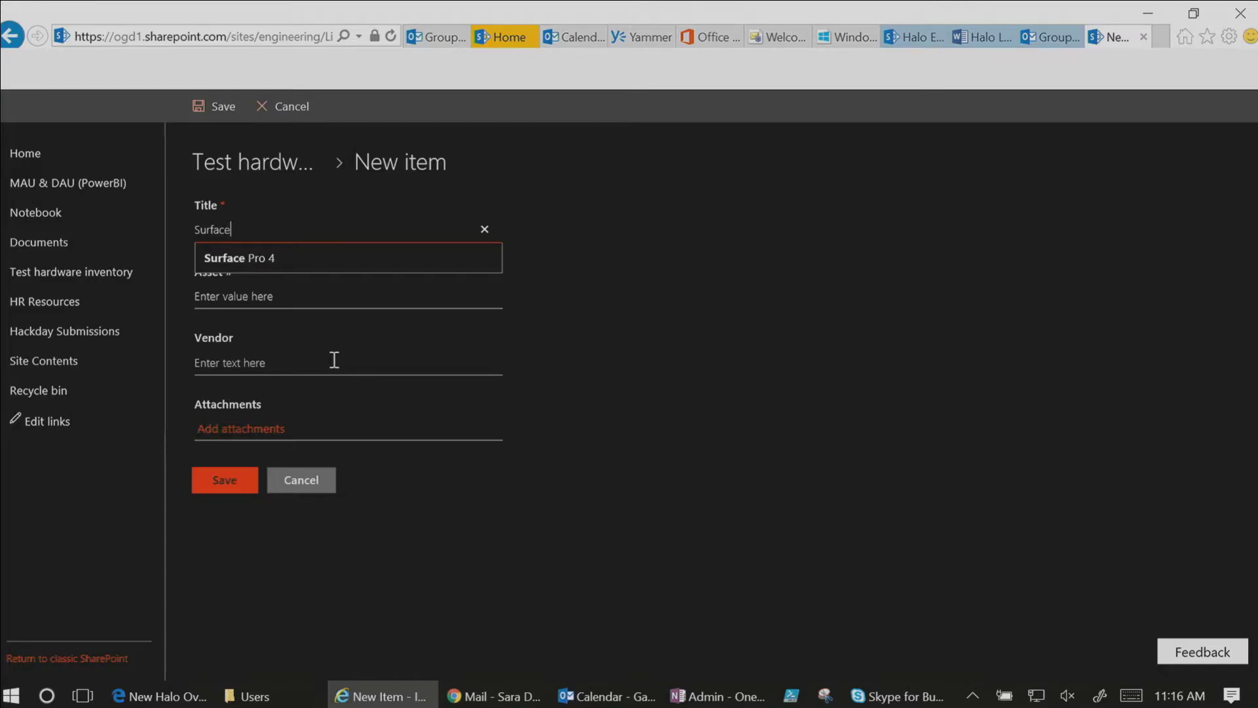
pyautogui.click(272, 260)
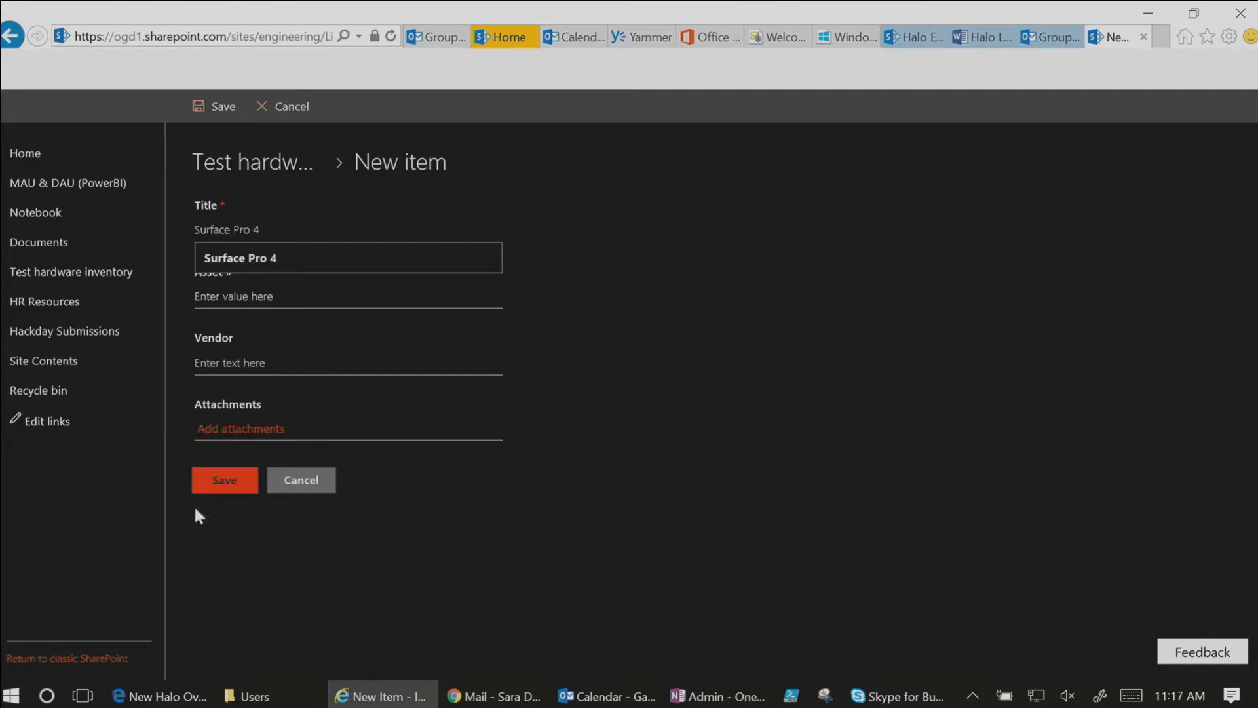
pyautogui.click(236, 488)
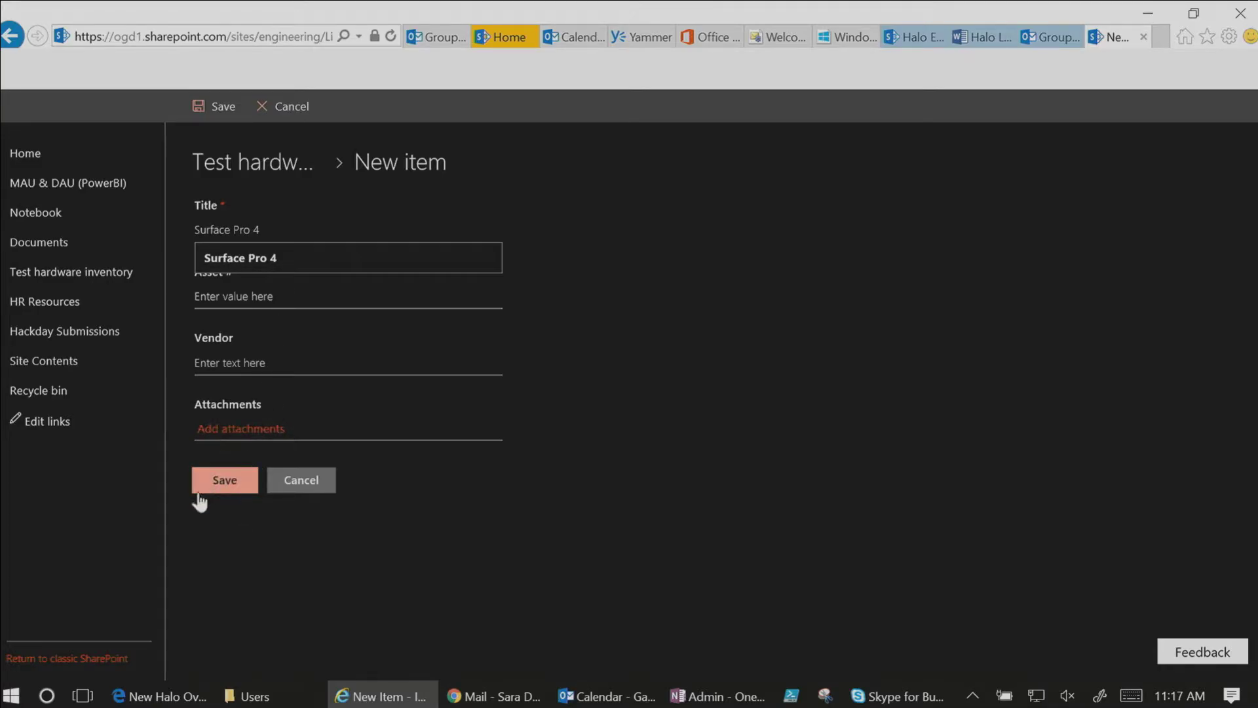
pyautogui.click(212, 483)
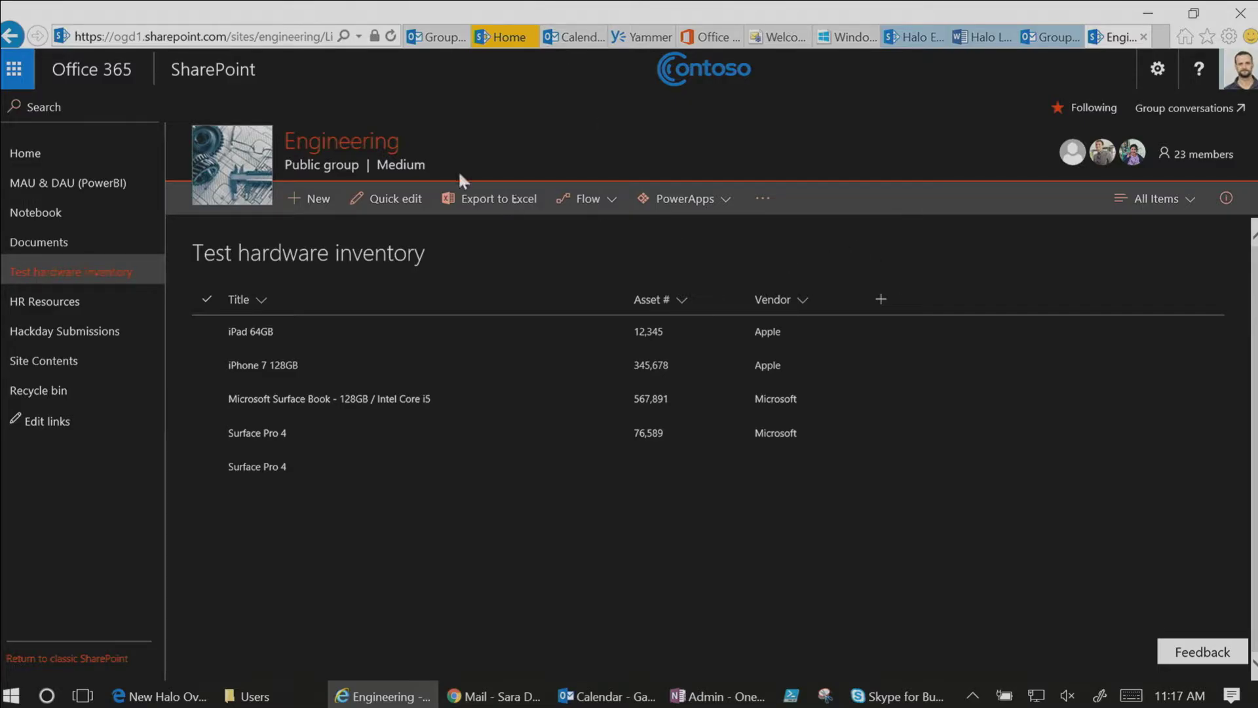
# Check the Engineering conversations in Outlook for the new hardware message, and view only the Engineering group's calendar in Day view.
pyautogui.click(436, 37)
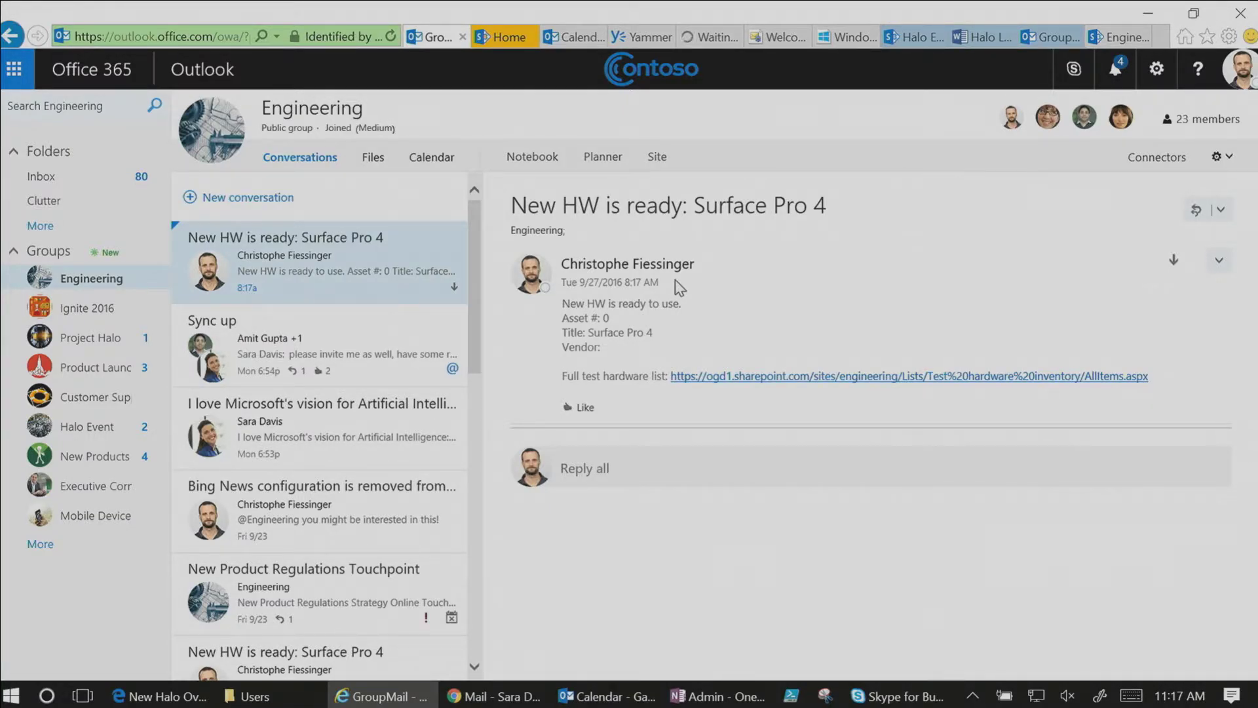
pyautogui.click(429, 158)
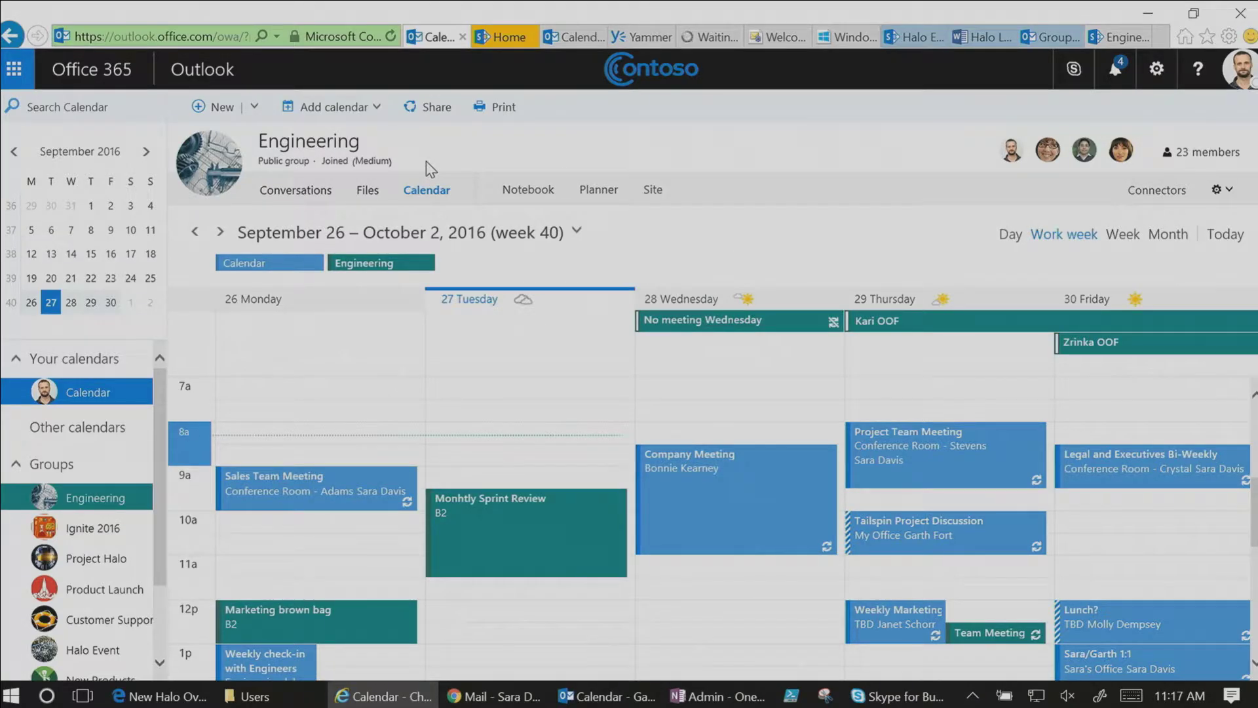
pyautogui.click(1006, 237)
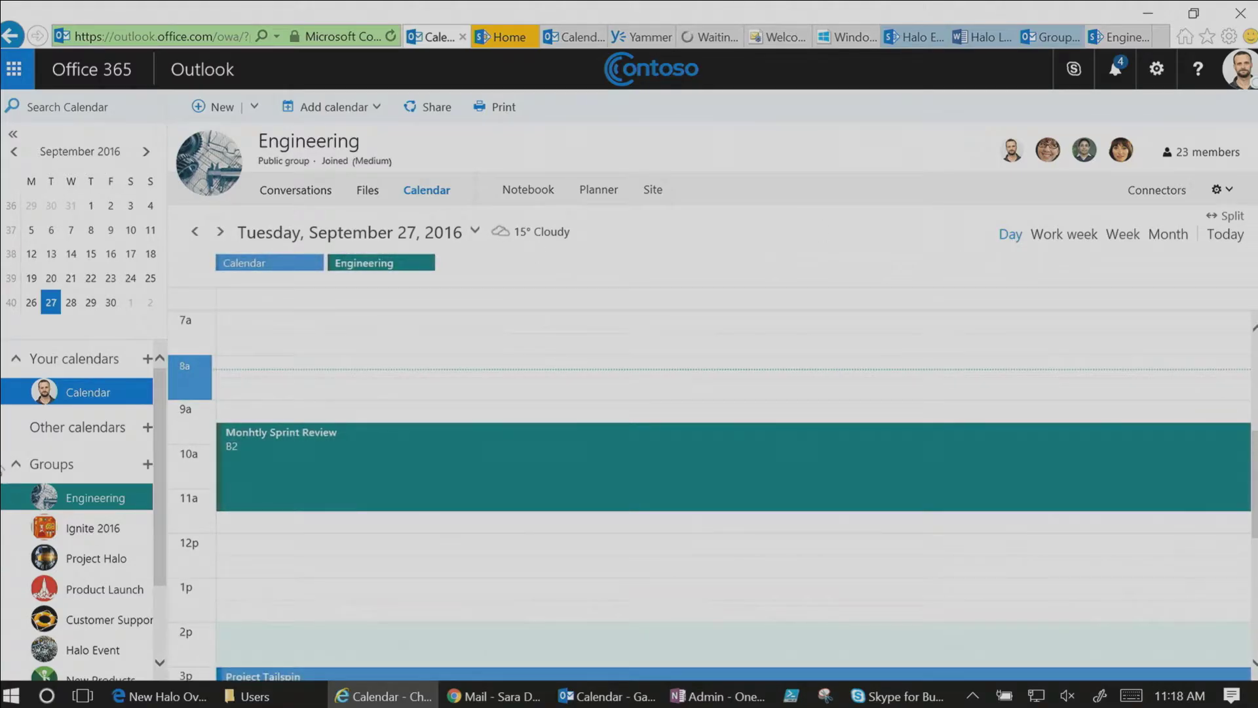
pyautogui.click(9, 397)
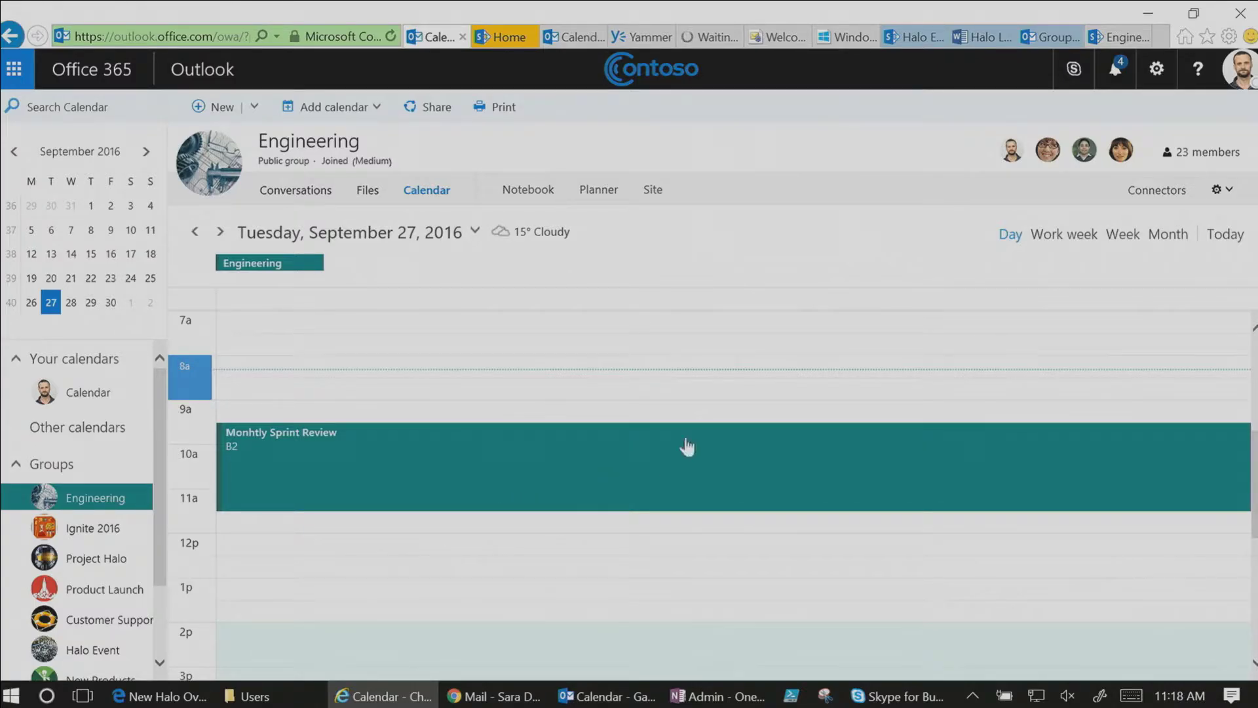
# Create an "Ignite debrief" event in the Engineering calendar, clear its option to send an invitation to the group, and save it.
pyautogui.click(229, 113)
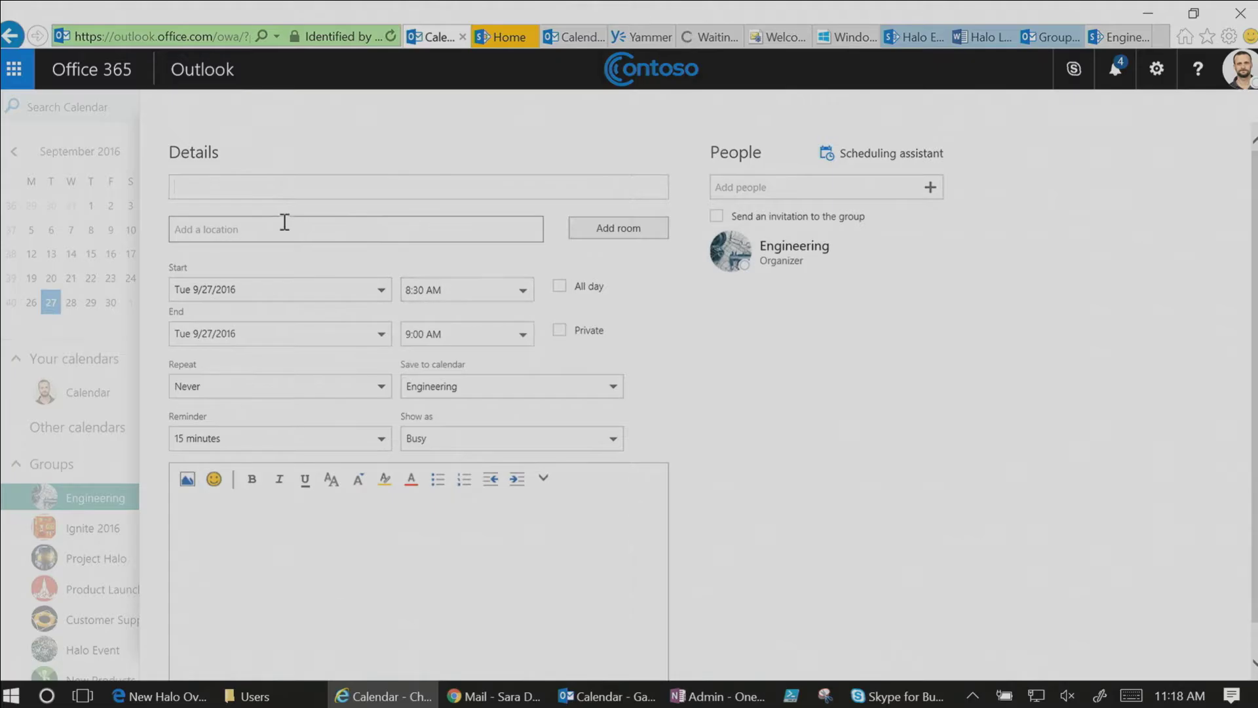
pyautogui.write('Ignite de')
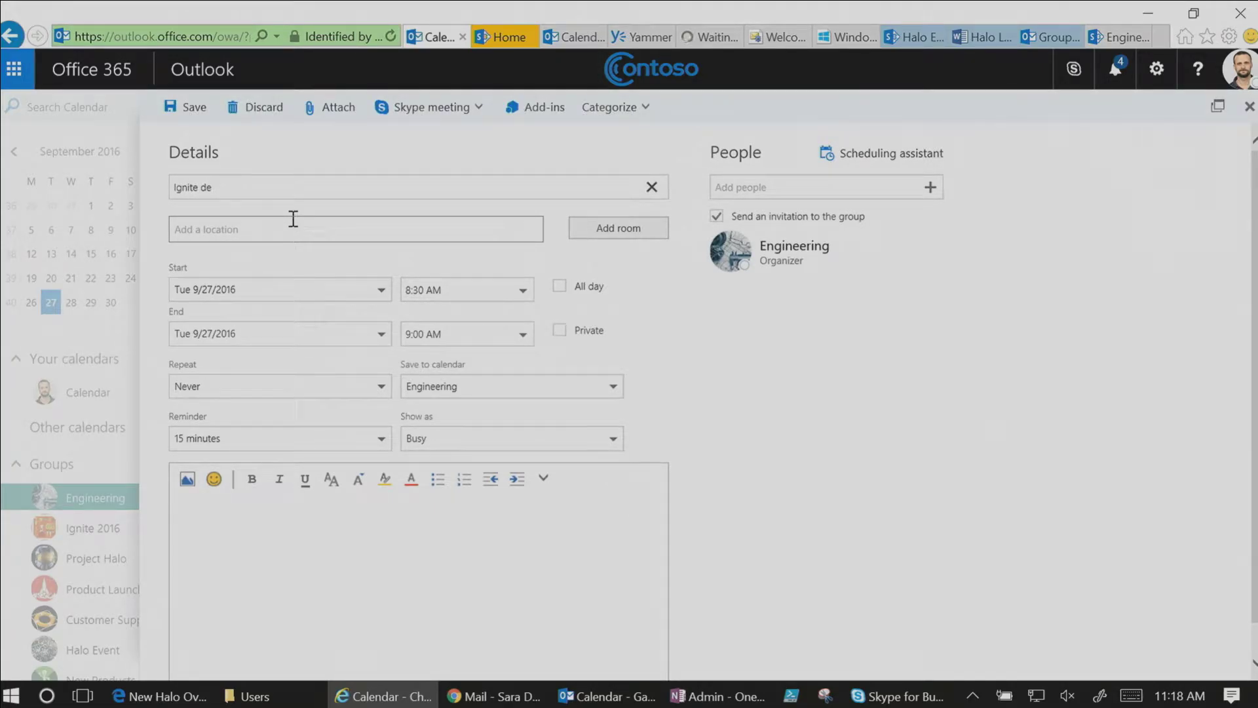
pyautogui.write('brief')
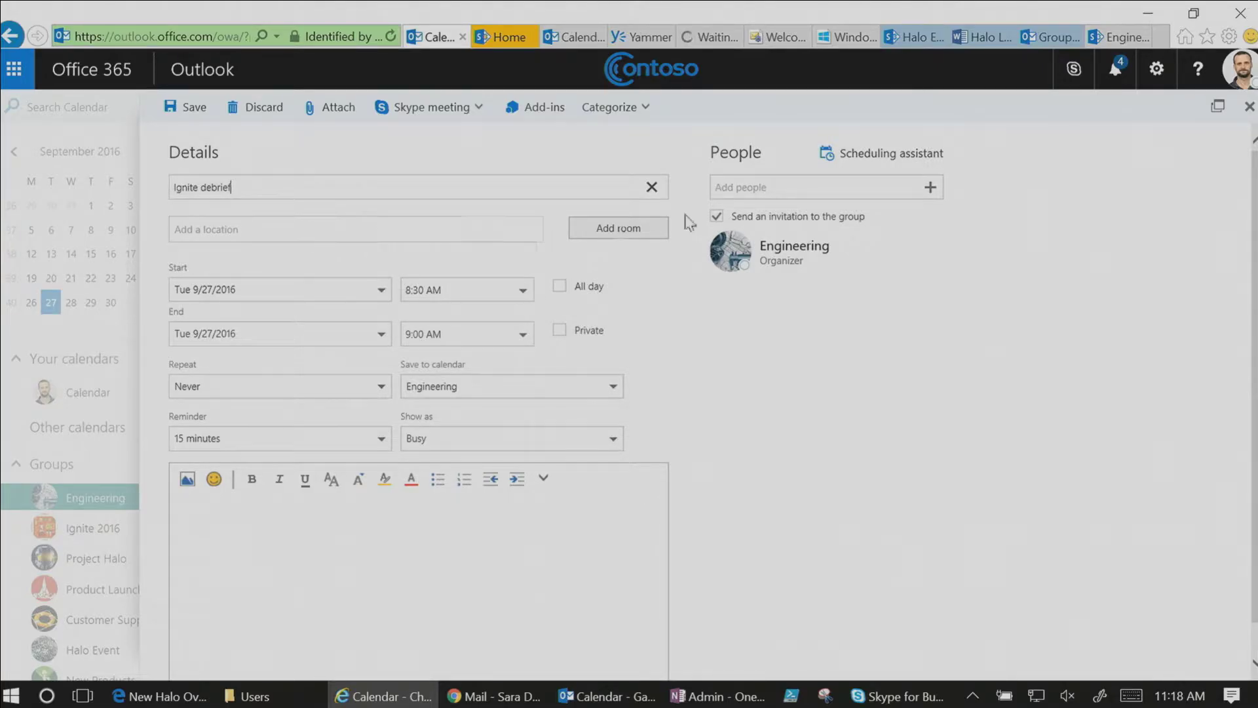
pyautogui.click(522, 398)
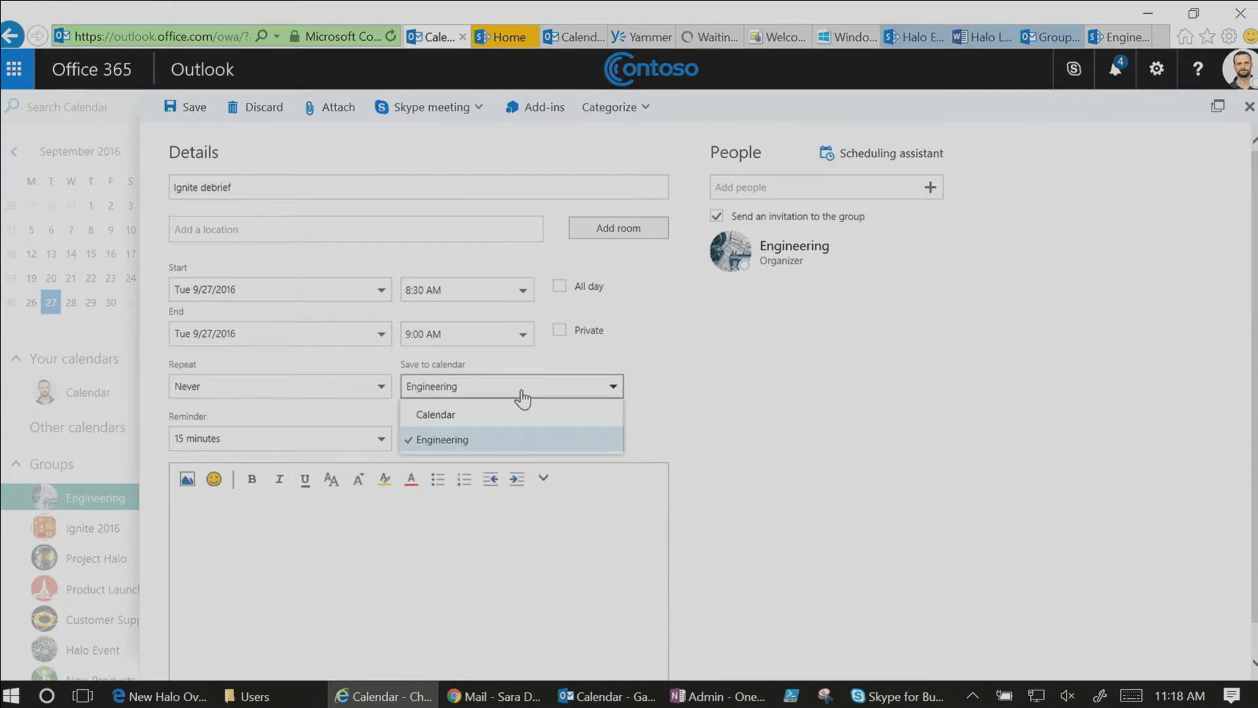
pyautogui.click(493, 439)
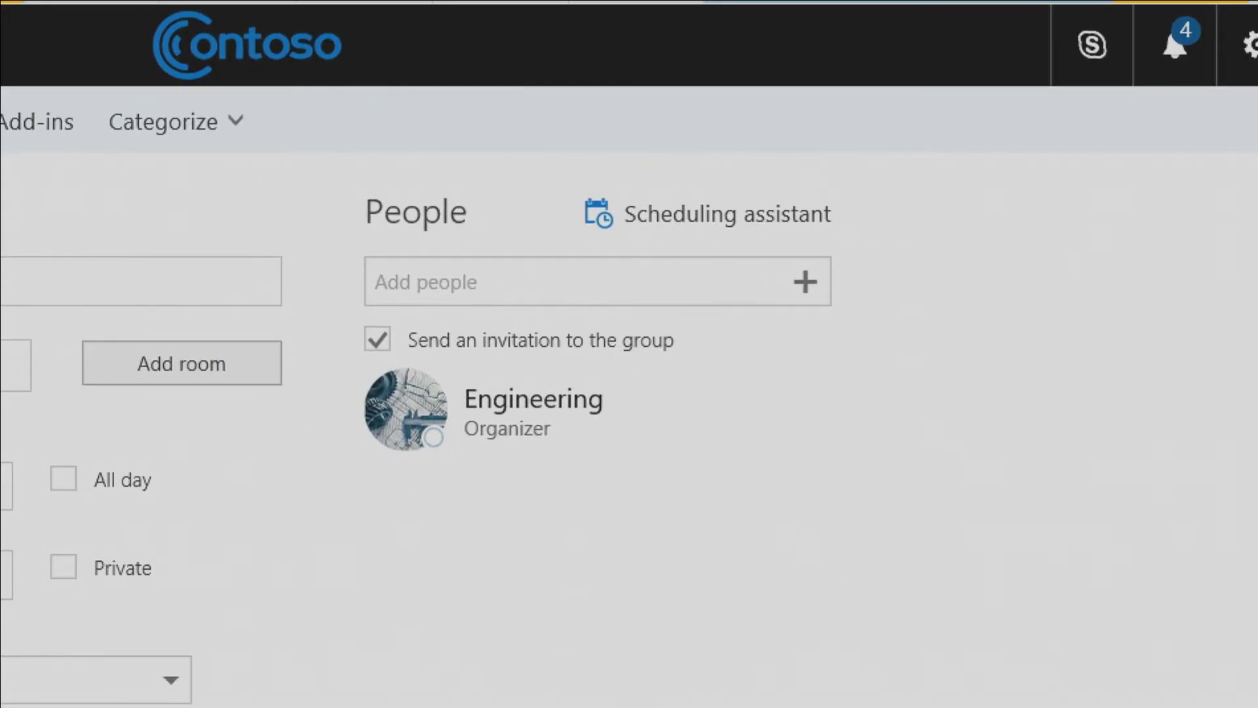
pyautogui.moveTo(374, 326)
pyautogui.mouseDown()
pyautogui.moveTo(459, 451)
pyautogui.moveTo(308, 261)
pyautogui.mouseUp()
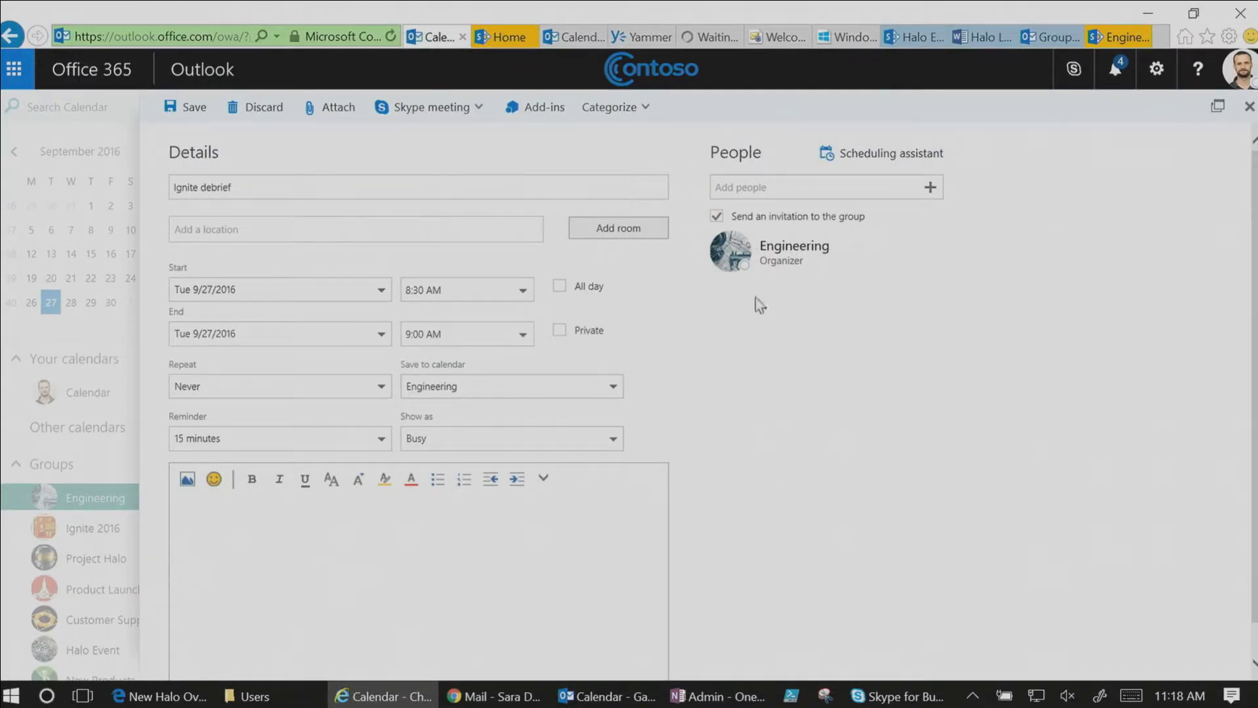
pyautogui.click(716, 215)
pyautogui.click(188, 106)
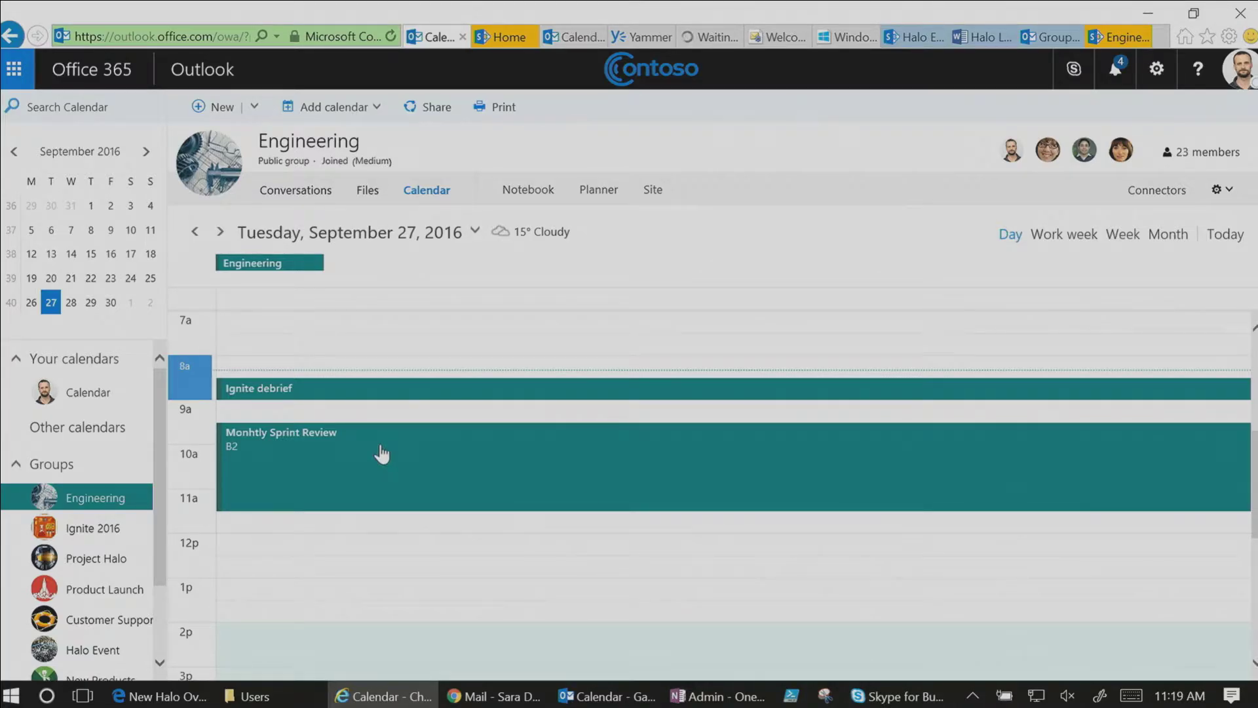
# Open the "Monhtly Sprint Review" event from the Engineering calendar and try to follow its Join online meeting link.
pyautogui.click(311, 453)
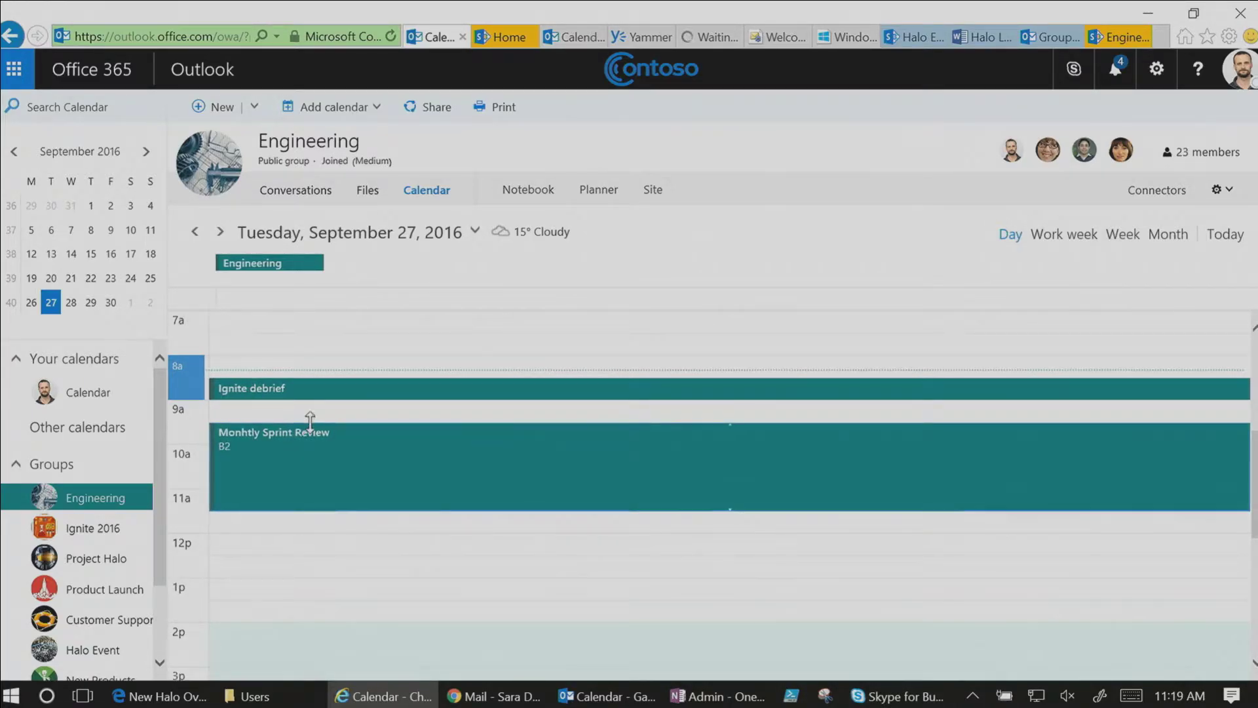
pyautogui.doubleClick(319, 454)
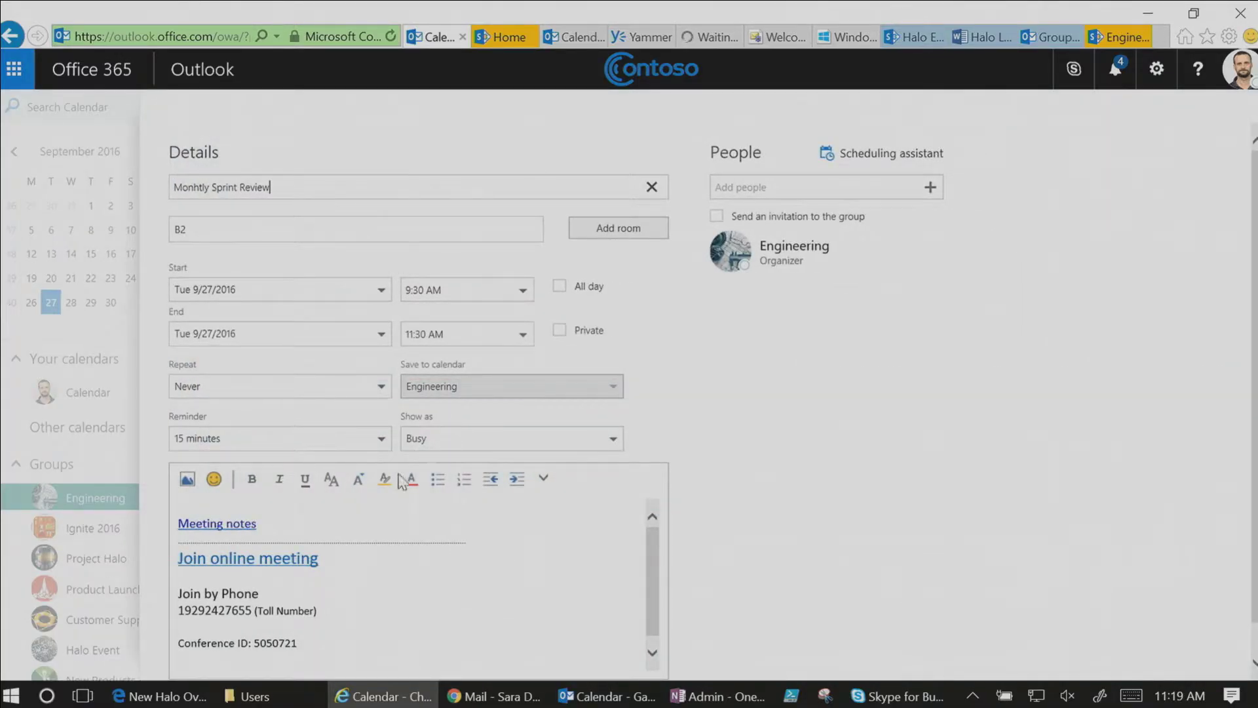
pyautogui.rightClick(280, 564)
pyautogui.click(308, 556)
pyautogui.doubleClick(265, 565)
pyautogui.click(262, 562)
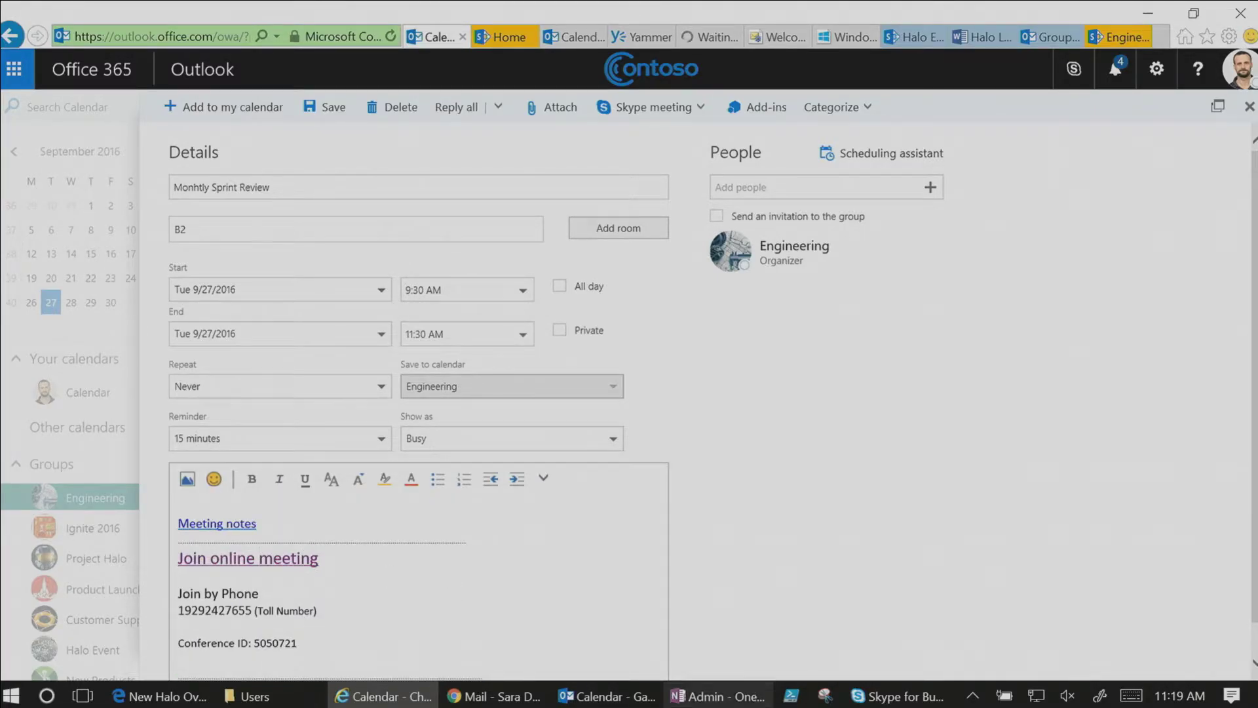
pyautogui.rightClick(274, 557)
pyautogui.click(342, 569)
pyautogui.moveTo(332, 565); pyautogui.dragTo(125, 558)
# Switch to Skype for Business and check its meetings list and contacts.
pyautogui.click(898, 696)
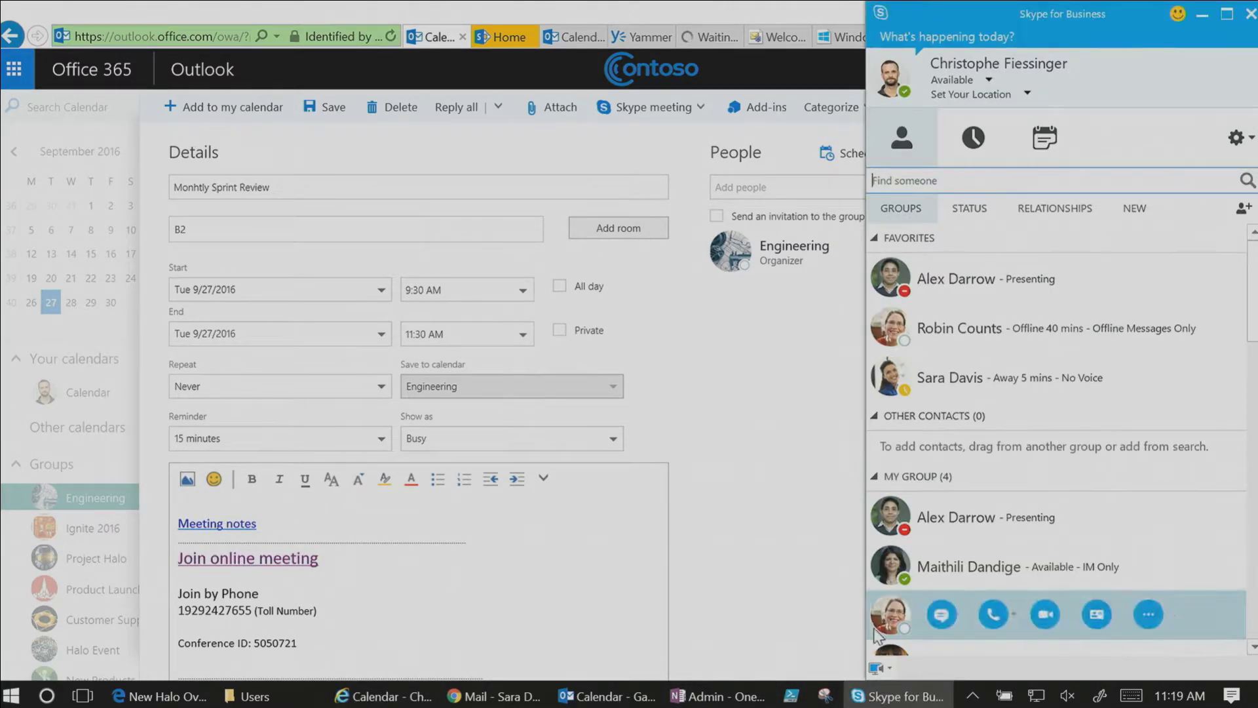
pyautogui.click(1045, 138)
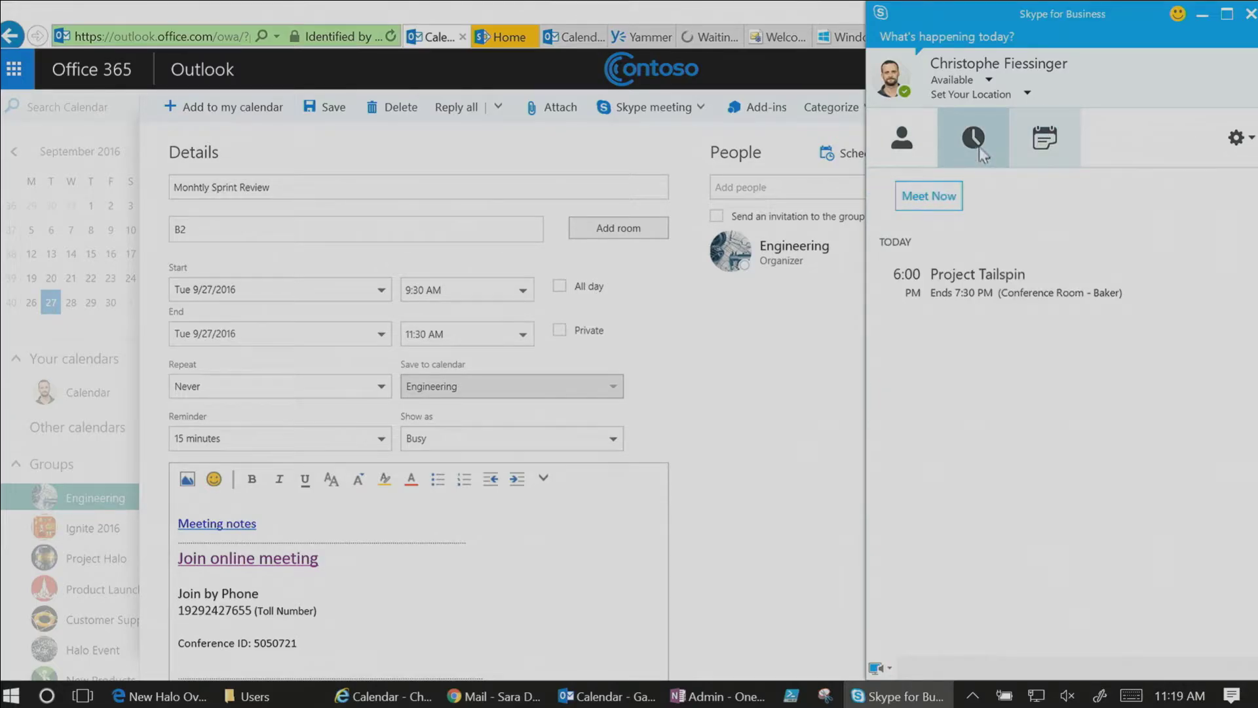
pyautogui.click(929, 148)
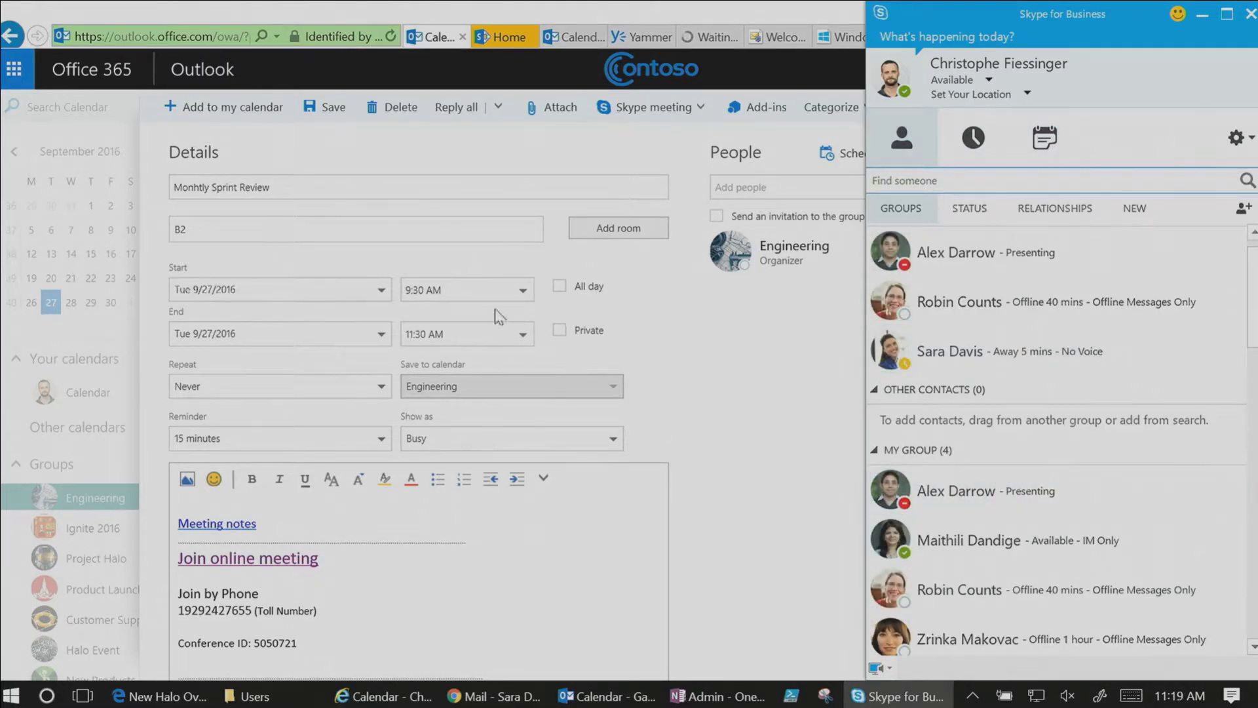
# Return to the Sprint Review event details and join its online meeting.
pyautogui.click(266, 591)
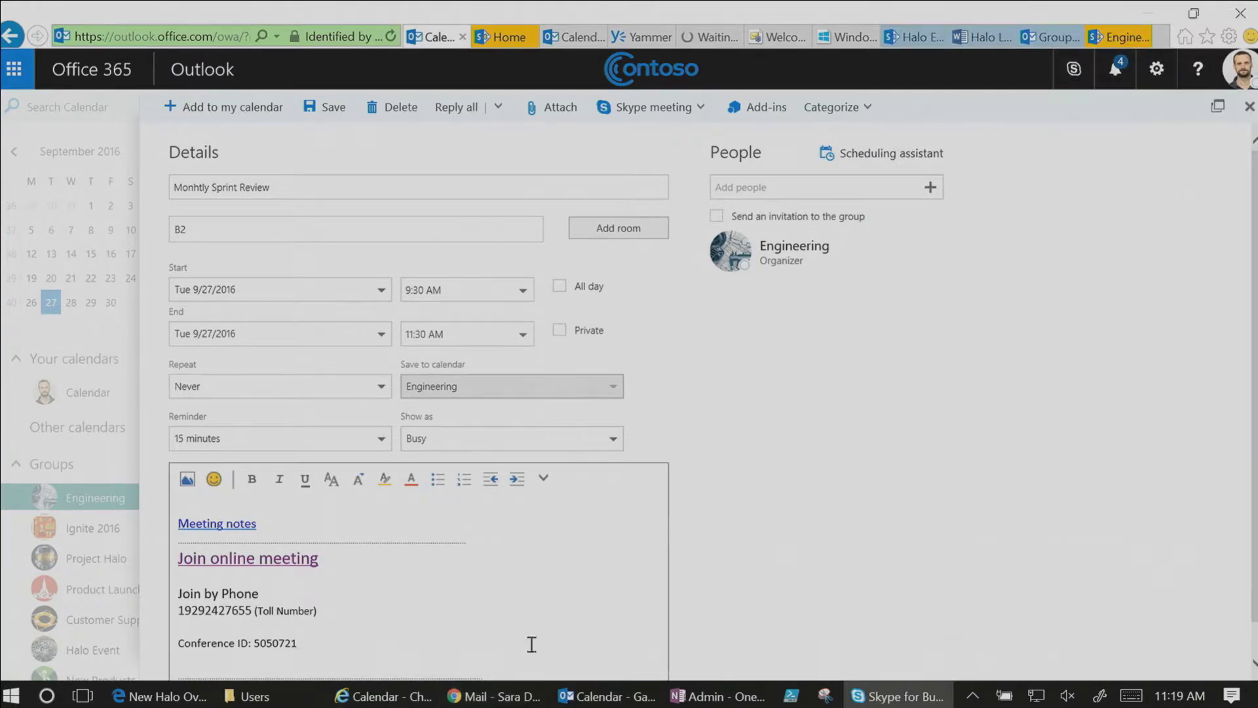
pyautogui.hotkey('ctrl', 'a')
pyautogui.click(265, 561)
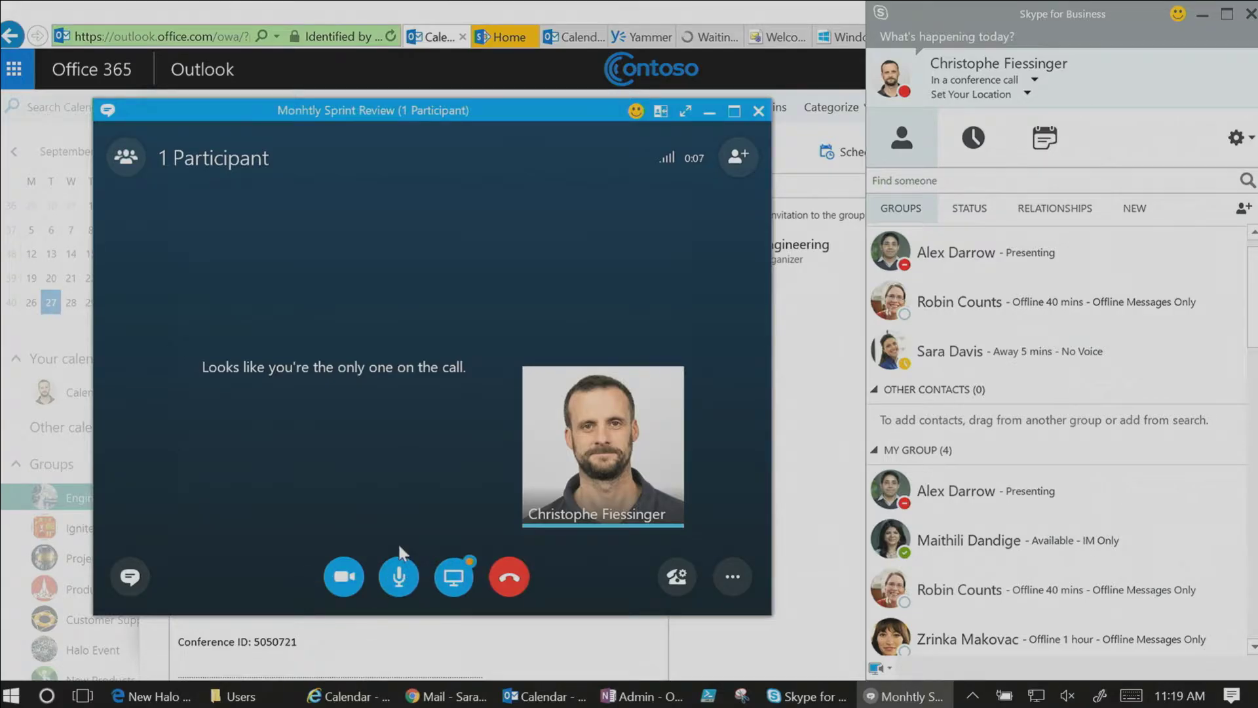
# Share notes with the meeting, using the Meeting Notes section of the Engineering Notebook for the new page.
pyautogui.click(459, 580)
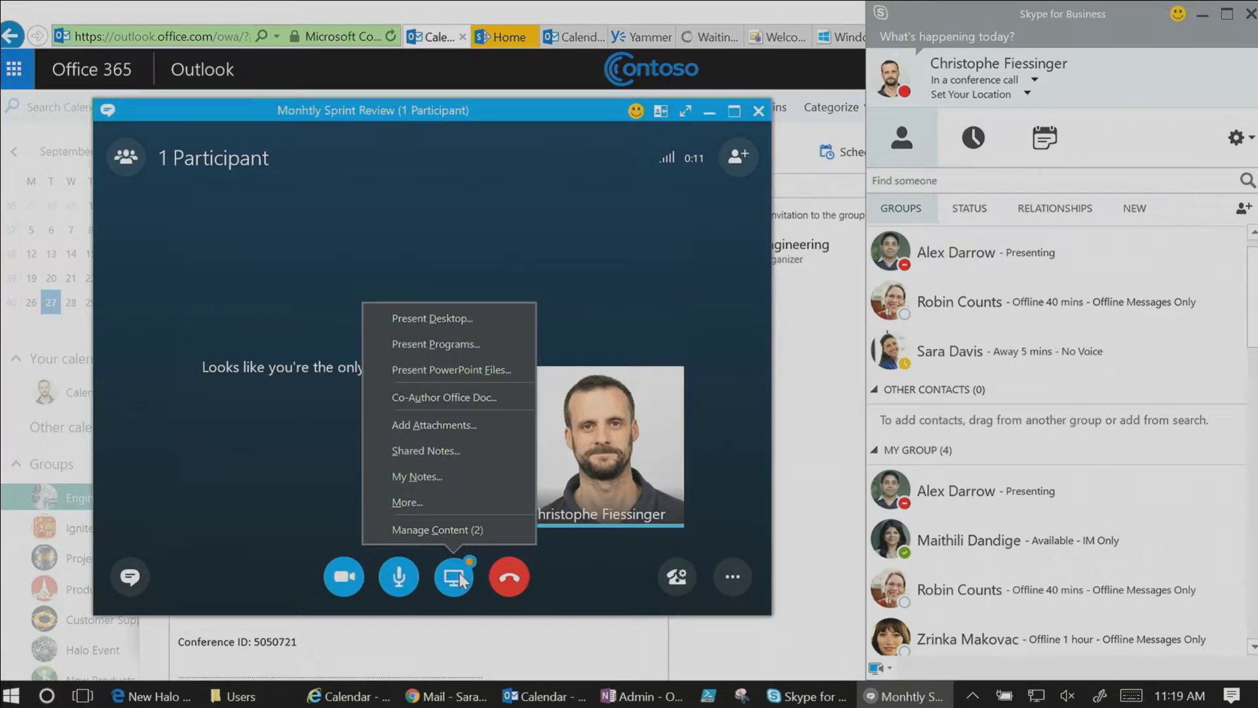
pyautogui.click(417, 451)
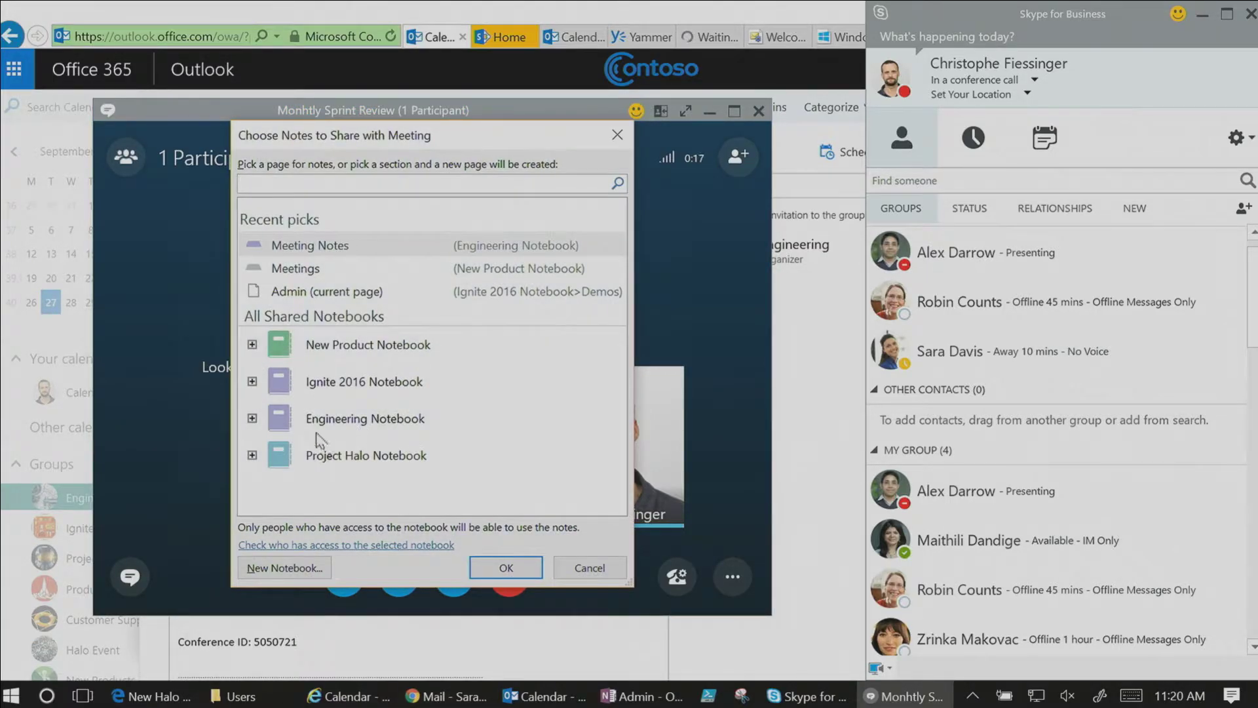
pyautogui.click(252, 418)
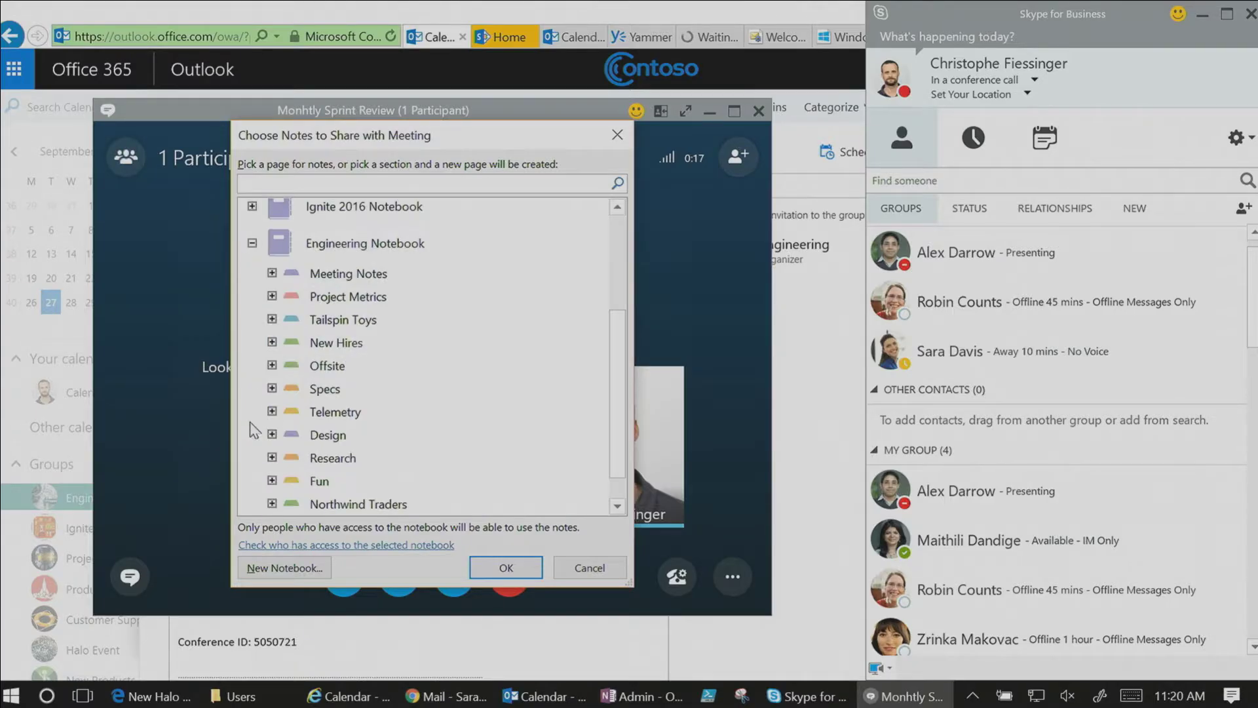
pyautogui.click(350, 275)
pyautogui.click(504, 568)
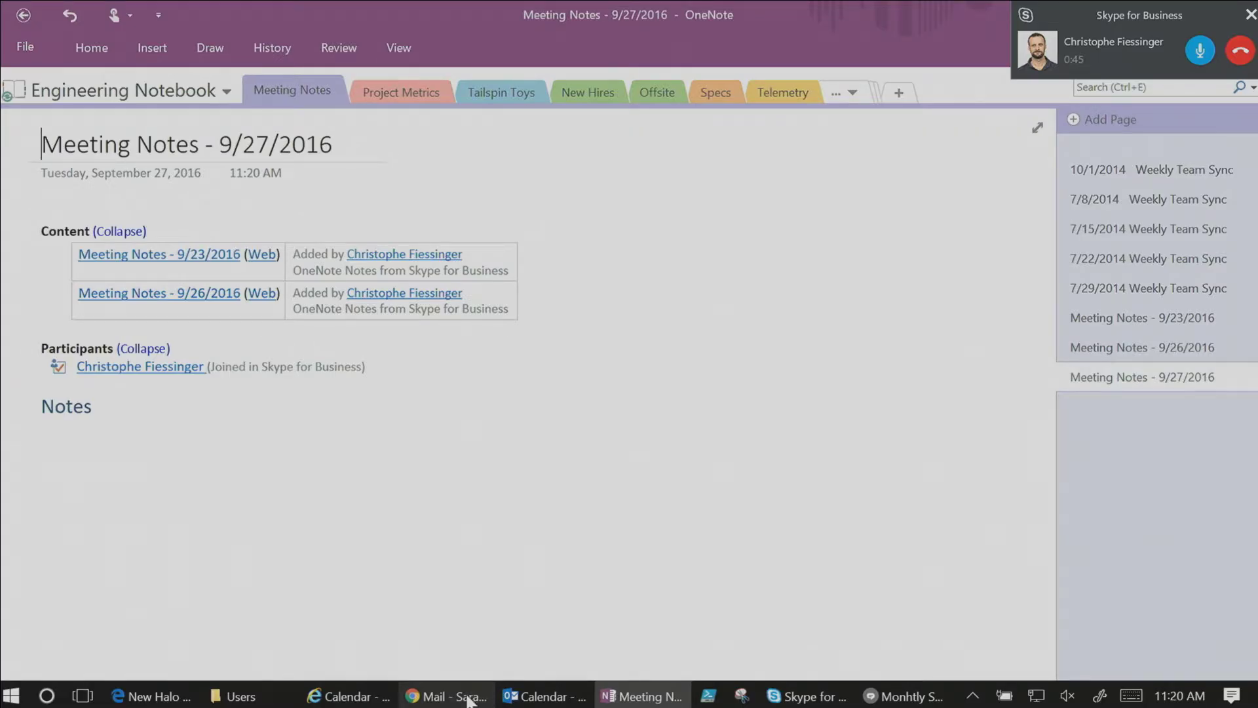
# Switch from OneNote back to the Sprint Review event in the browser and end the Skype meeting call.
pyautogui.moveTo(348, 699)
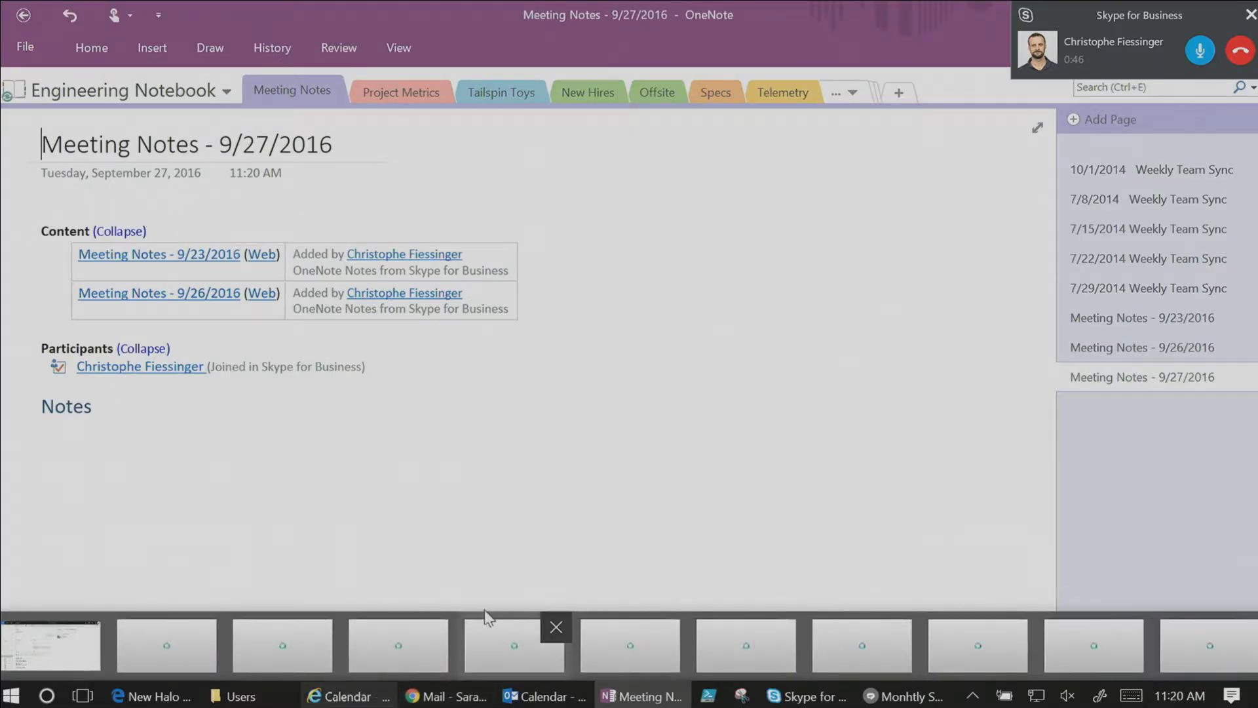
pyautogui.click(347, 700)
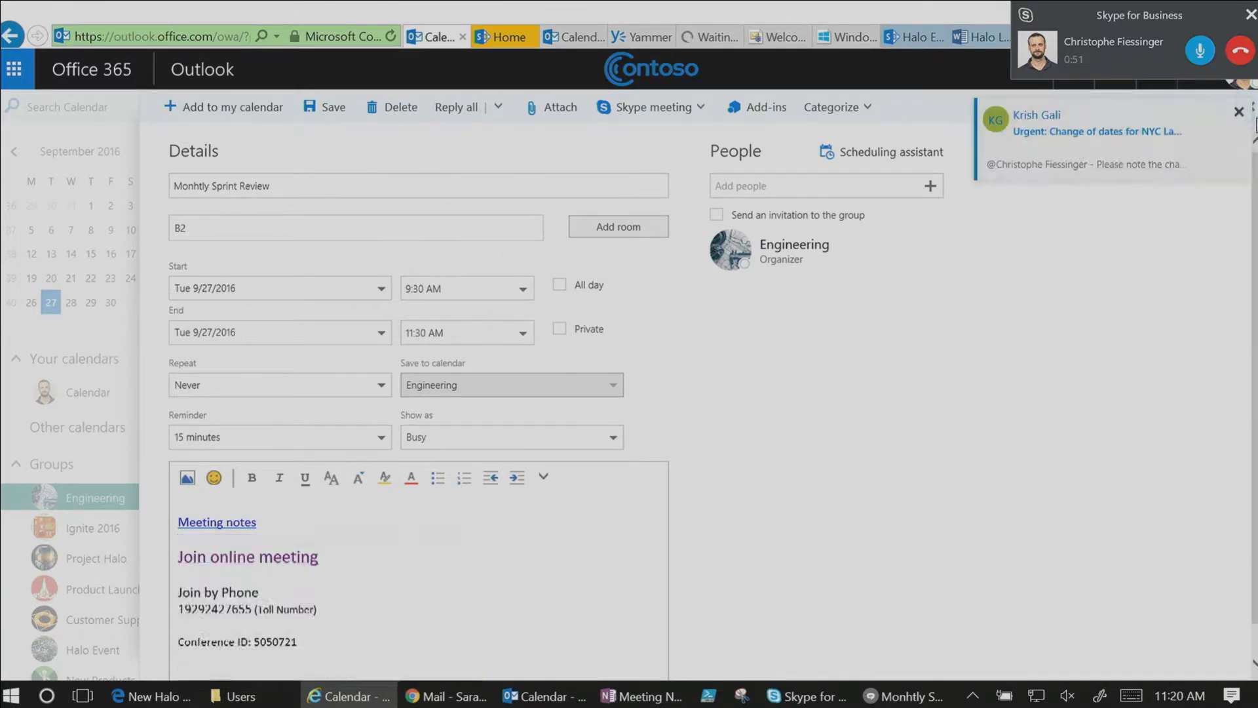
pyautogui.click(1238, 52)
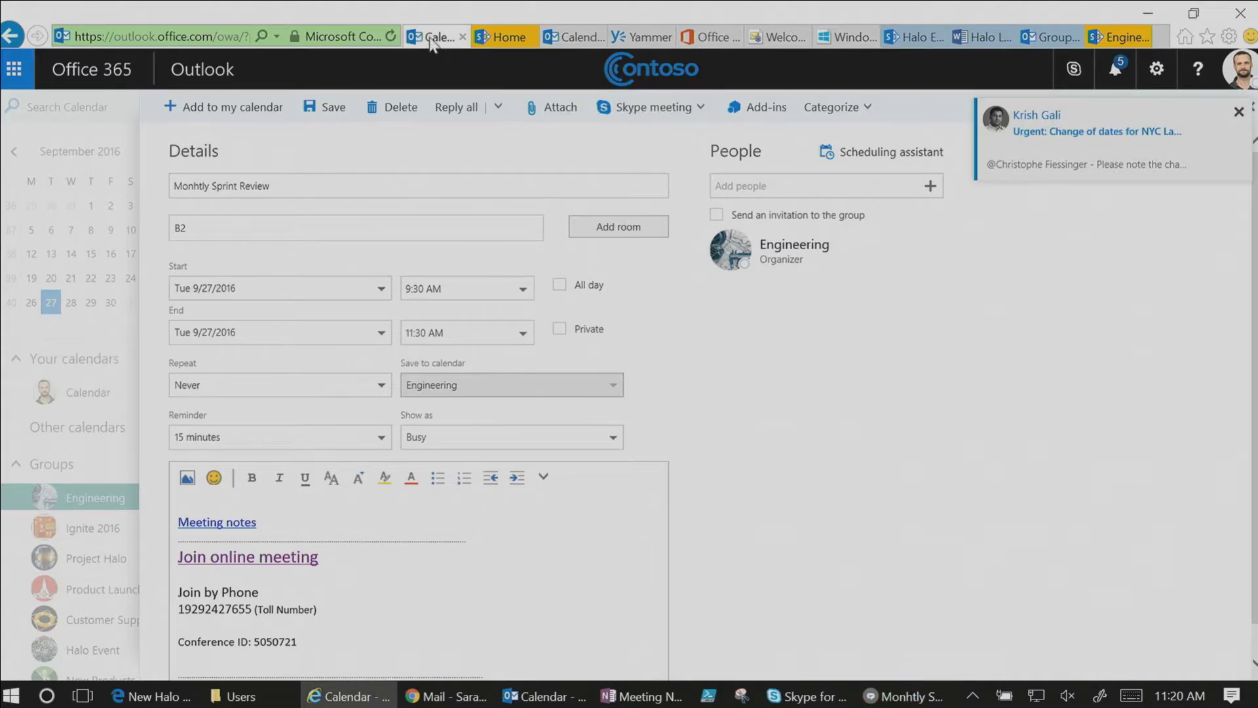
# Go to the Outlook inbox, search the mail for "gaming", and exit the search.
pyautogui.click(14, 68)
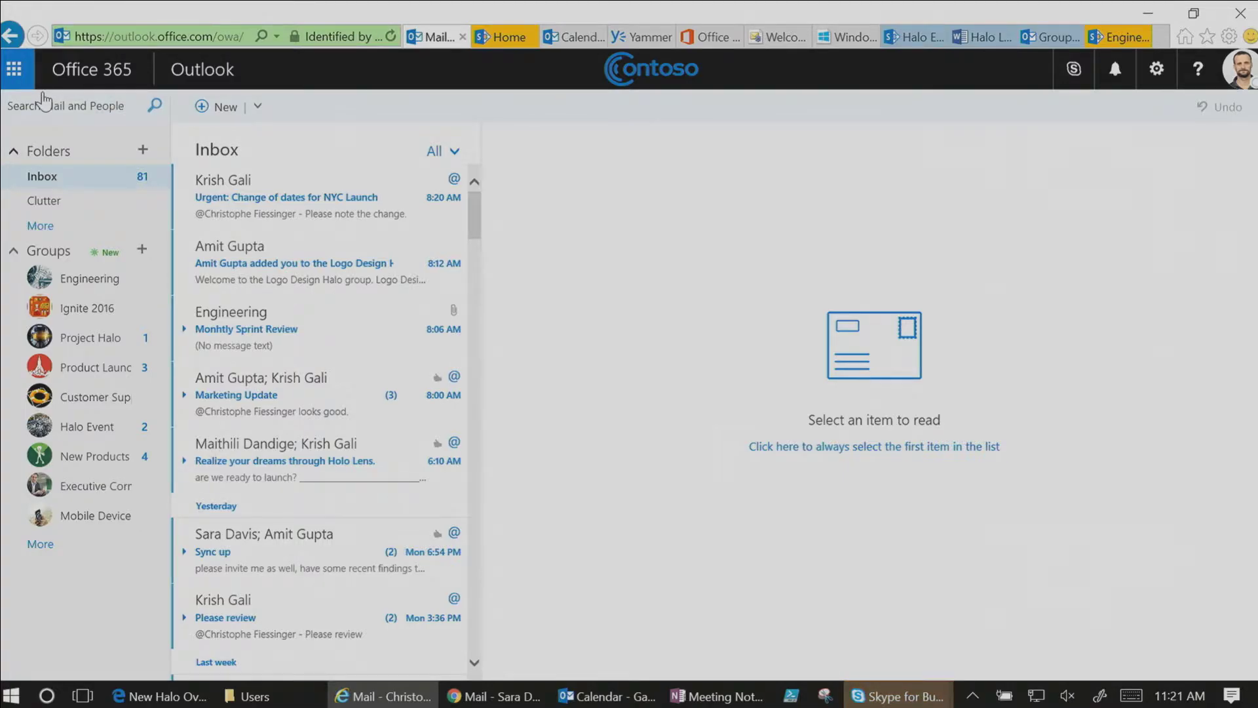
pyautogui.click(66, 102)
pyautogui.write('gaming')
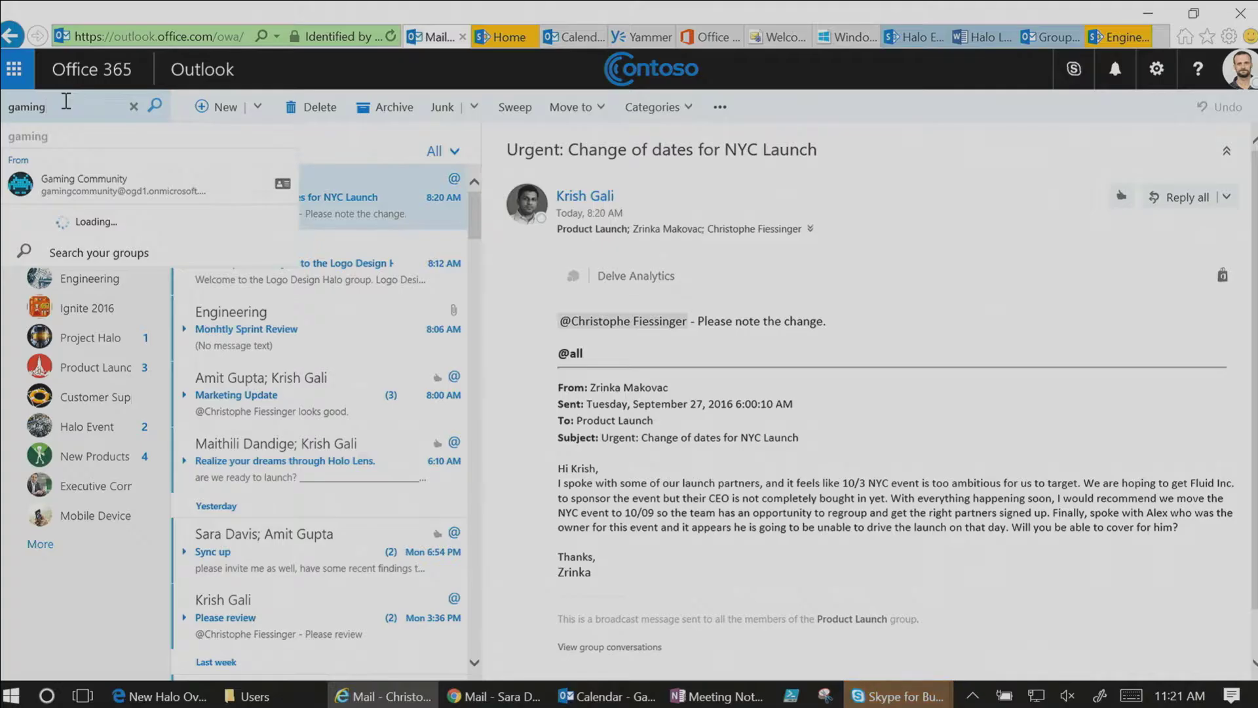
pyautogui.click(154, 106)
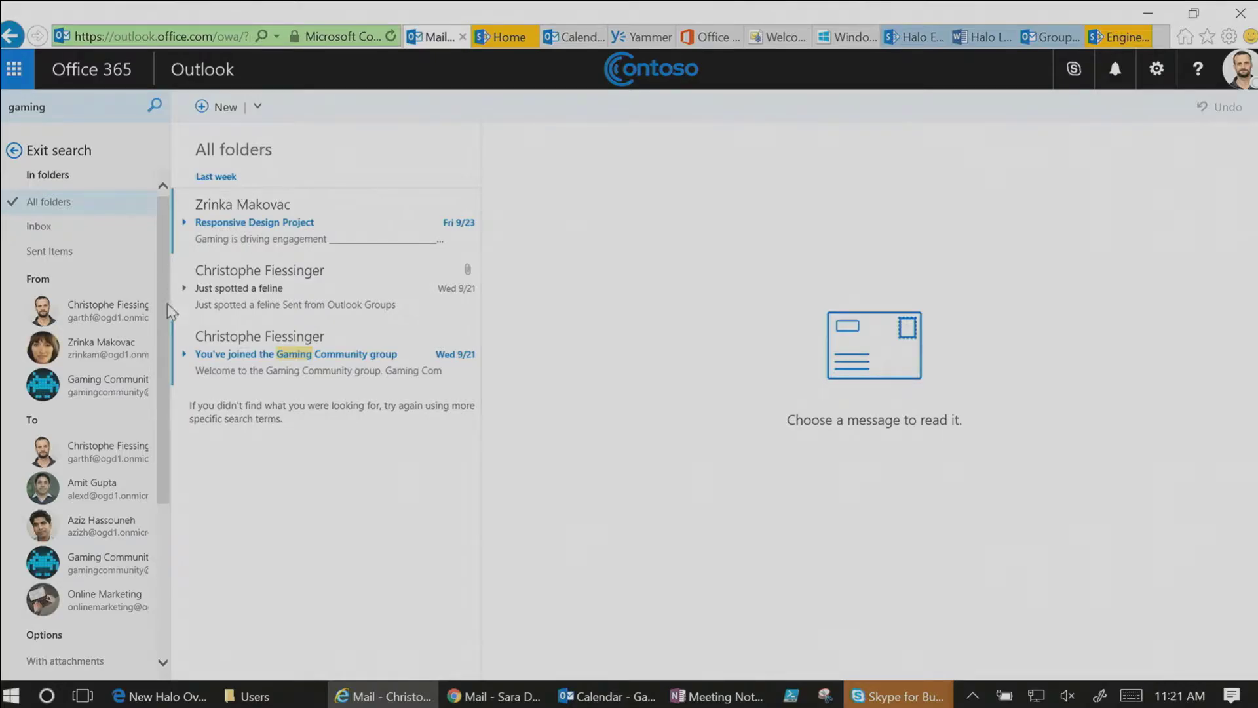
pyautogui.click(13, 152)
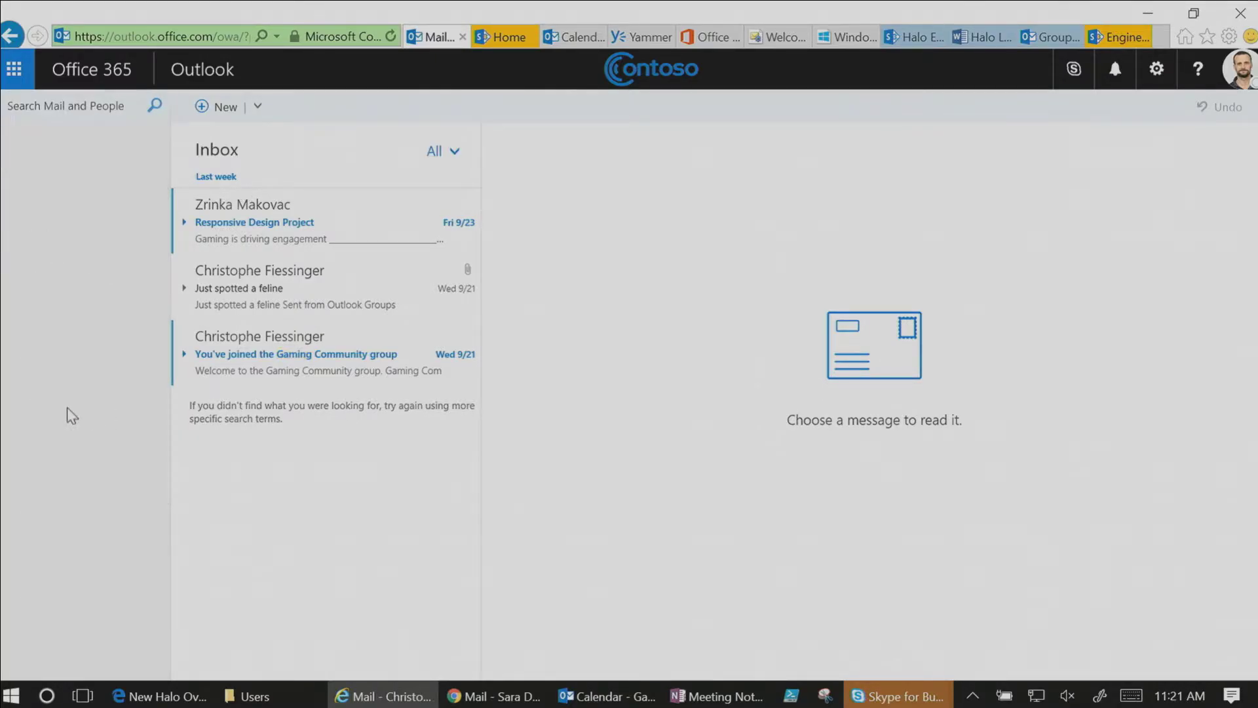
# Open the Engineering group's conversations and search them for "gaming".
pyautogui.click(93, 277)
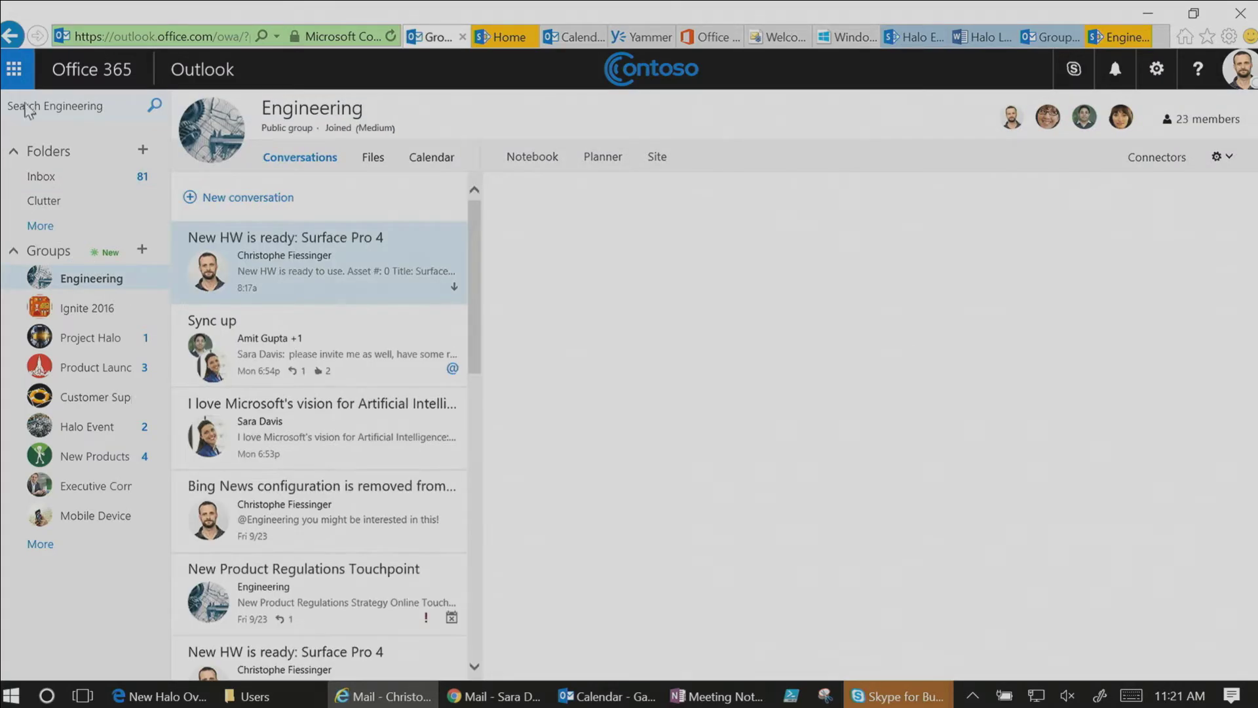
pyautogui.click(83, 109)
pyautogui.write('ganming')
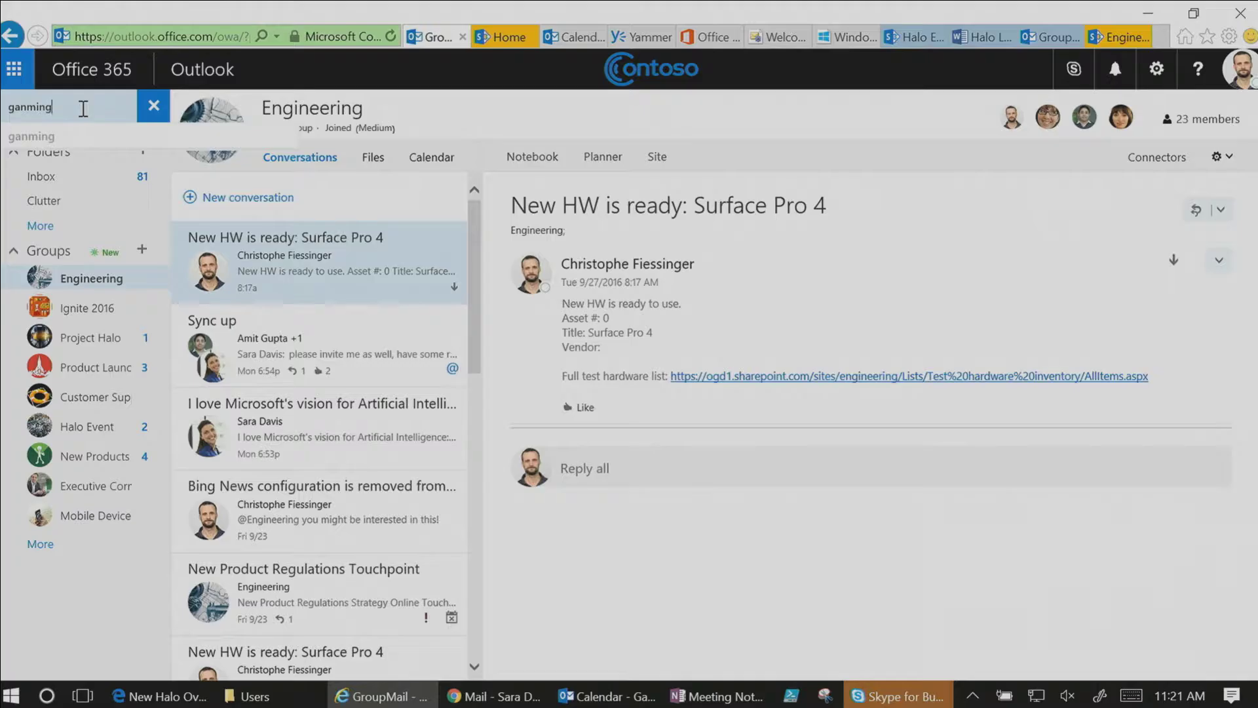
pyautogui.press('BackSpace')
pyautogui.press('BackSpace')
pyautogui.write('ming')
pyautogui.press('Return')
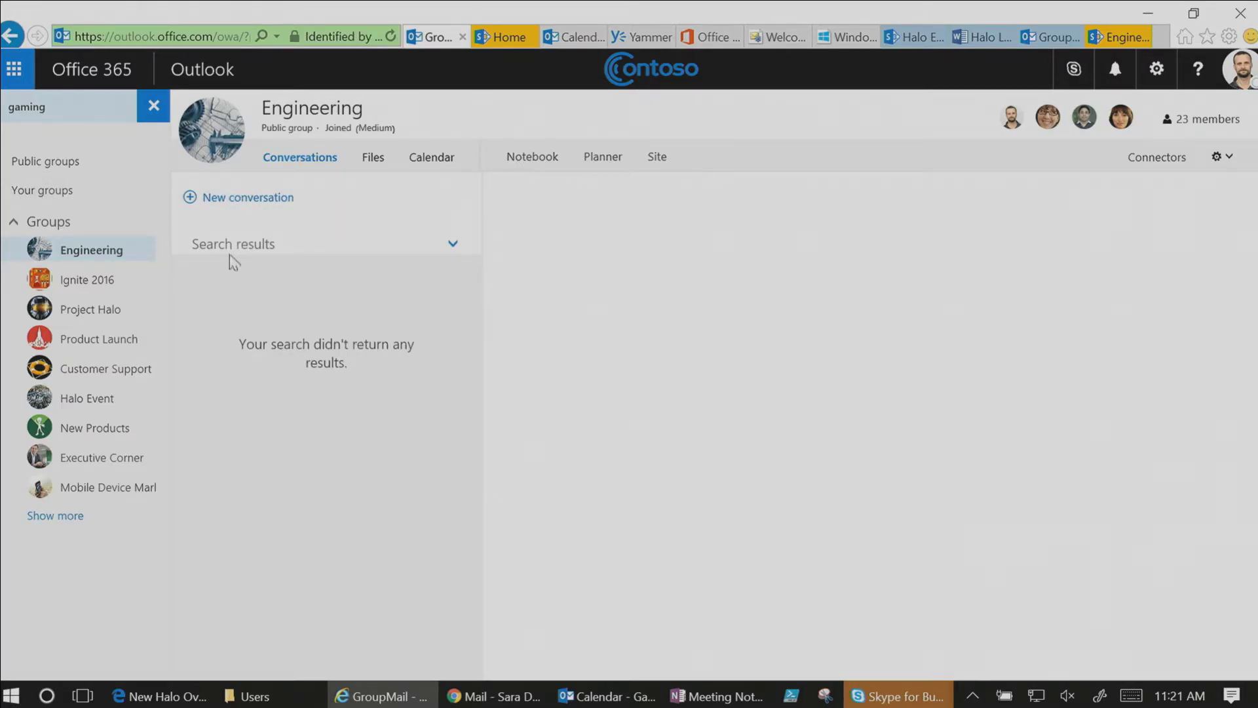
# Try to extend the "gaming" search to all public groups and dismiss the contact availability notification.
pyautogui.click(69, 164)
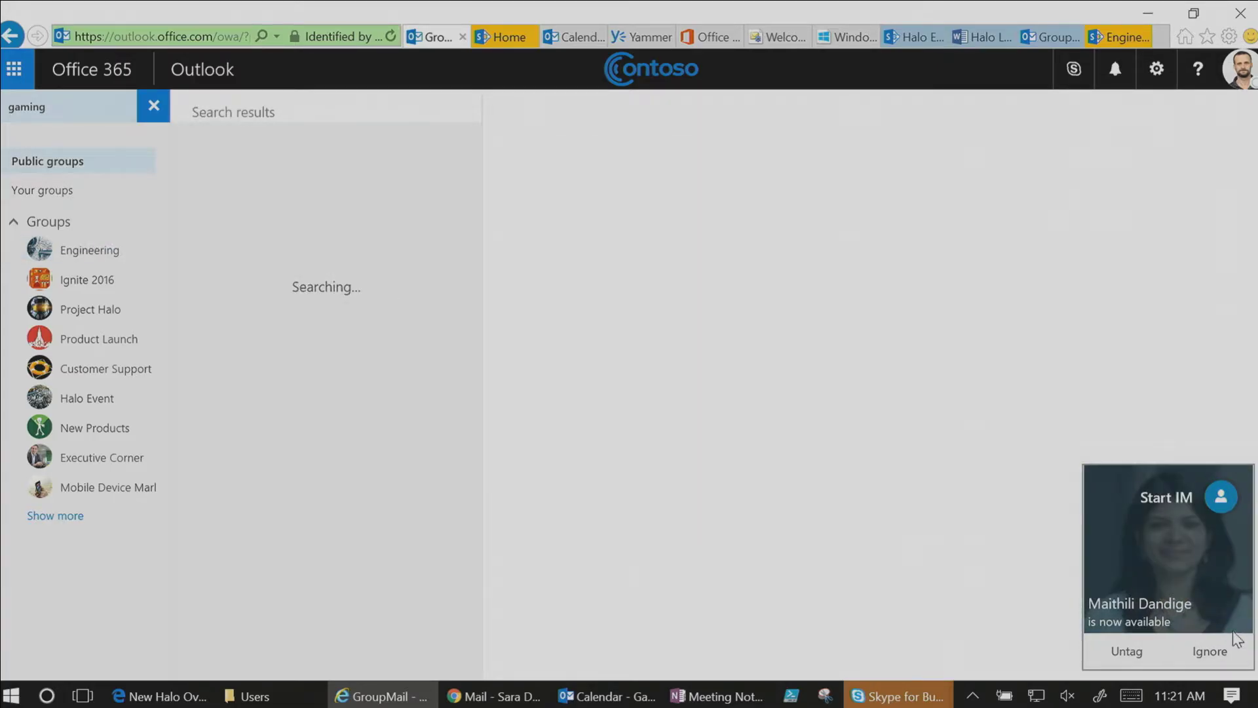
pyautogui.click(1218, 648)
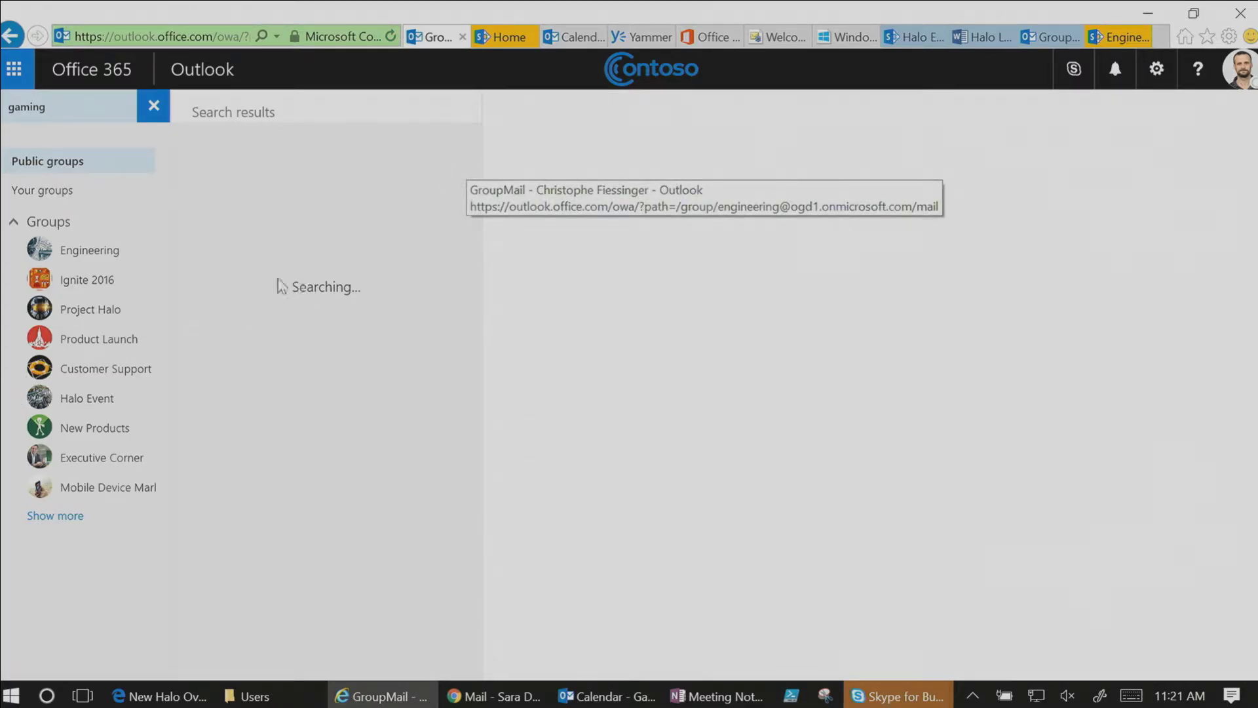
pyautogui.click(155, 168)
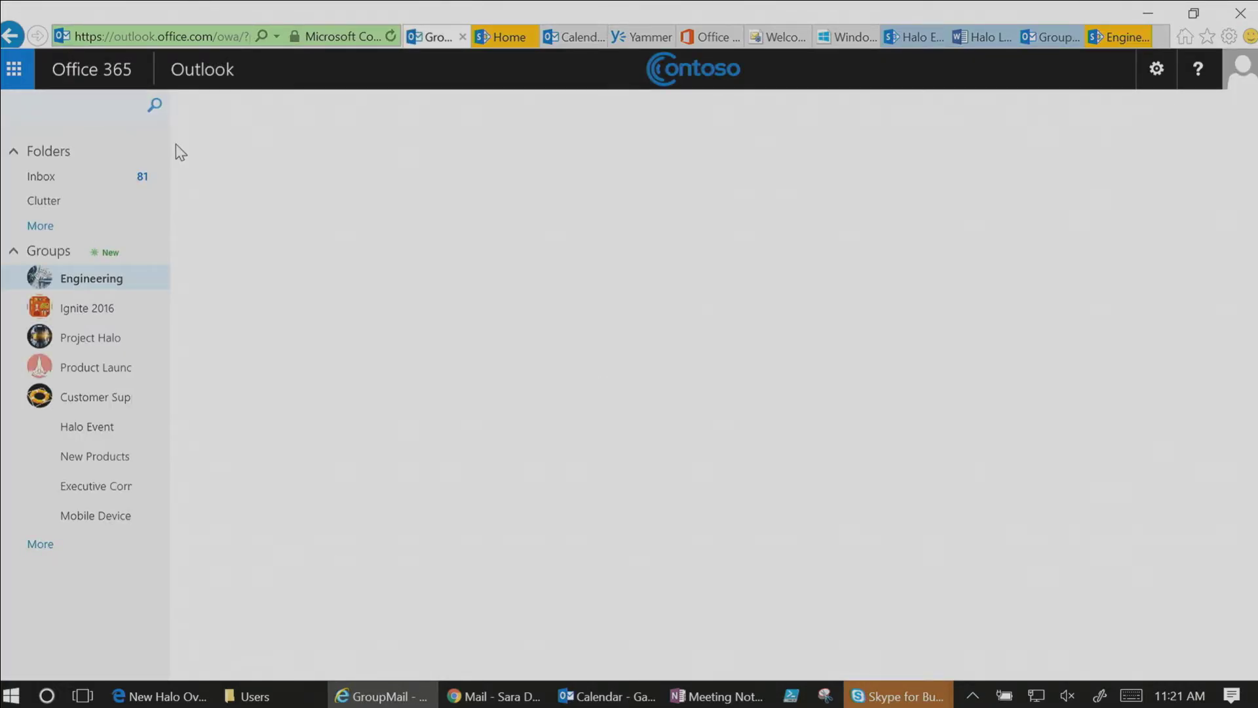
# Search for "gaming" again from the Engineering group and widen the search to public groups.
pyautogui.click(94, 110)
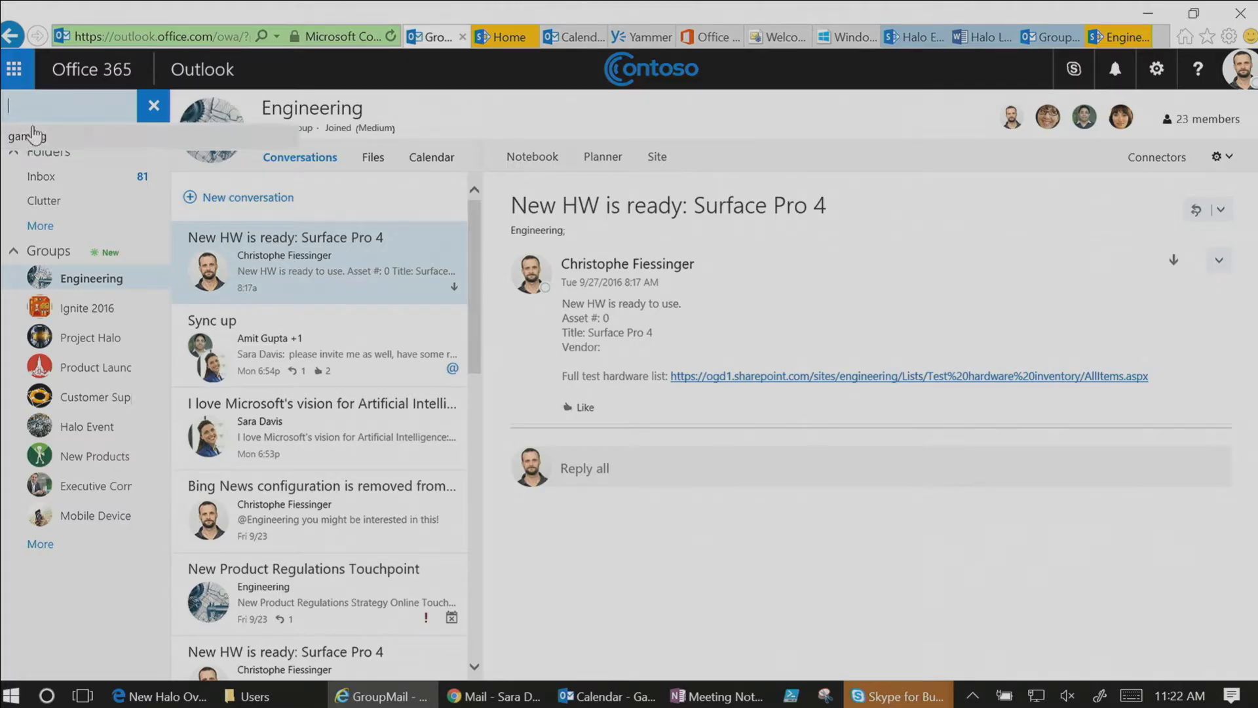
pyautogui.click(158, 138)
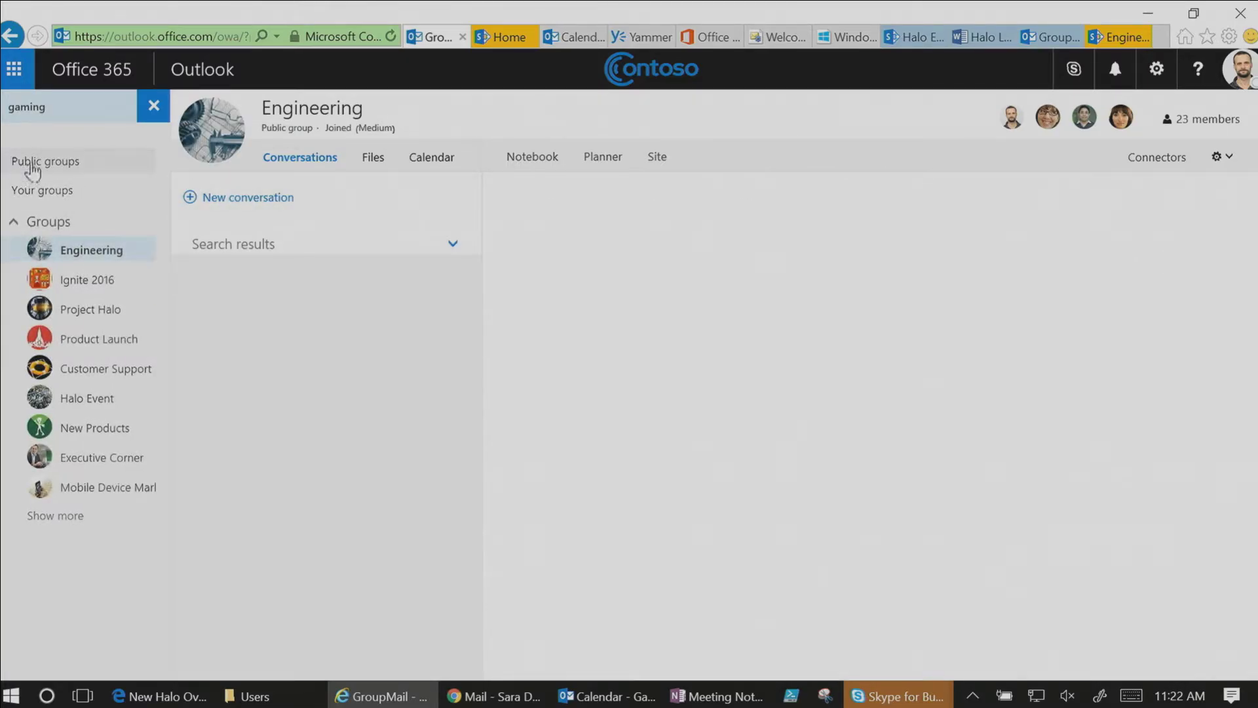
pyautogui.click(34, 165)
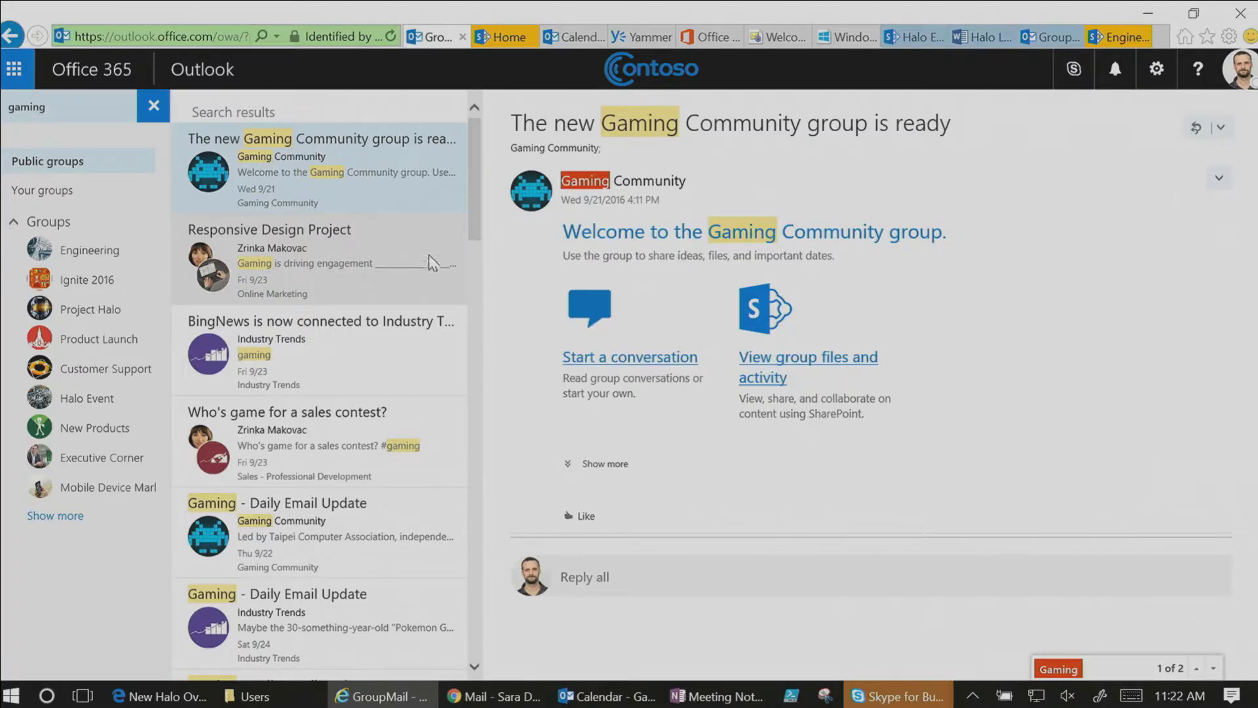
# Open the post about Twitter being connected to Gaming Community, join that public group from its card, and open its conversations.
pyautogui.scroll(-8, 470, 250)
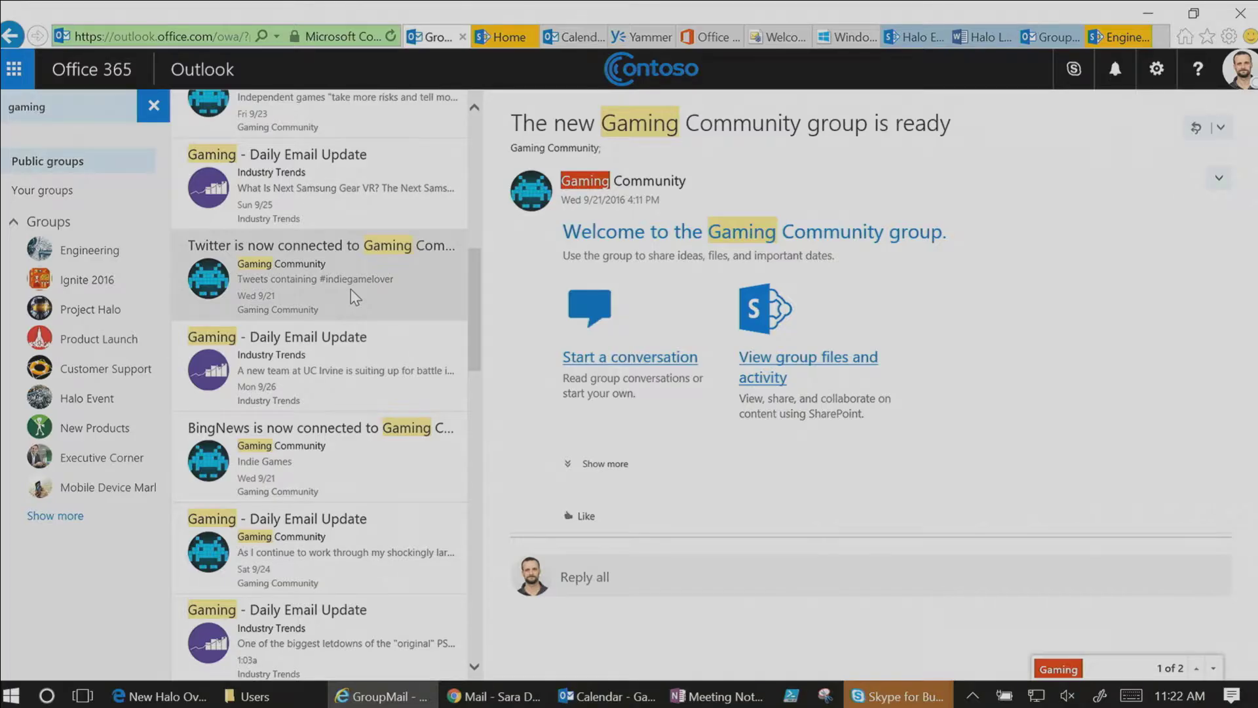
pyautogui.click(352, 290)
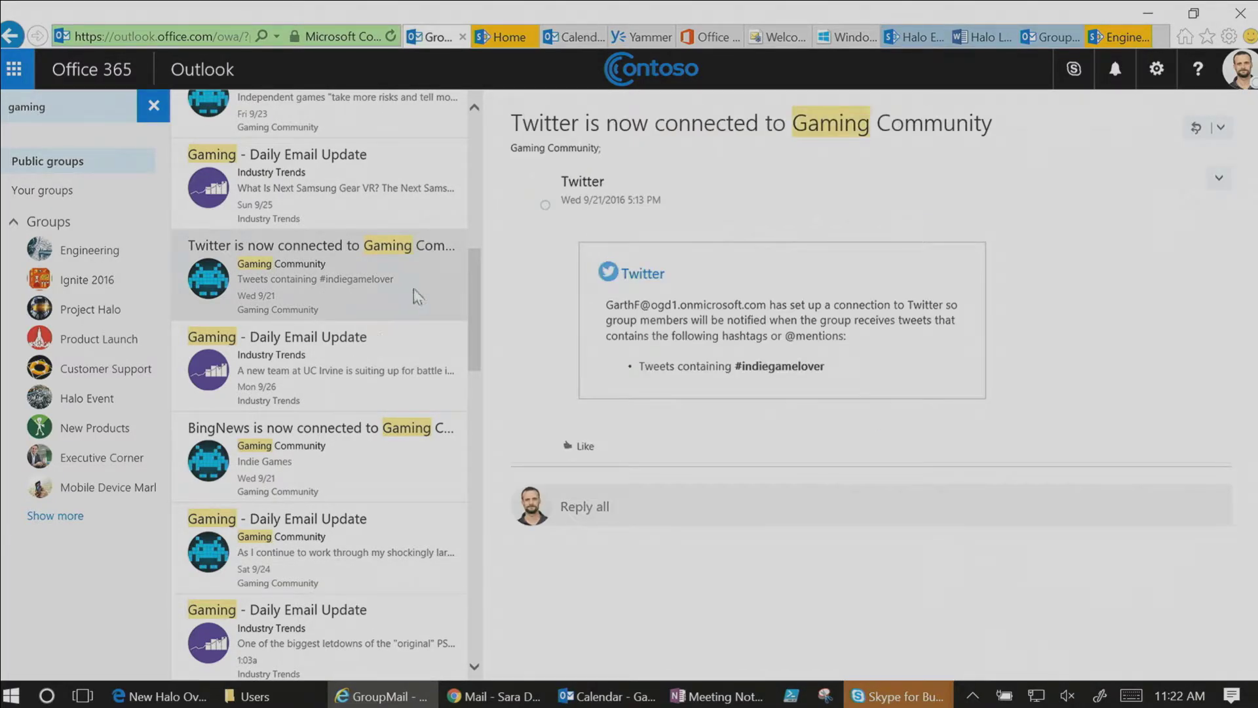
pyautogui.click(585, 151)
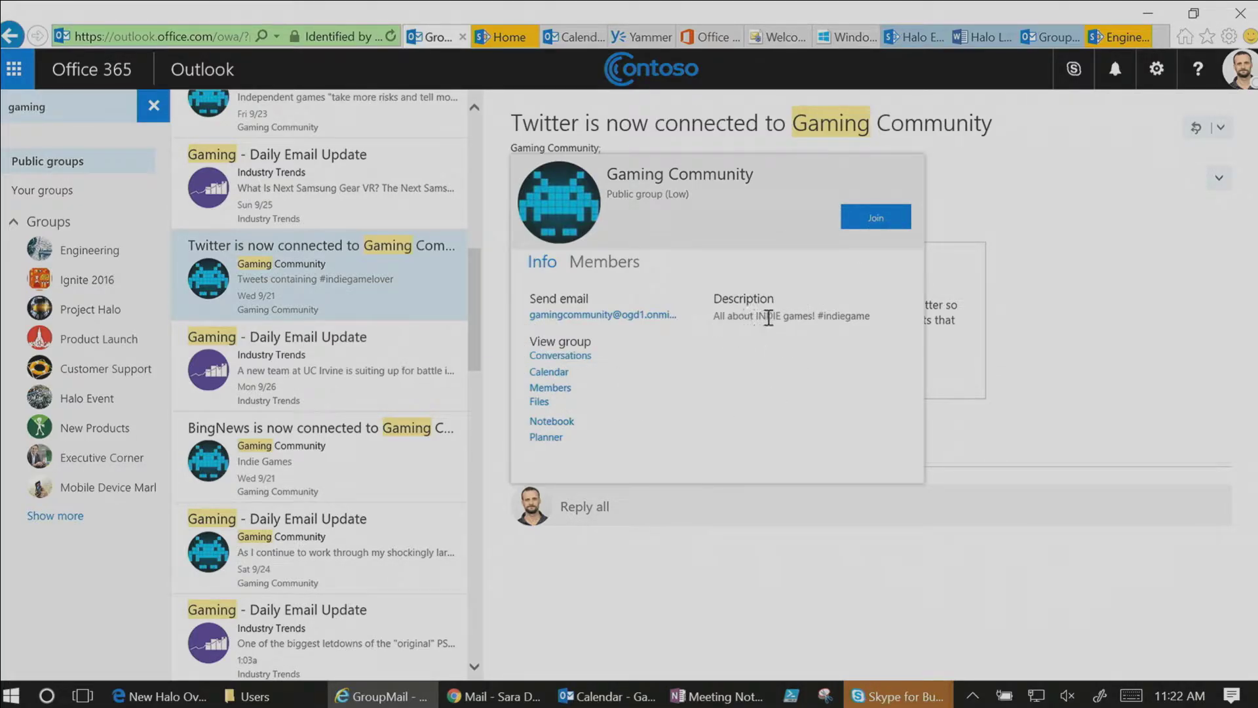
pyautogui.click(861, 222)
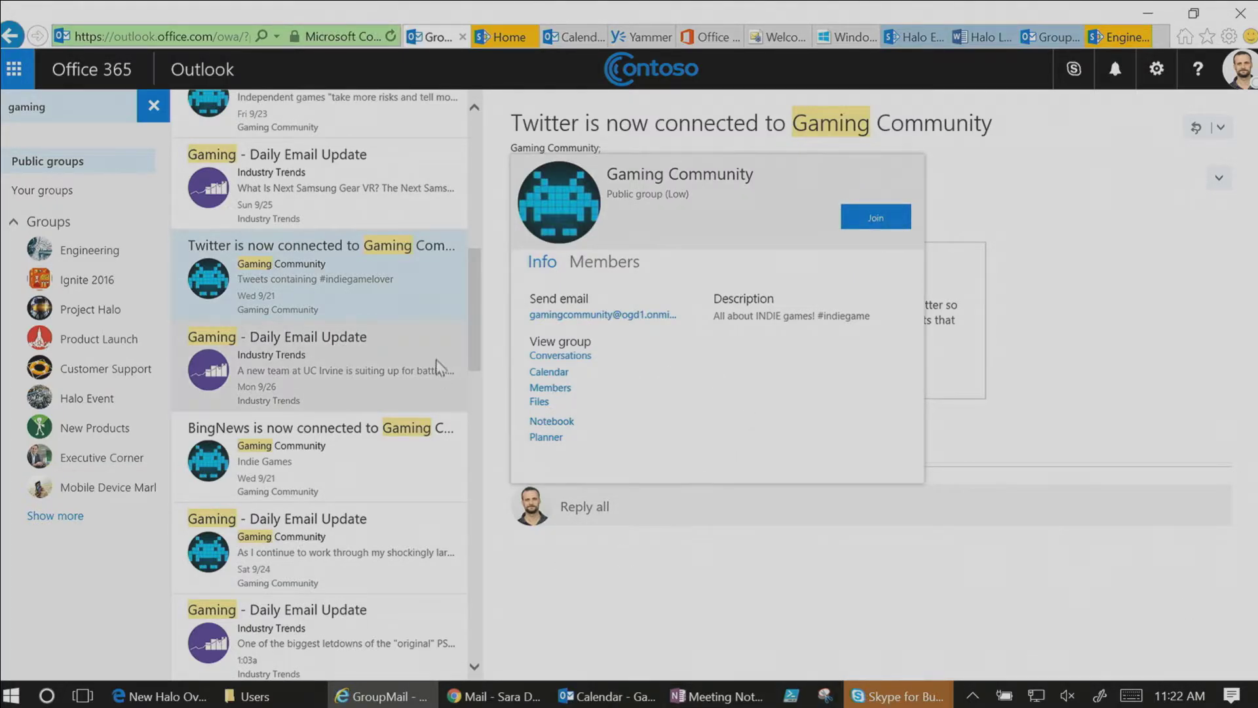
pyautogui.click(556, 356)
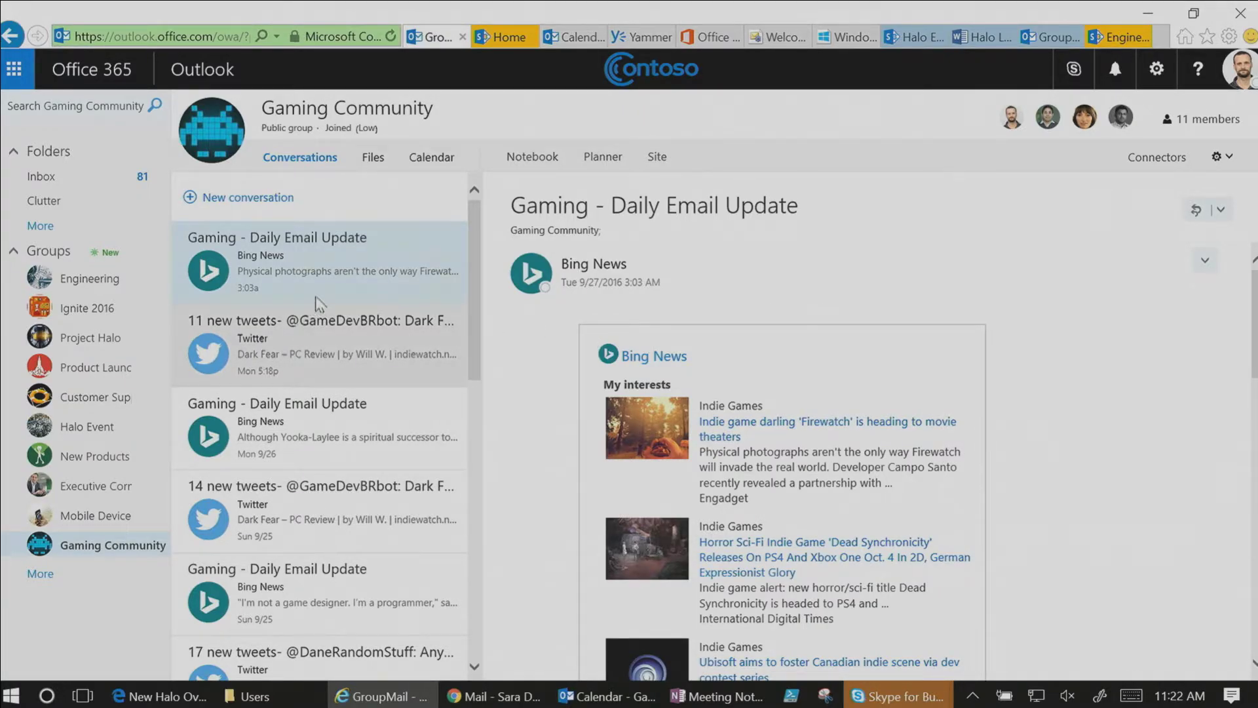
# Review the Gaming Community's Bing News update and latest Twitter digest, and browse the connectors available to the group.
pyautogui.scroll(-2, 1165, 424)
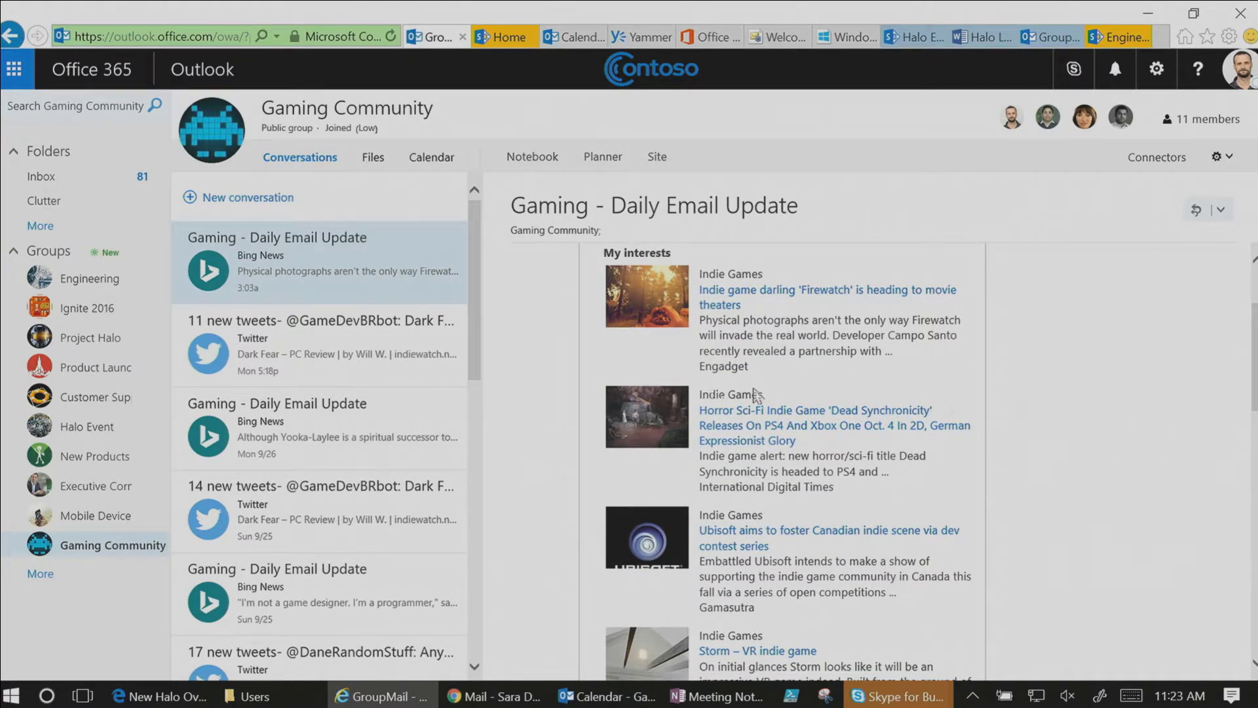
pyautogui.click(321, 354)
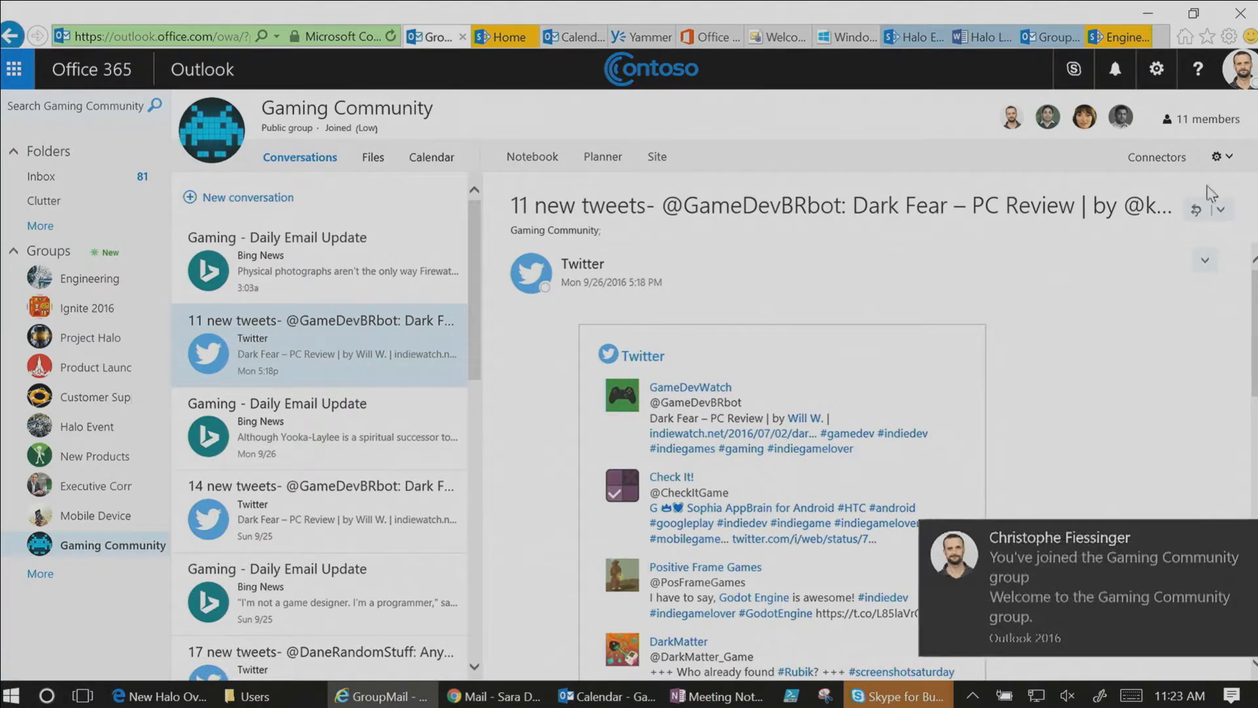
pyautogui.click(1141, 164)
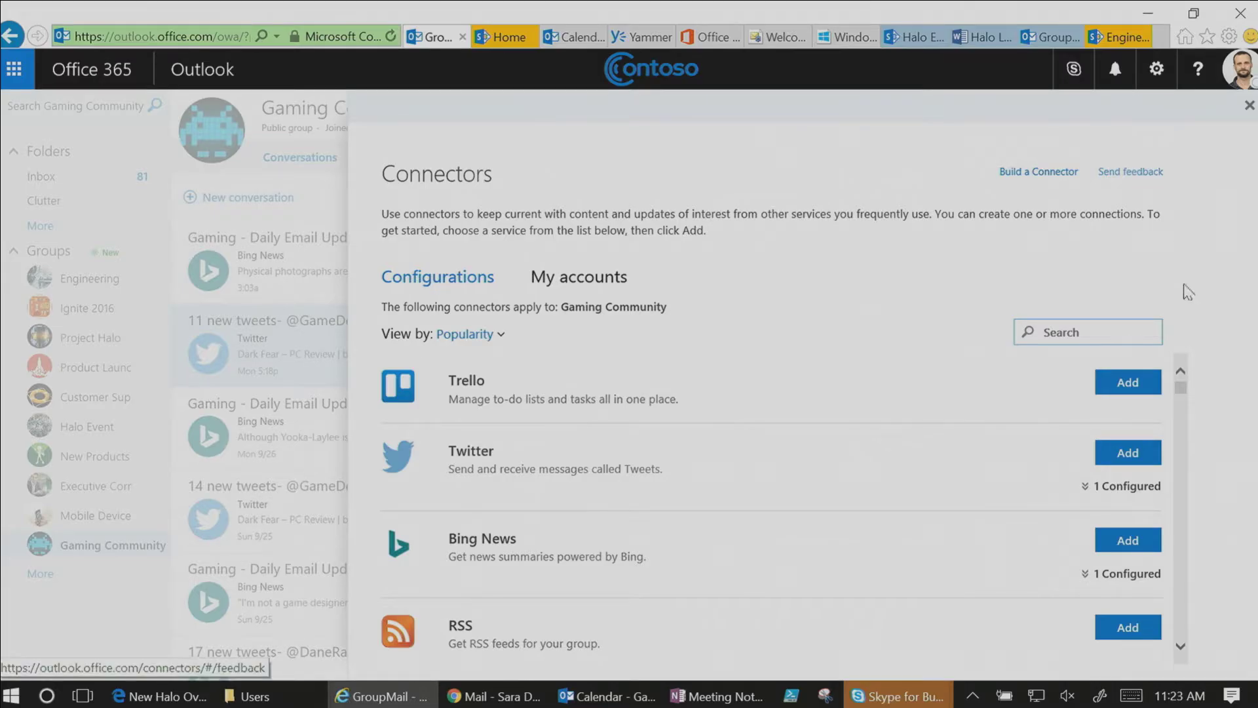
pyautogui.moveTo(1185, 388); pyautogui.dragTo(1161, 638)
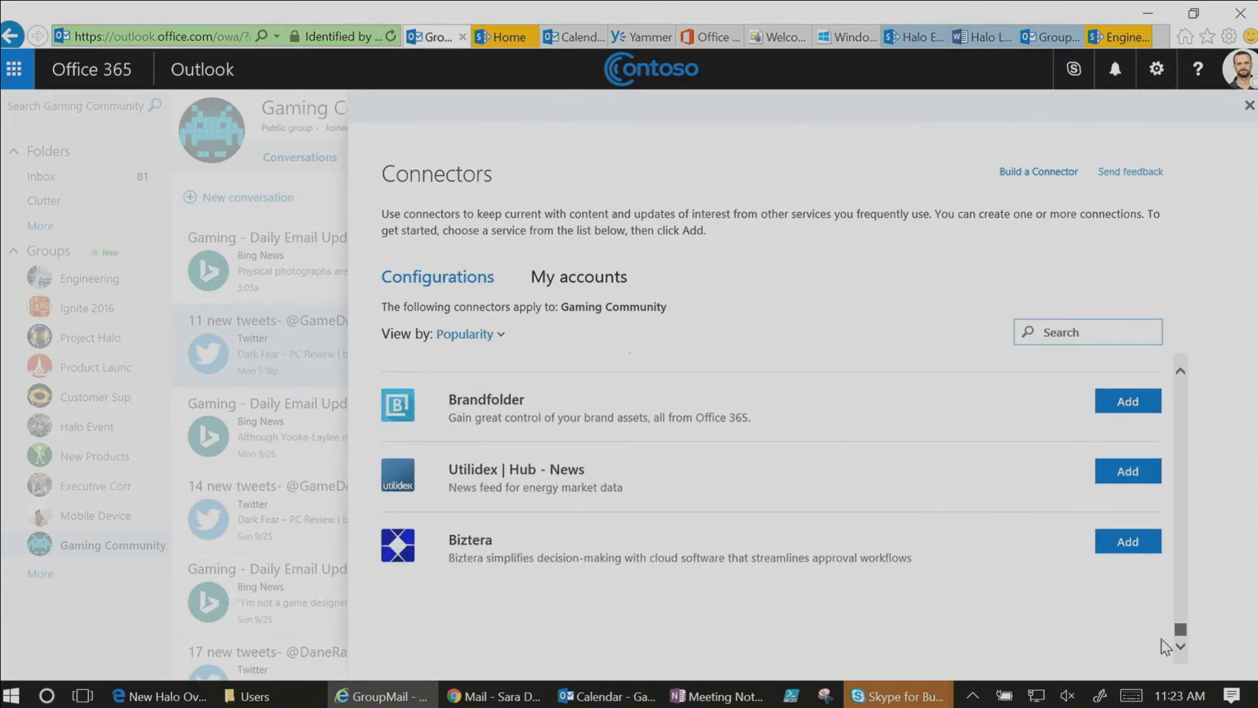
pyautogui.click(1248, 107)
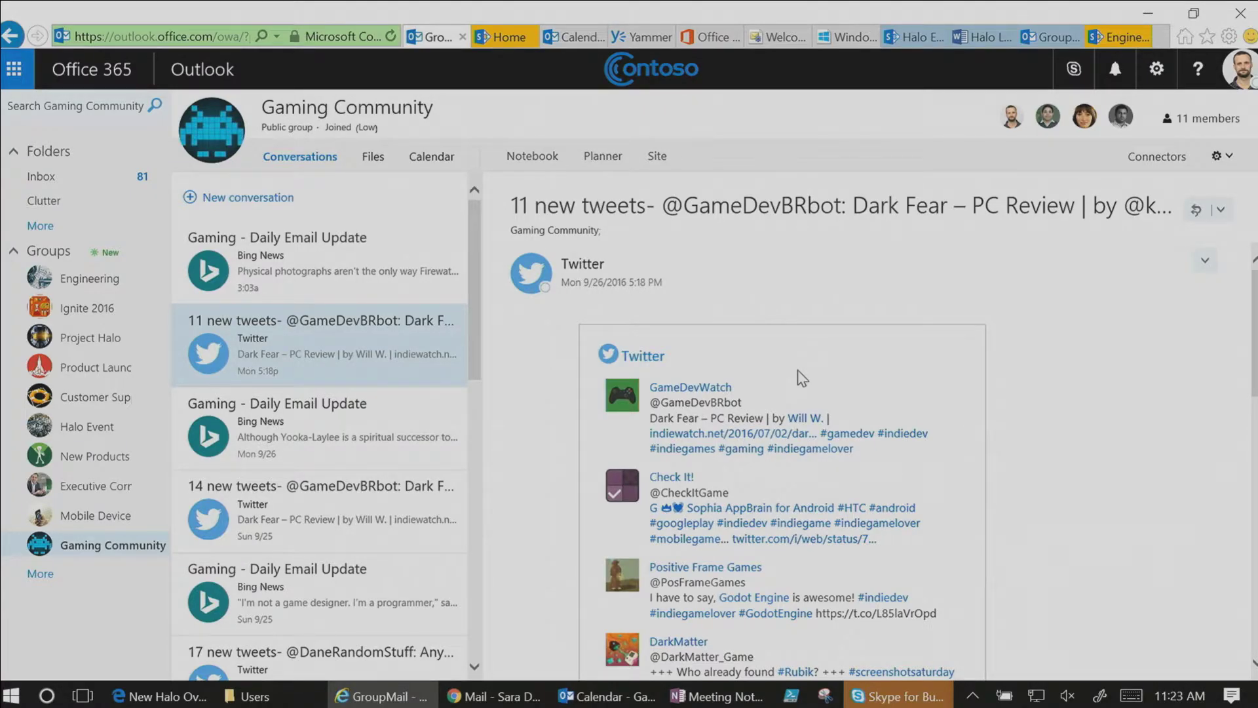
pyautogui.scroll(-10, 1035, 458)
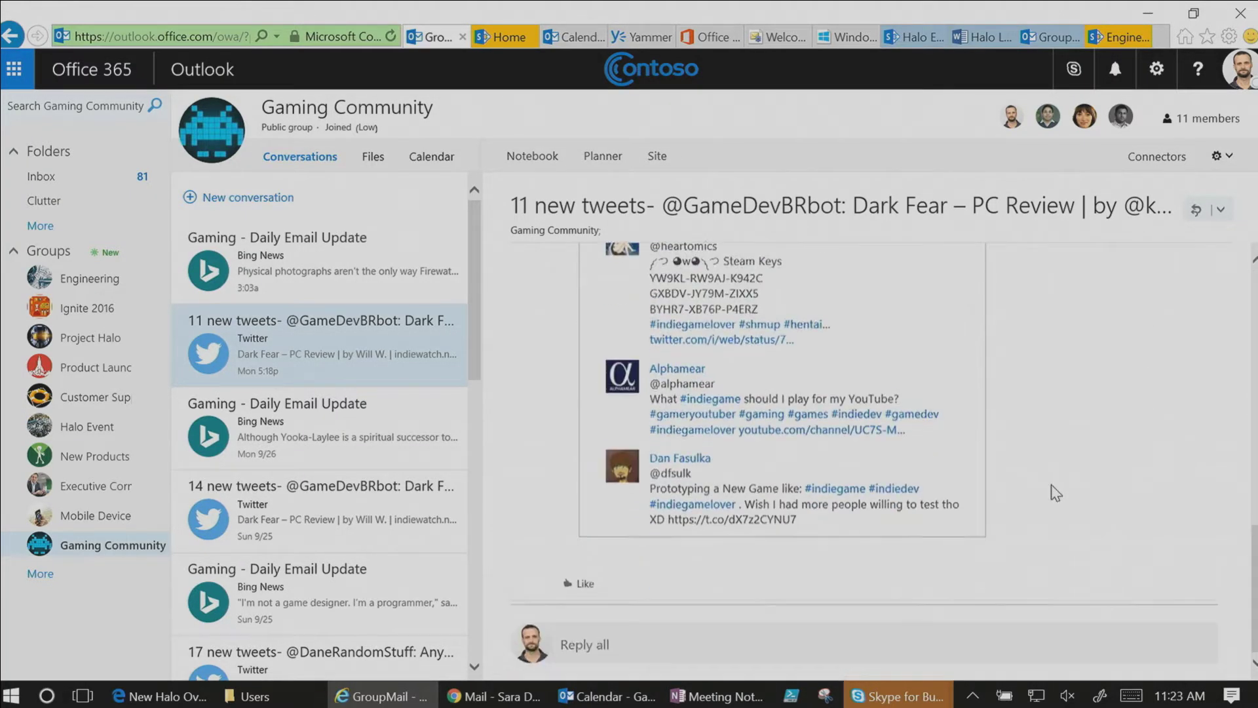
pyautogui.click(626, 642)
pyautogui.write('@proj')
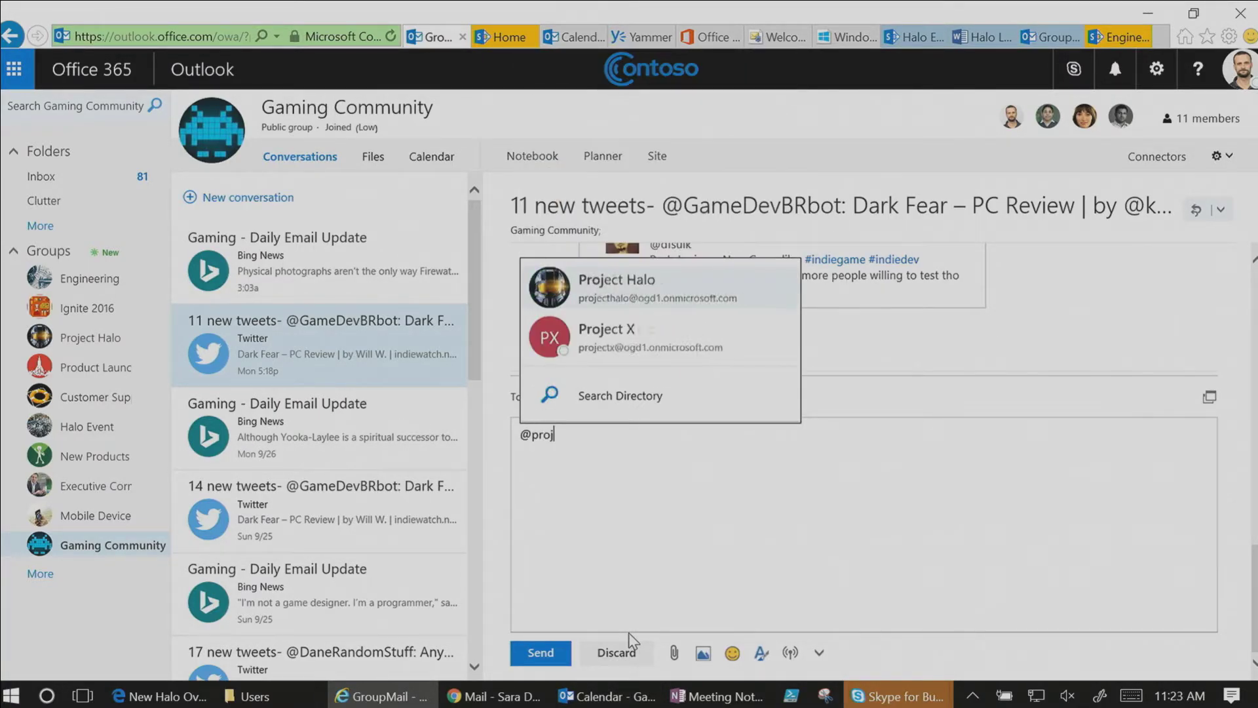
pyautogui.click(642, 133)
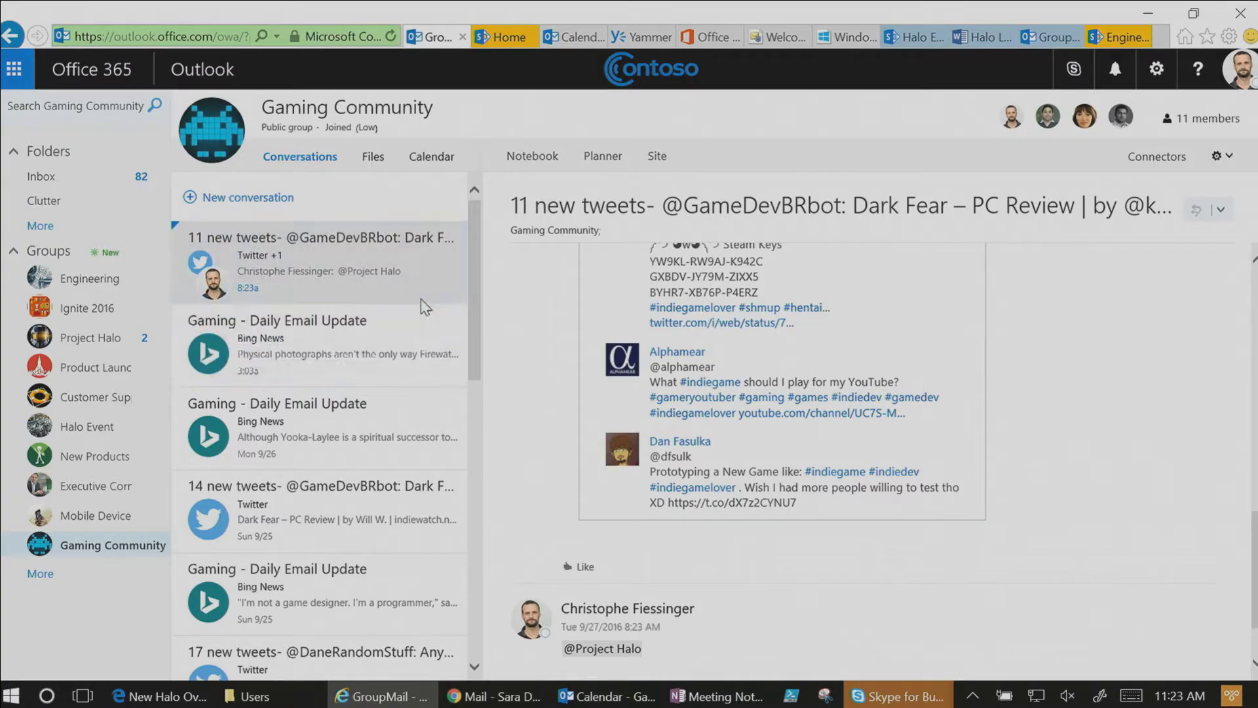
# Expand the groups list, discover suggested groups, and join the Software Development group.
pyautogui.click(38, 576)
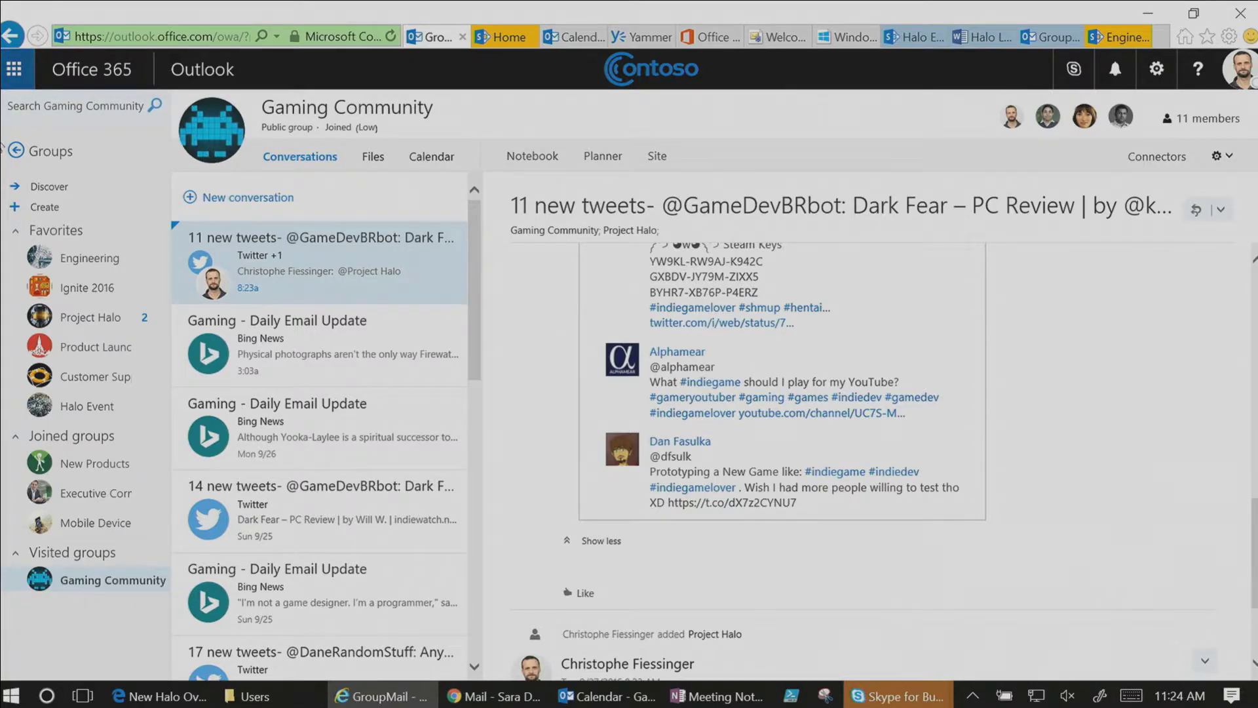
pyautogui.click(60, 191)
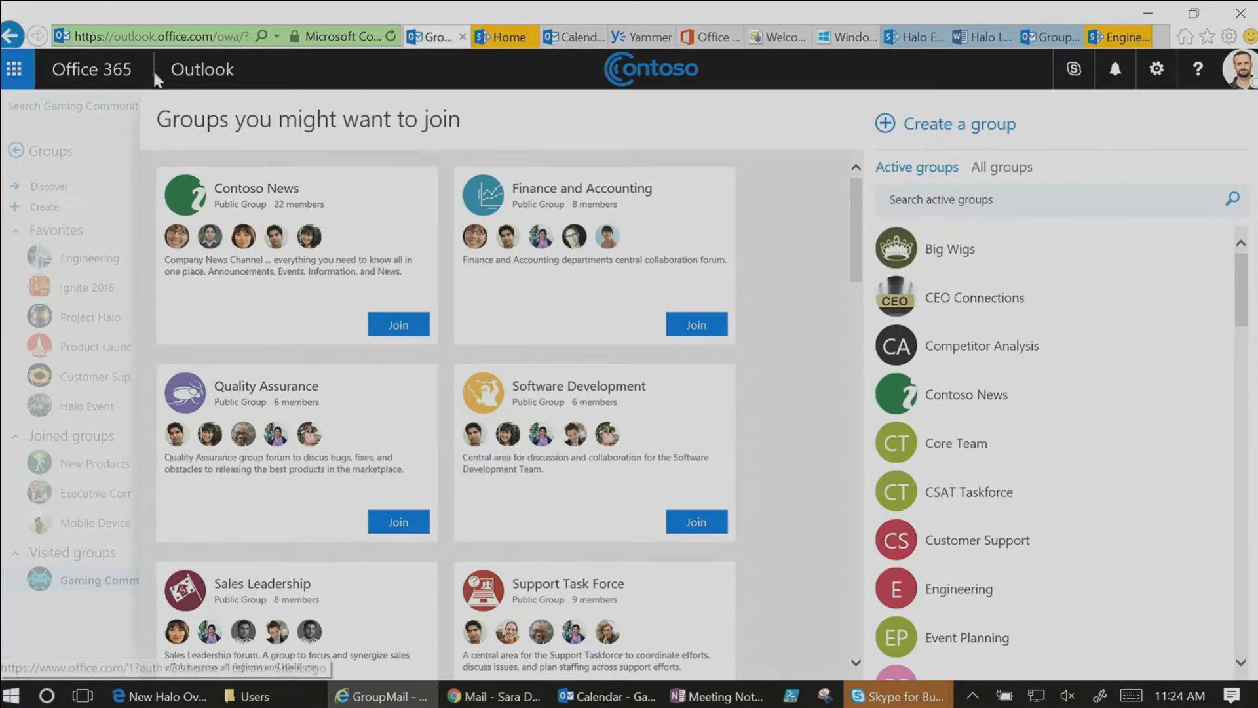
pyautogui.scroll(-3, 649, 442)
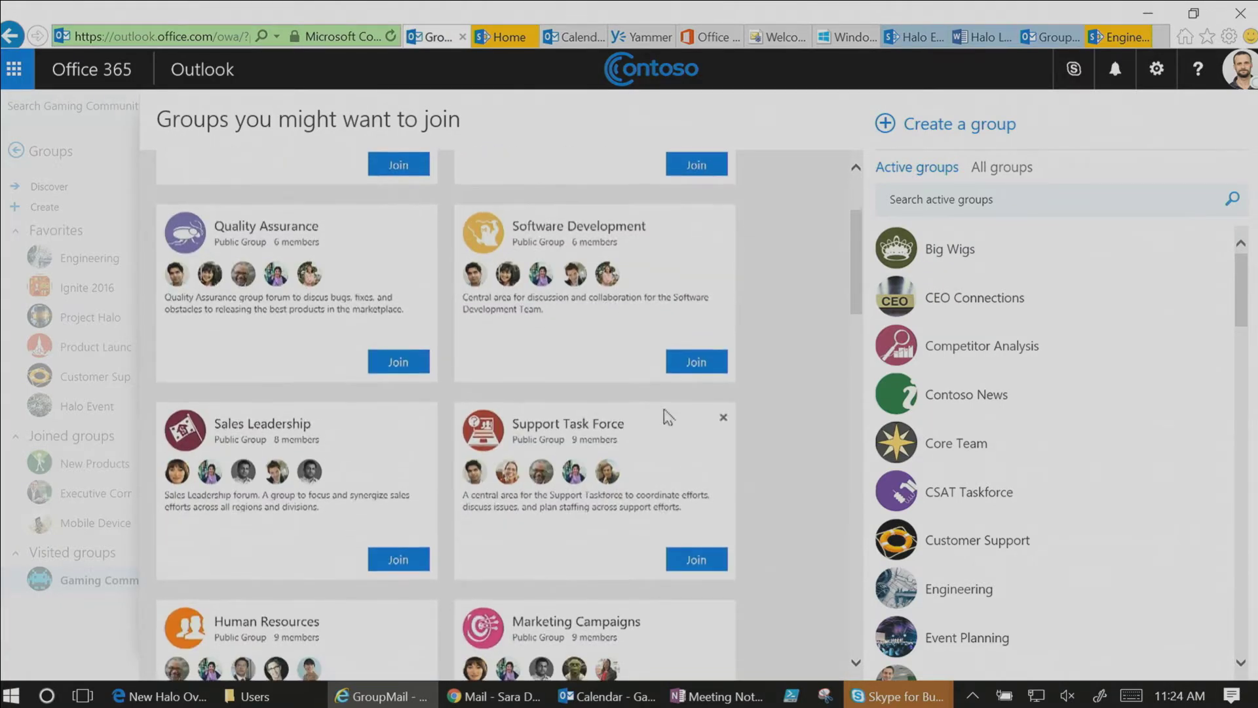
pyautogui.click(701, 365)
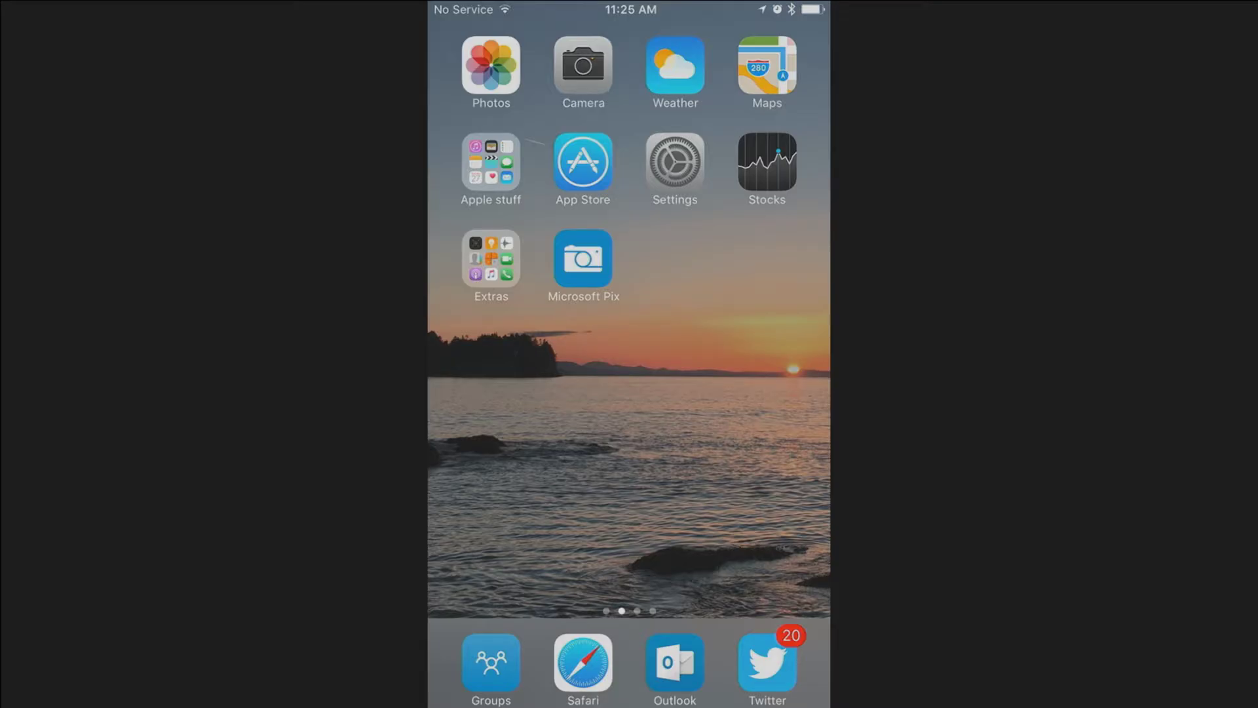
# Launch the Groups mobile app and go back from the Event Planning group to the start of the groups list.
pyautogui.click(491, 662)
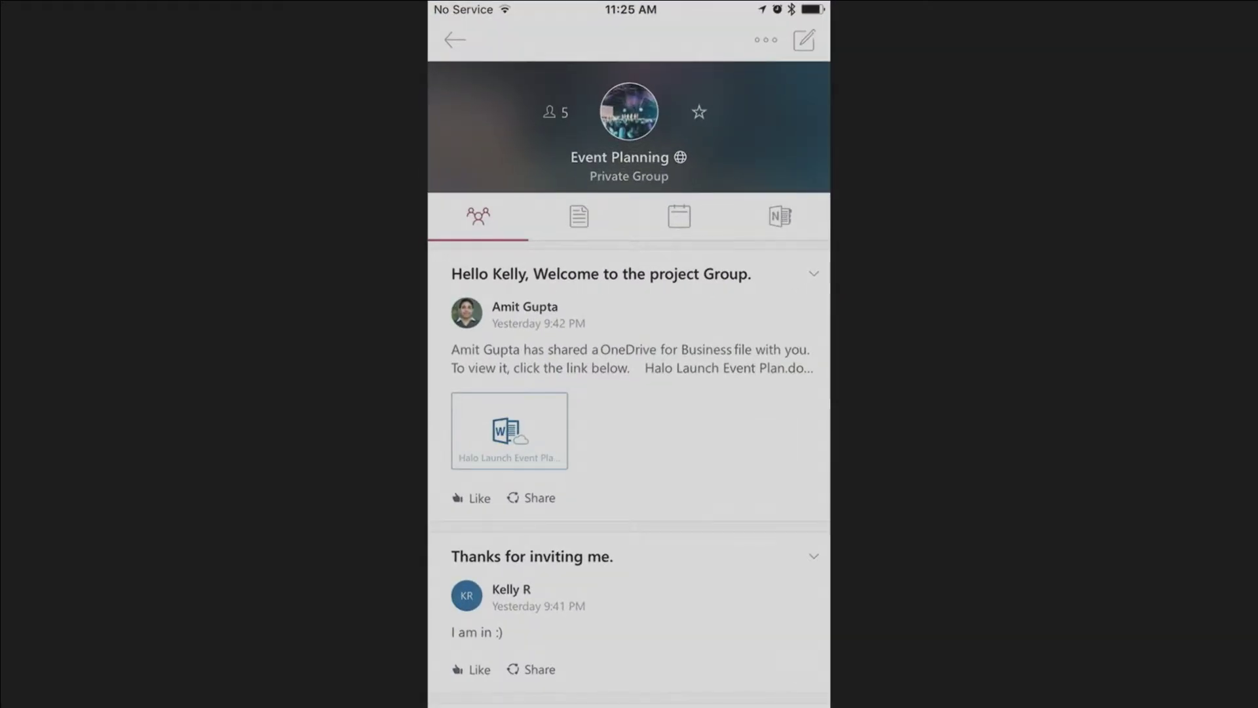
pyautogui.click(455, 40)
pyautogui.scroll(5, 629, 380)
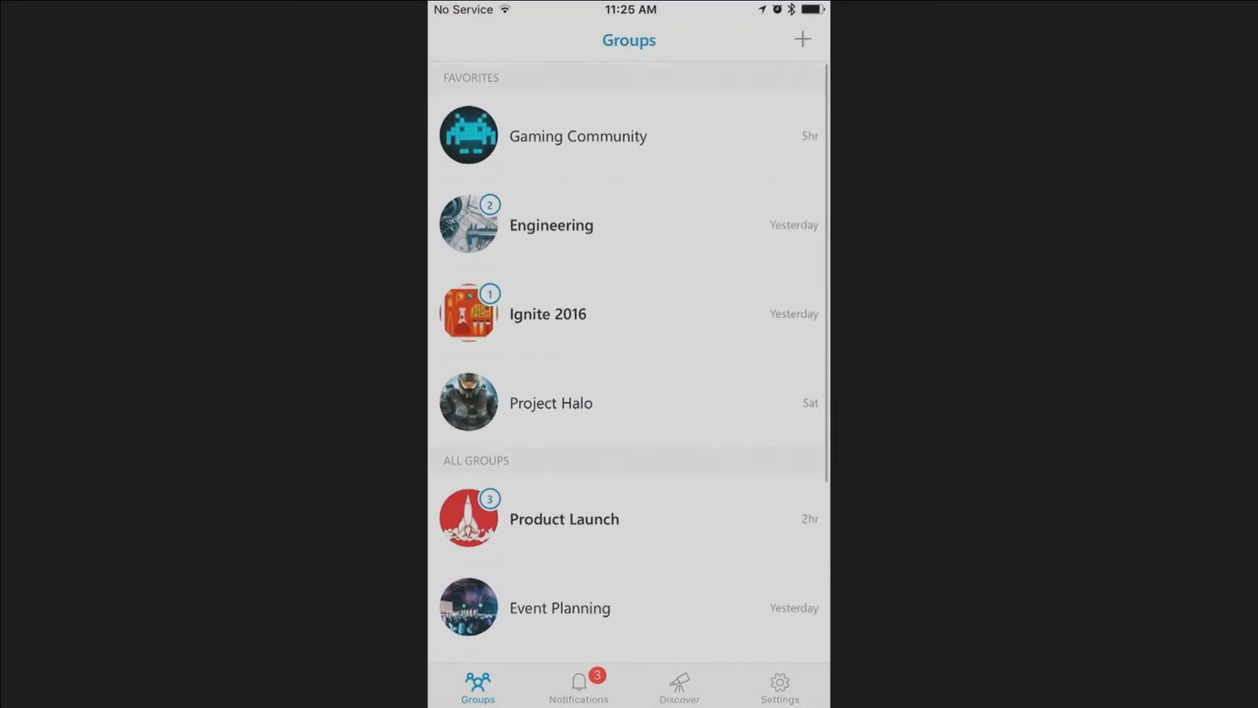
pyautogui.scroll(2, 629, 362)
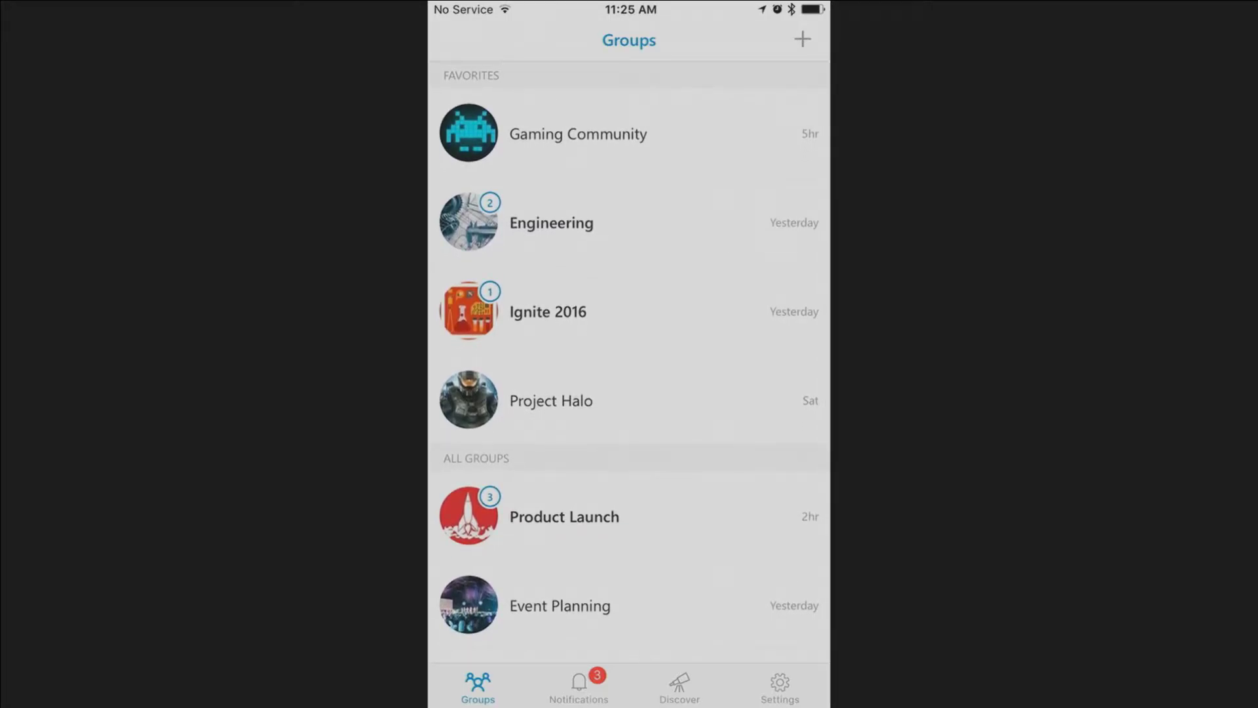
# Add the Halo Event group to the favorites in the groups list.
pyautogui.scroll(-4, 629, 376)
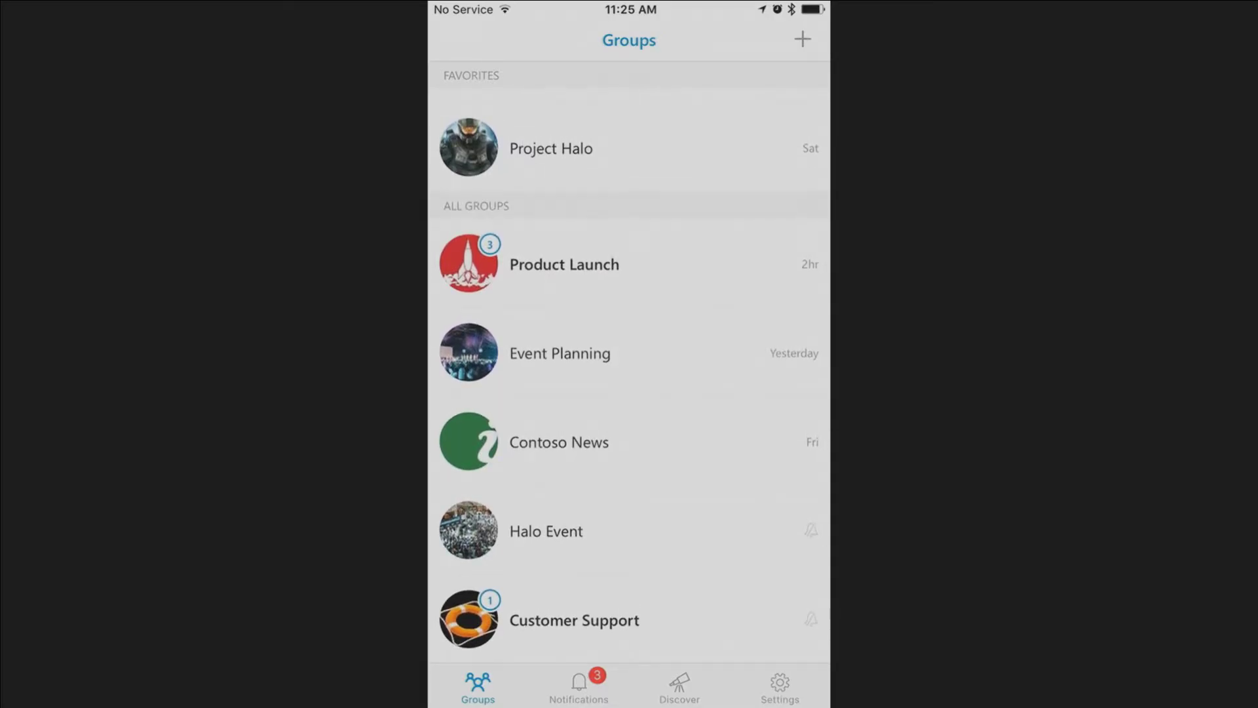
pyautogui.moveTo(753, 531); pyautogui.dragTo(614, 531)
pyautogui.click(795, 529)
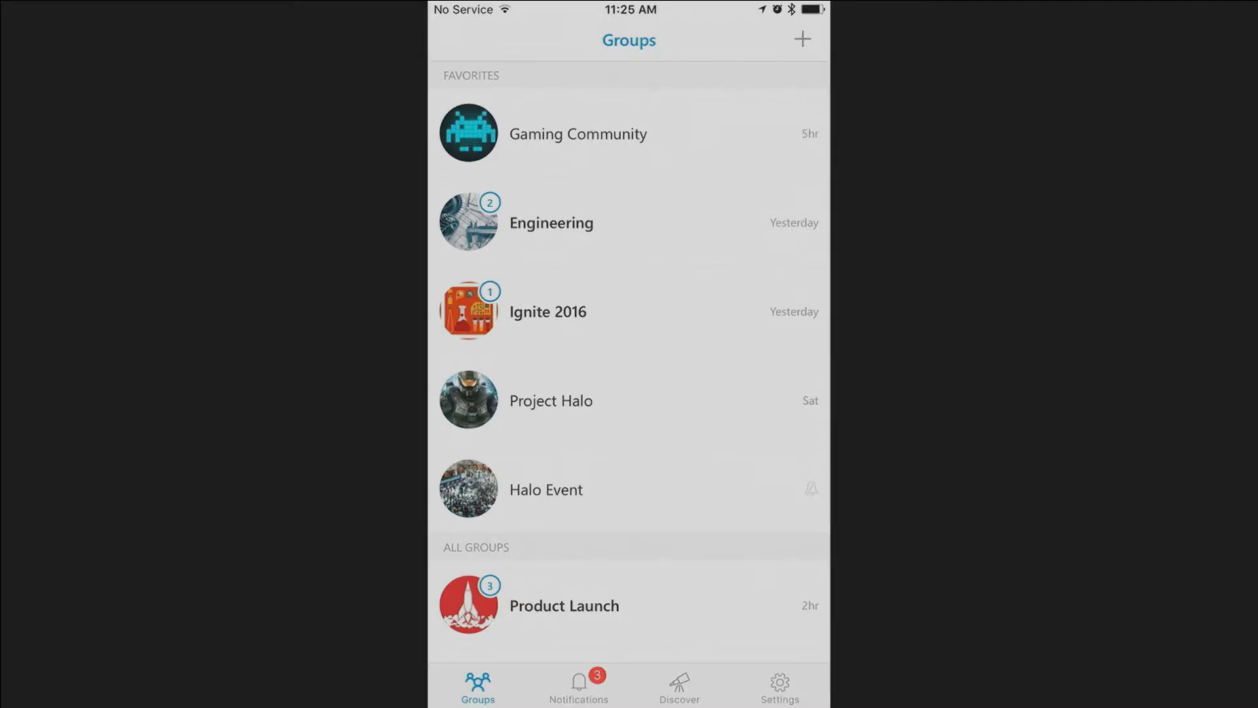
# Open the Halo Event group and look through its conversations, files, and OneNote notebook page.
pyautogui.click(546, 489)
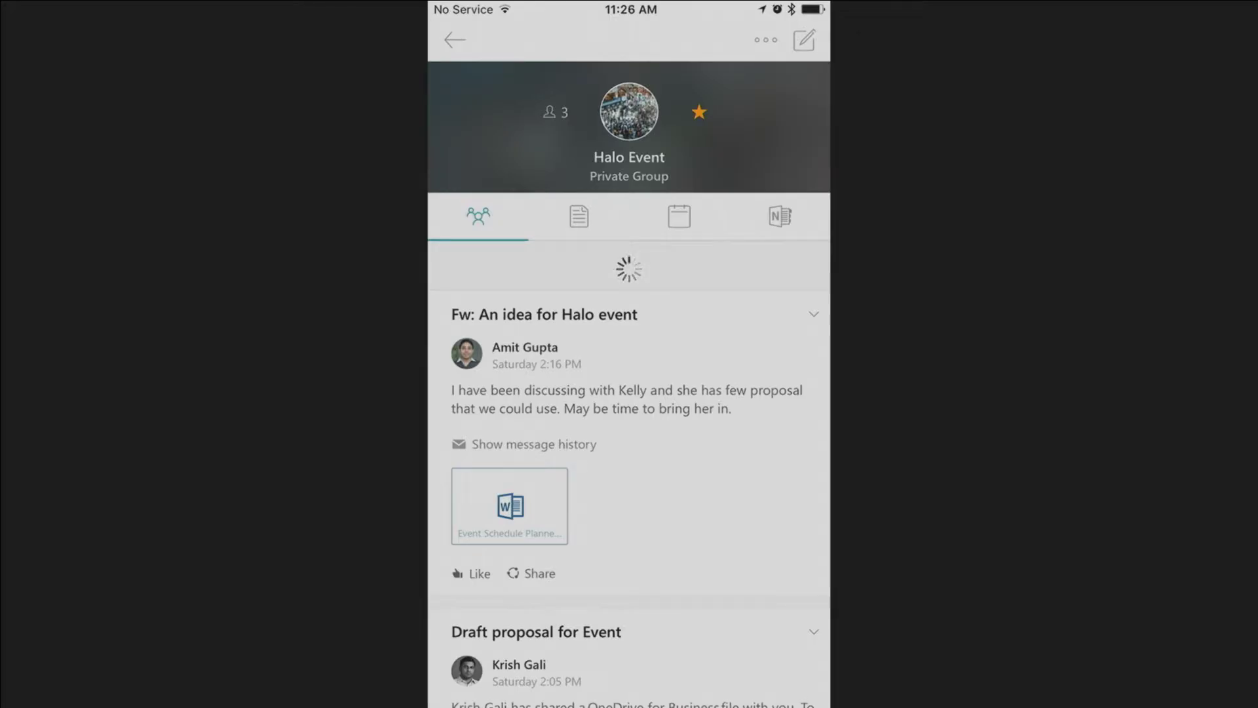
pyautogui.scroll(-5, 629, 459)
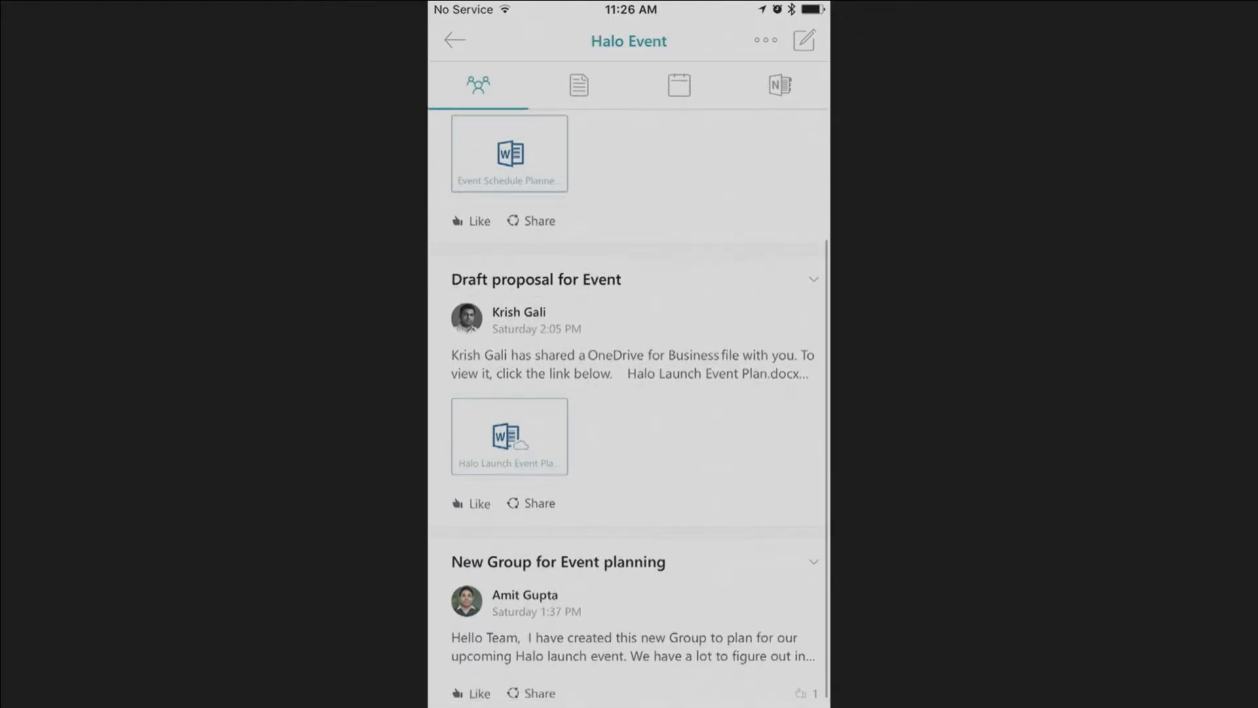
pyautogui.scroll(6, 629, 459)
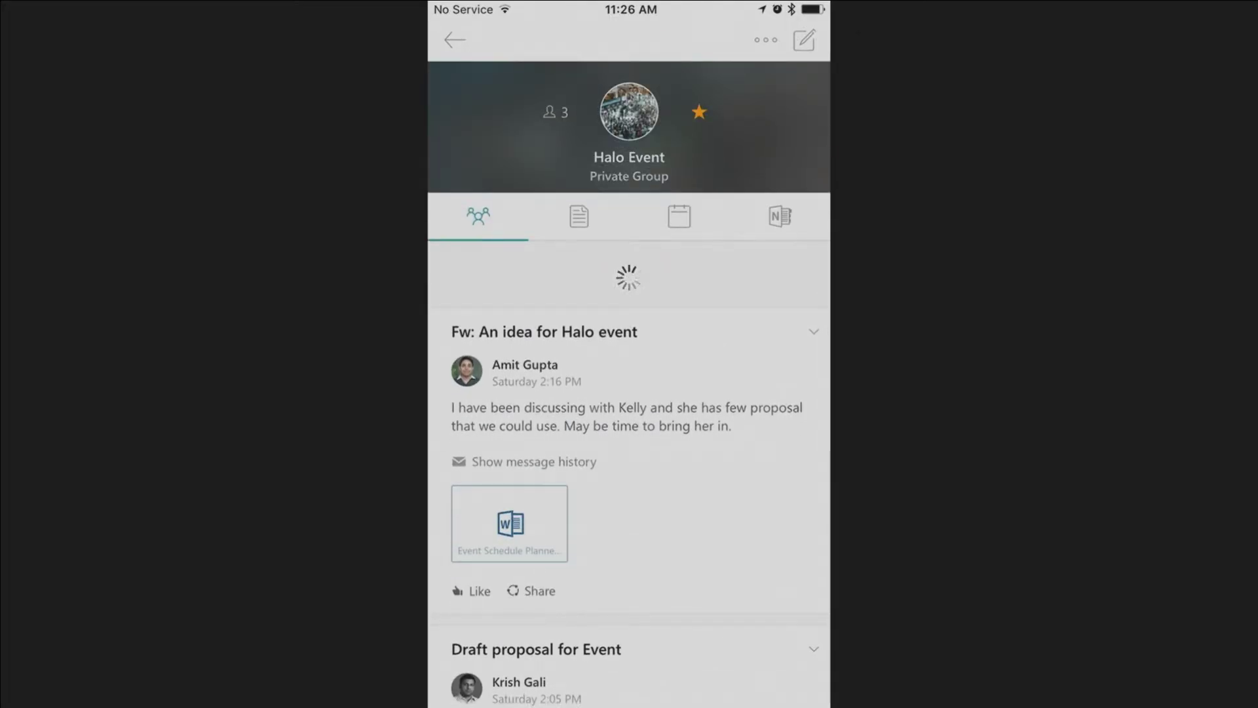
pyautogui.click(579, 217)
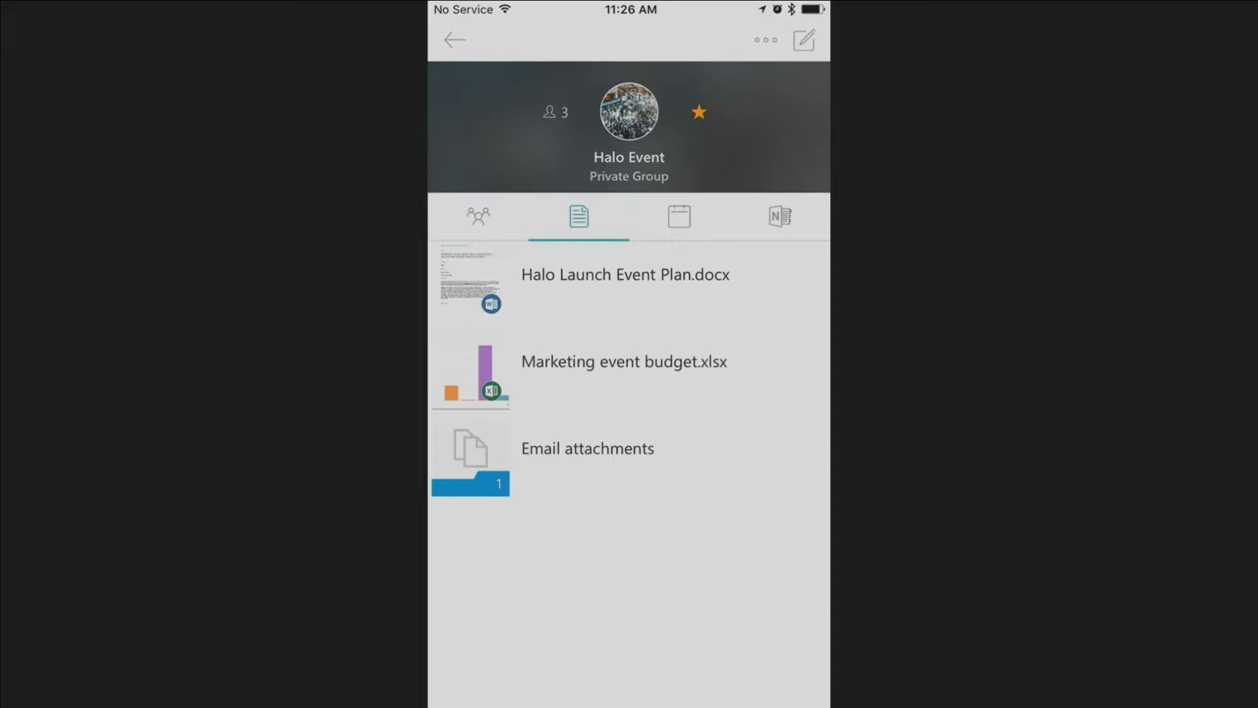
pyautogui.click(780, 217)
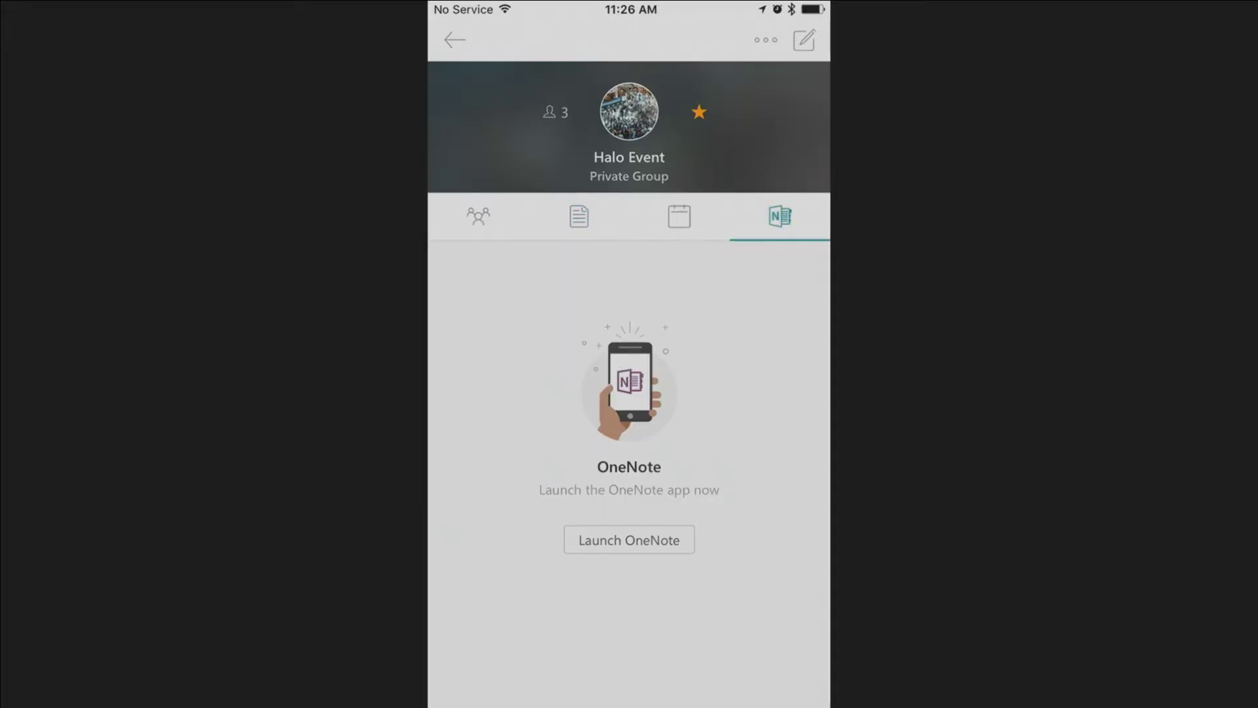
# Return to the Halo Event conversations, open the Word attachment of "Fw: An idea for Halo event", and show the group calendar.
pyautogui.click(478, 216)
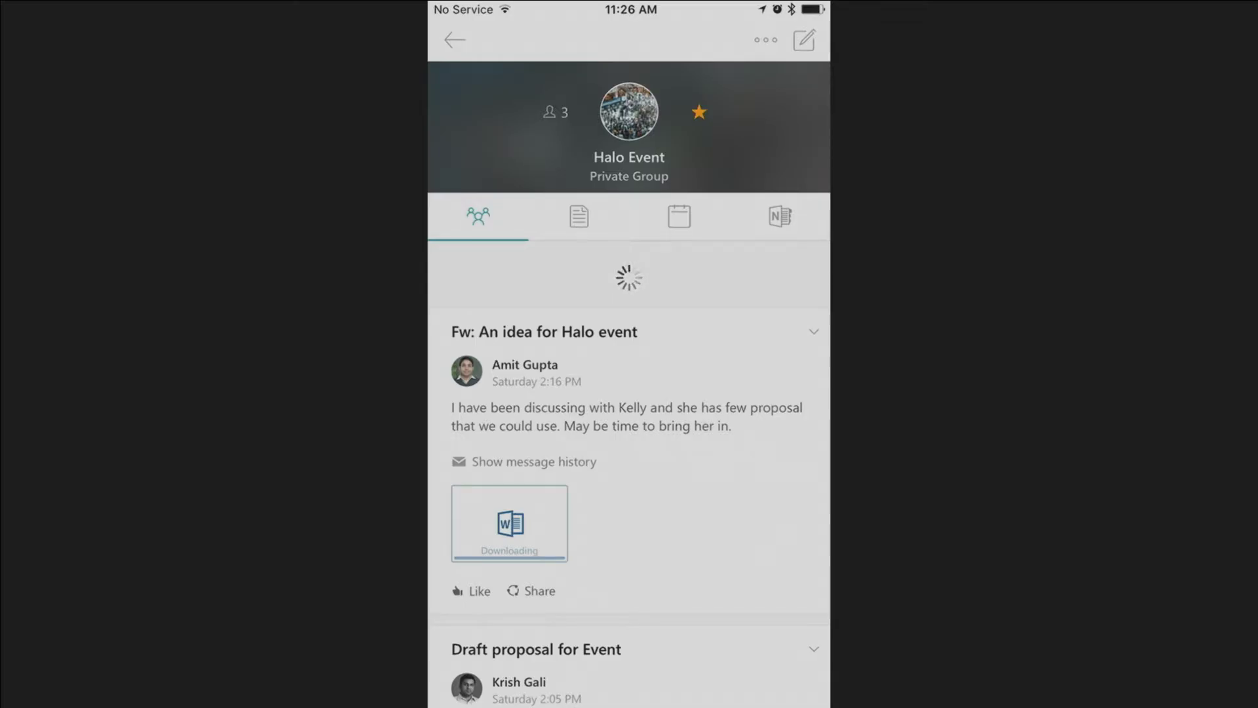
pyautogui.scroll(2, 629, 458)
pyautogui.click(679, 216)
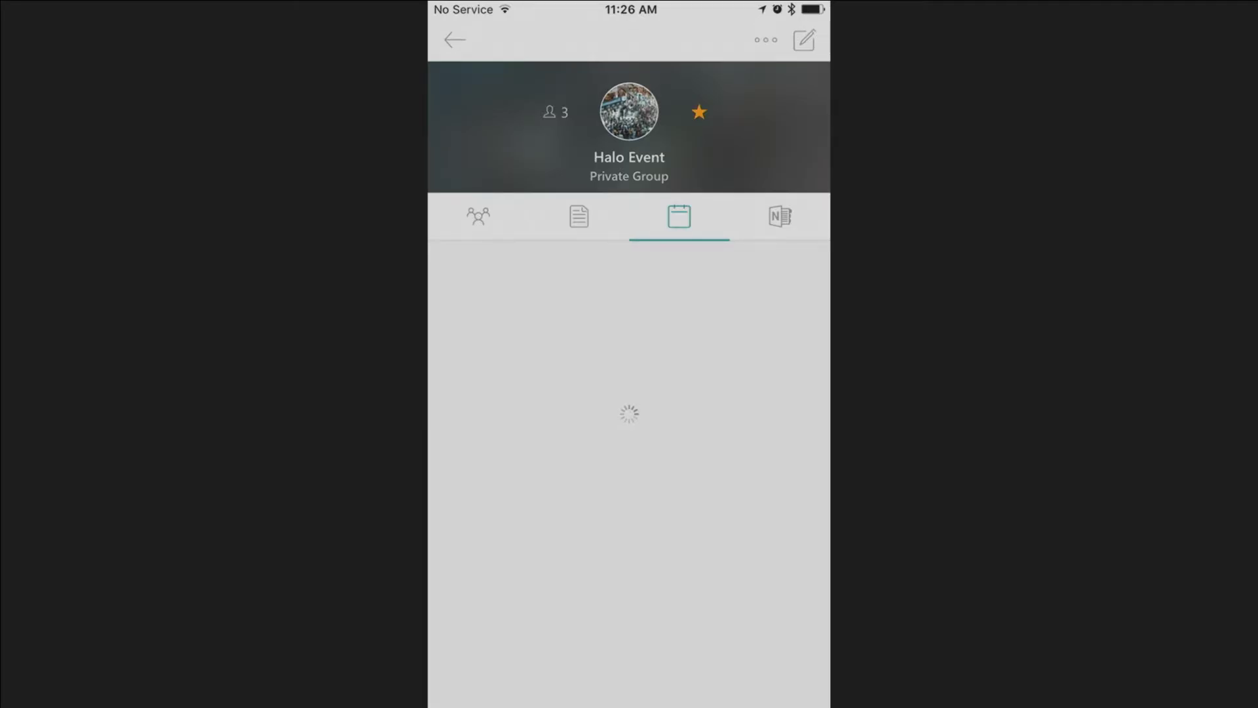
# Leave the Groups app for the phone's home screen and relaunch it to the groups list.
pyautogui.press('super')
pyautogui.press('super')
pyautogui.moveTo(786, 393); pyautogui.dragTo(785, 65)
pyautogui.press('super')
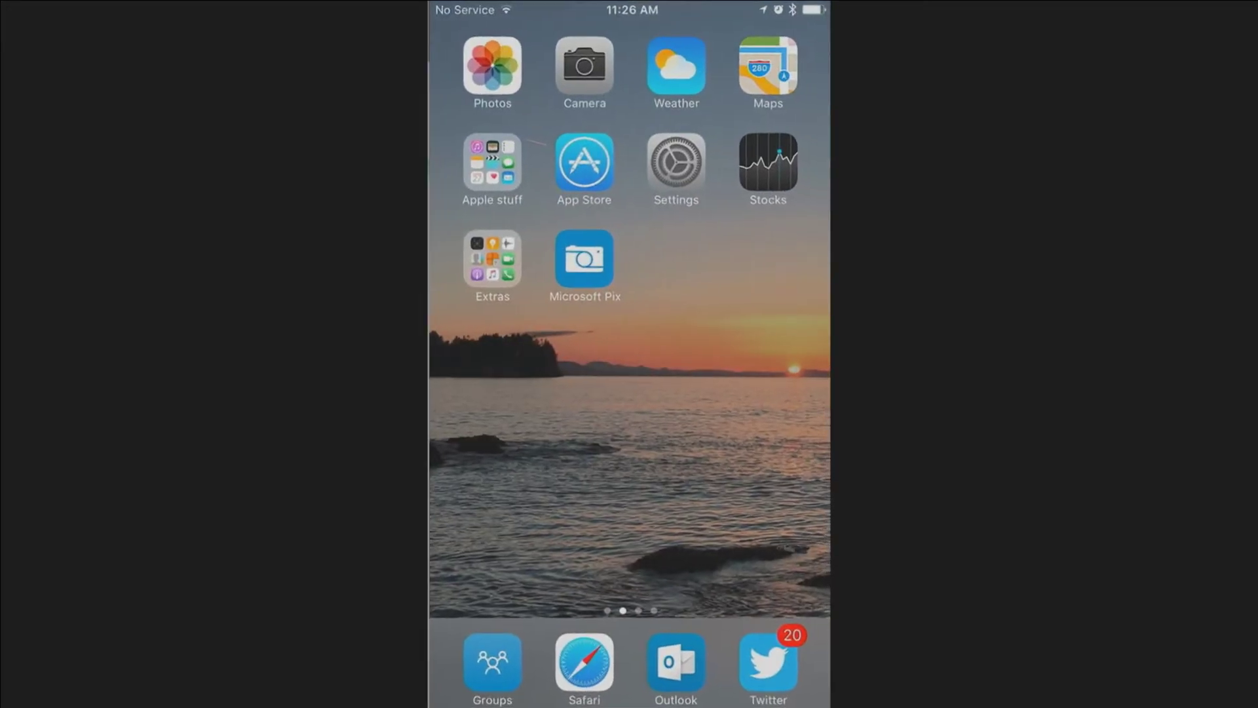
pyautogui.click(491, 660)
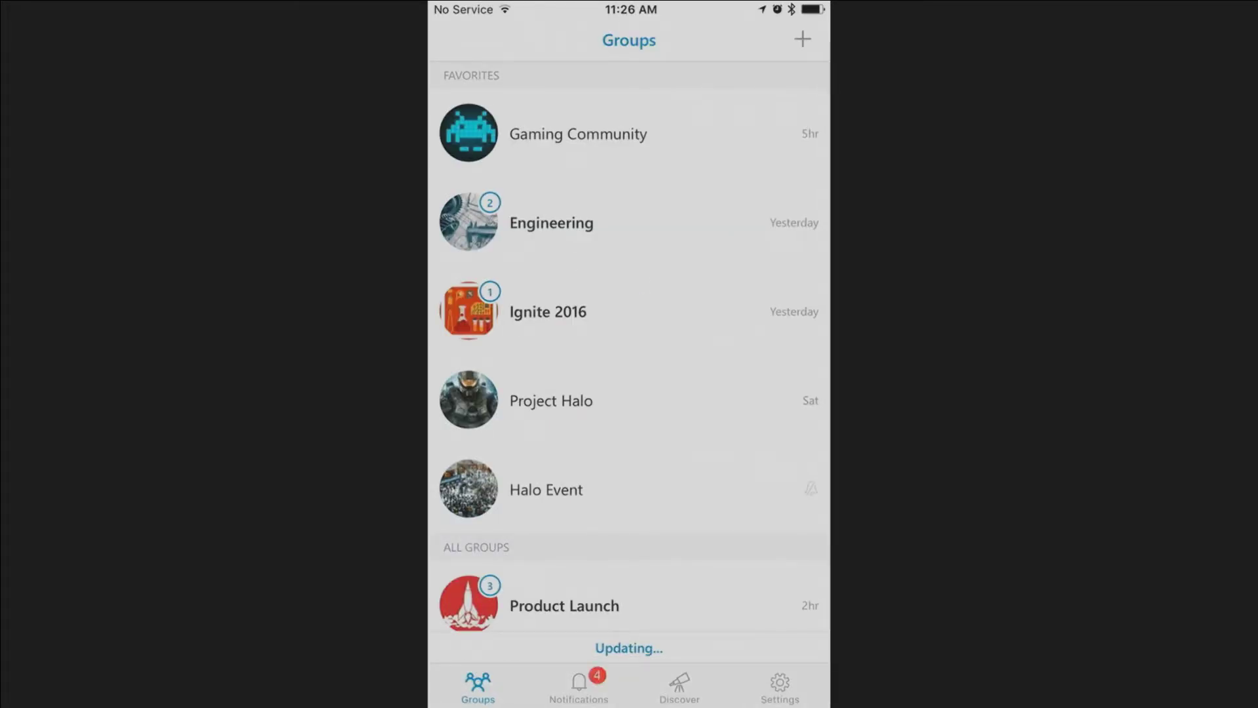
# Check the Halo Event group's files and calendar again, and open the Groups app's notifications.
pyautogui.click(545, 489)
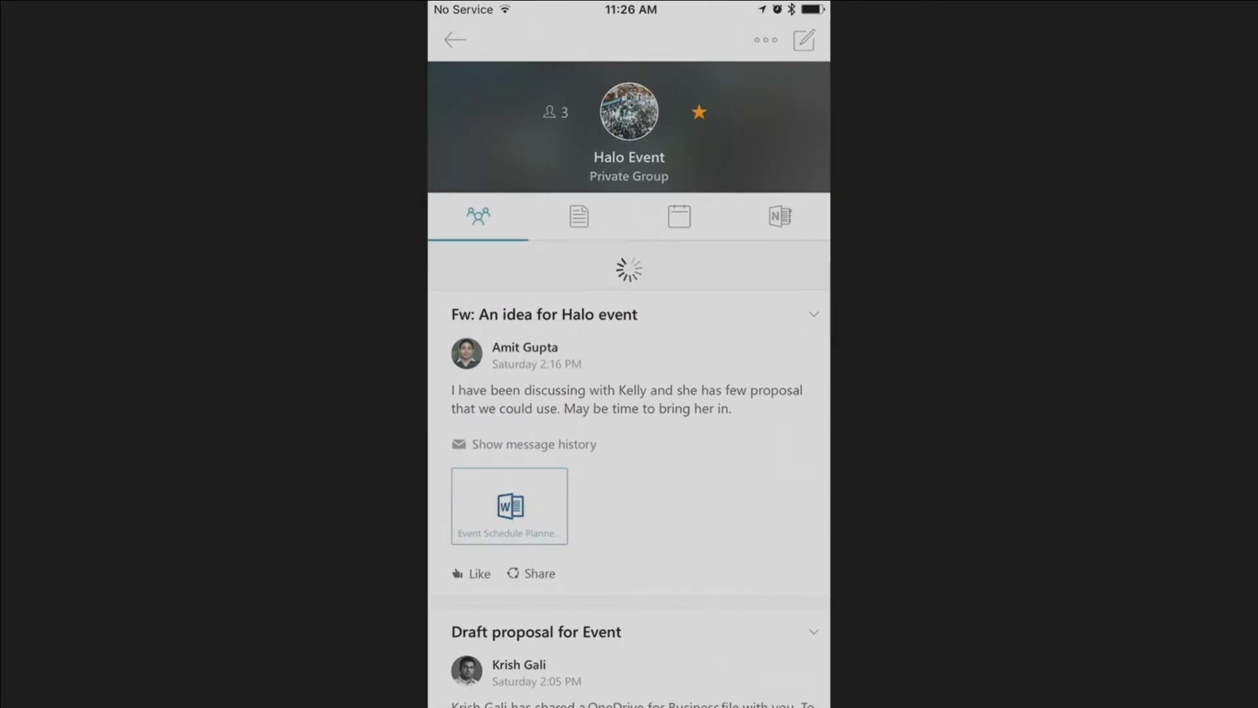
pyautogui.click(579, 216)
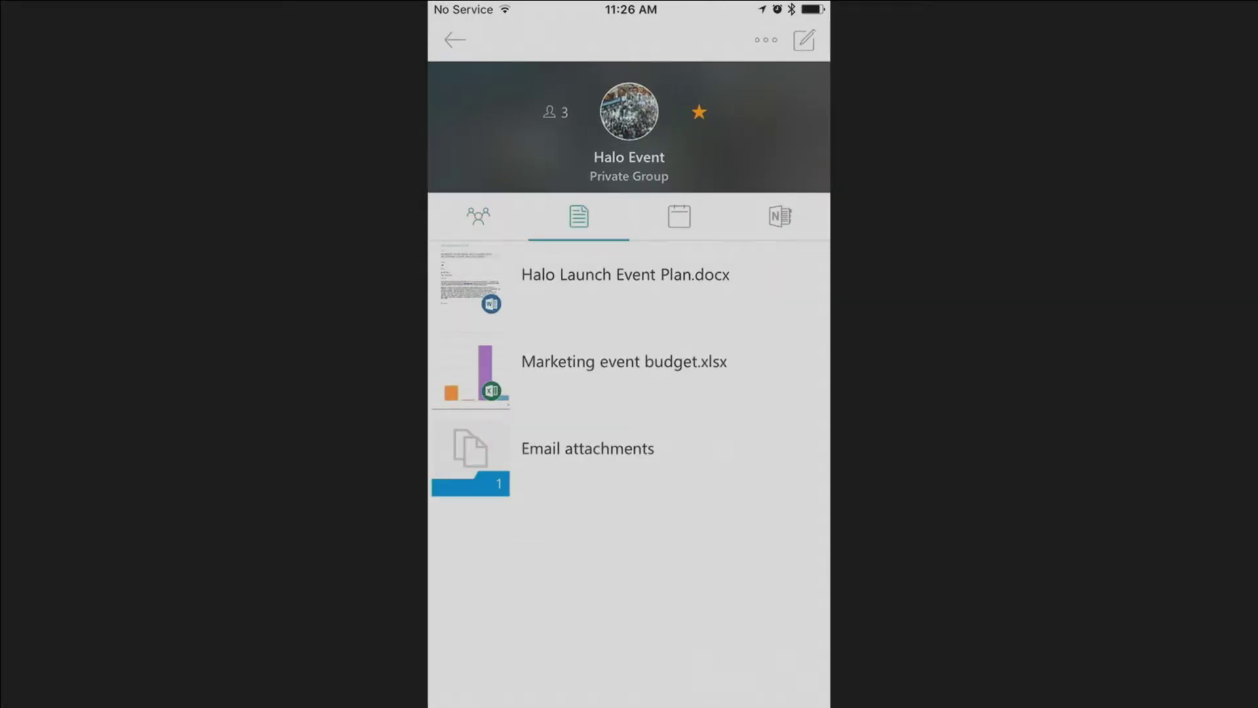
pyautogui.click(678, 216)
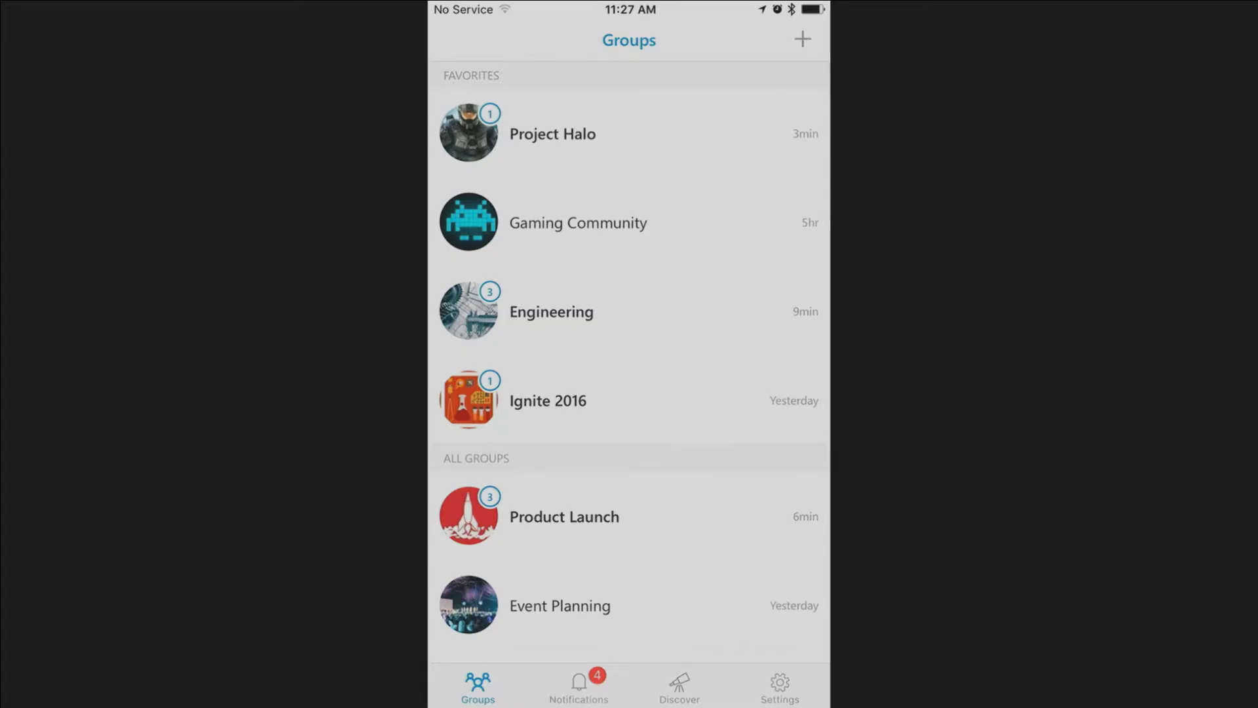
pyautogui.click(578, 688)
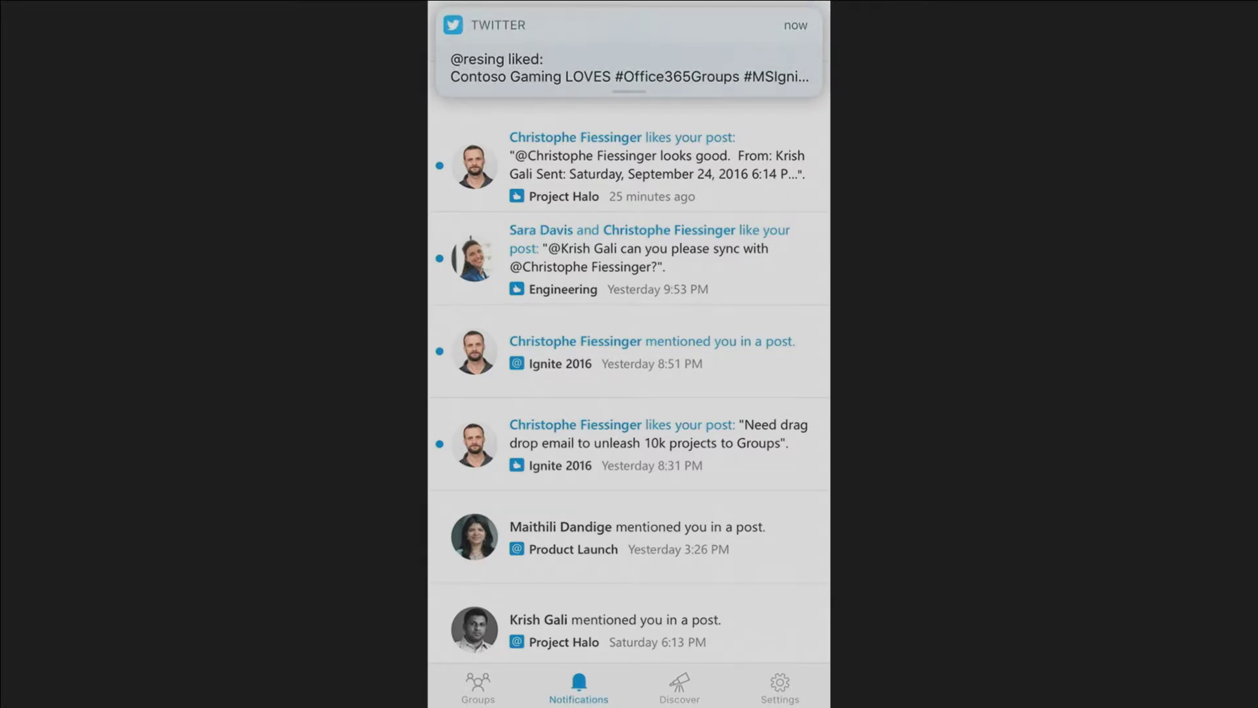
# Look through the notifications, open the Ignite 2016 post mention, and return to the groups list.
pyautogui.scroll(-2, 629, 380)
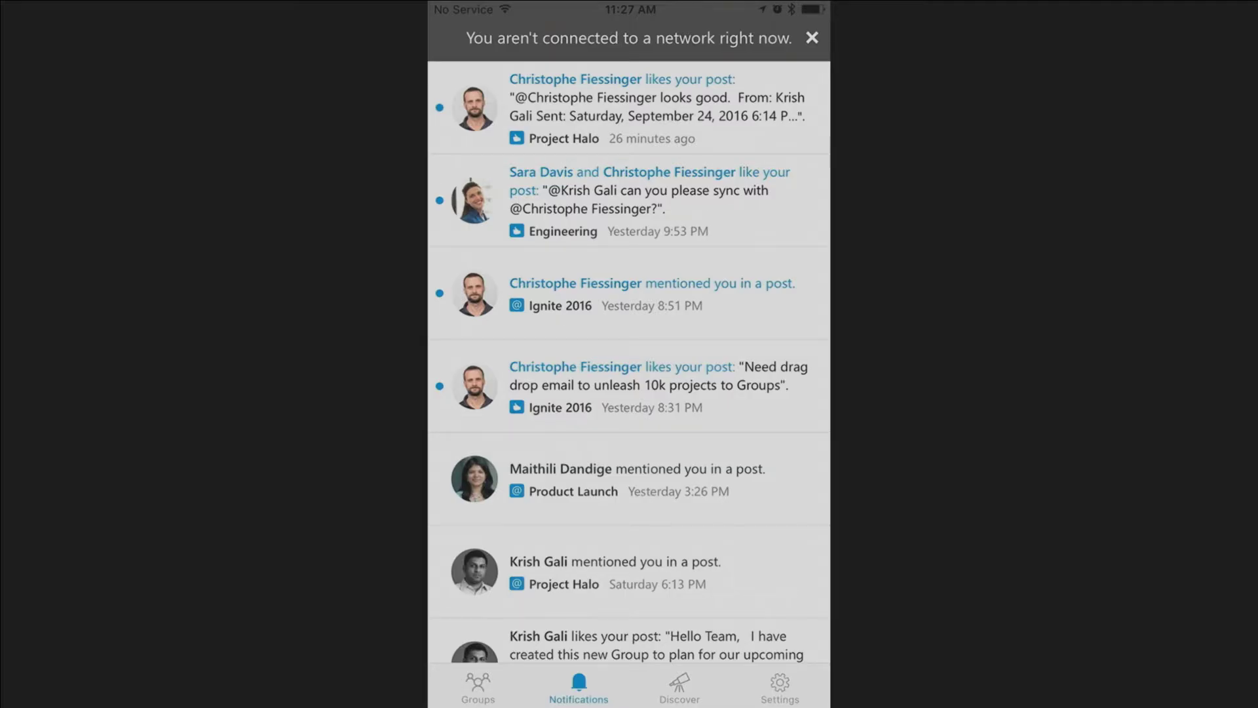
pyautogui.click(629, 294)
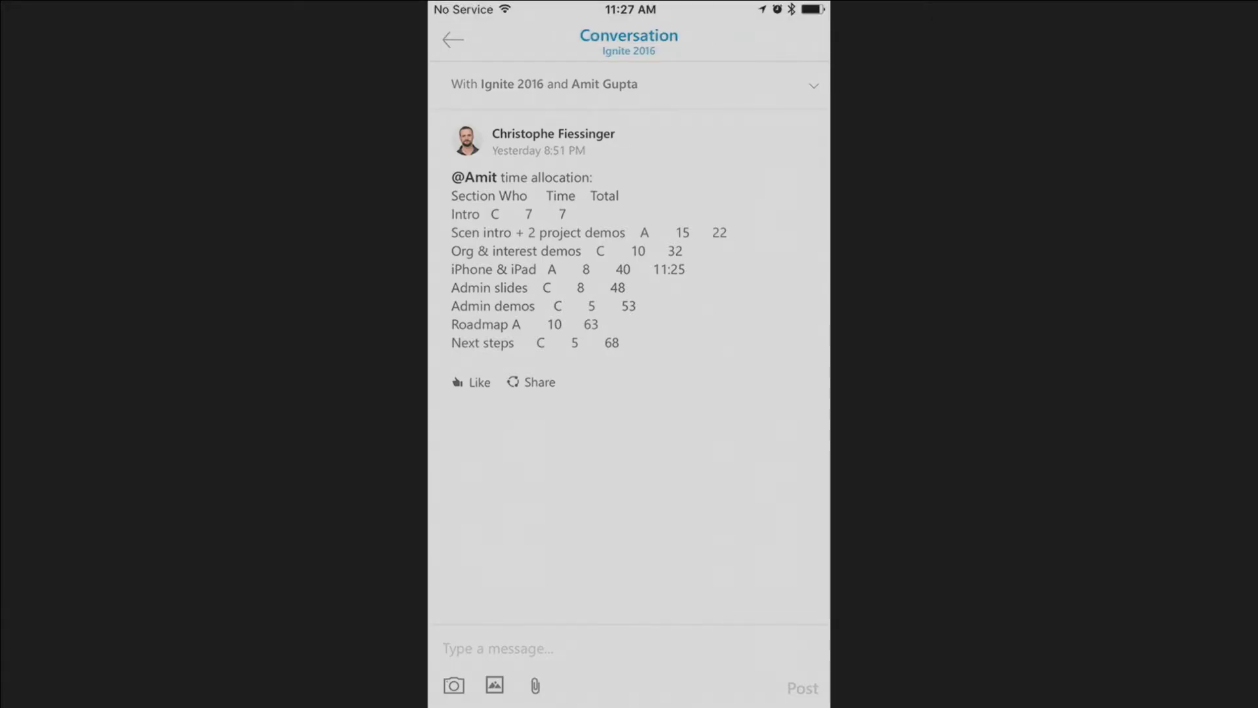
pyautogui.click(453, 40)
pyautogui.click(478, 688)
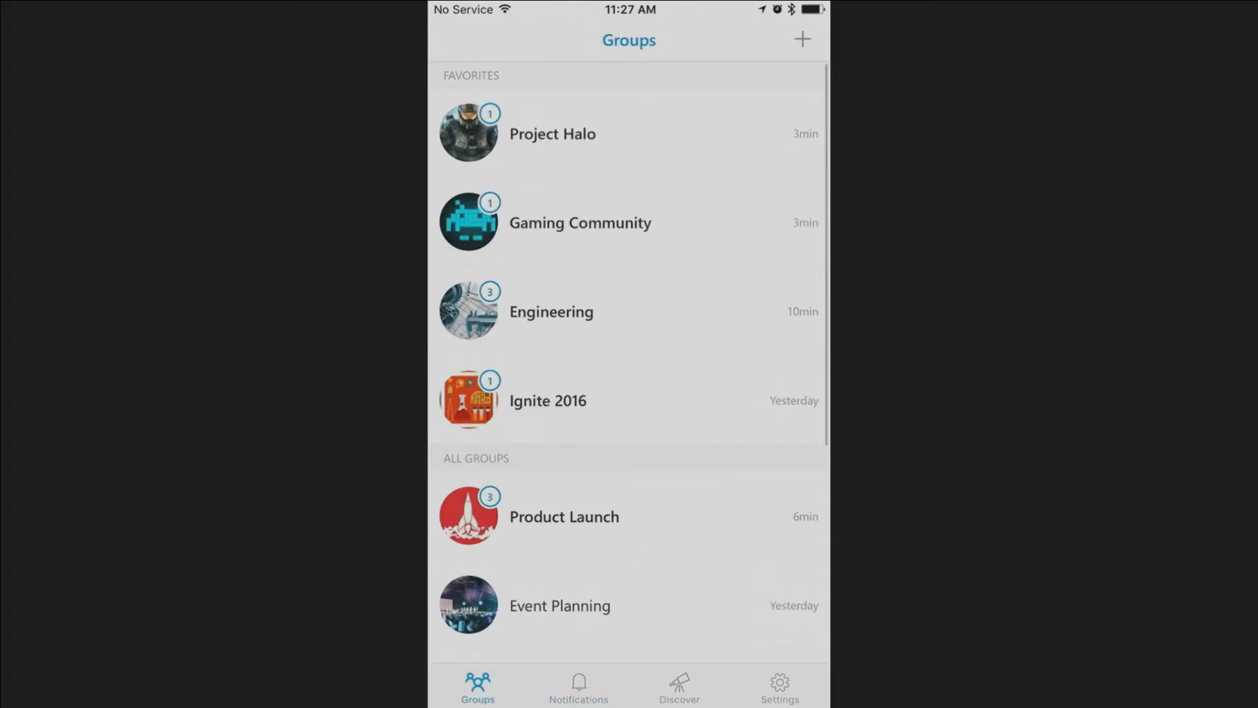
# Show the suggested public groups and the per-group notification settings, and return to the groups list.
pyautogui.click(679, 688)
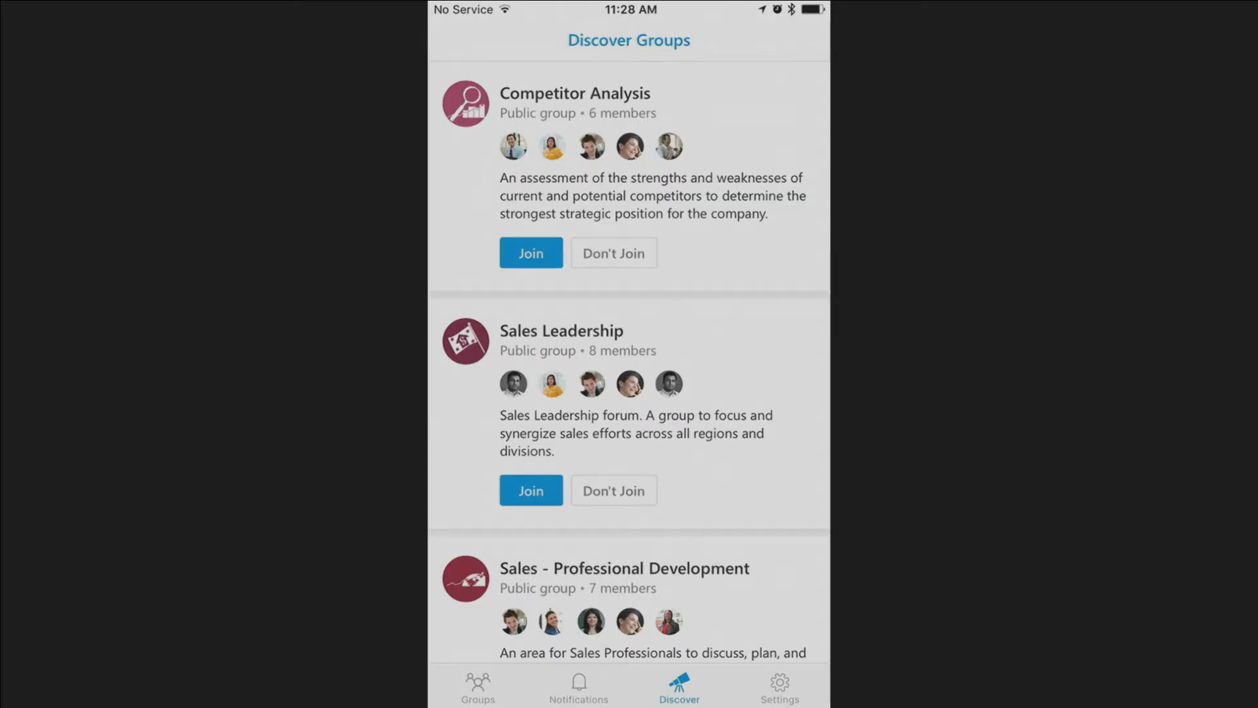
pyautogui.click(780, 688)
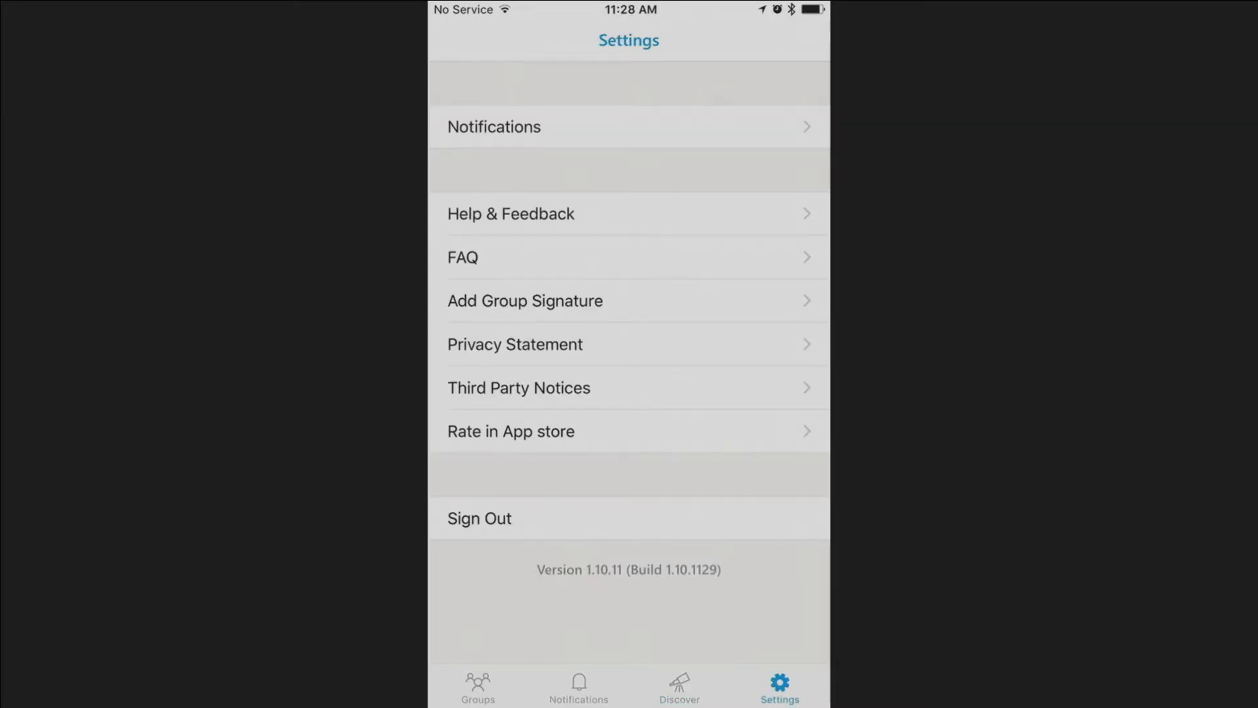
pyautogui.click(629, 124)
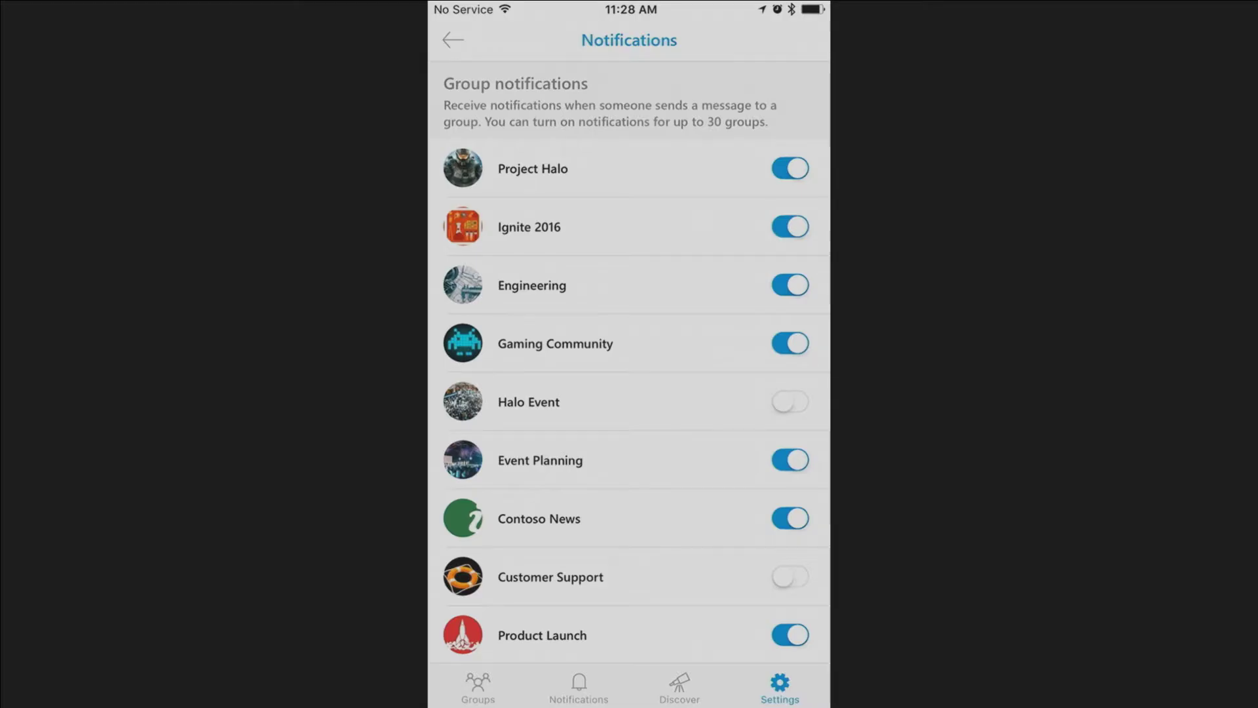
pyautogui.click(477, 688)
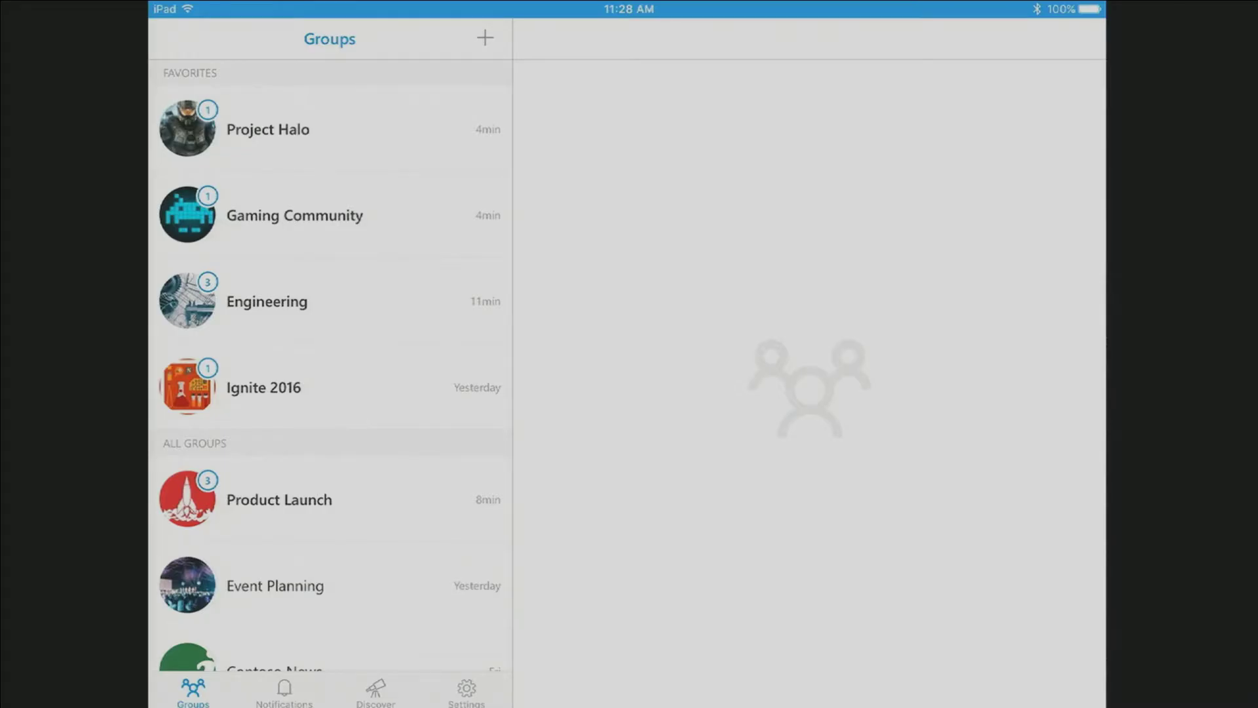
# On the iPad, open the Halo Event group and the Word attachment of "hey K, can you help with review.".
pyautogui.scroll(3, 330, 367)
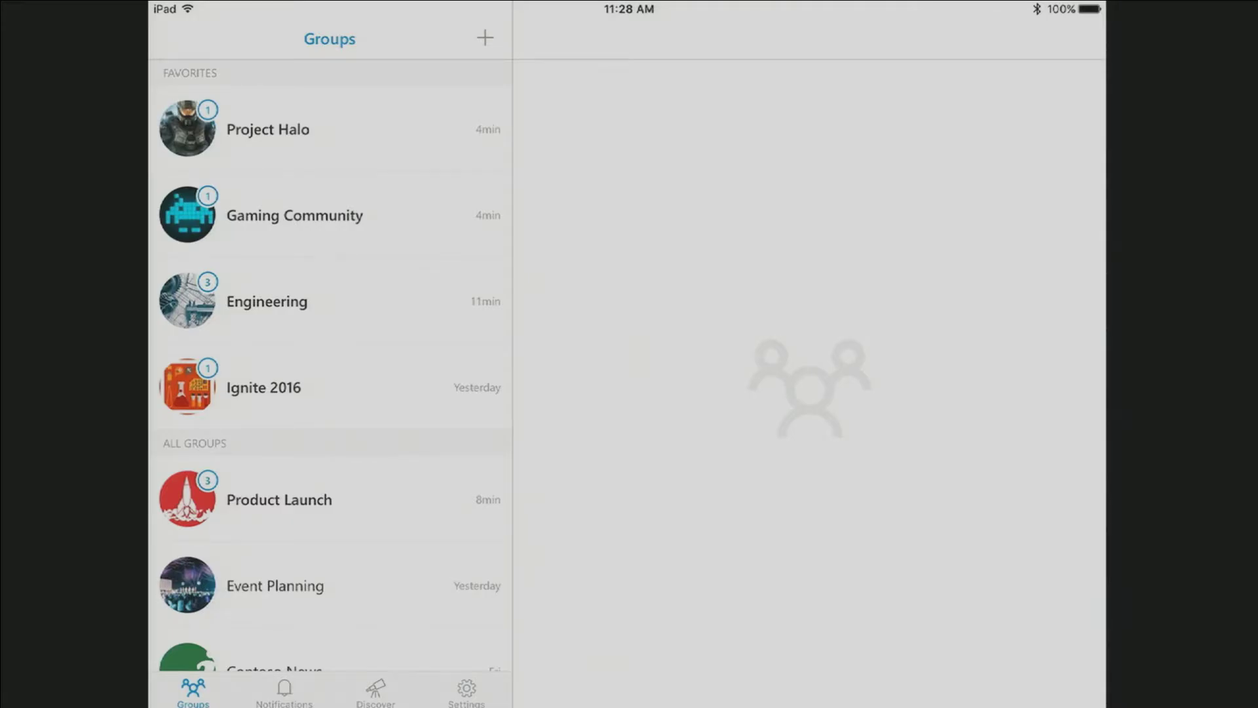
pyautogui.scroll(-5, 329, 367)
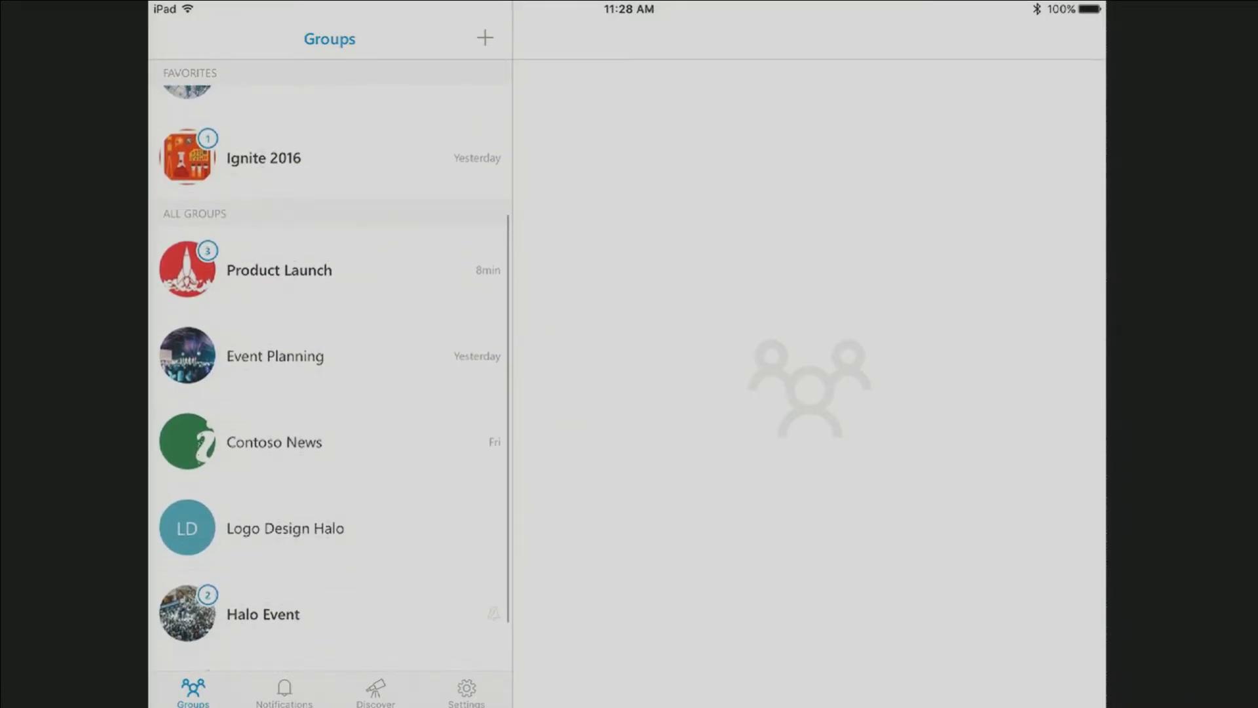
pyautogui.click(295, 542)
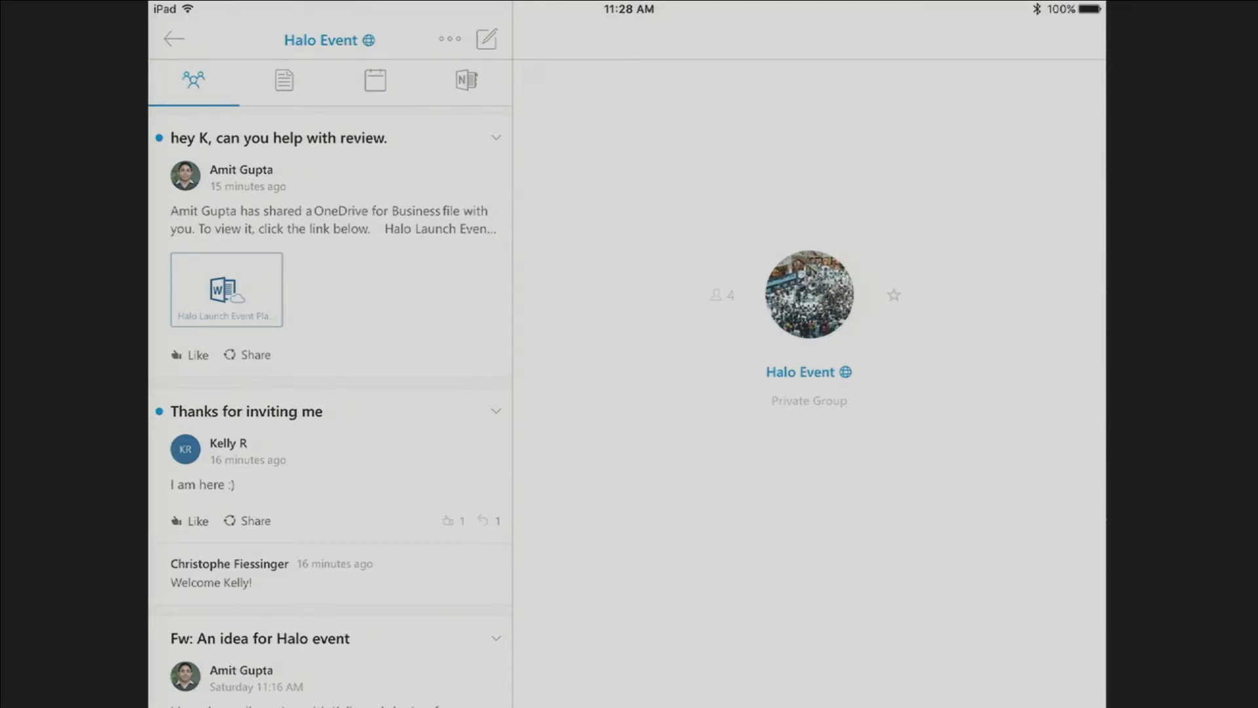
pyautogui.click(226, 289)
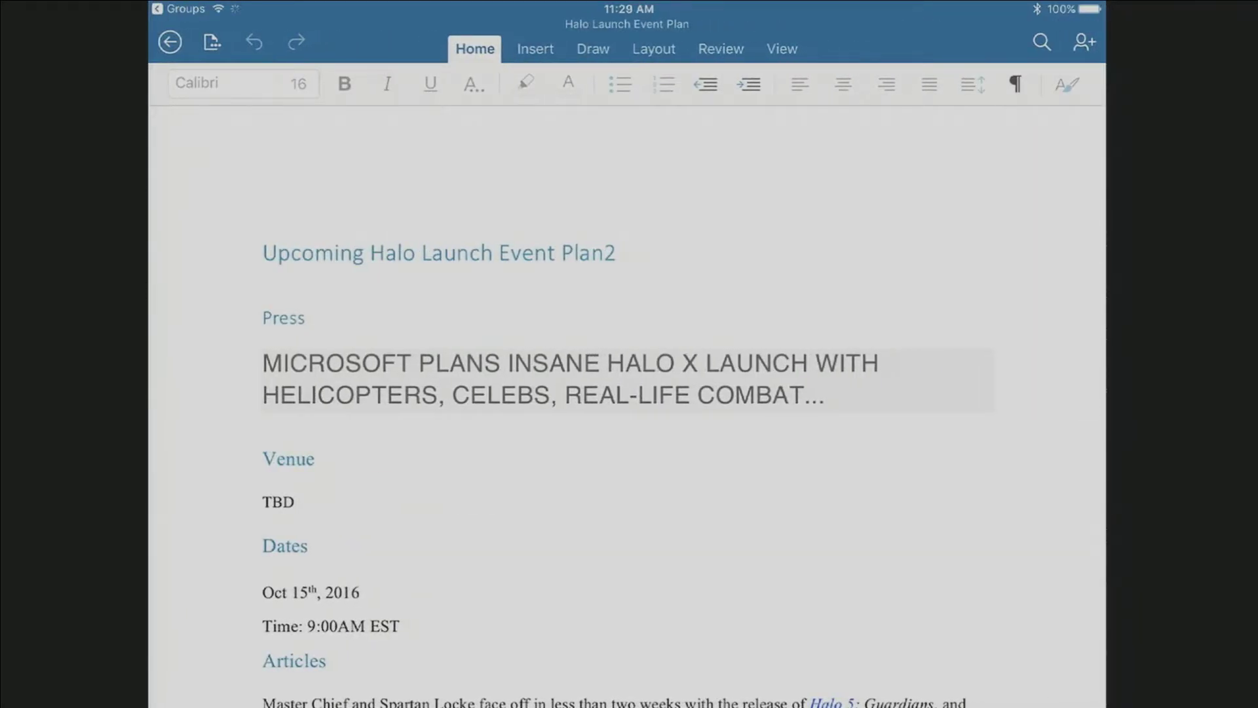
# Change the document title to "Upcoming Halo Launch Event Plan 3".
pyautogui.click(619, 252)
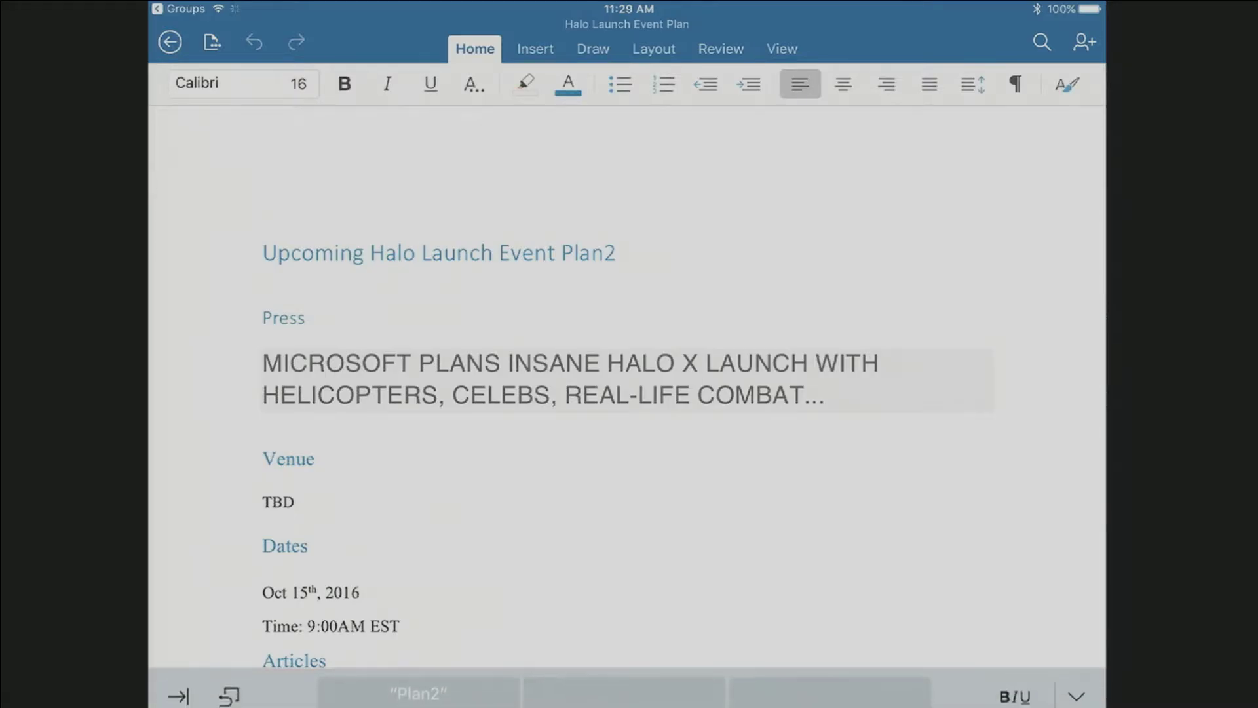
pyautogui.click(619, 252)
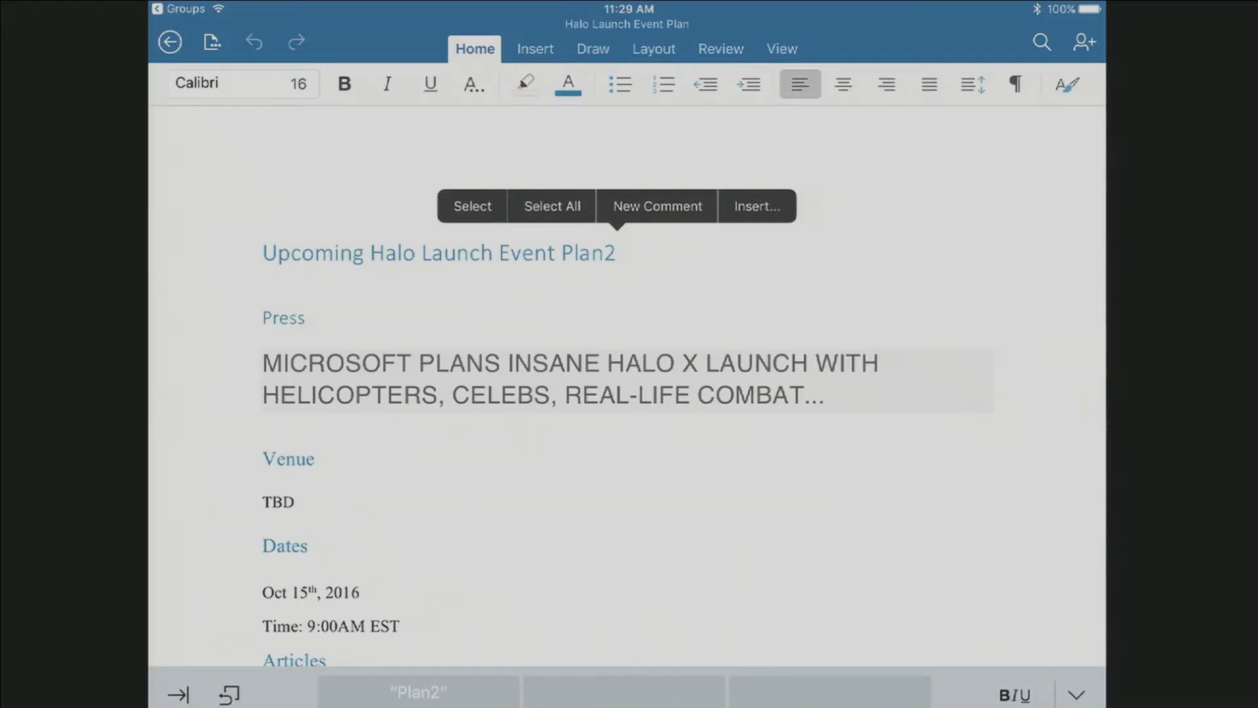
pyautogui.press('BackSpace')
pyautogui.write('3')
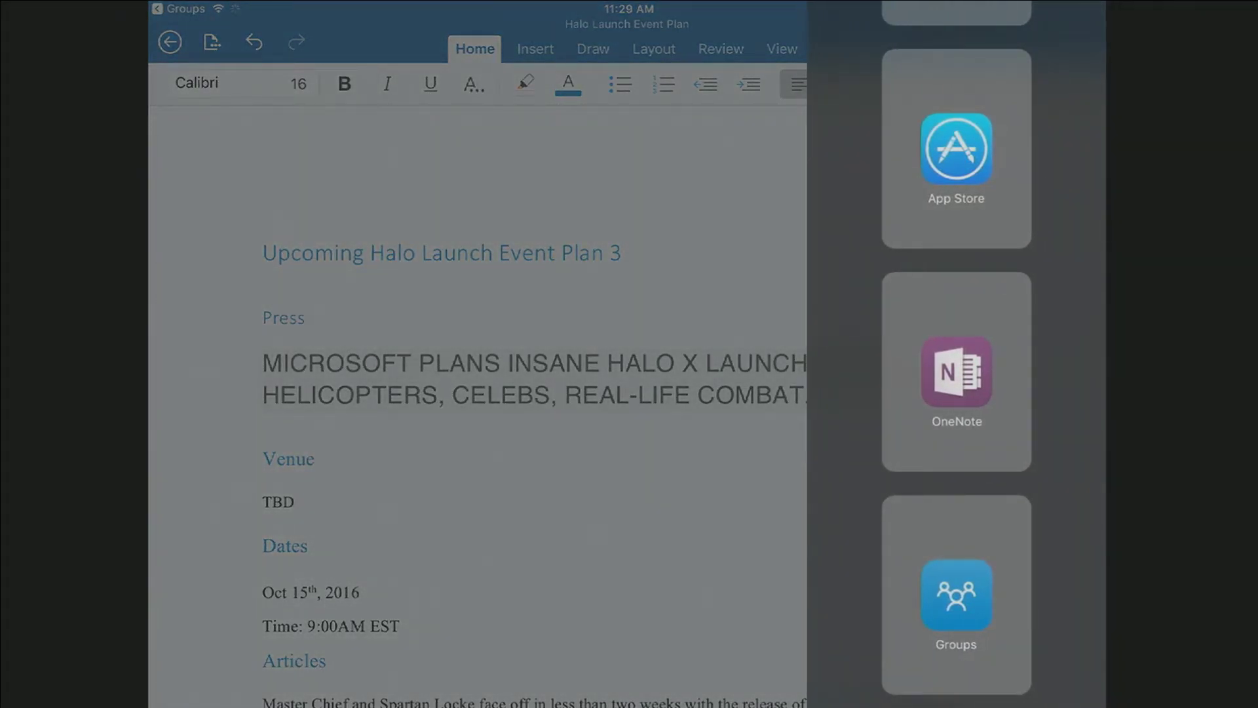
# Open Groups beside the Word document and post the reply "Changes done." to Halo Event's "hey K, can you help with review." conversation.
pyautogui.click(956, 595)
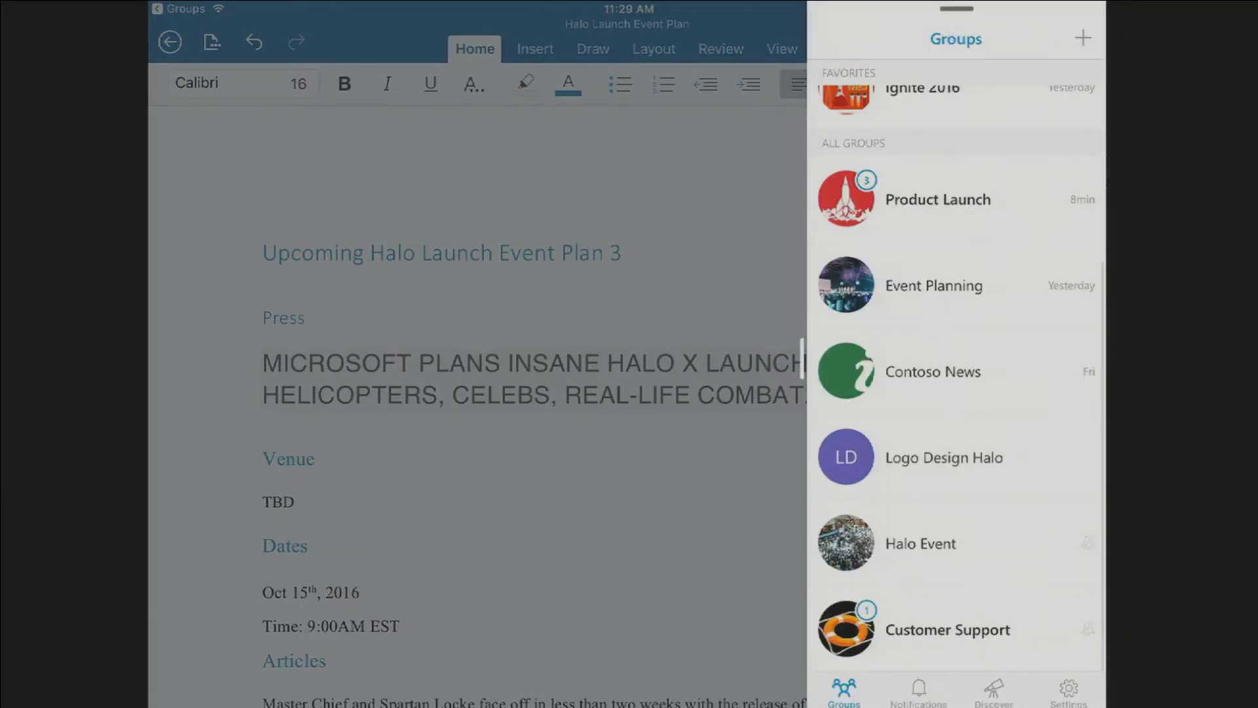
pyautogui.click(921, 543)
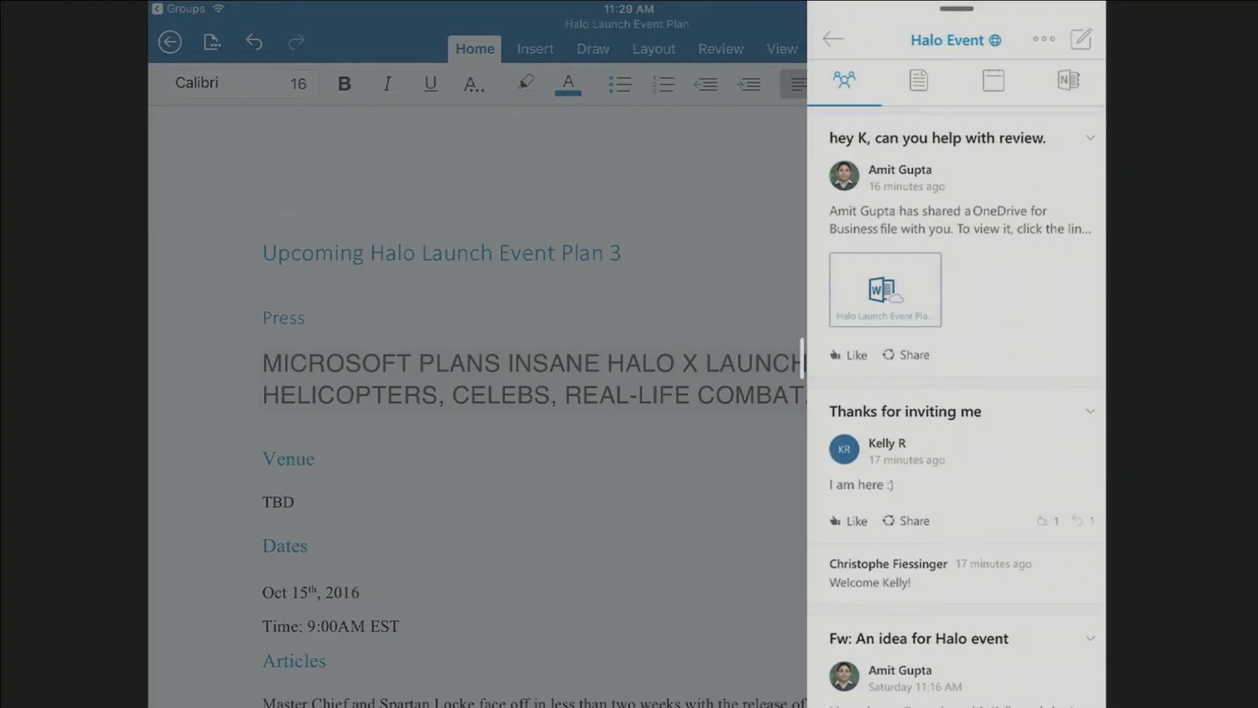
pyautogui.click(937, 216)
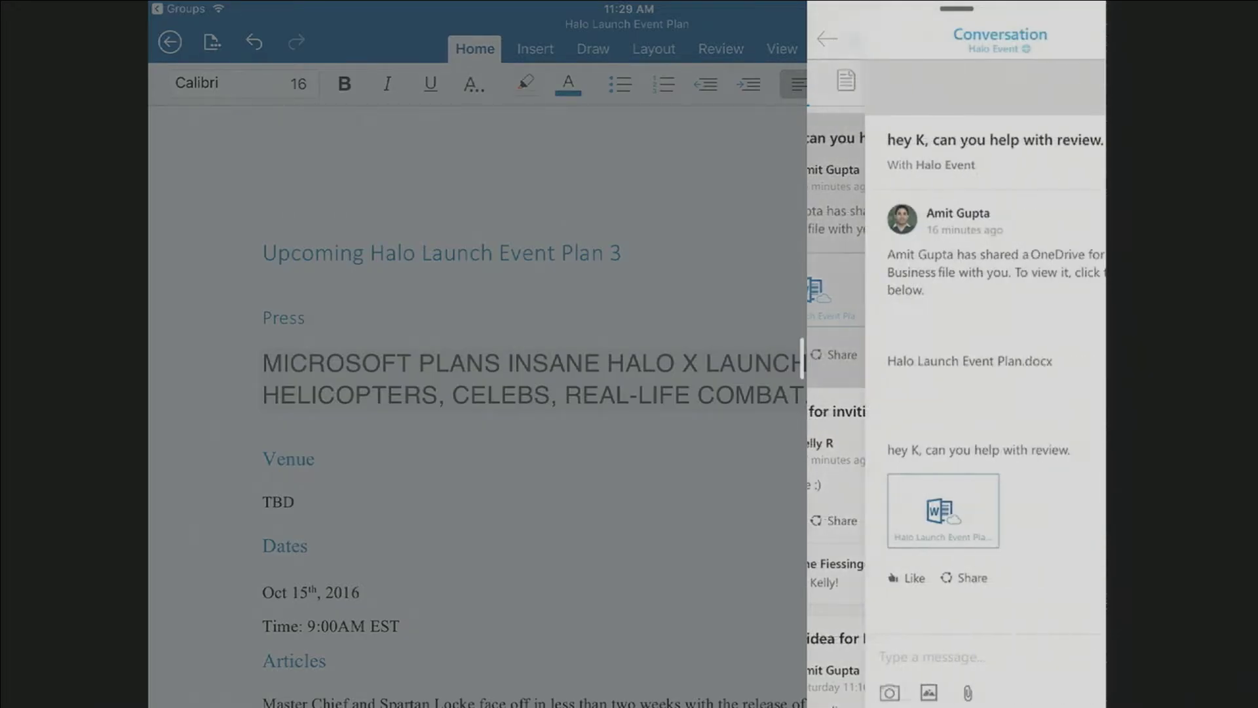
pyautogui.click(871, 656)
pyautogui.write('Changes done')
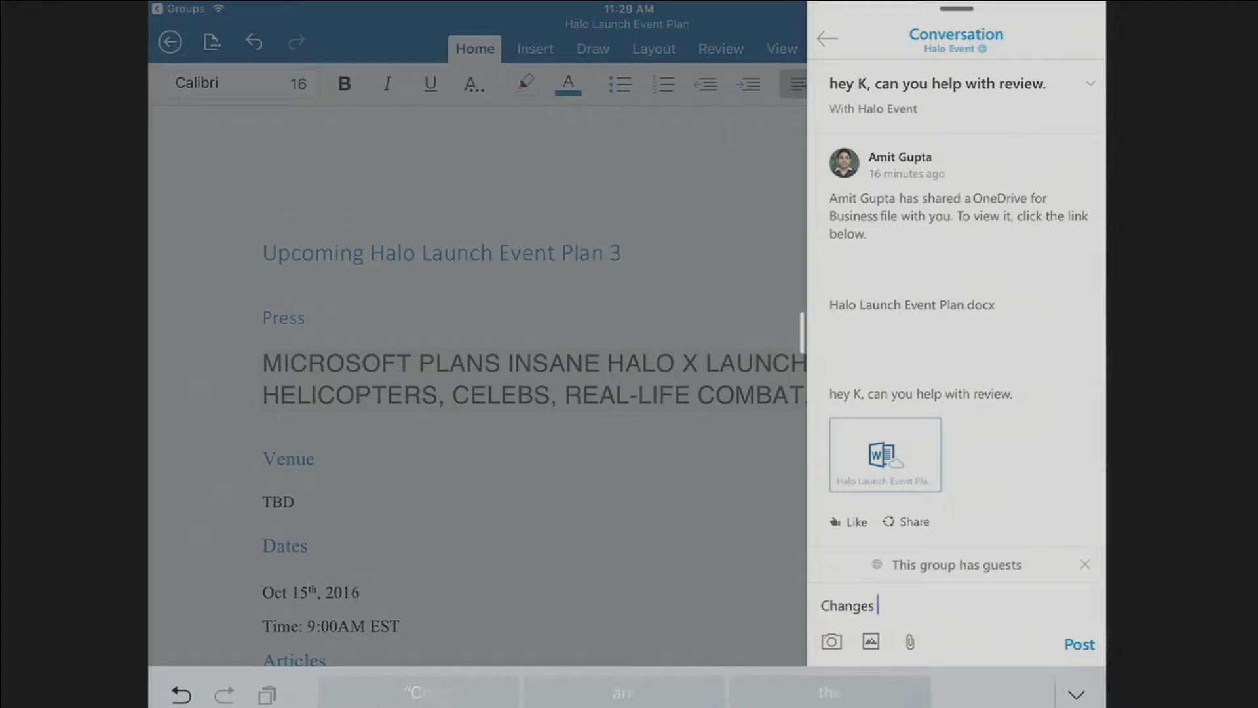
pyautogui.write('.')
pyautogui.press('Return')
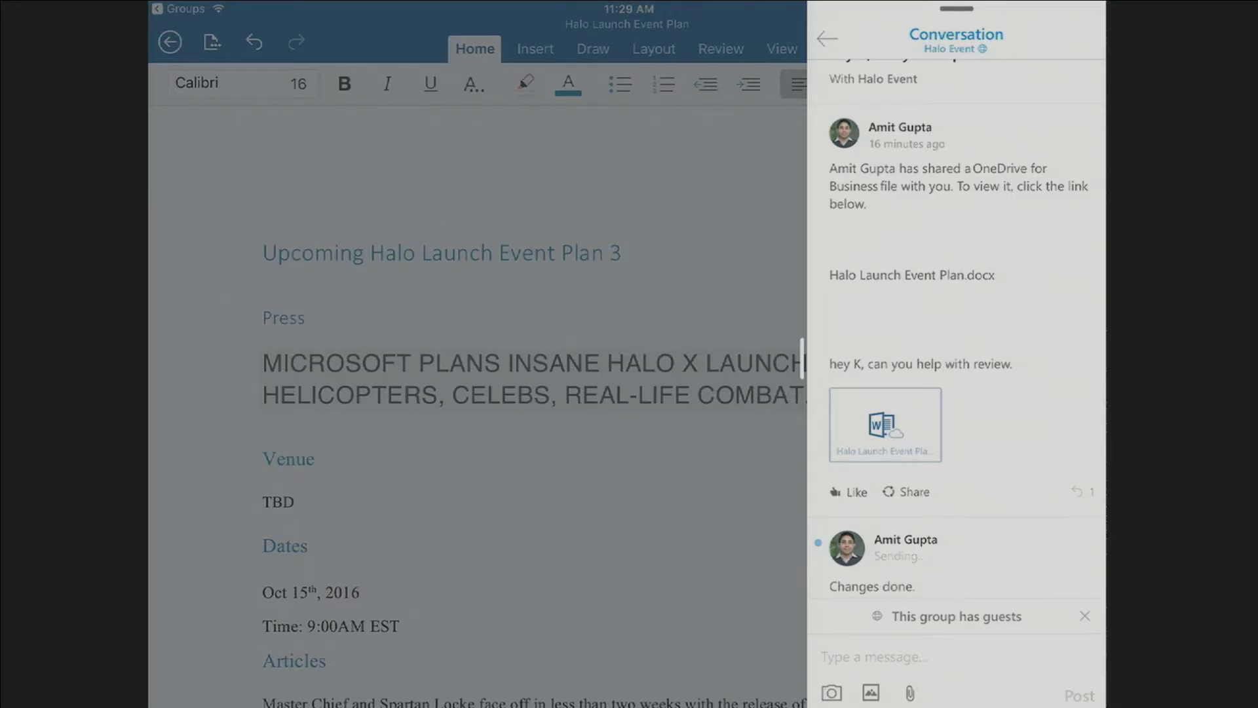
# Expand Groups to full screen and look through the Halo Event group's calendar.
pyautogui.moveTo(802, 359); pyautogui.dragTo(153, 359)
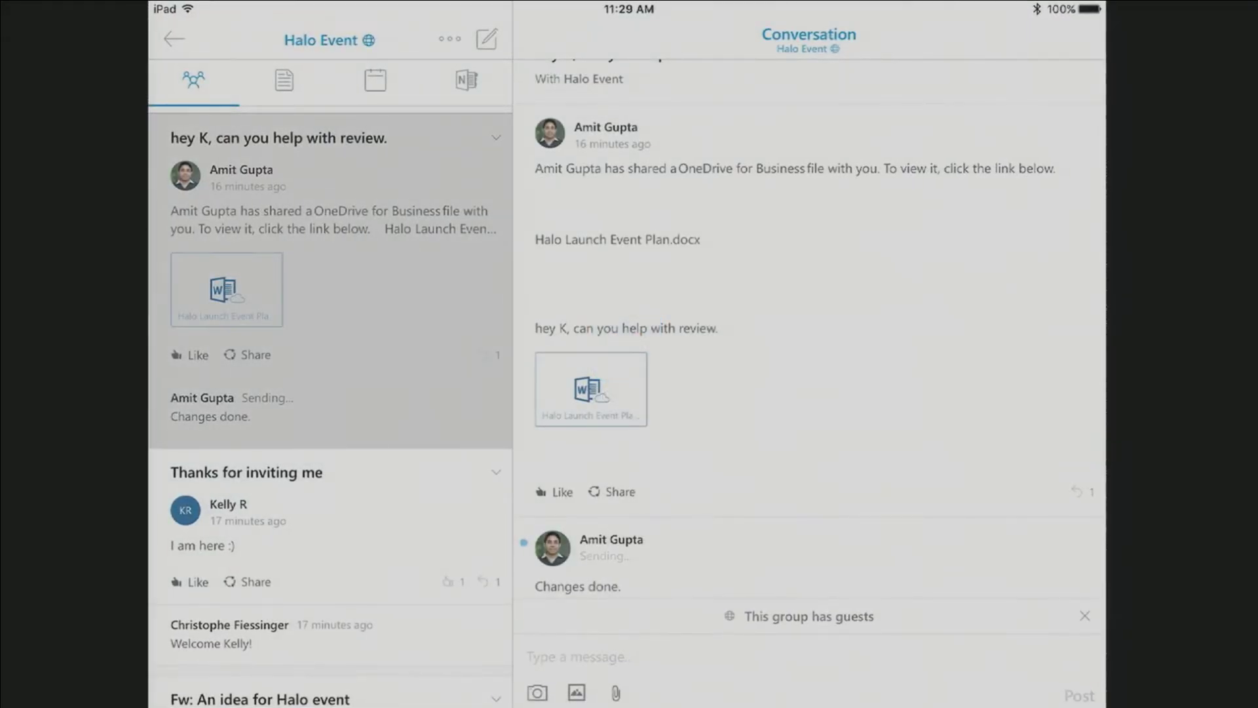
pyautogui.click(374, 80)
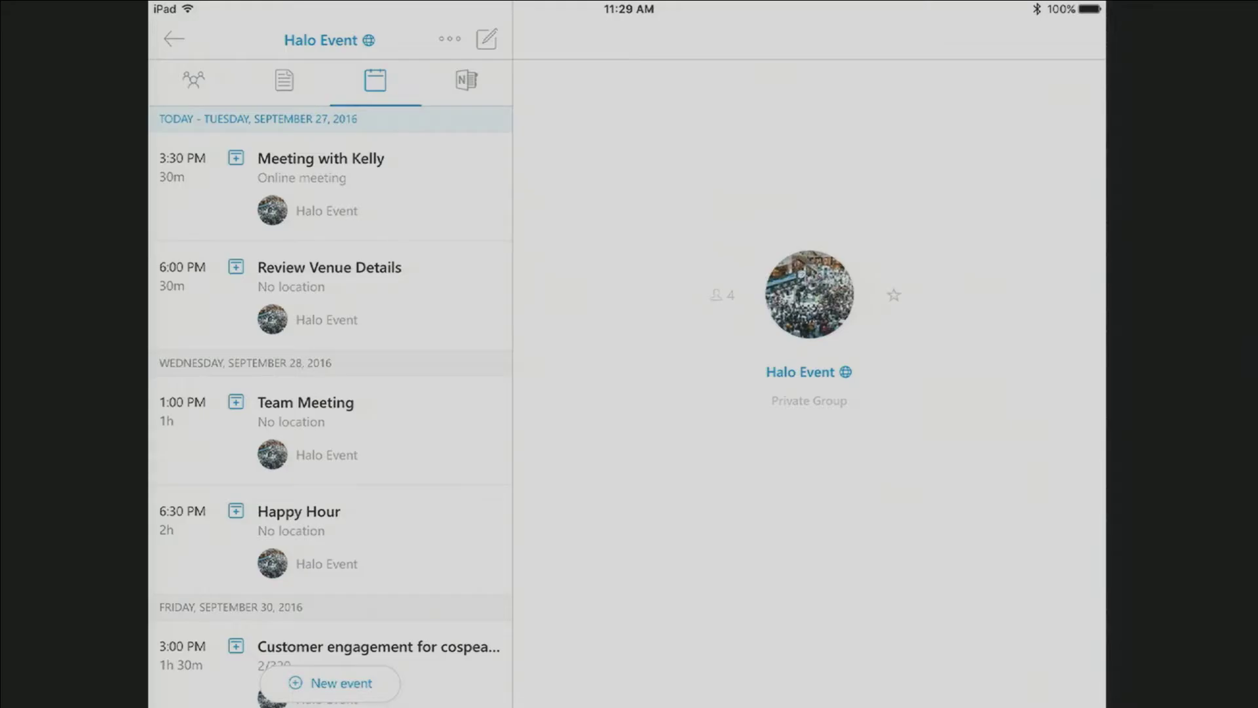
pyautogui.scroll(-3, 331, 354)
pyautogui.scroll(3, 331, 354)
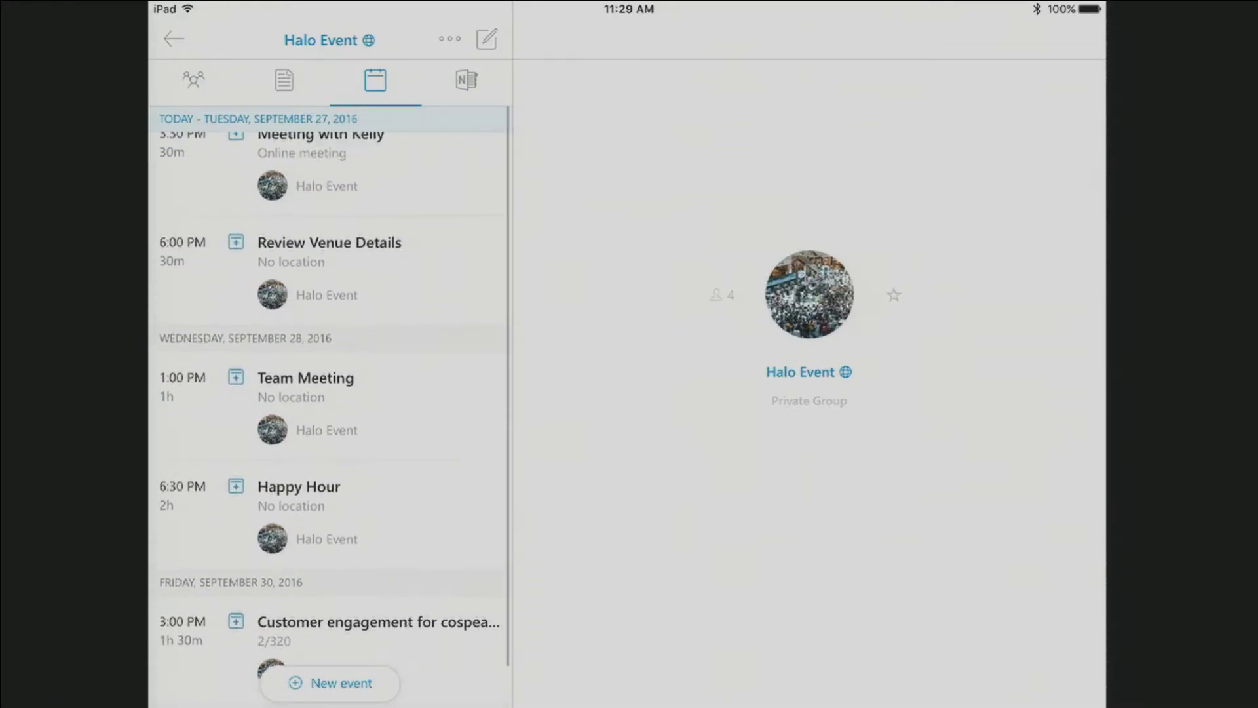
# Launch the Halo Event notebook in OneNote, view the review conversation beside it, and return to Groups in full screen.
pyautogui.click(466, 80)
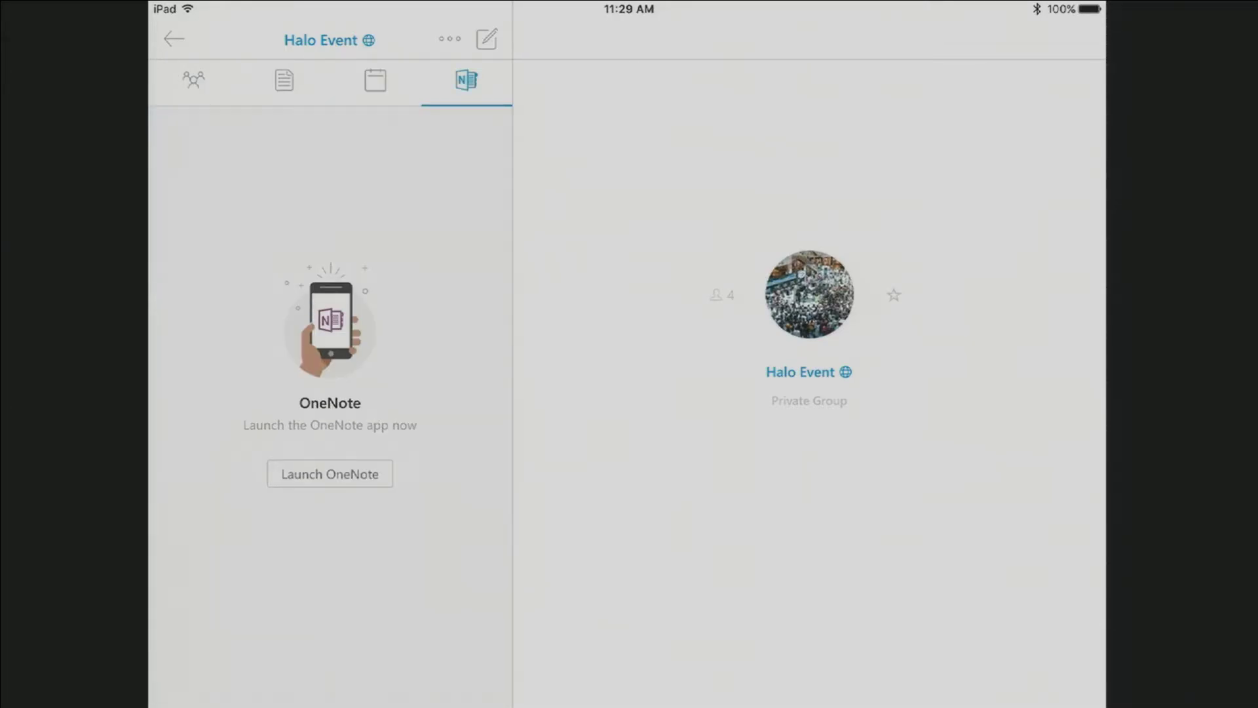
pyautogui.click(330, 473)
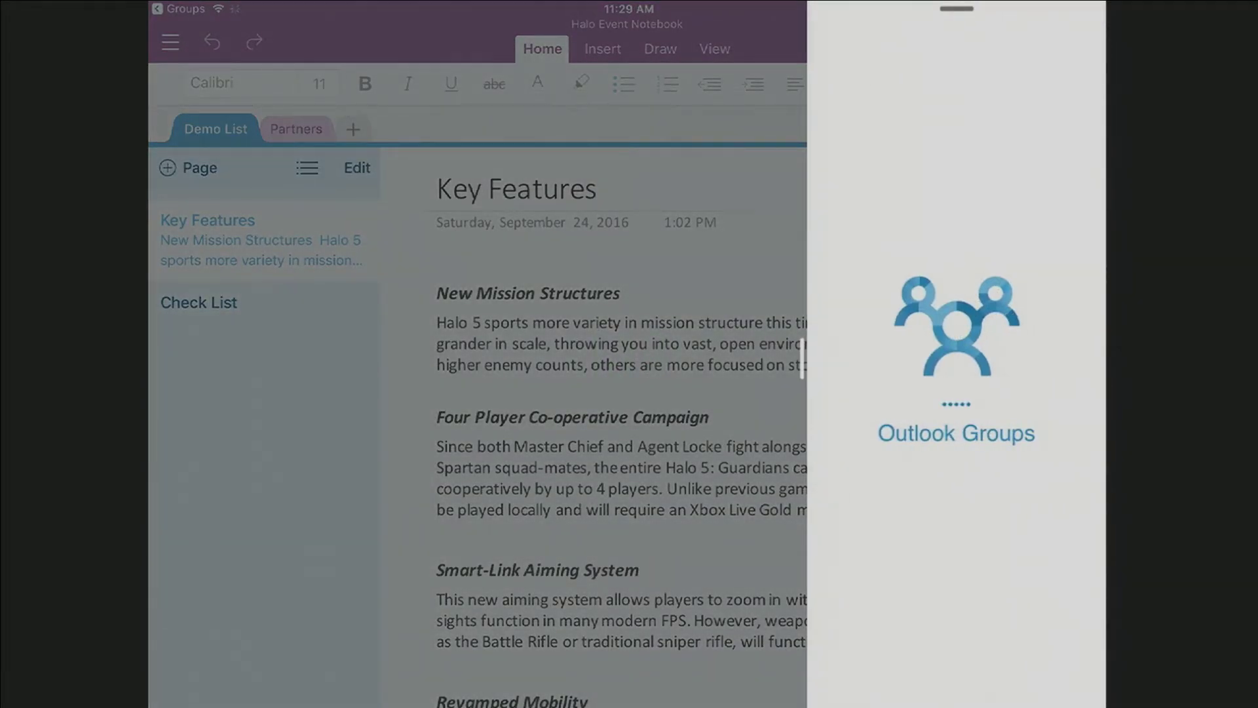
pyautogui.click(844, 80)
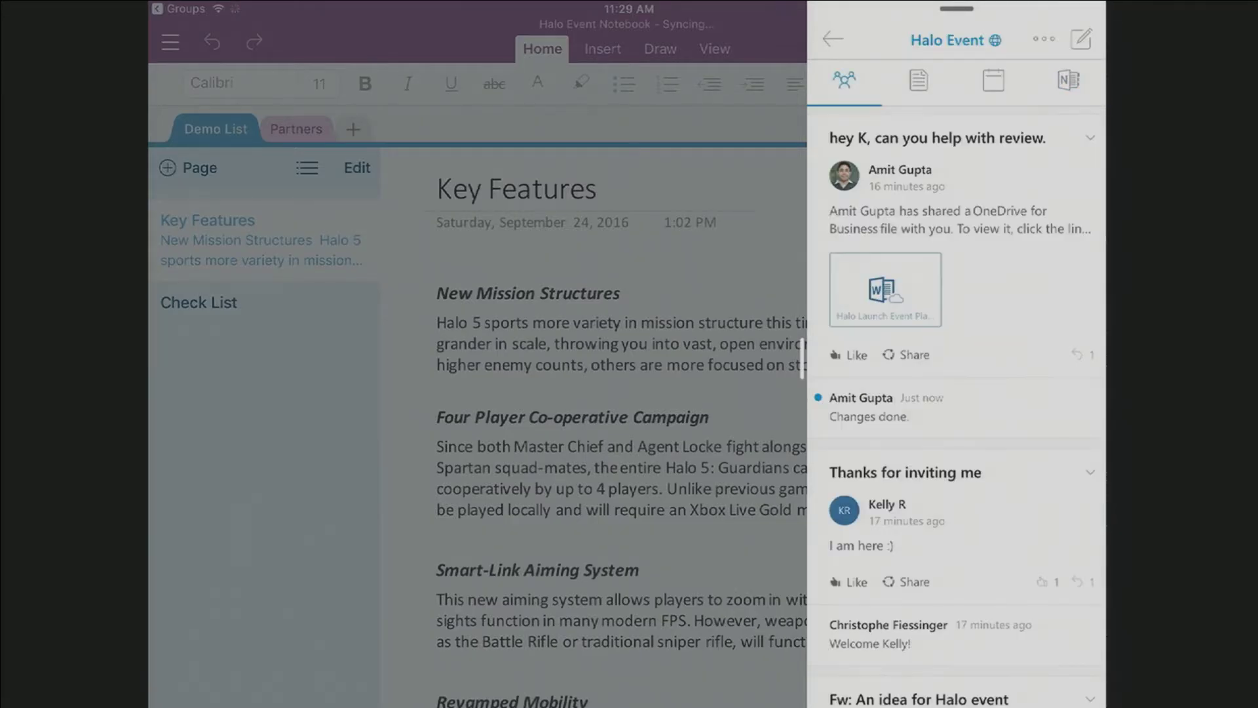
pyautogui.click(950, 216)
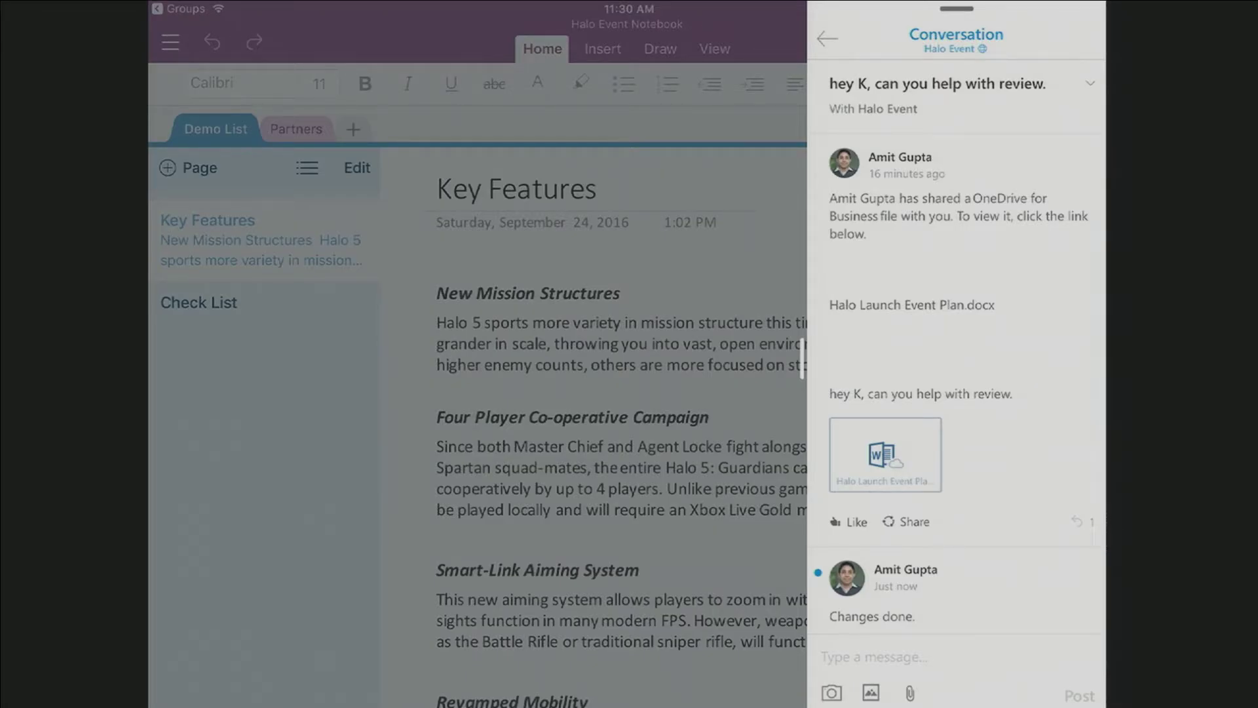
pyautogui.click(177, 9)
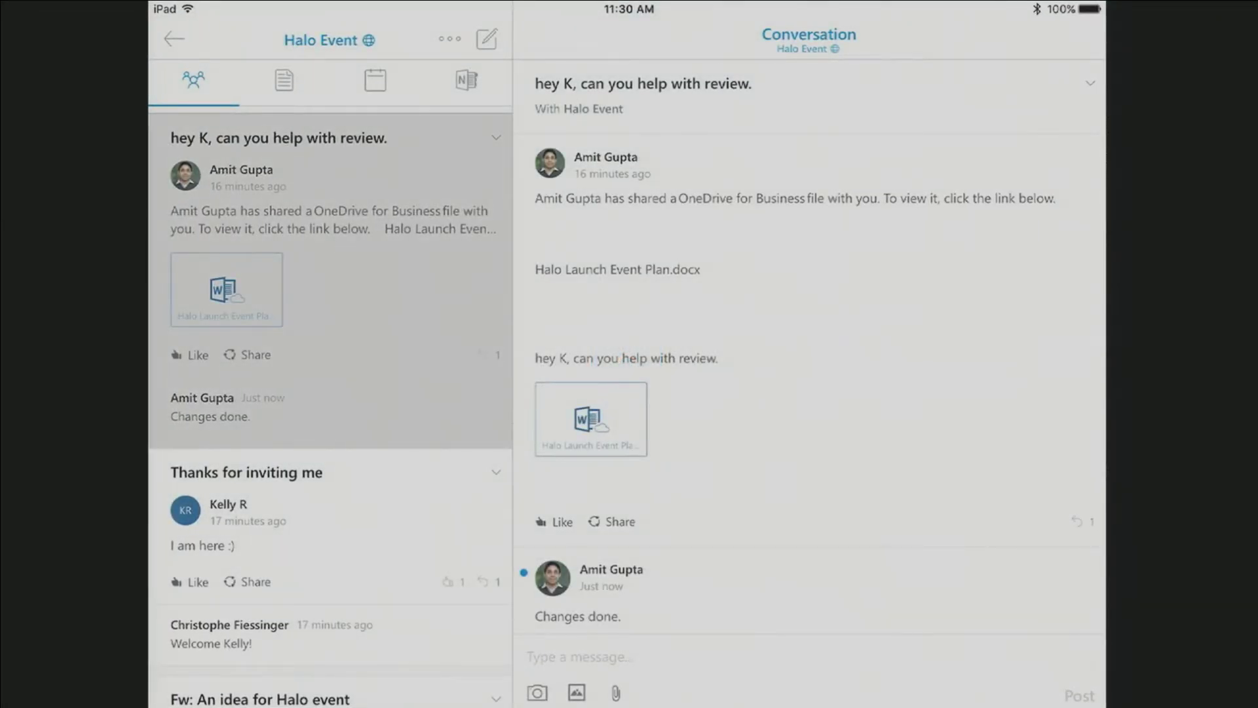
# Leave the Halo Event group, browse the notifications and suggested public groups, and return to the start of the groups list.
pyautogui.click(173, 38)
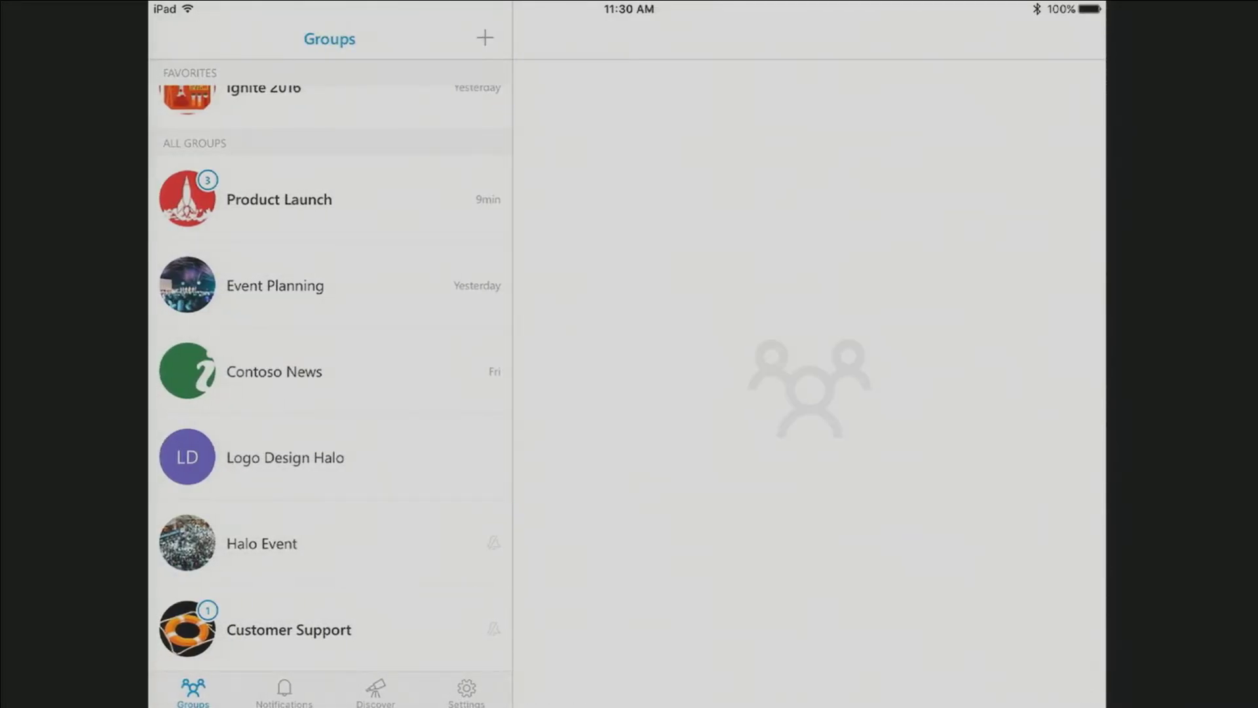
pyautogui.click(284, 692)
pyautogui.scroll(-2, 327, 367)
pyautogui.click(375, 692)
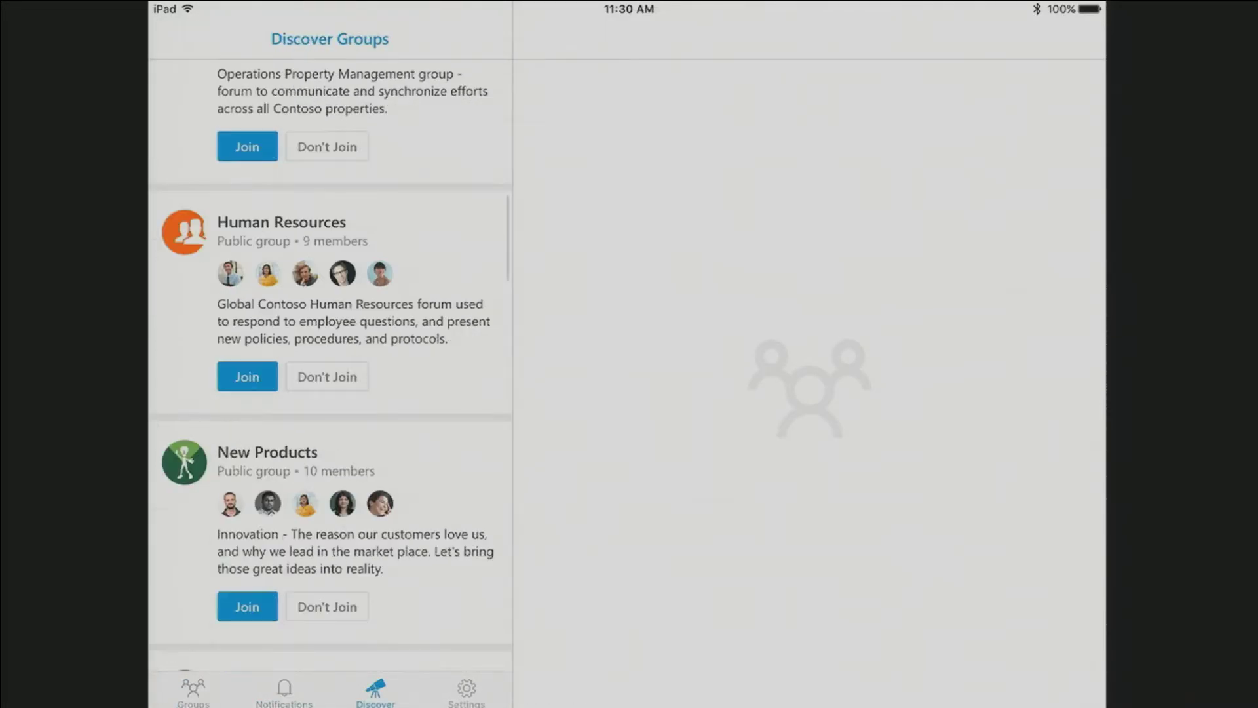
pyautogui.click(193, 691)
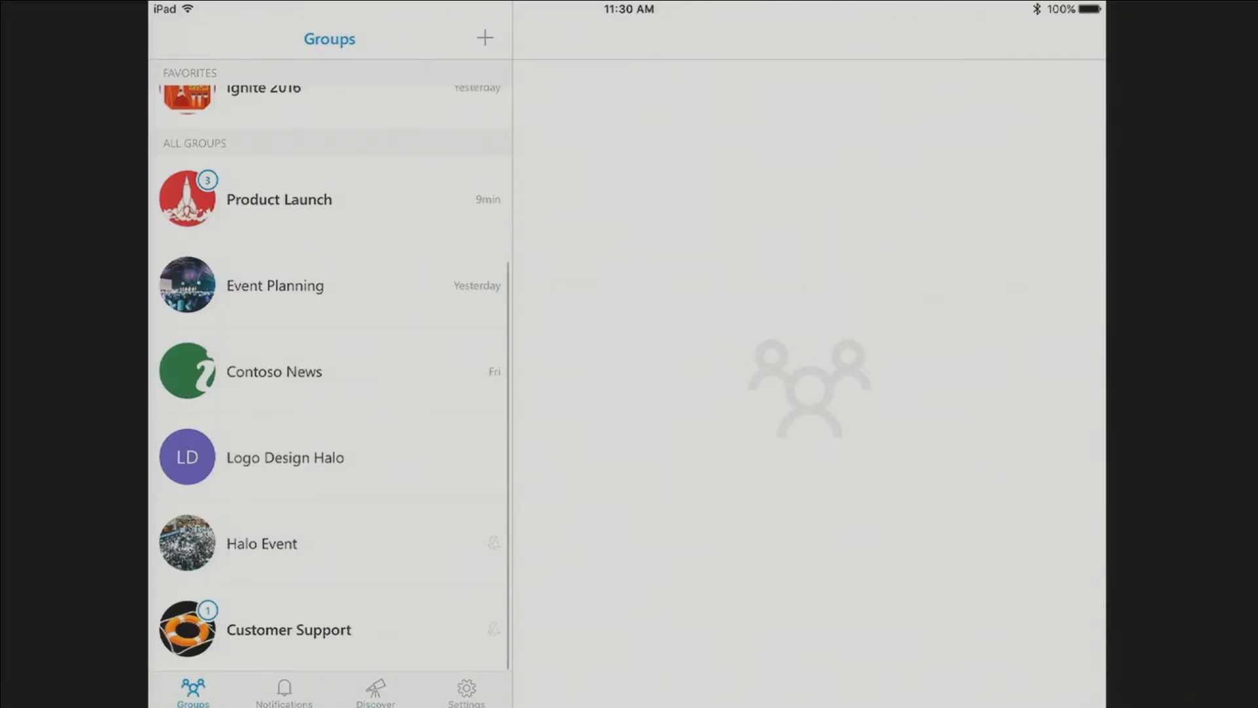
pyautogui.scroll(5, 328, 367)
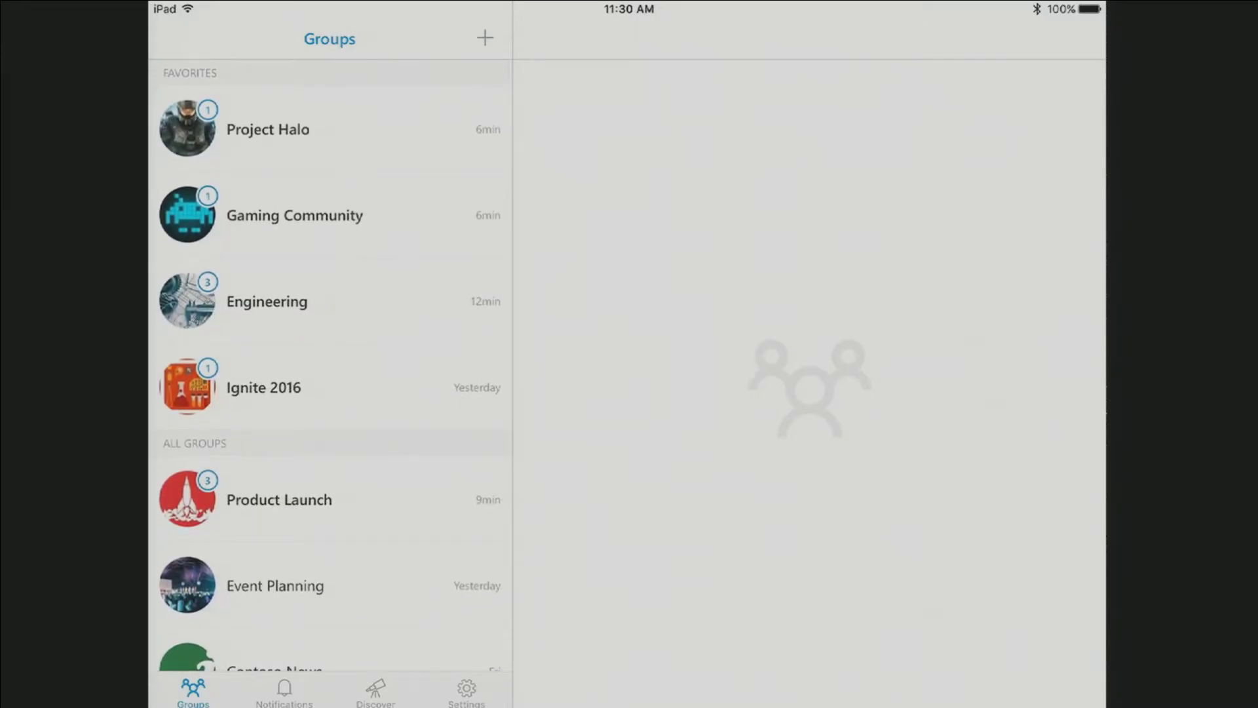
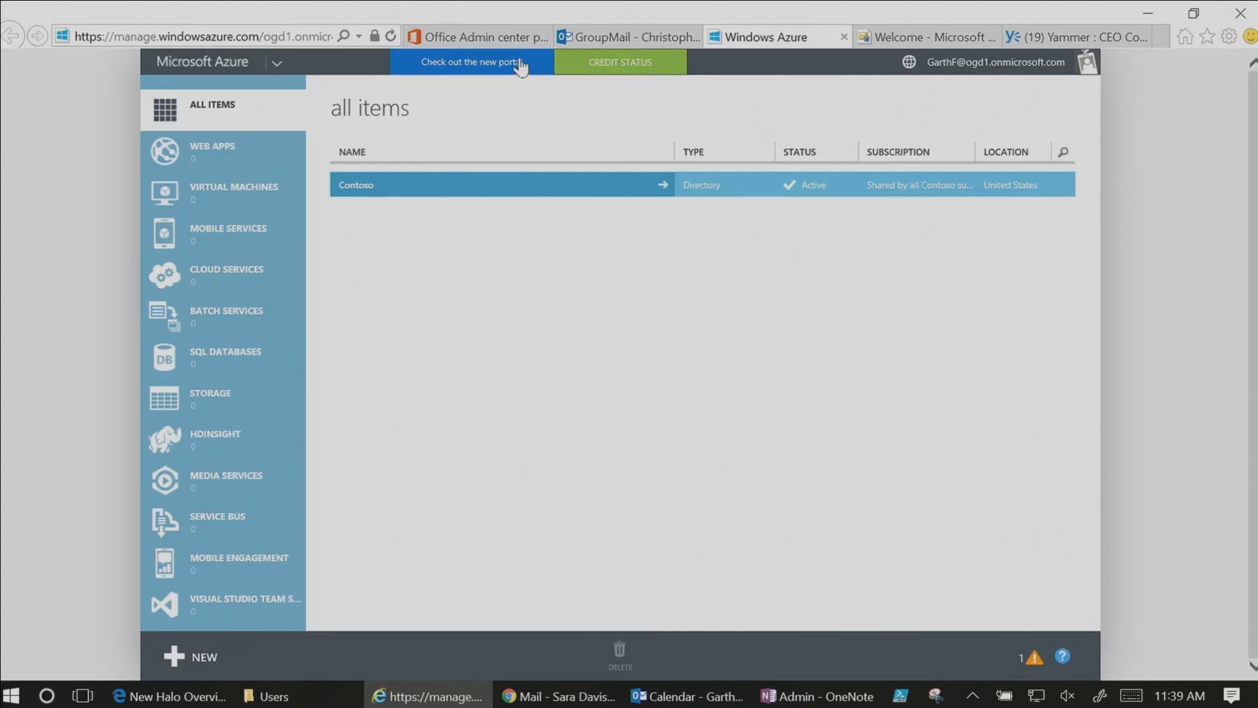
# Switch to the Office 365 Admin center, list the organization's groups and view the details of the Big Wigs group.
pyautogui.click(486, 37)
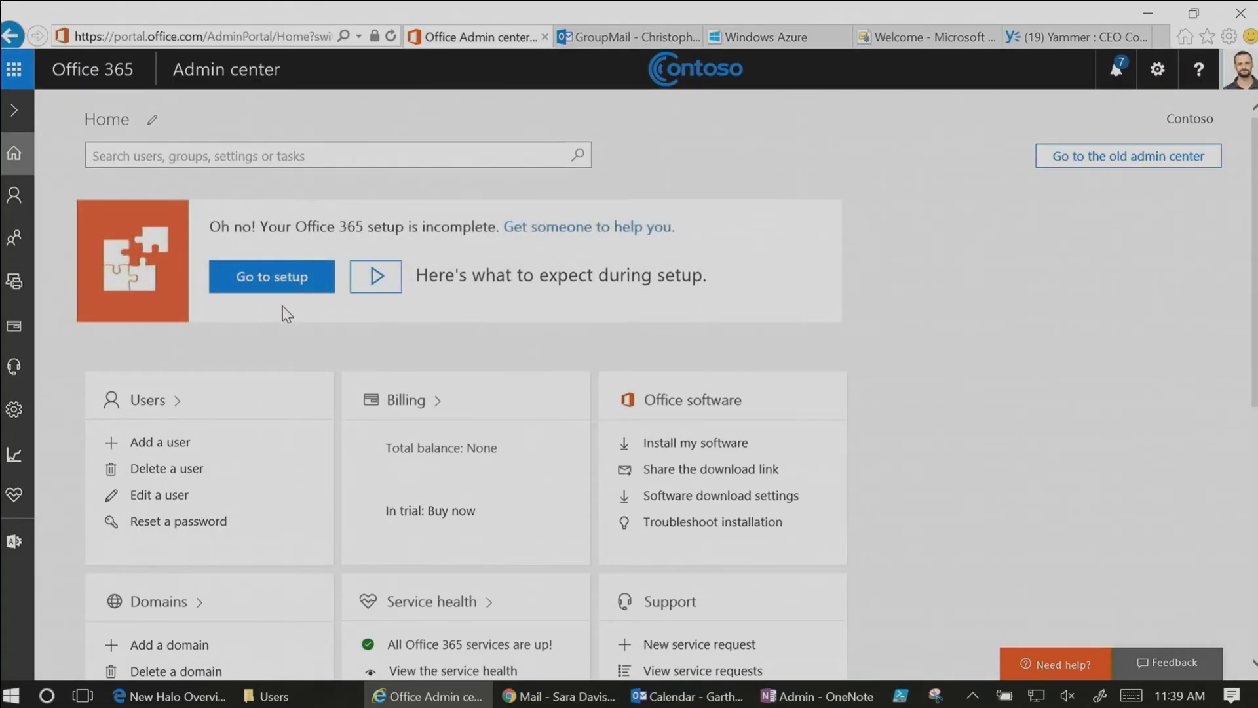
pyautogui.click(14, 195)
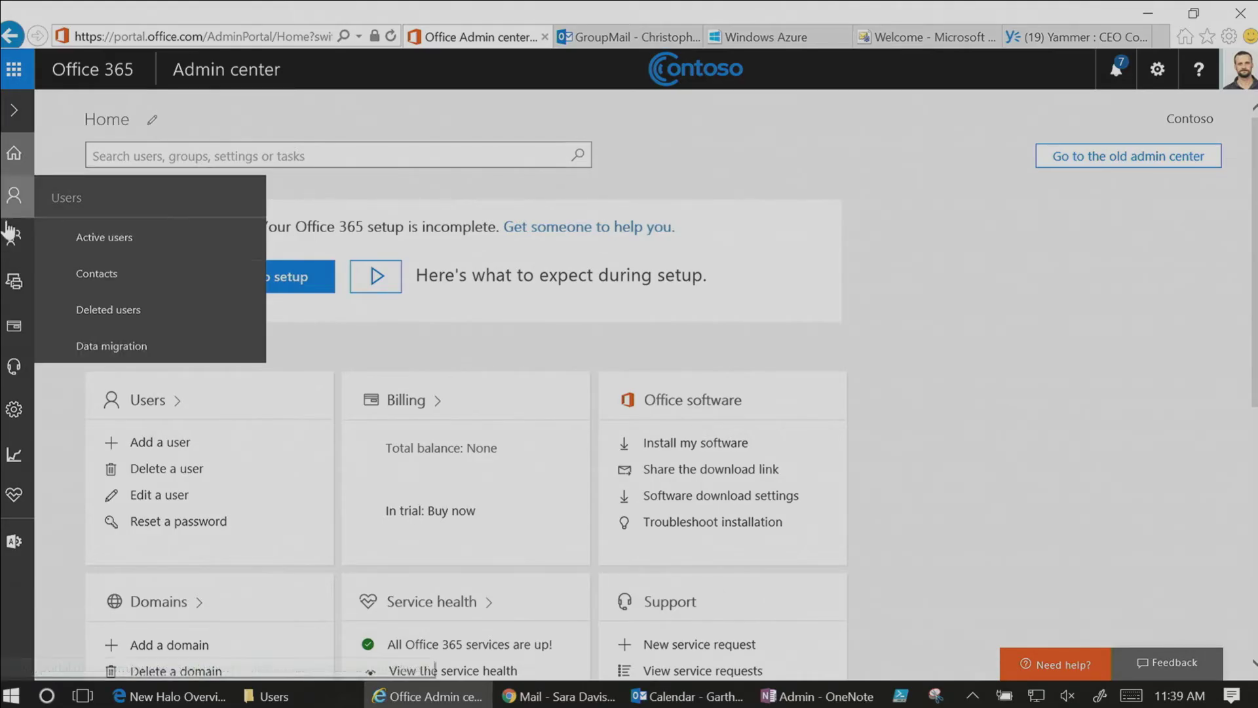
pyautogui.click(13, 236)
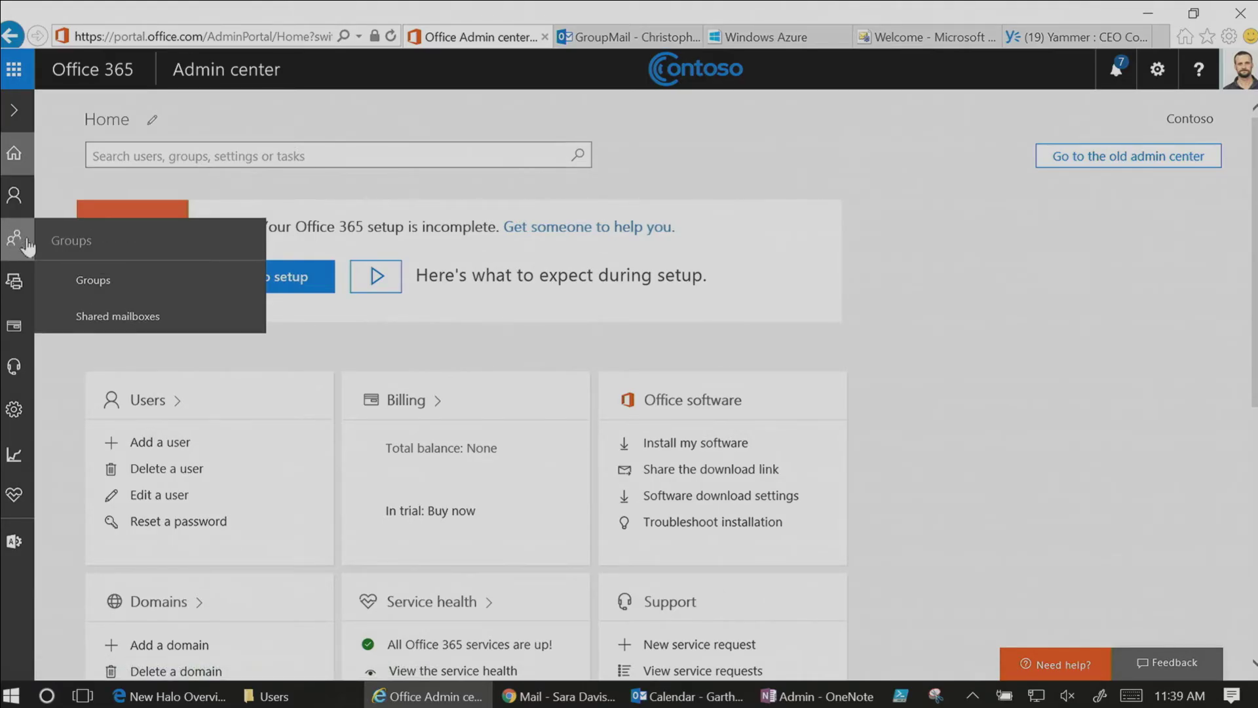
pyautogui.click(107, 280)
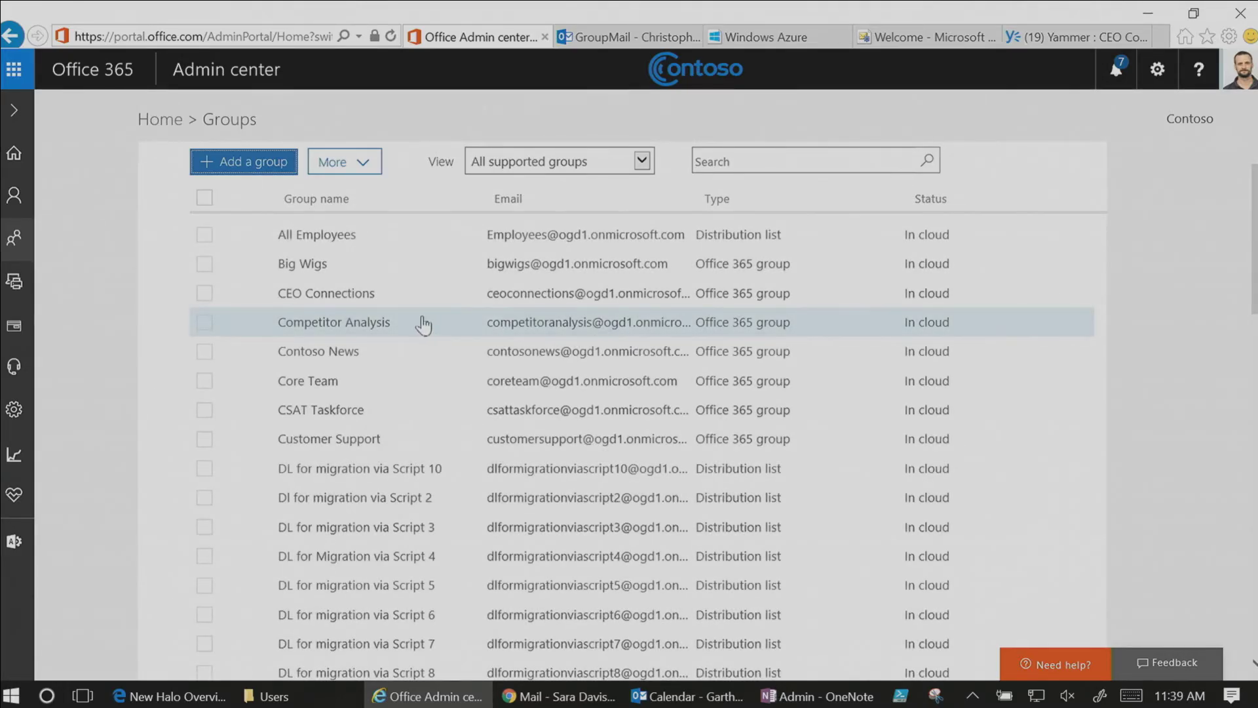
pyautogui.click(336, 275)
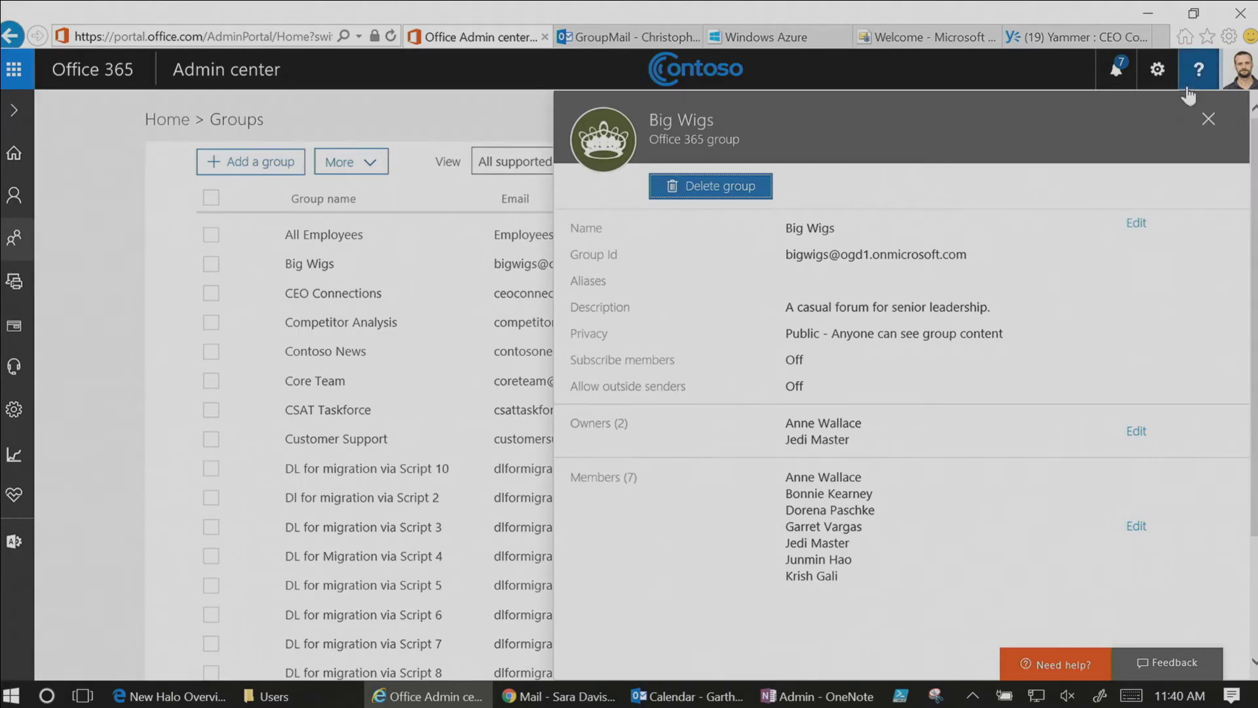
# Switch to Outlook, open the Engineering group for editing and set its classification to High.
pyautogui.click(609, 38)
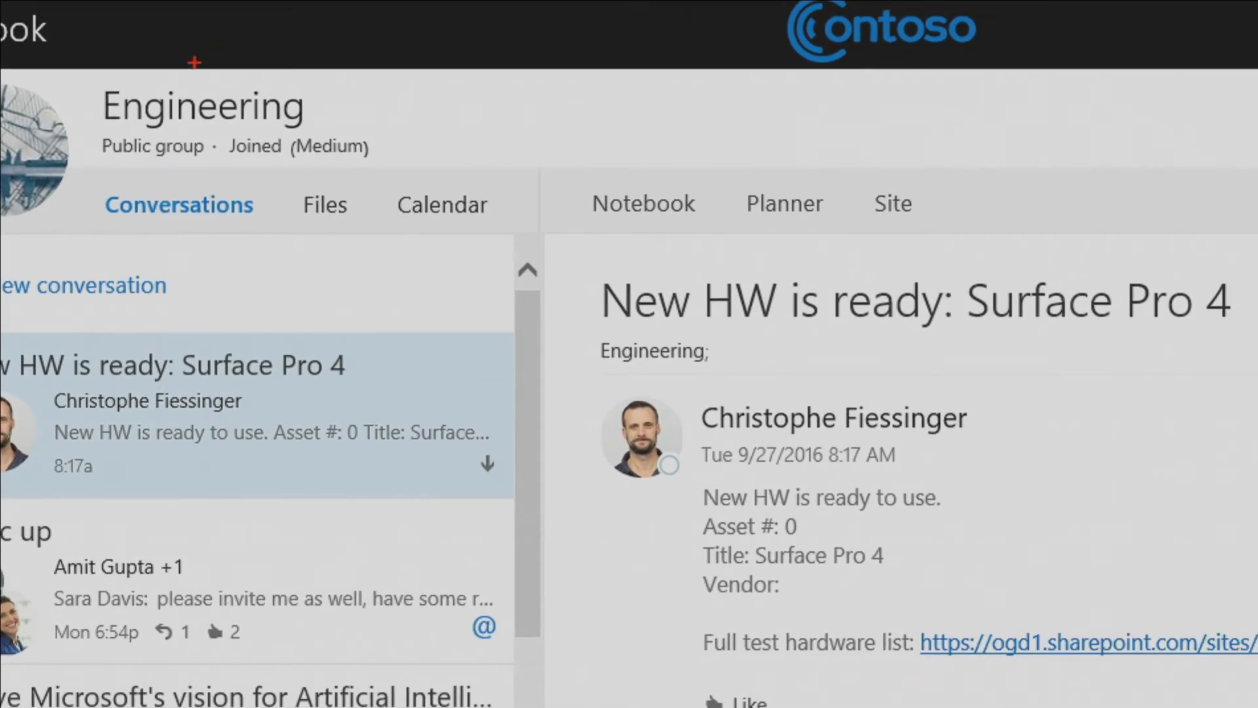
pyautogui.moveTo(358, 123)
pyautogui.mouseDown()
pyautogui.moveTo(255, 119)
pyautogui.moveTo(464, 183)
pyautogui.moveTo(159, 136)
pyautogui.mouseUp()
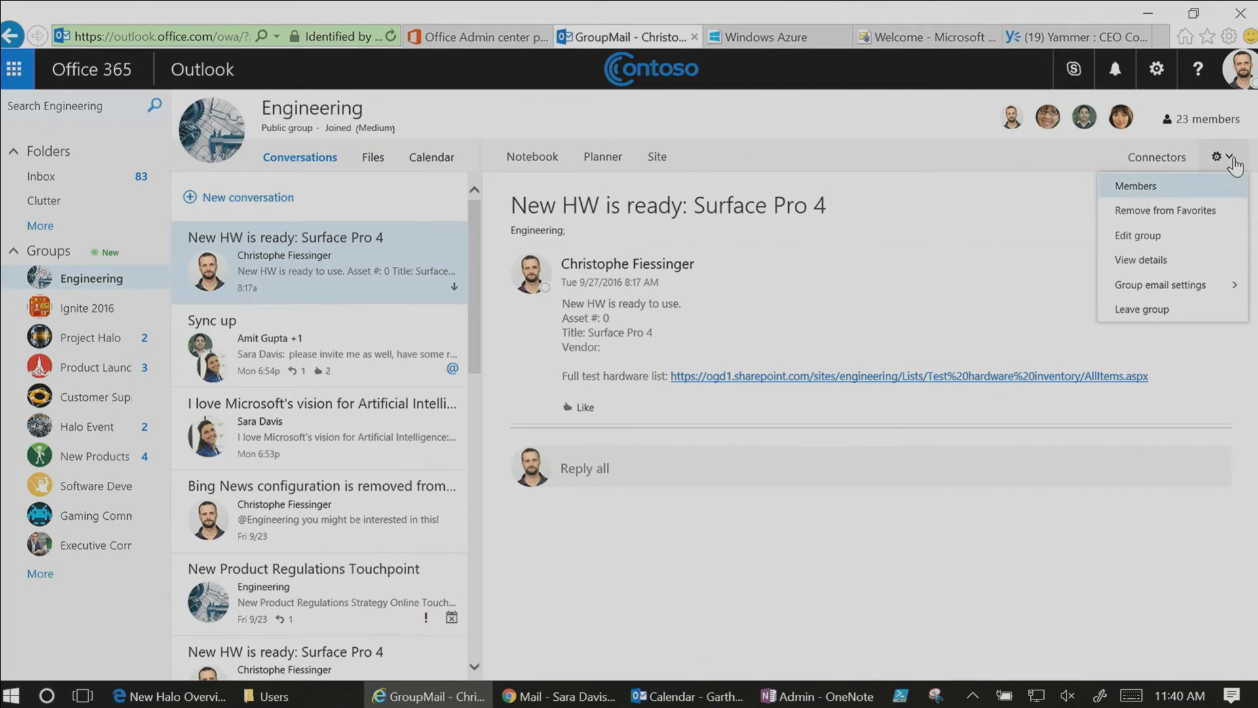
pyautogui.click(1140, 235)
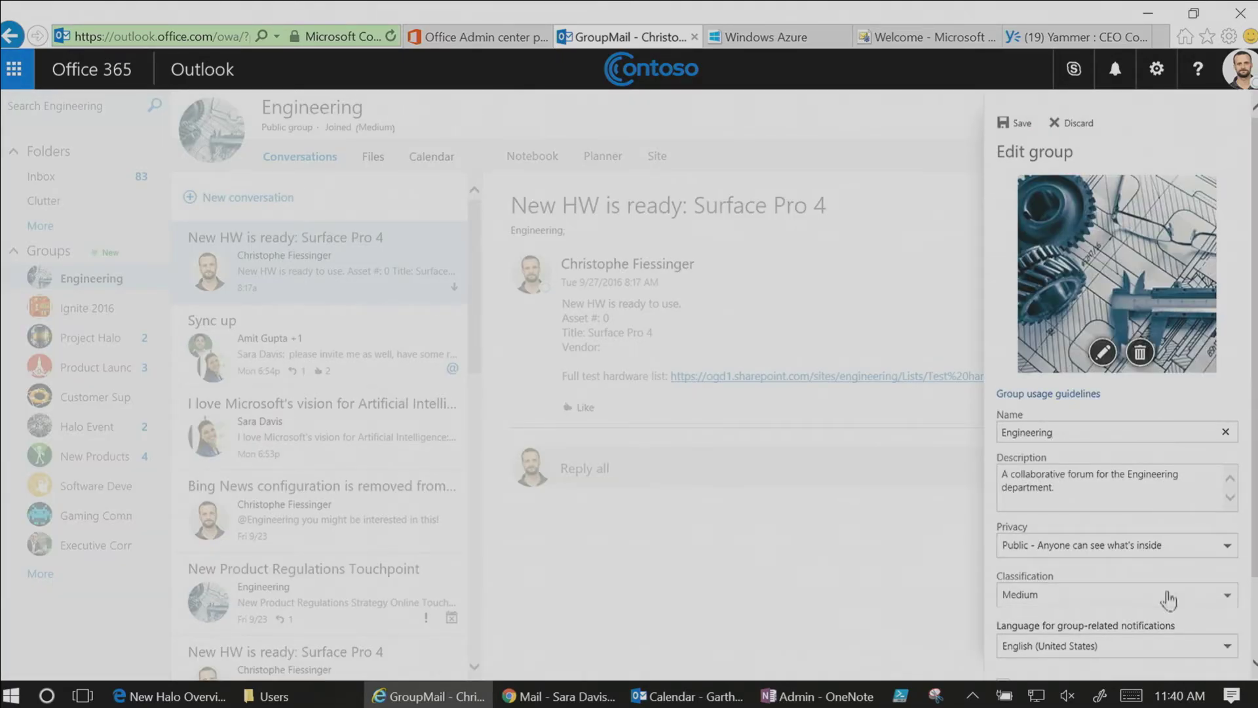
pyautogui.click(1054, 597)
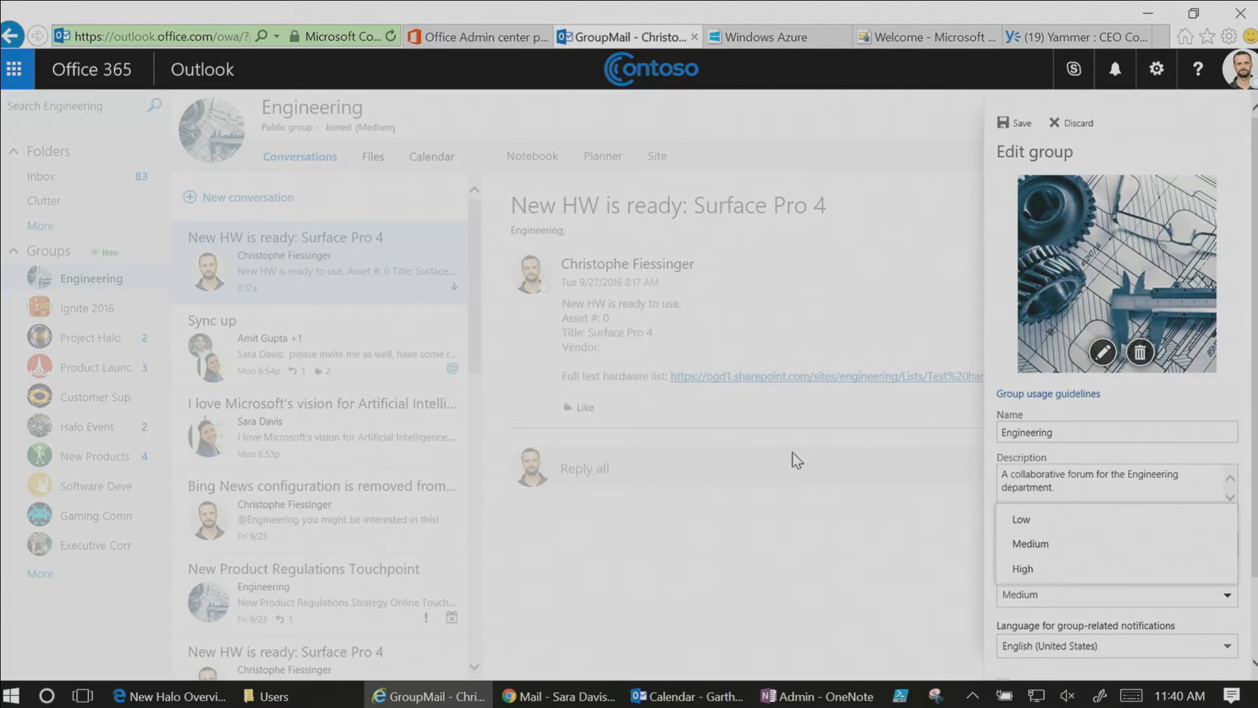
pyautogui.click(1021, 570)
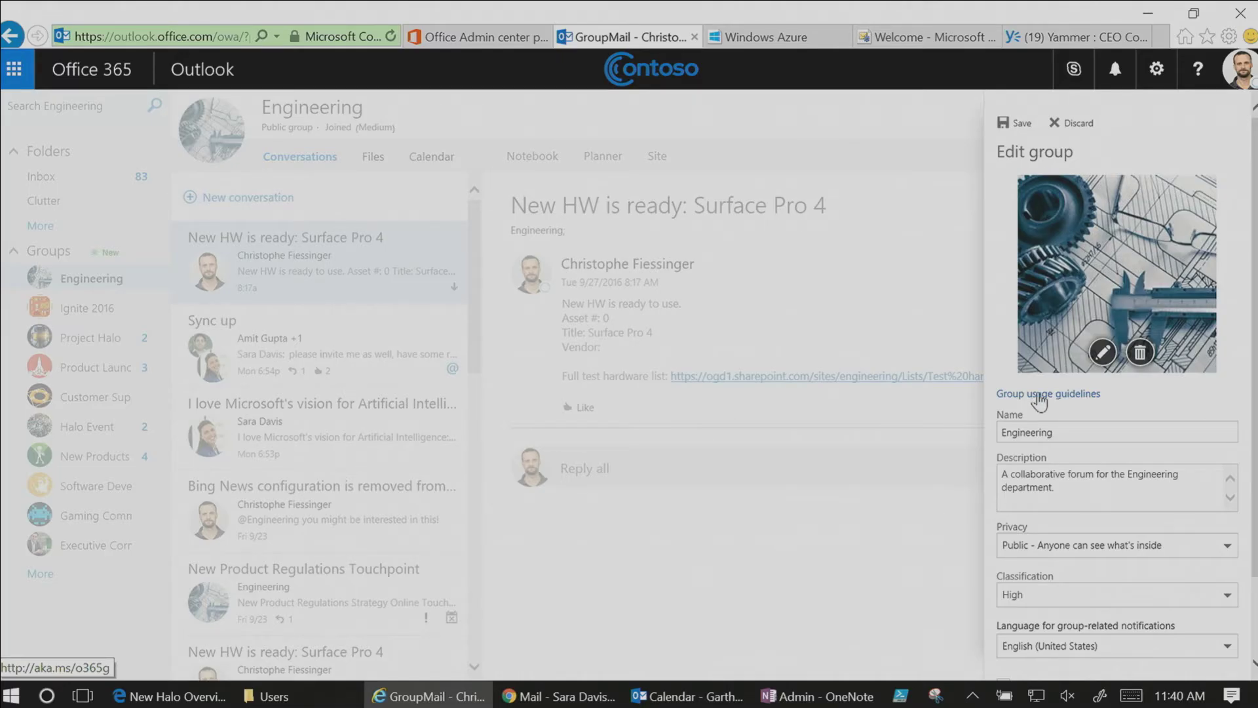
# View the group usage guidelines, return to editing the Engineering group and set its privacy to Private - Only approved members can see what's inside.
pyautogui.click(1072, 394)
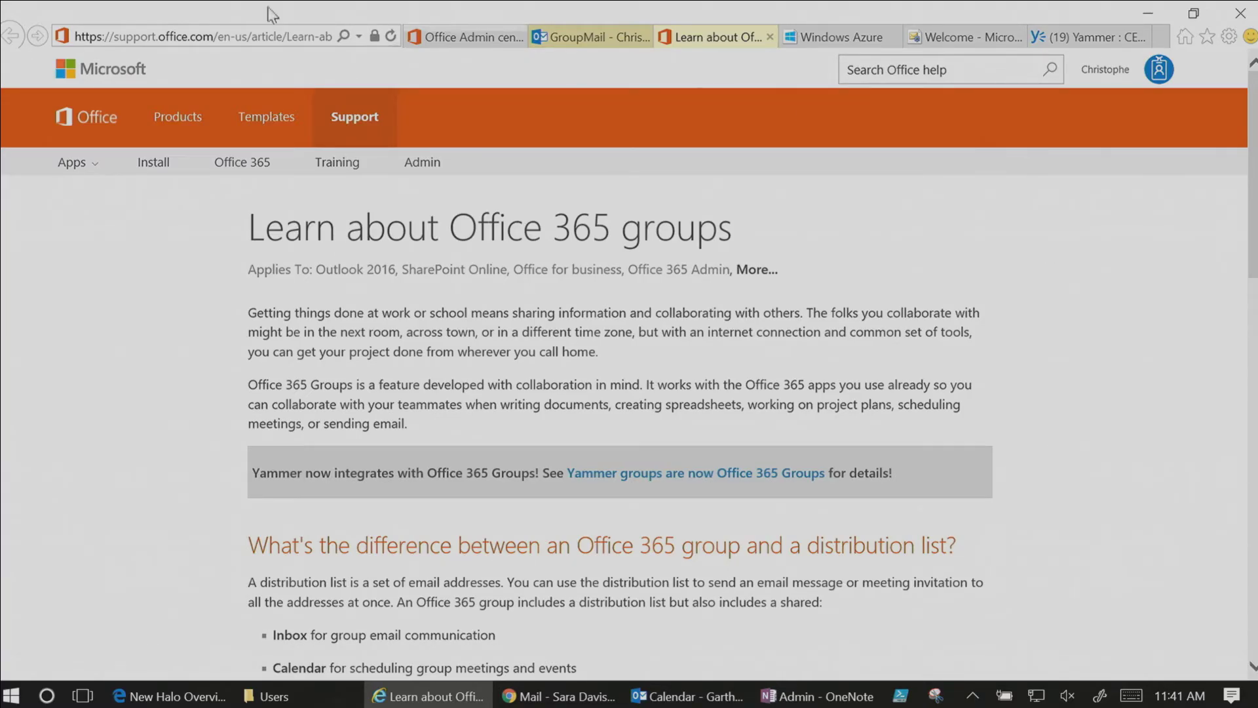
pyautogui.click(557, 38)
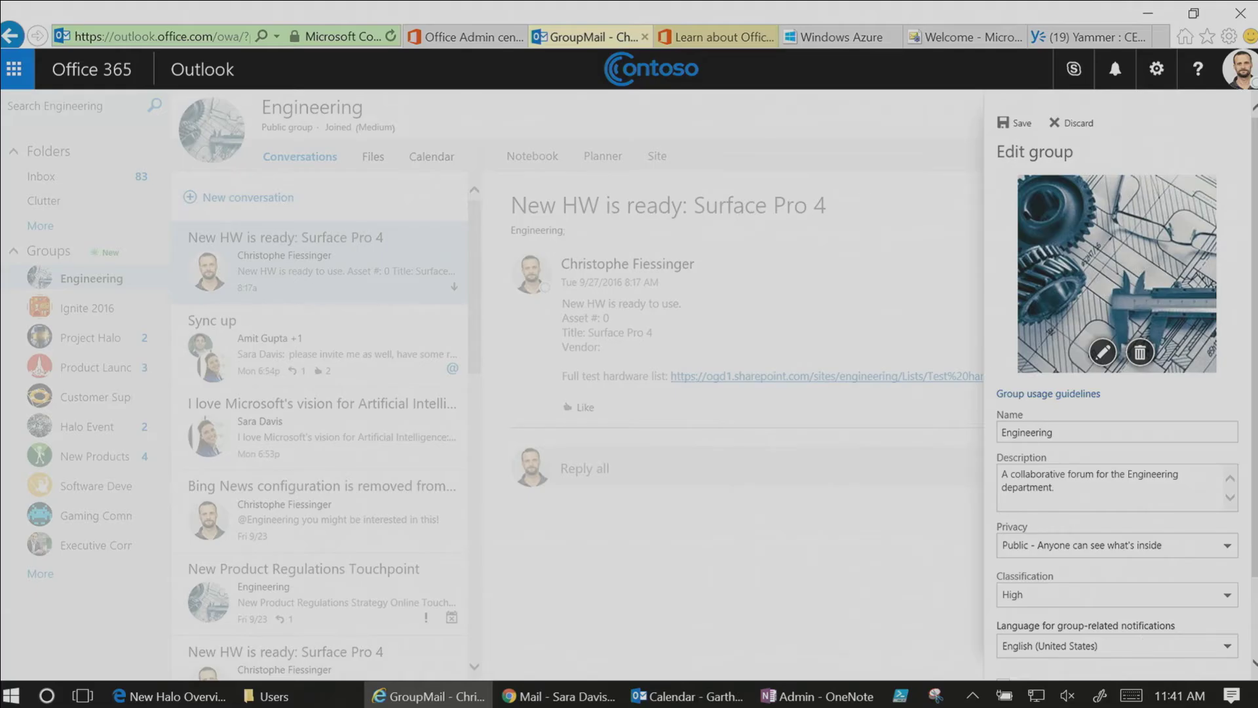
pyautogui.click(1052, 556)
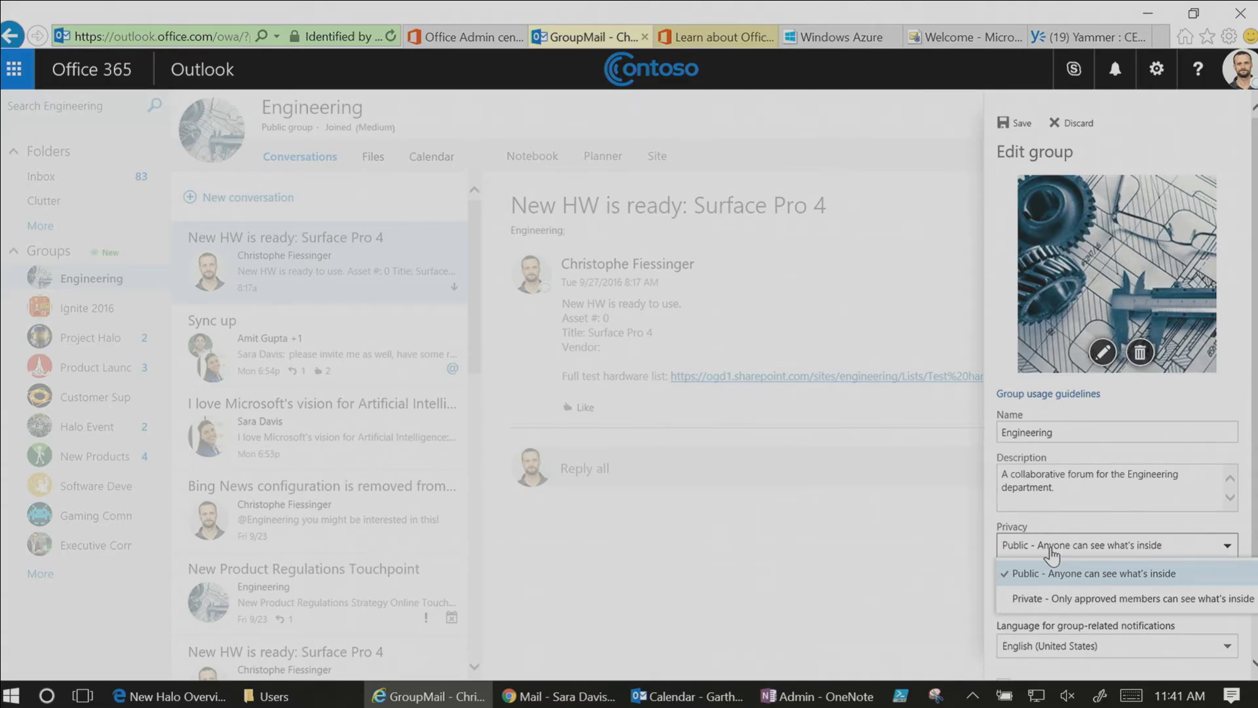
pyautogui.click(1038, 606)
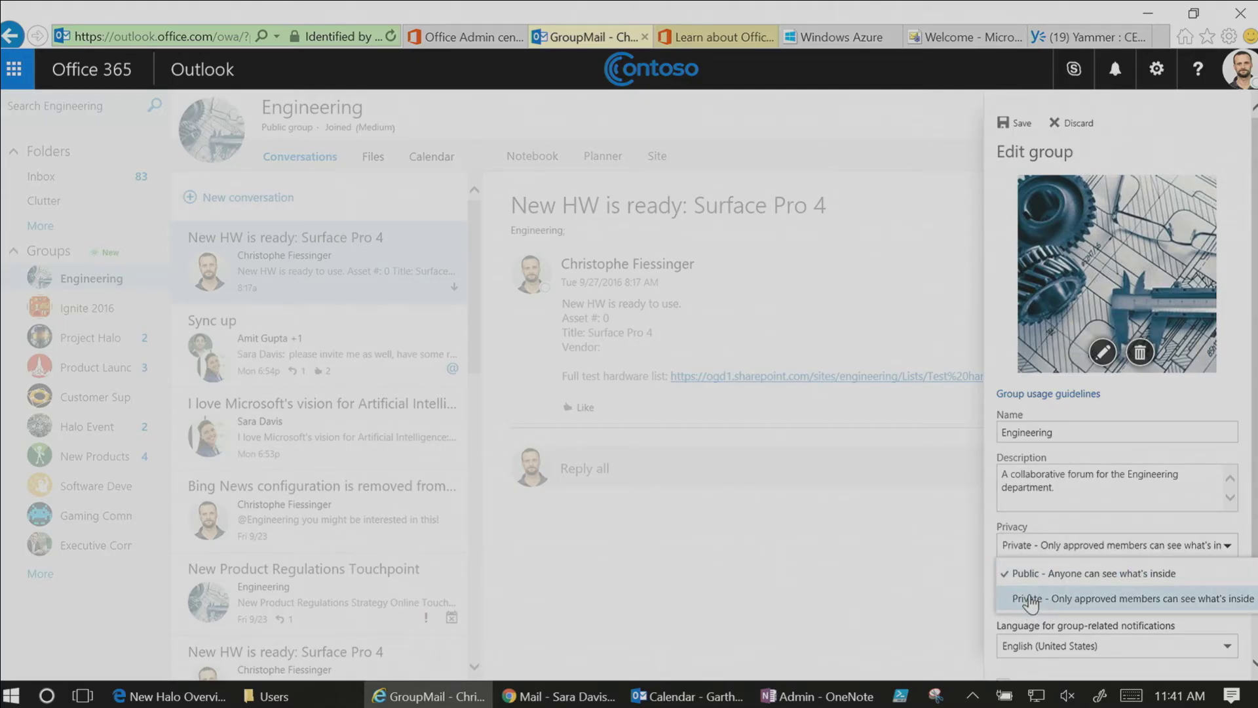
pyautogui.click(1041, 592)
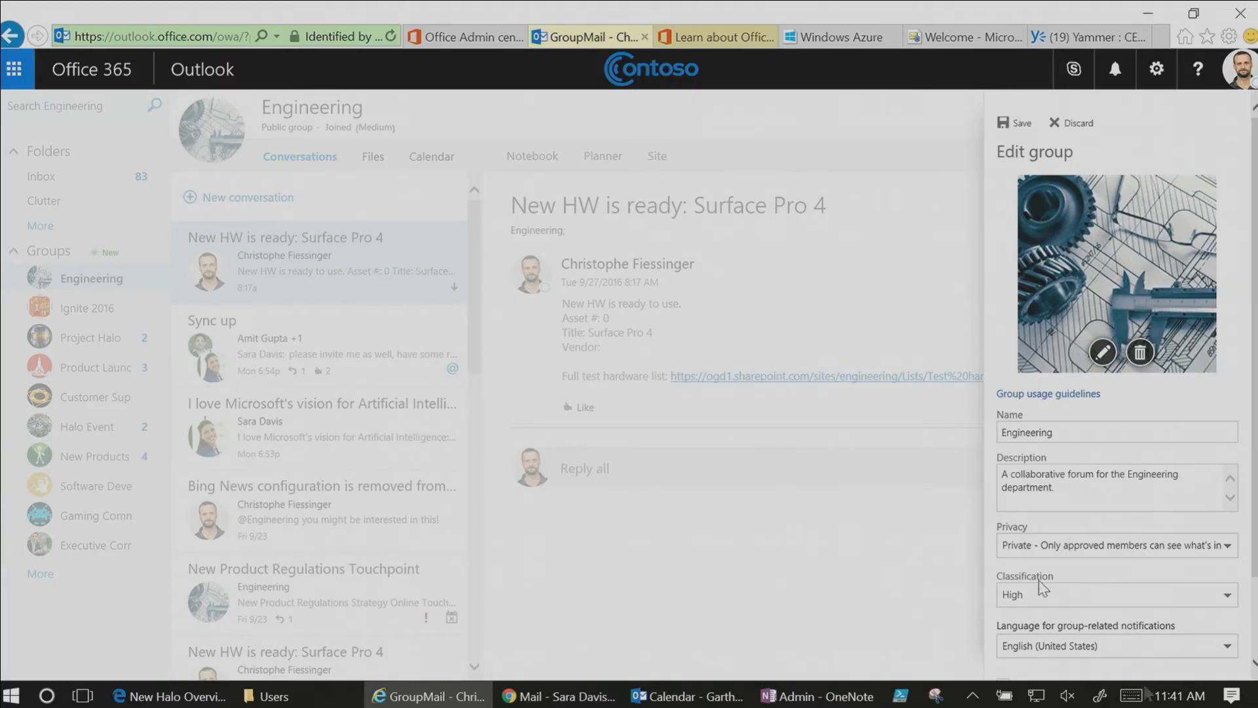
pyautogui.scroll(-2, 1016, 475)
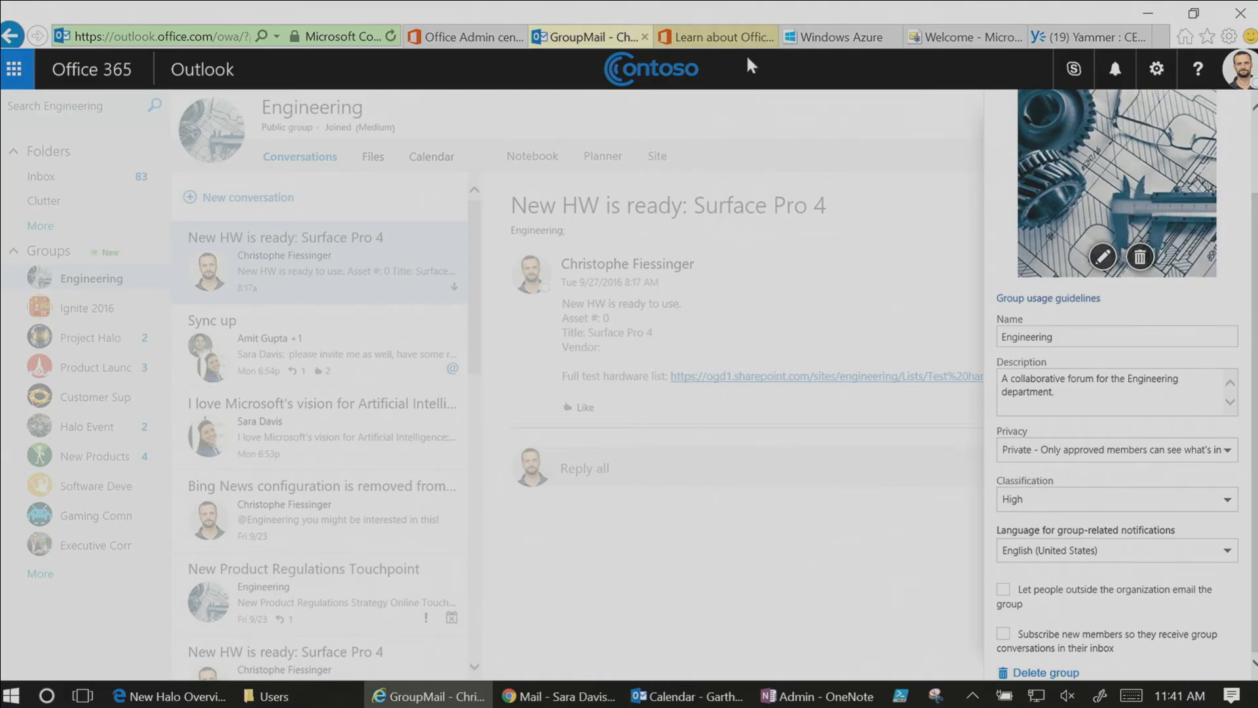
# Switch to the Microsoft Azure portal and open the Big Wigs group in the Contoso directory.
pyautogui.click(835, 44)
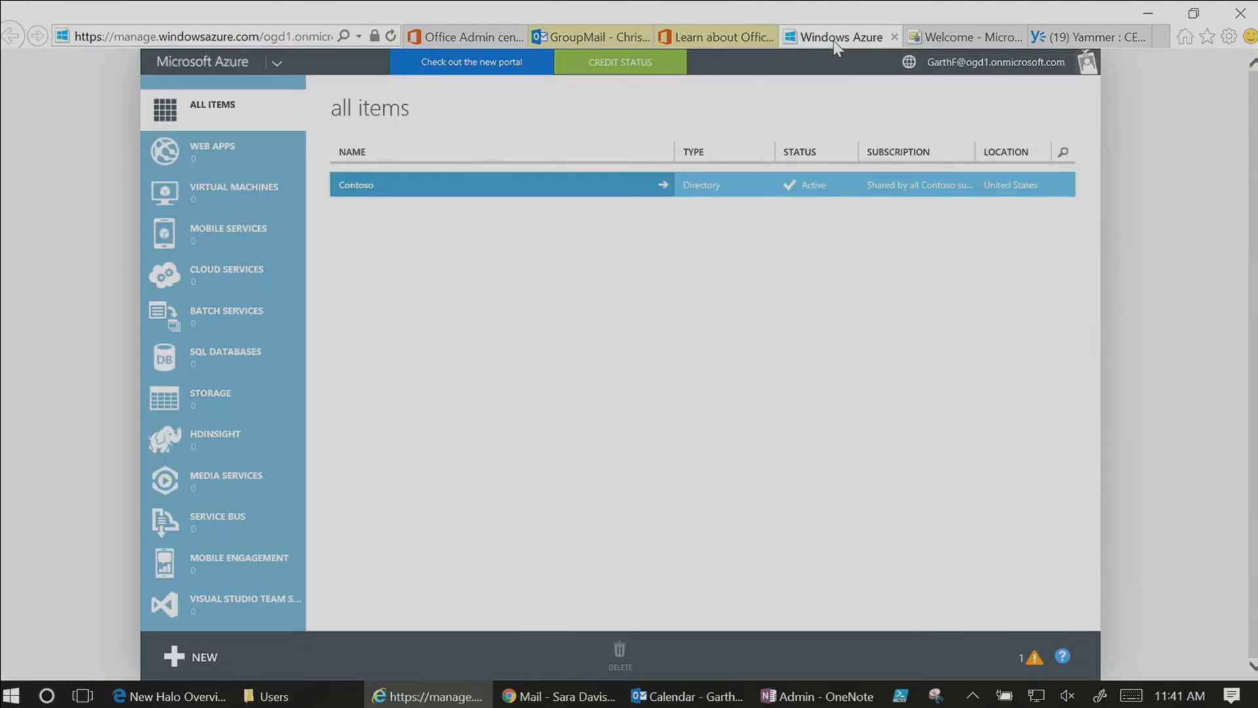
pyautogui.click(662, 185)
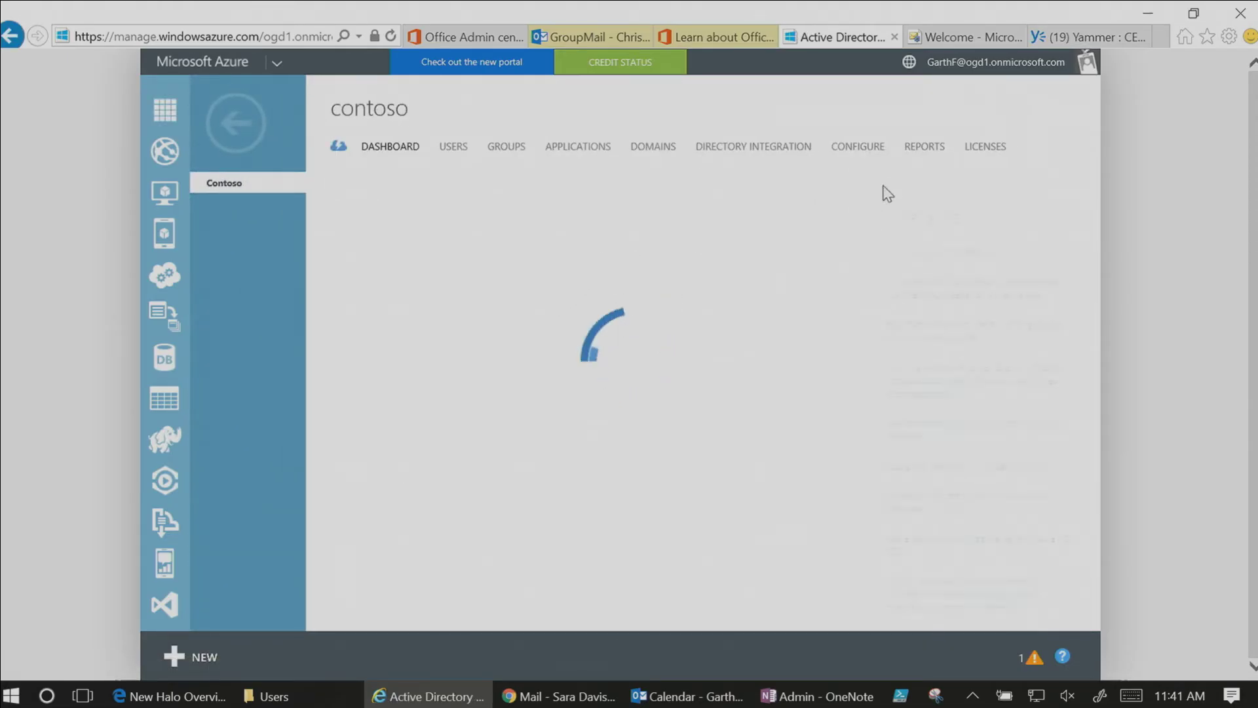
pyautogui.click(516, 150)
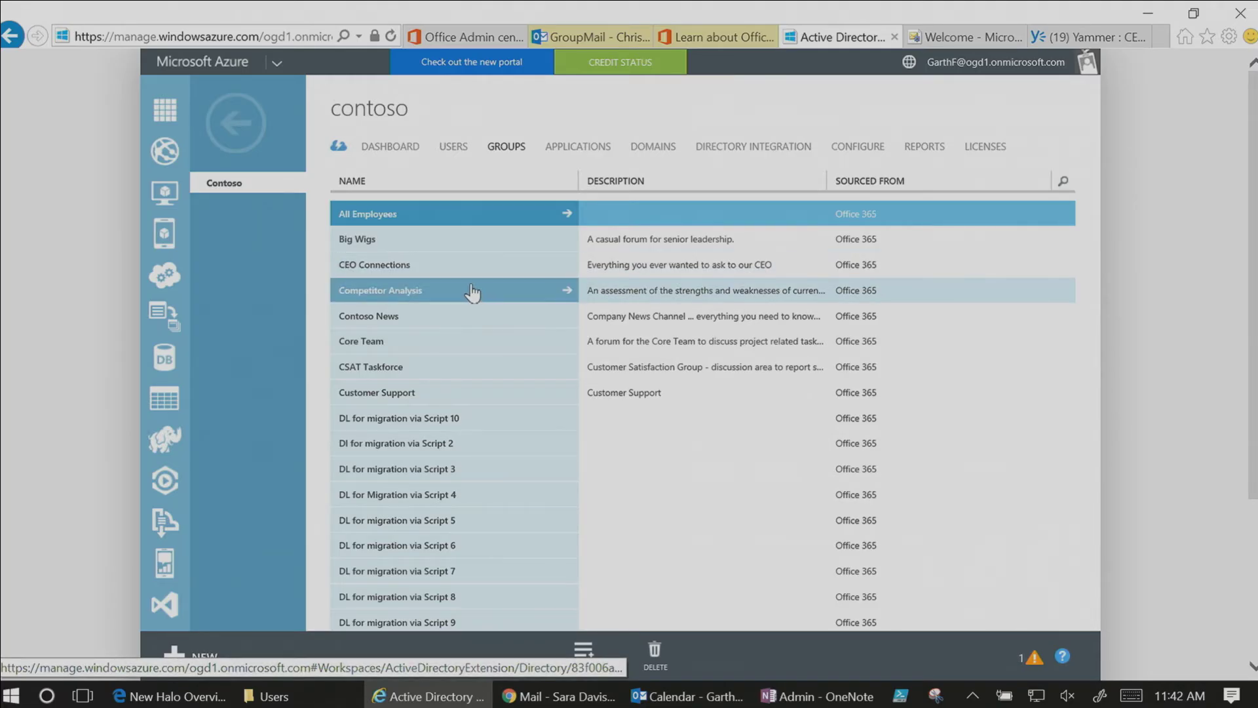
pyautogui.click(397, 241)
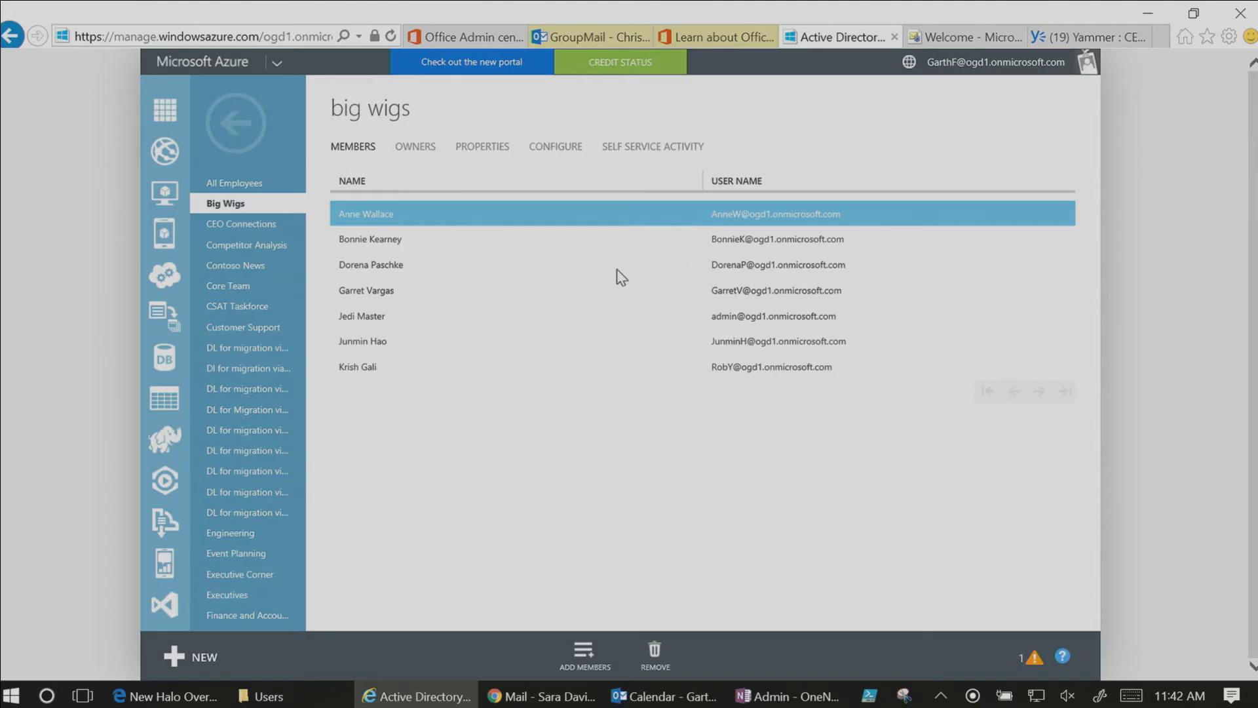
# Enable dynamic memberships for Big Wigs with the rule department Equals (-eq) "dfgsadh'", save it, and display it as an advanced rule.
pyautogui.click(551, 153)
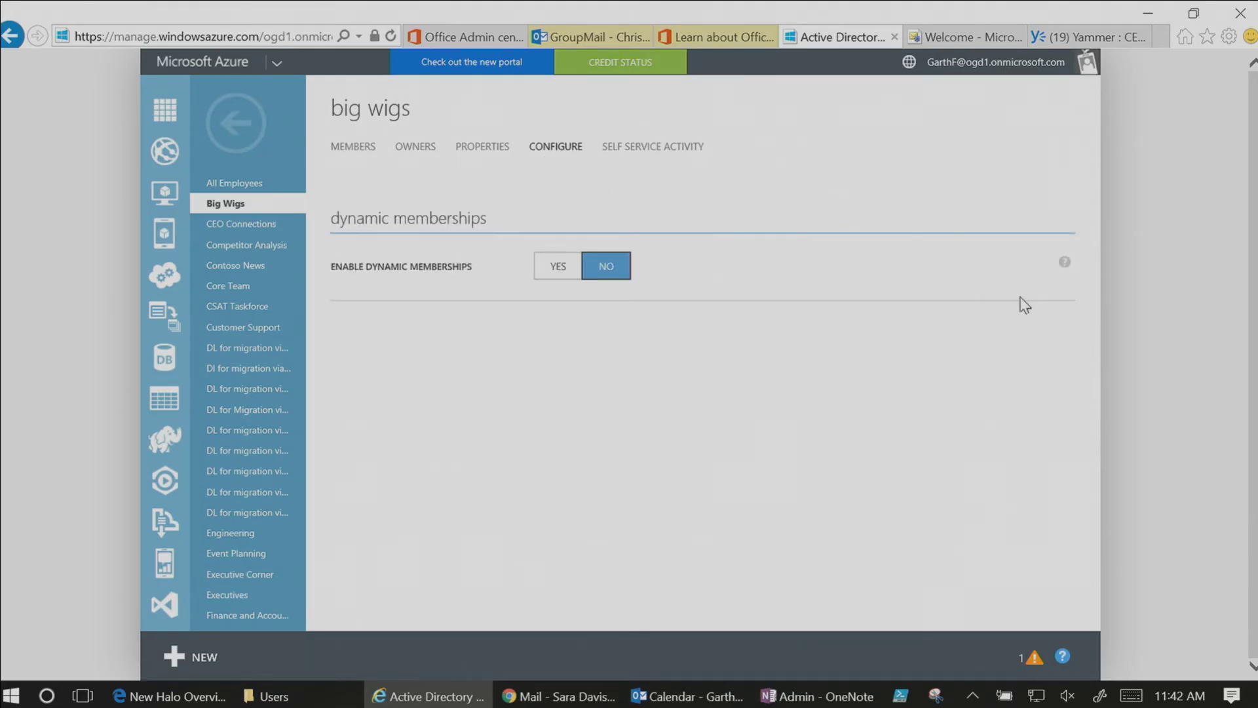
pyautogui.click(557, 266)
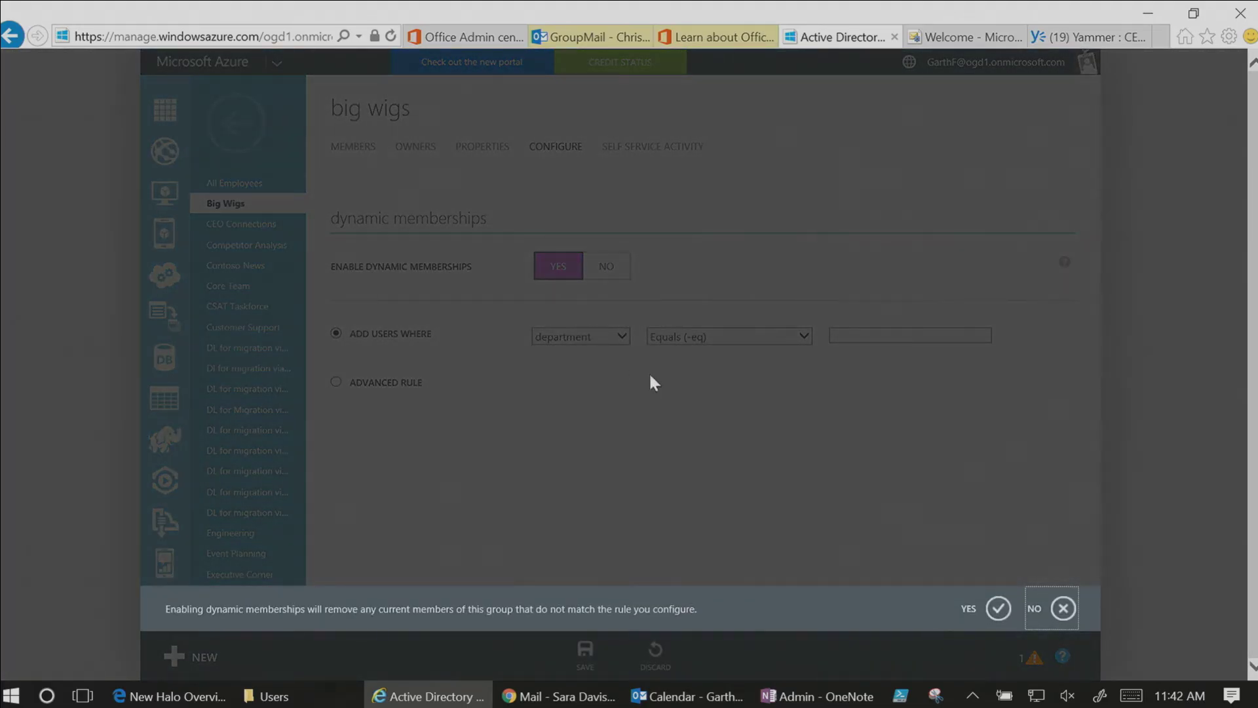
pyautogui.click(998, 608)
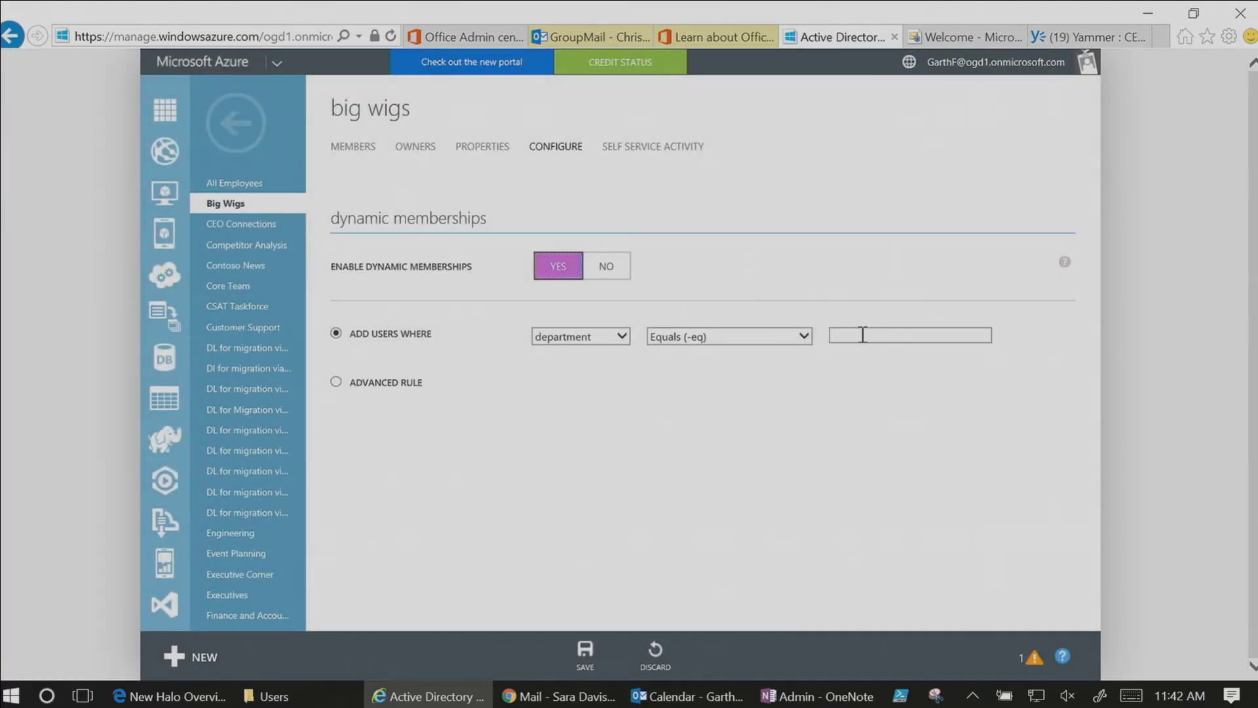
pyautogui.click(626, 340)
pyautogui.scroll(-5, 632, 350)
pyautogui.scroll(5, 629, 335)
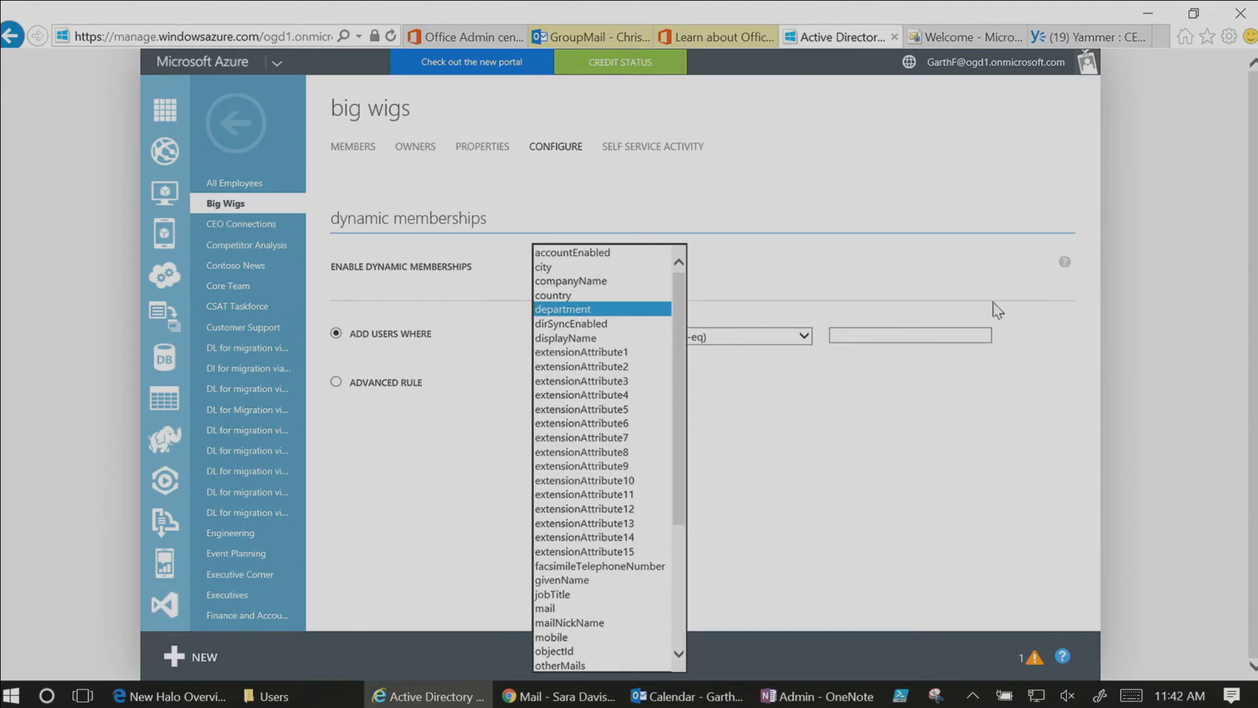
pyautogui.click(925, 334)
pyautogui.write("dfgsadh'")
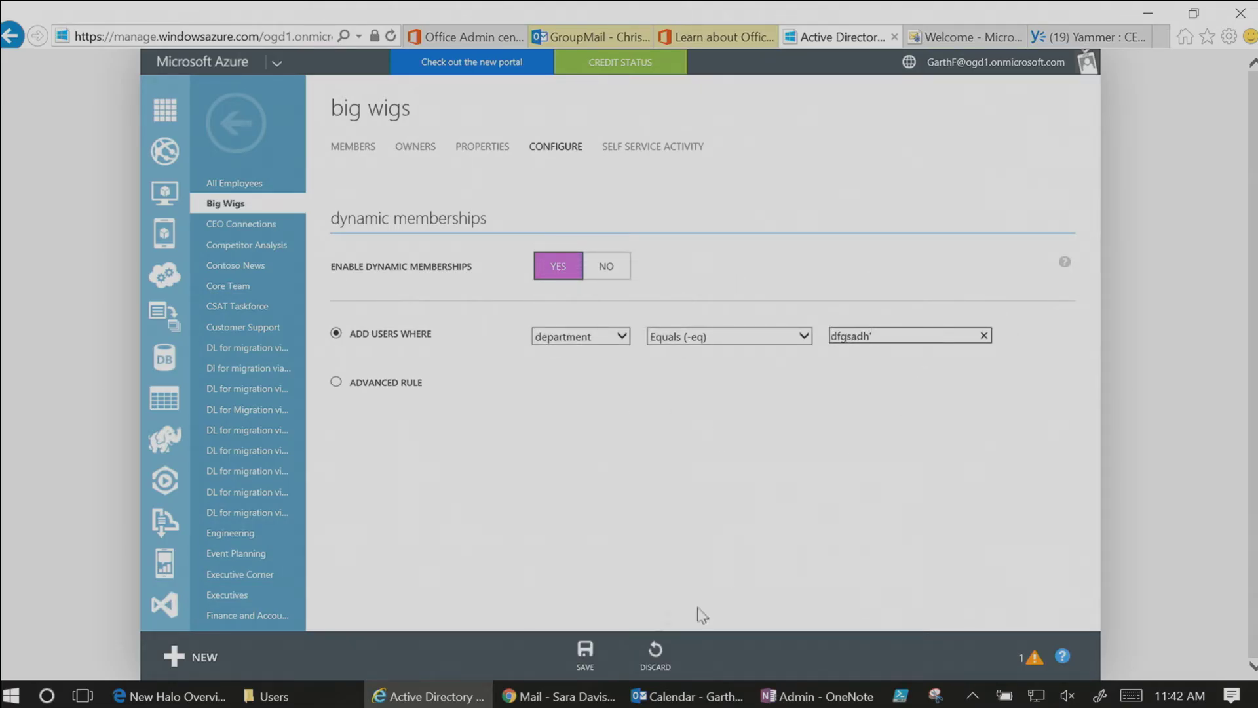
pyautogui.click(599, 675)
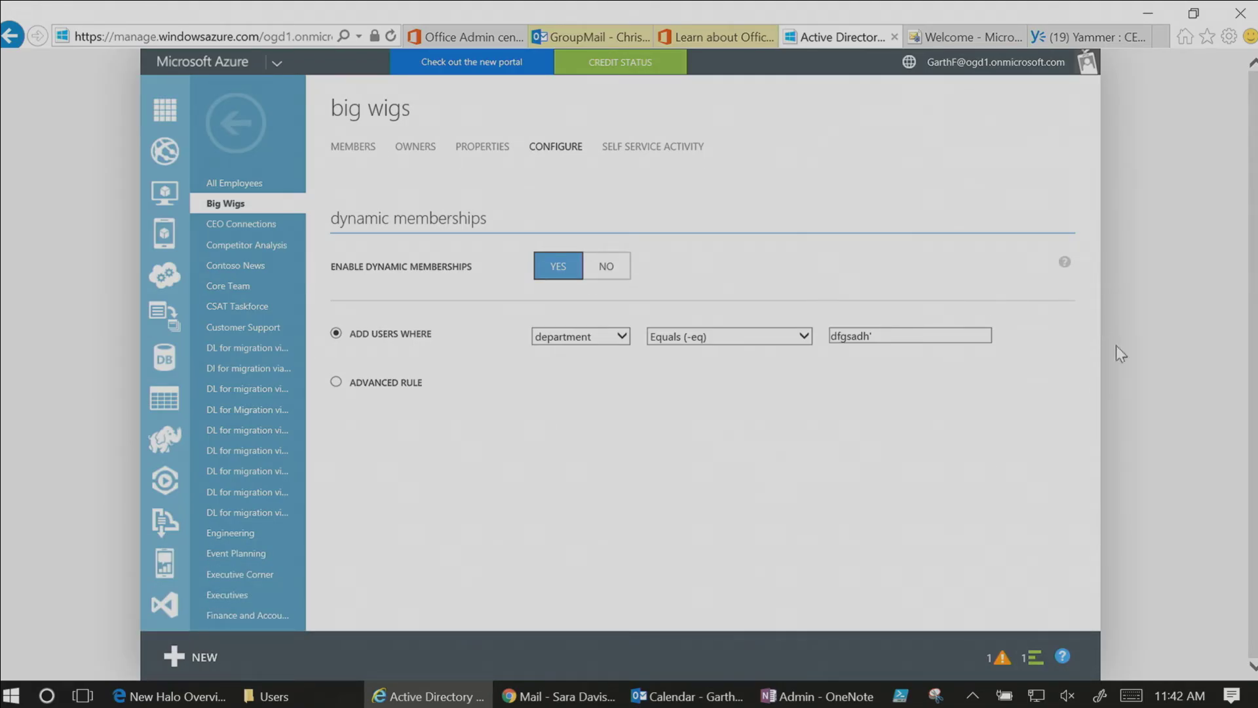
pyautogui.click(335, 382)
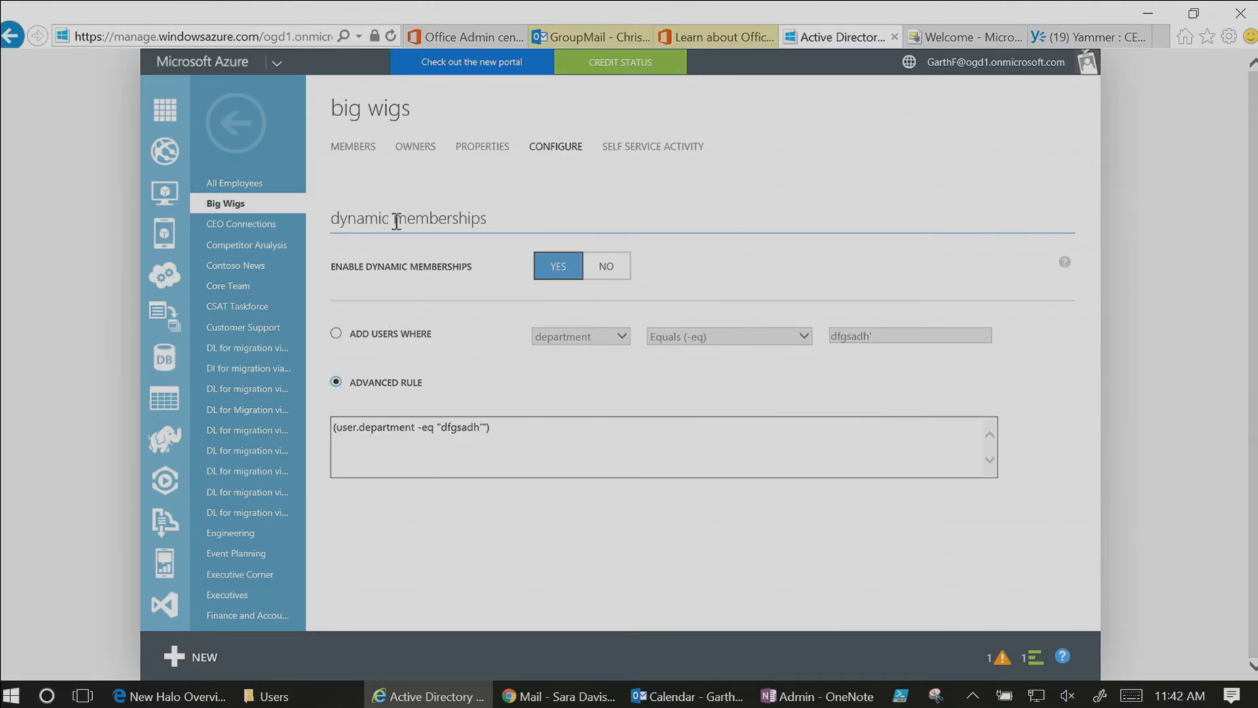
# Return to the Contoso directory, open its Audit report and examine the "Add group" event for Logo Design Halo.
pyautogui.click(196, 88)
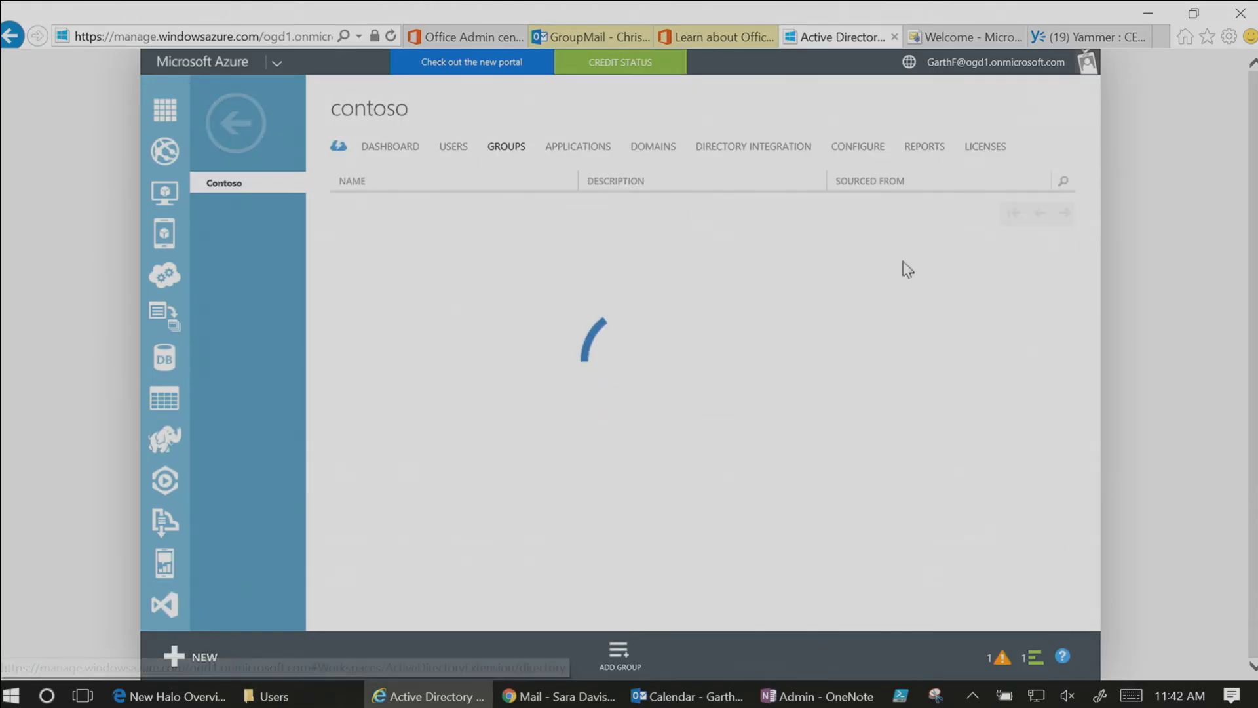
pyautogui.click(916, 153)
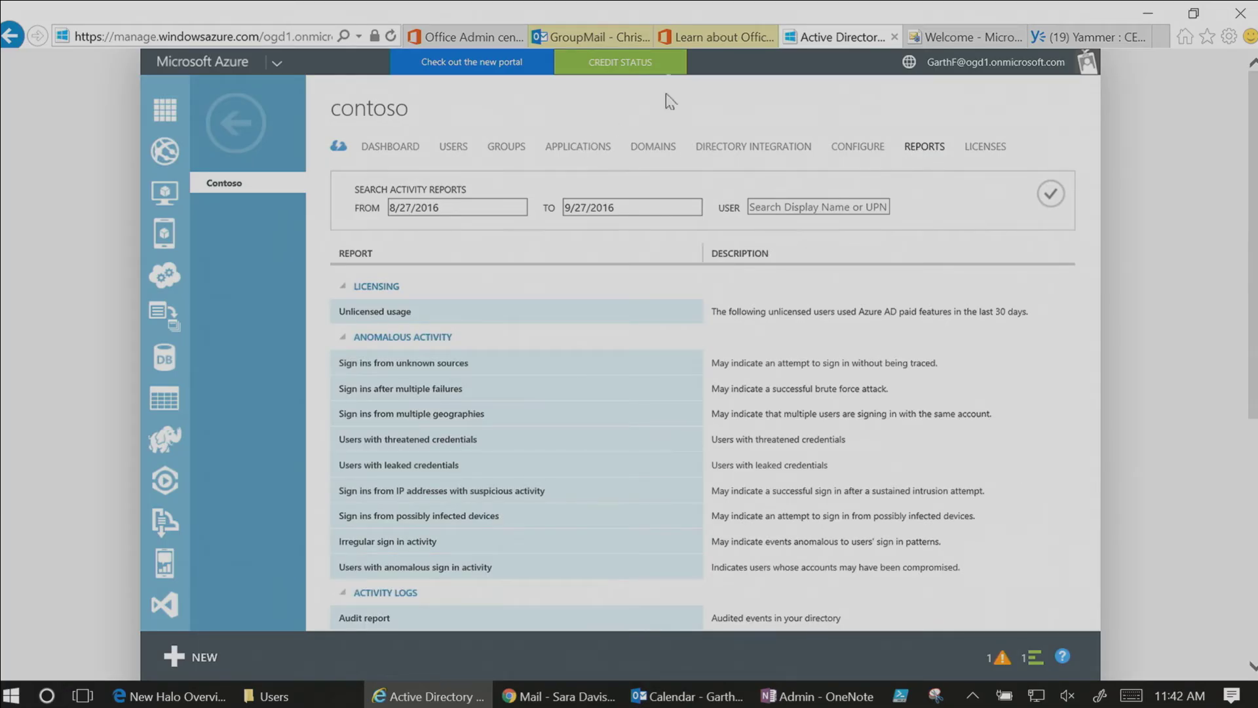
pyautogui.scroll(-3, 632, 491)
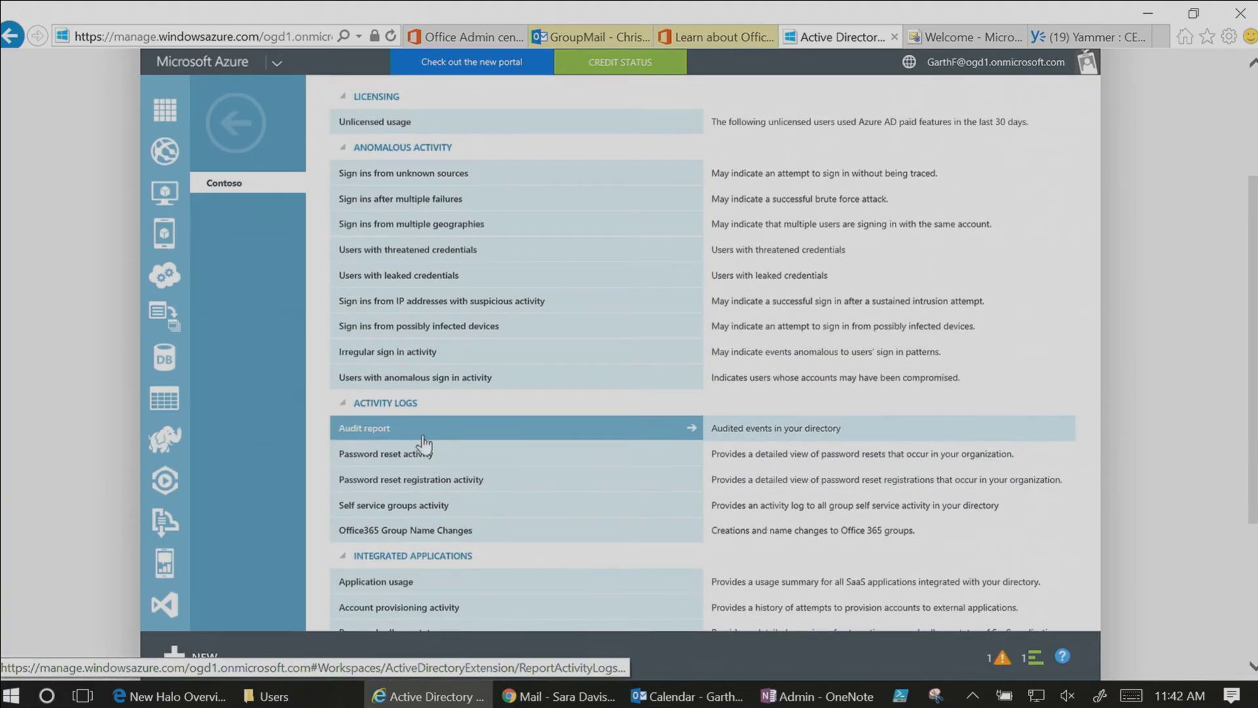
pyautogui.click(424, 437)
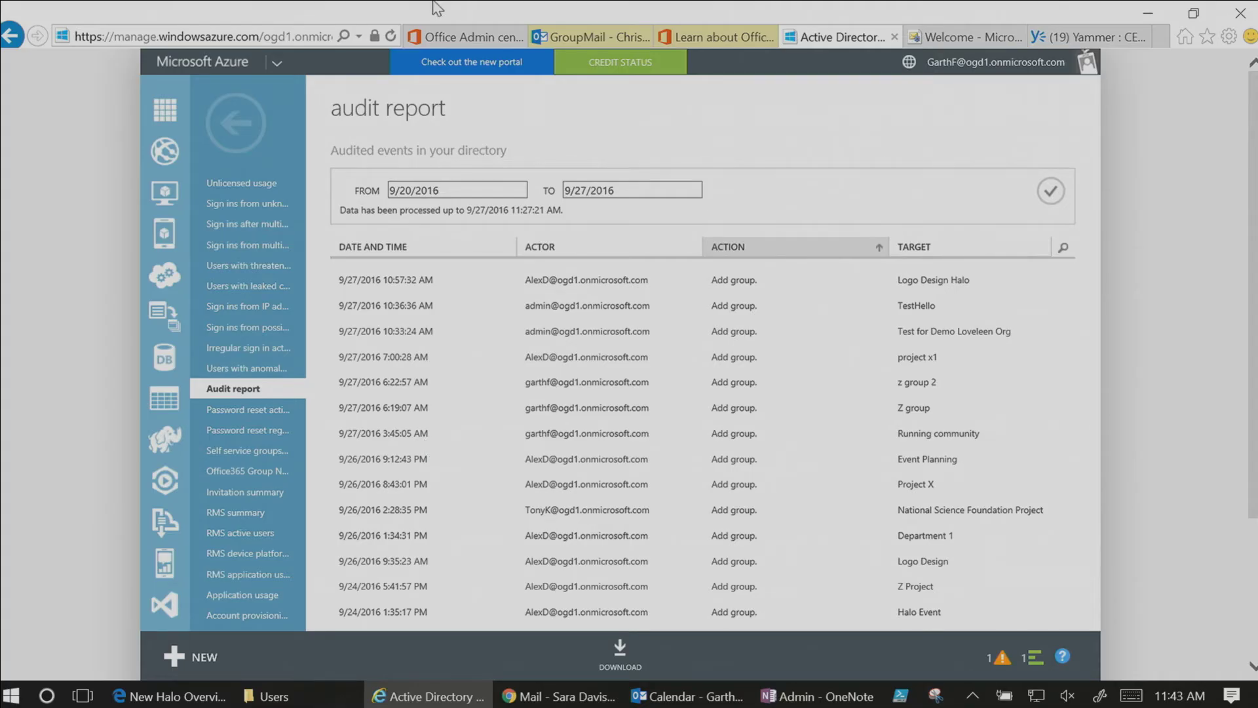
pyautogui.click(764, 288)
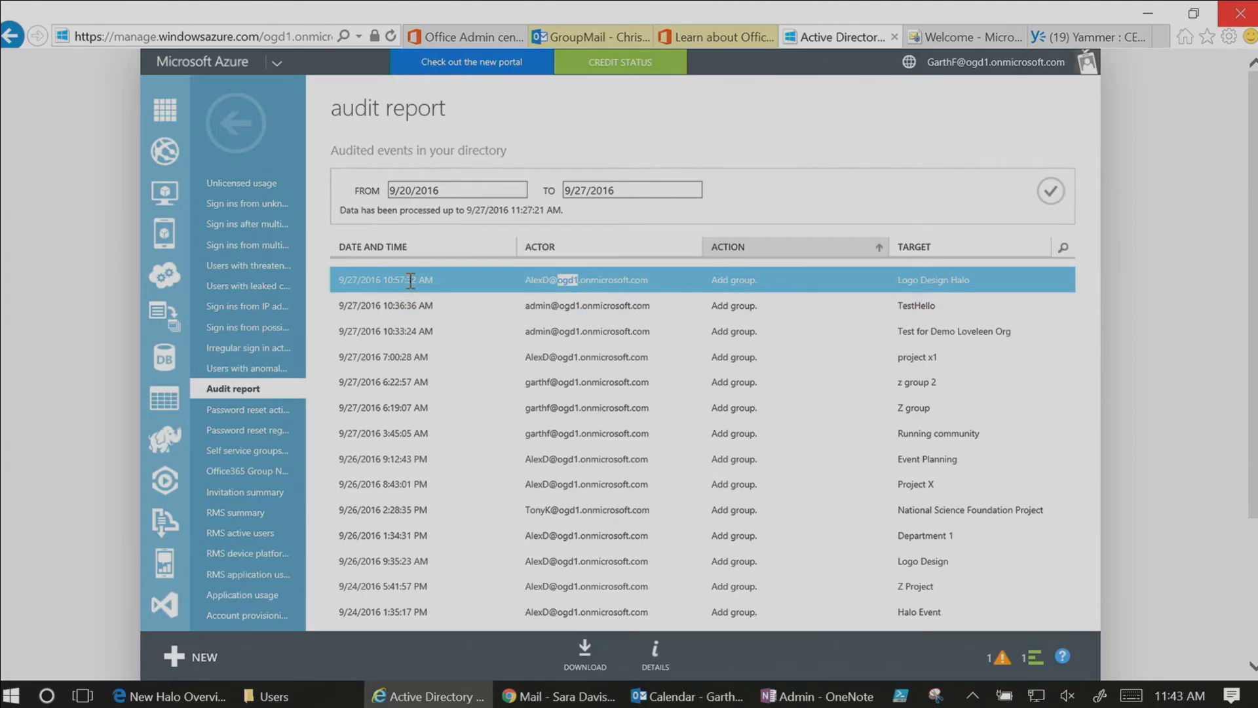
pyautogui.moveTo(970, 280); pyautogui.dragTo(897, 280)
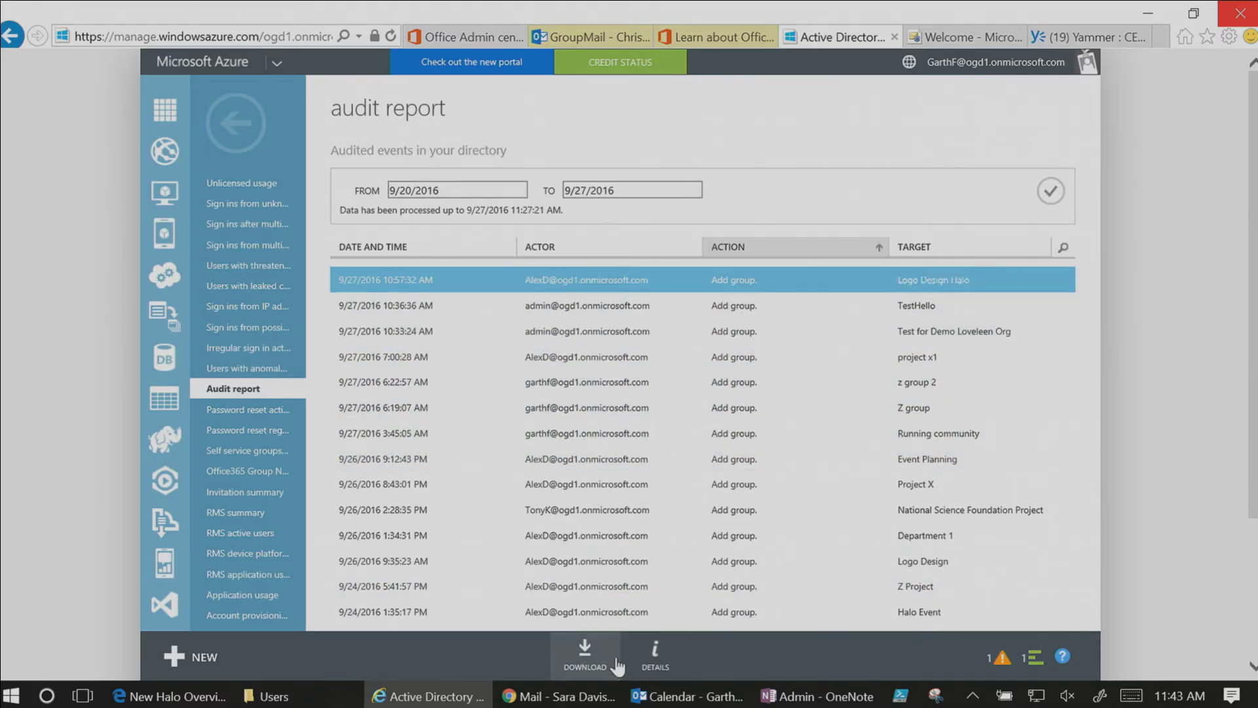
# Download the audit report and dismiss the download notice.
pyautogui.click(585, 650)
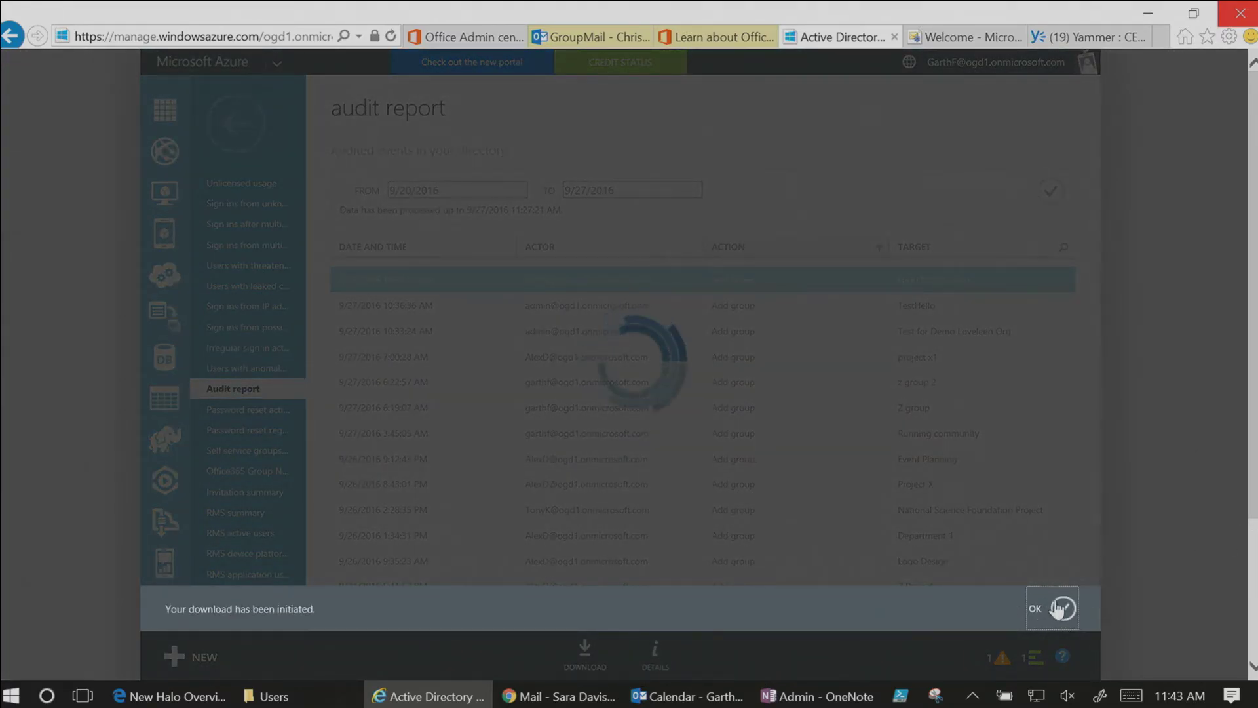
pyautogui.click(1064, 609)
pyautogui.click(1039, 658)
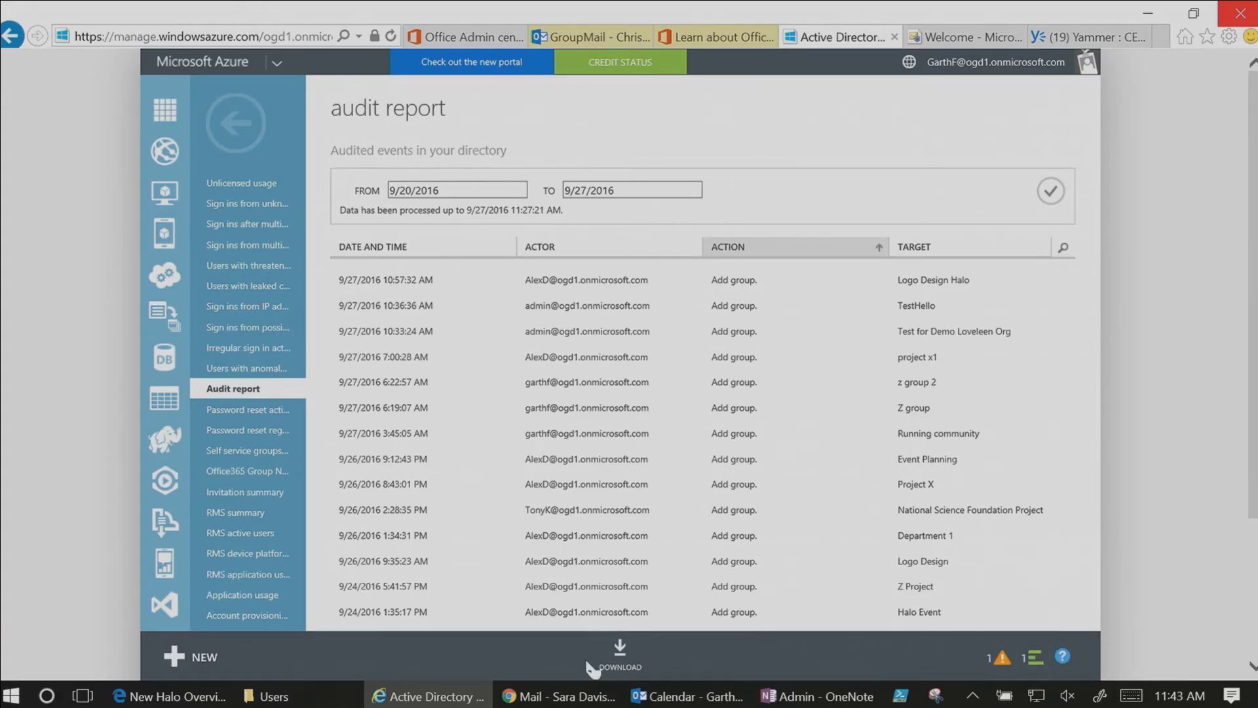
# View the event details of the "Add group" entry for Logo Design Halo in the audit report and close them.
pyautogui.click(378, 280)
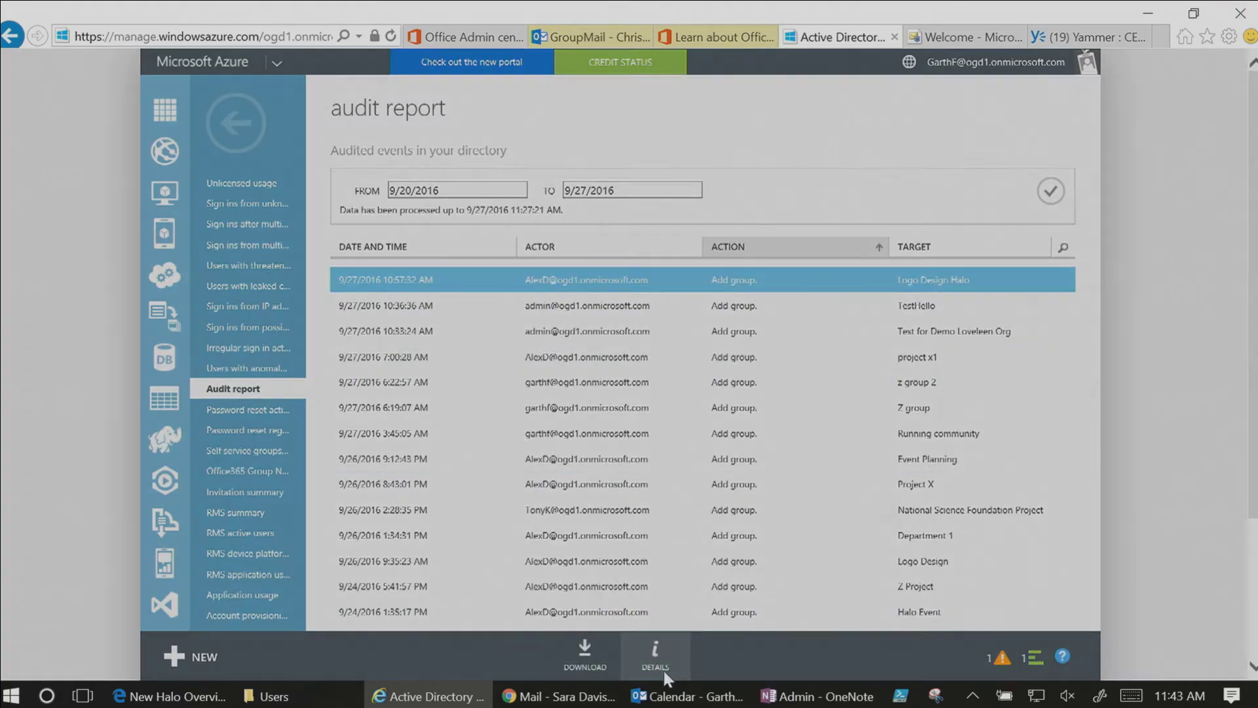
pyautogui.click(659, 660)
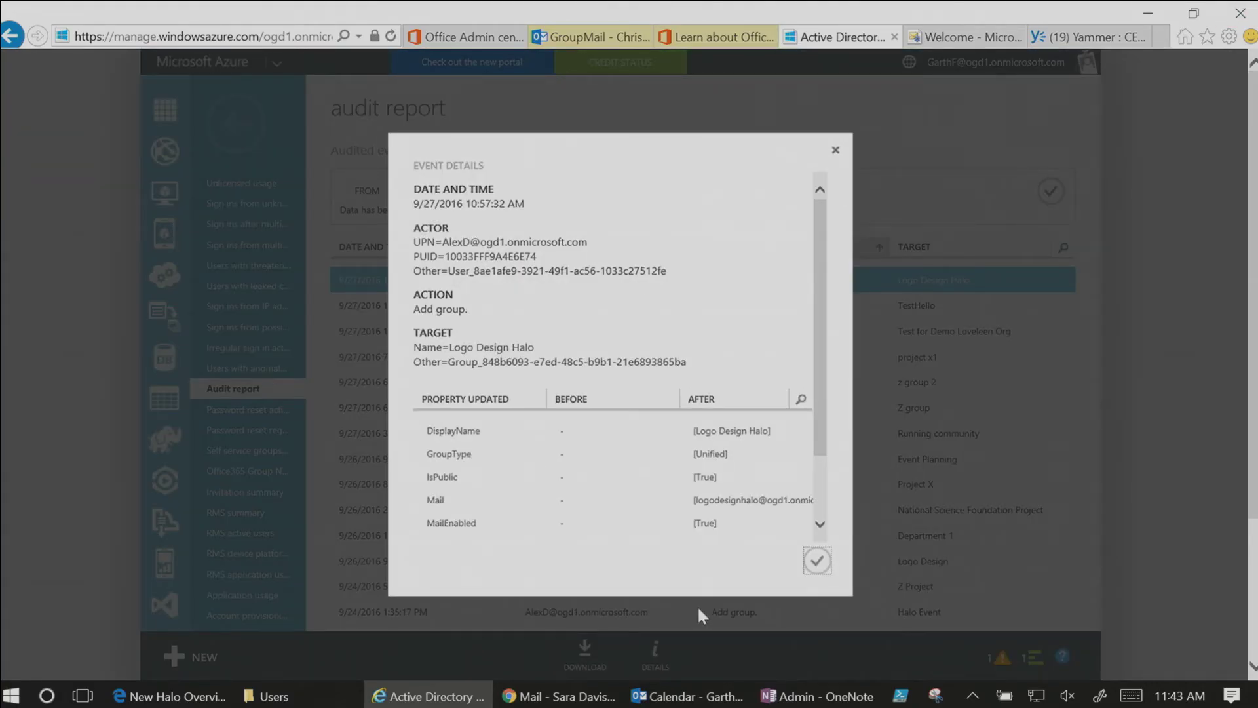
pyautogui.click(839, 150)
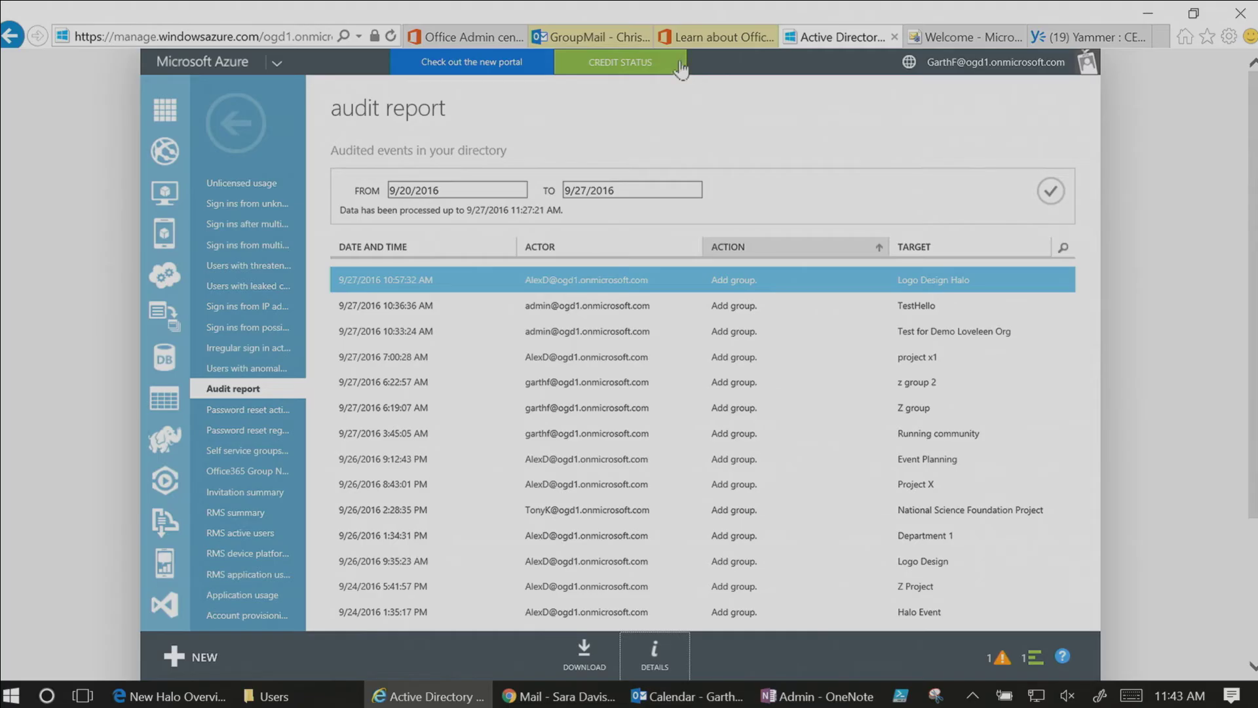
# Switch to the Engineering group in Outlook, discard its pending edits, and display its group email settings.
pyautogui.click(606, 38)
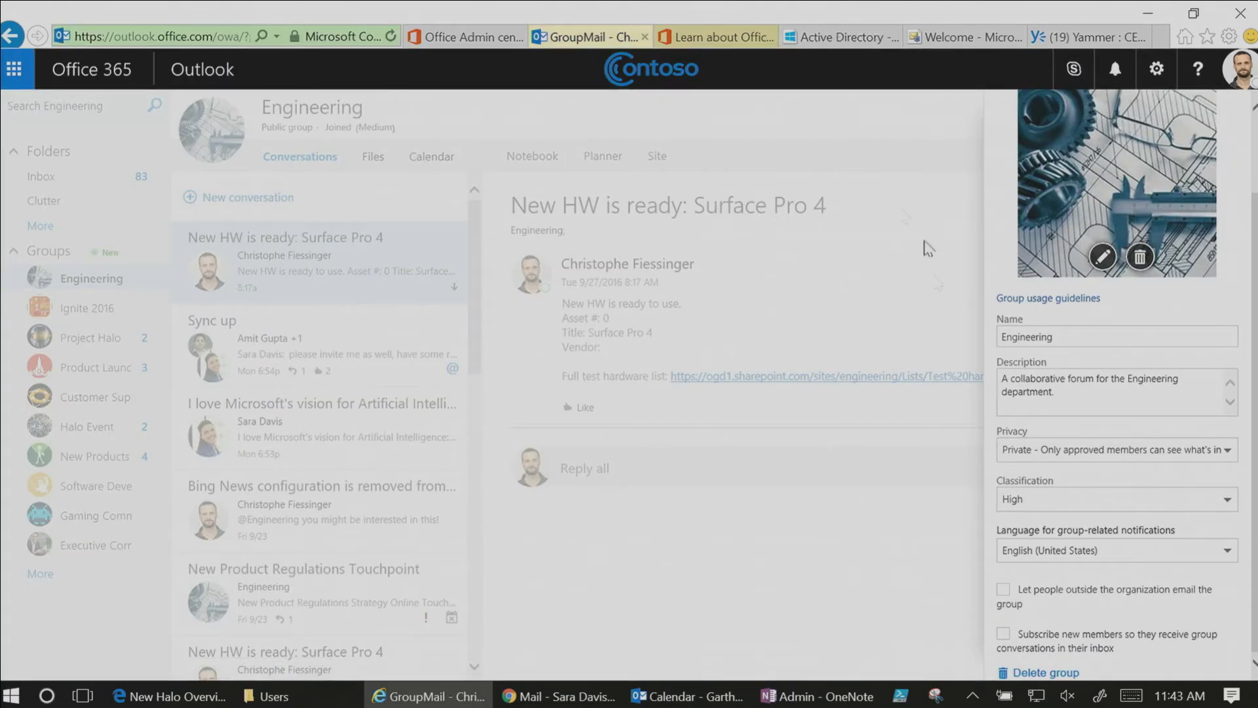
pyautogui.click(893, 501)
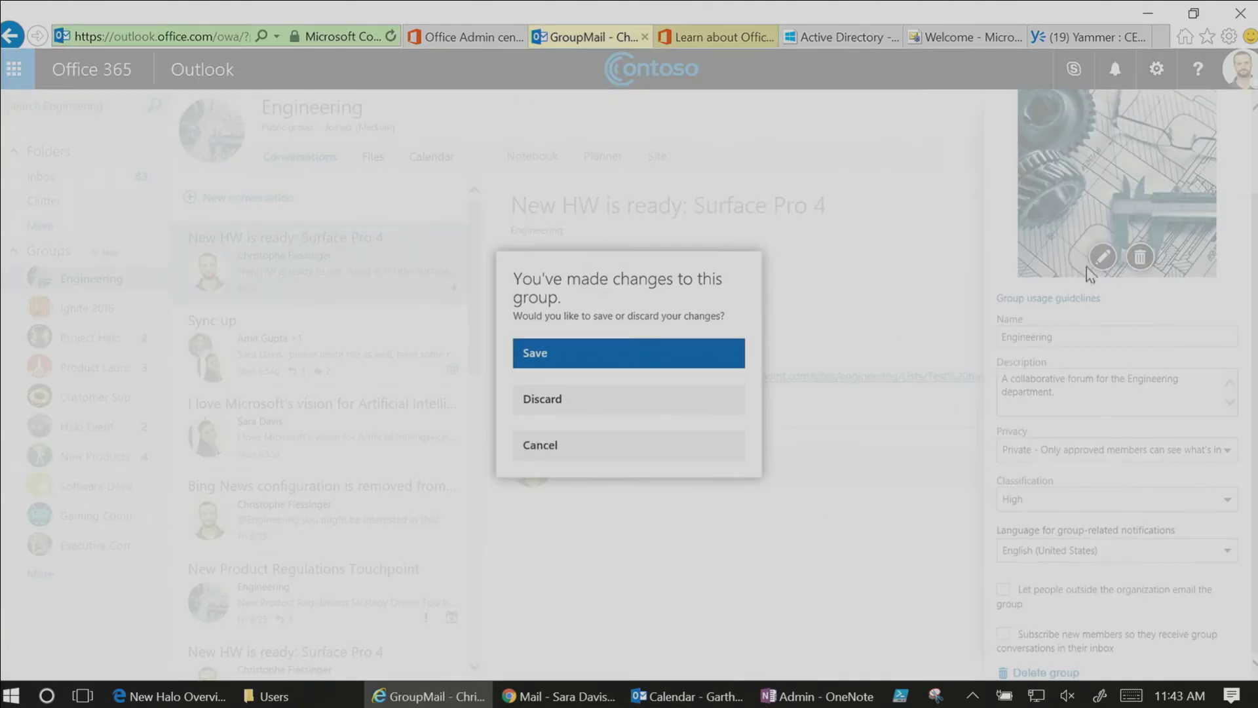
pyautogui.click(668, 405)
pyautogui.click(1222, 157)
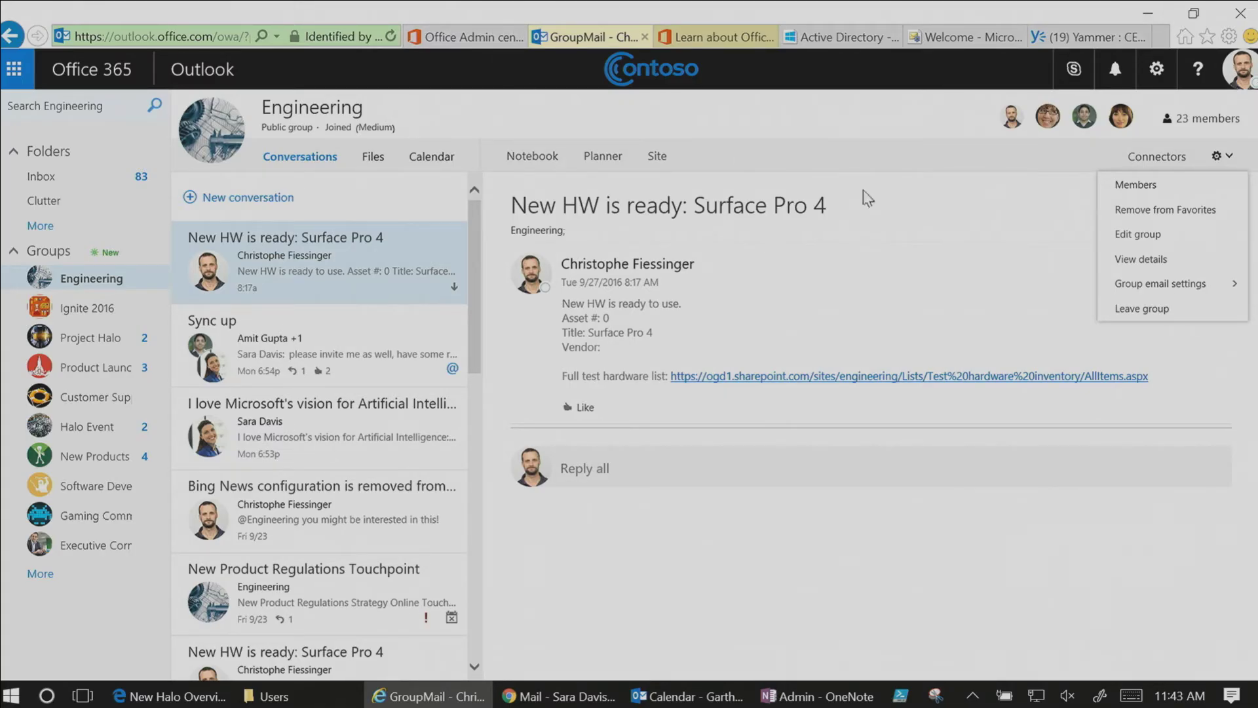
pyautogui.click(1131, 285)
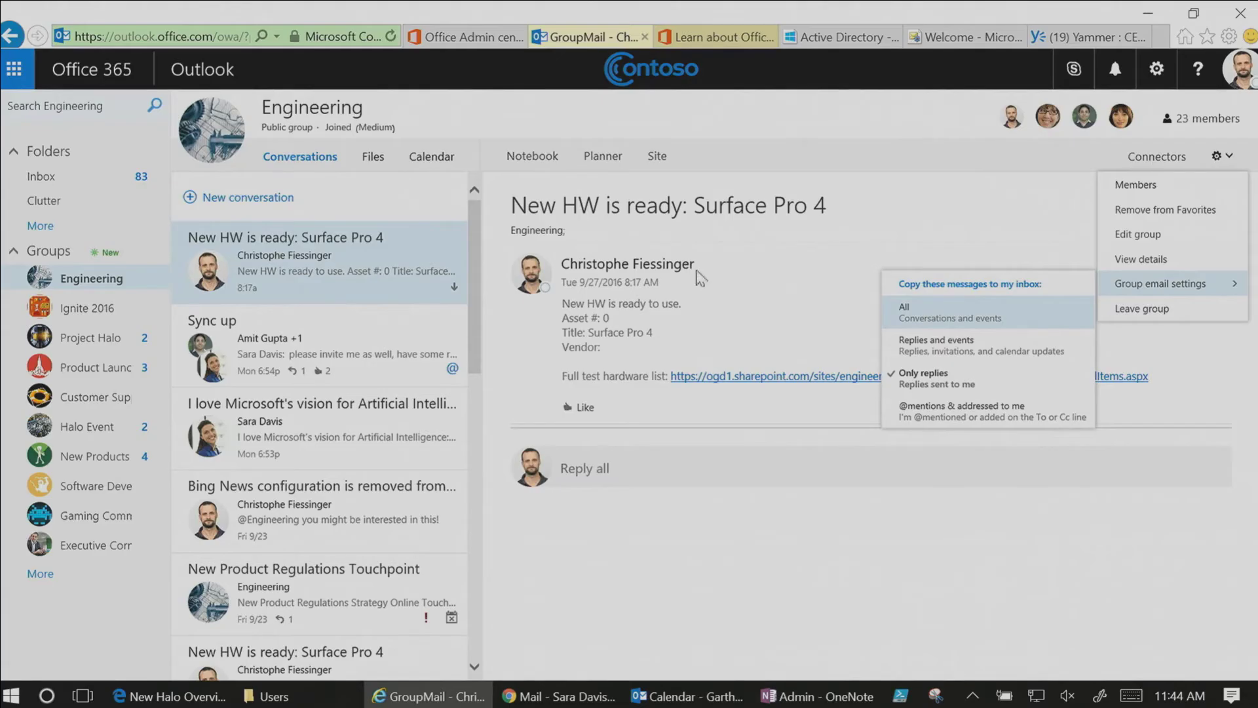
# Switch to the Exchange admin center's groups list and migrate the Finance Team distribution list to an Office 365 group.
pyautogui.click(964, 36)
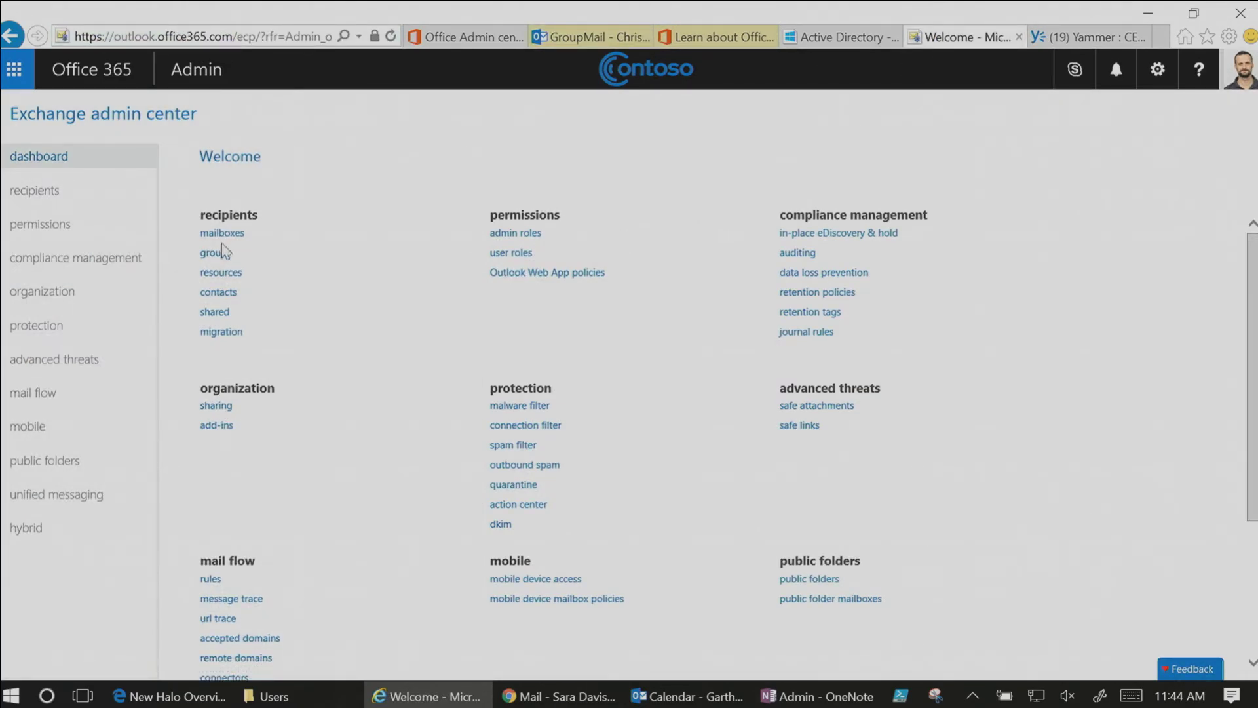
pyautogui.click(211, 253)
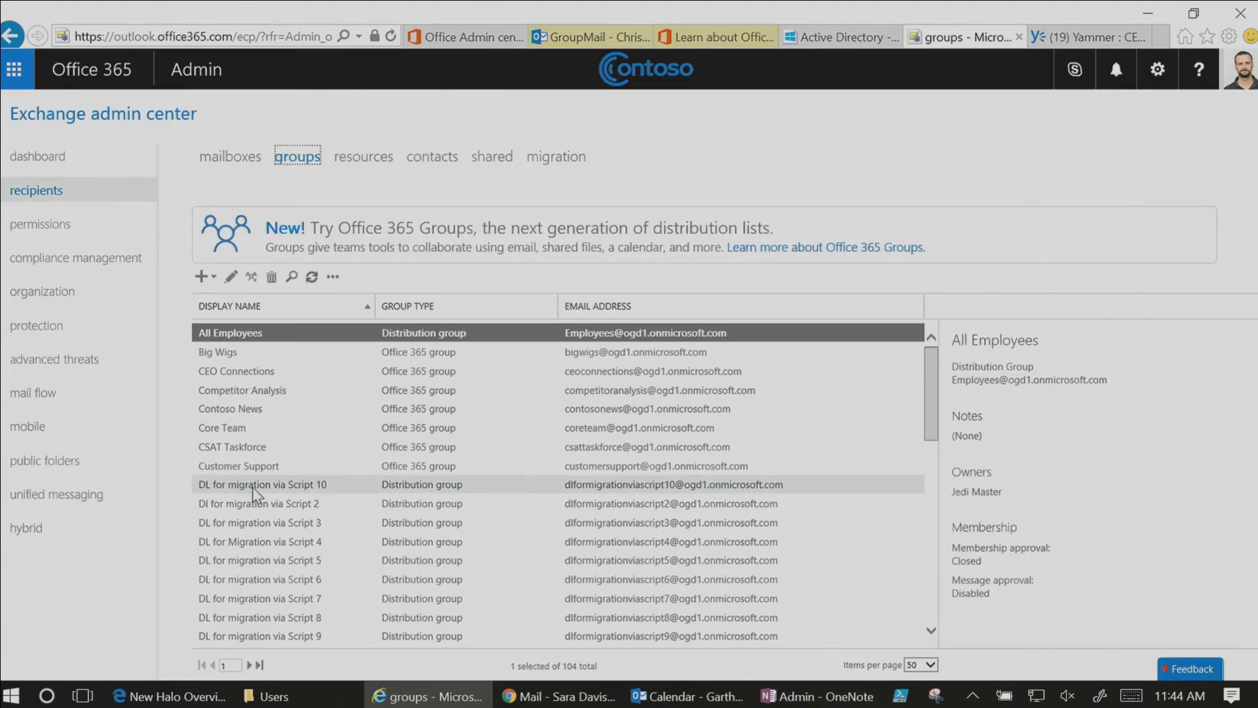
pyautogui.scroll(-1, 272, 498)
pyautogui.scroll(-3, 273, 498)
pyautogui.click(244, 552)
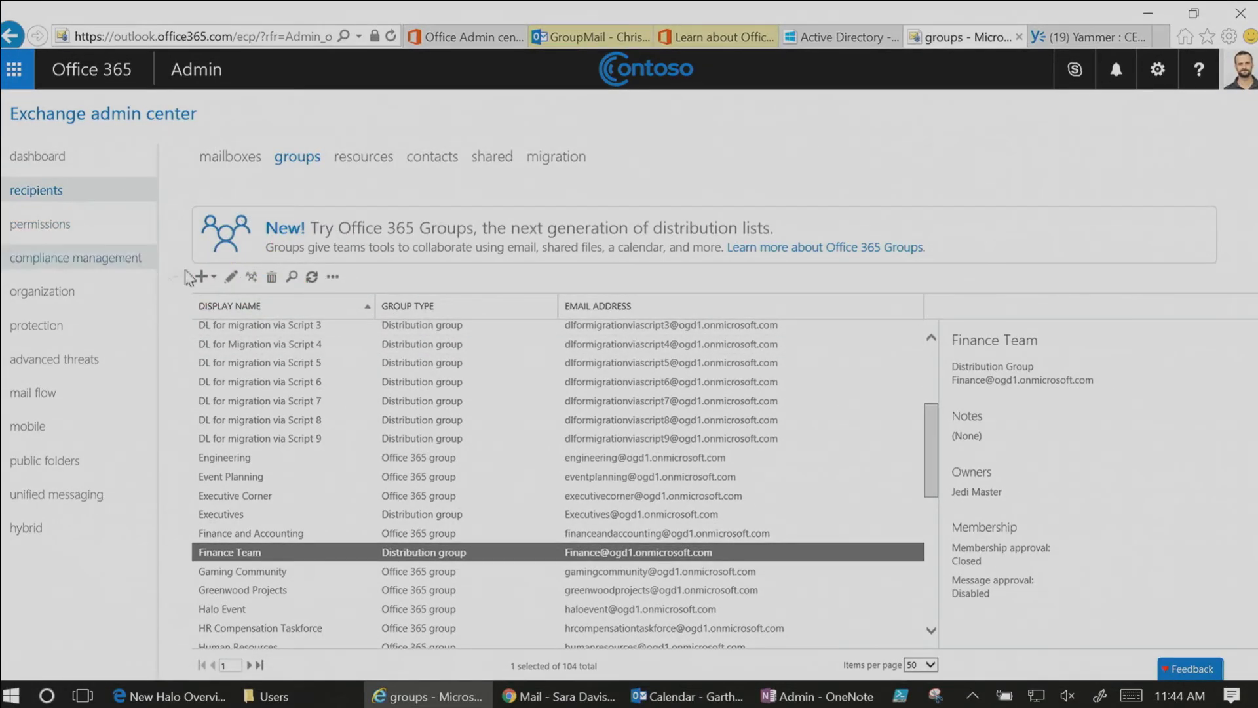
pyautogui.click(252, 277)
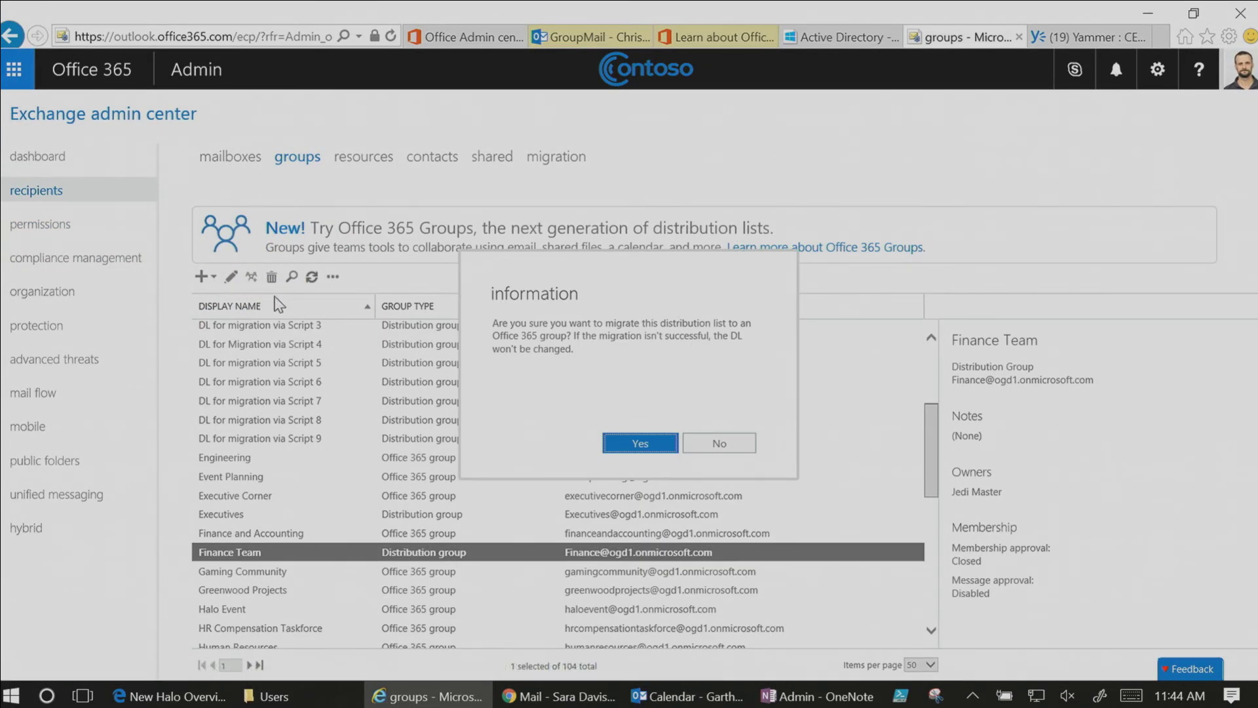
pyautogui.click(621, 459)
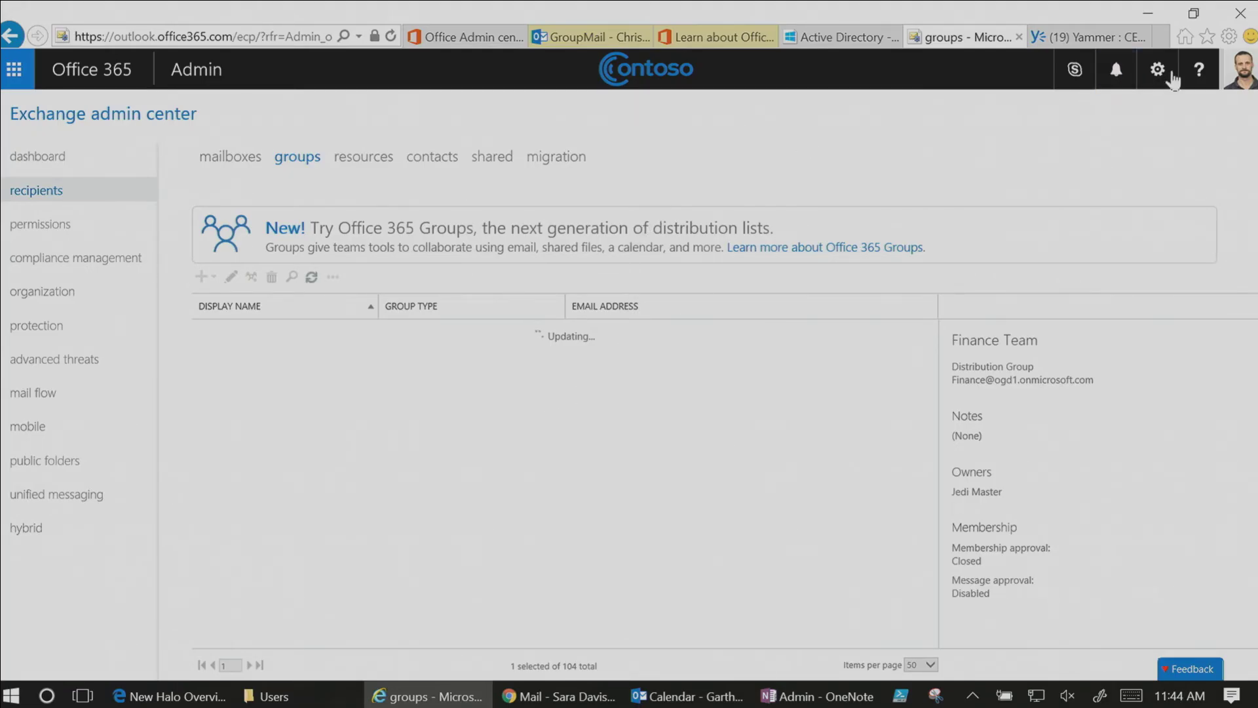
# Switch to Yammer and create a public internal group named "ATL Community" with the suggested Marketing Assistant as a member.
pyautogui.click(1093, 38)
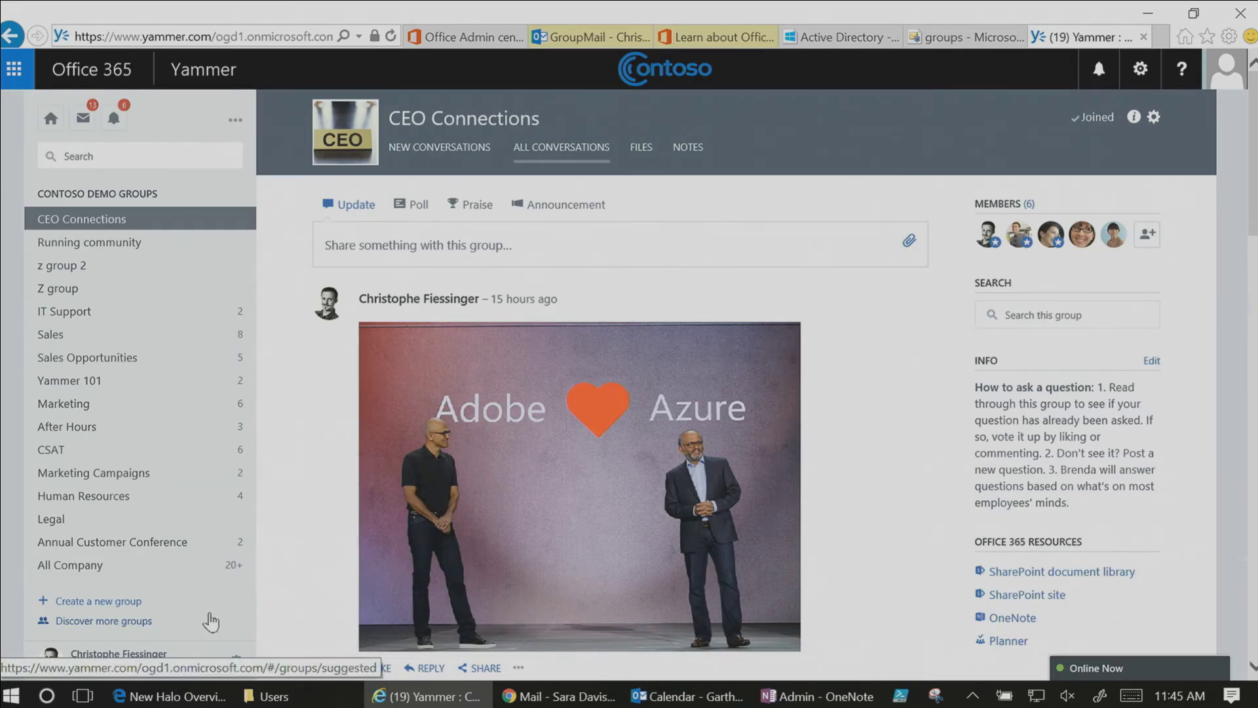
pyautogui.click(119, 602)
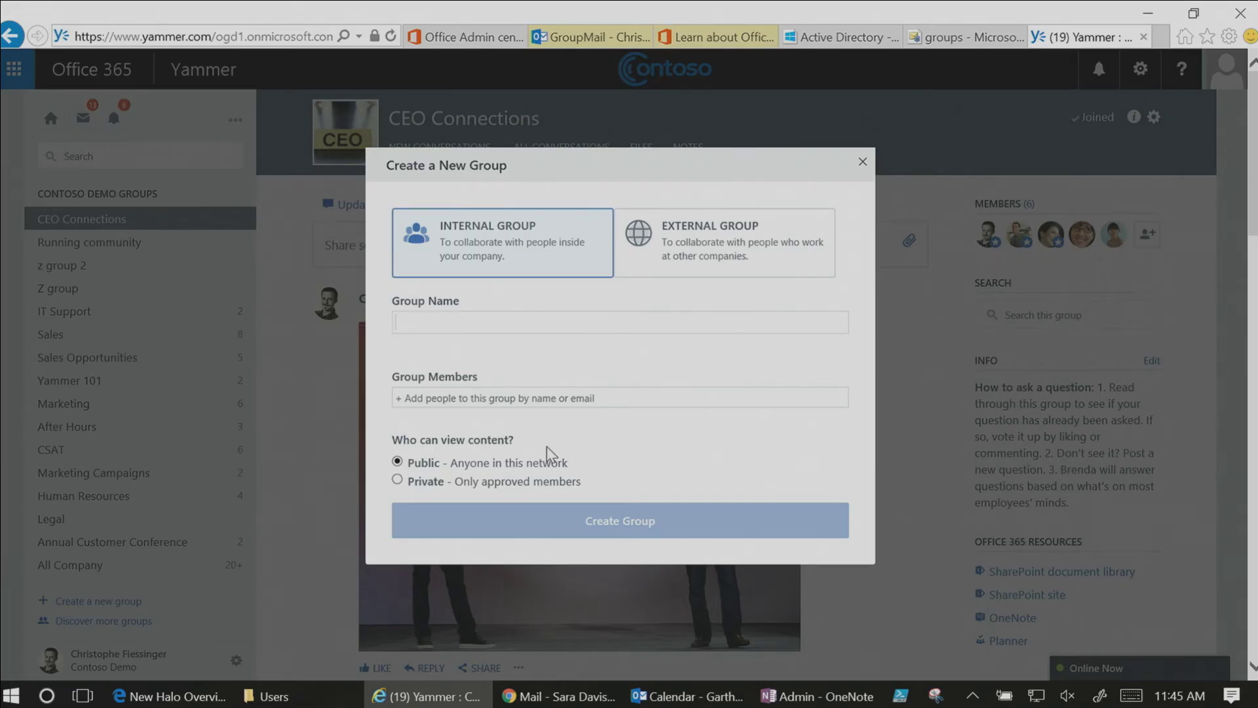
pyautogui.write('ATL Community')
pyautogui.click(419, 396)
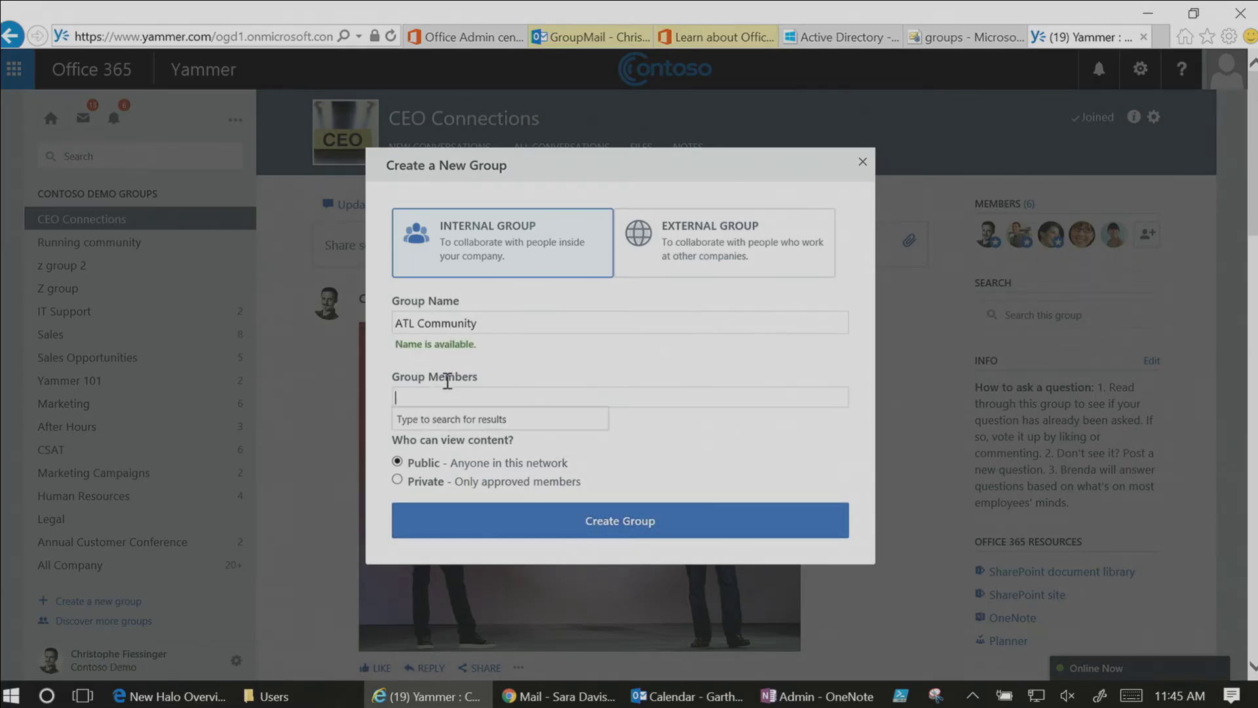
pyautogui.write('a')
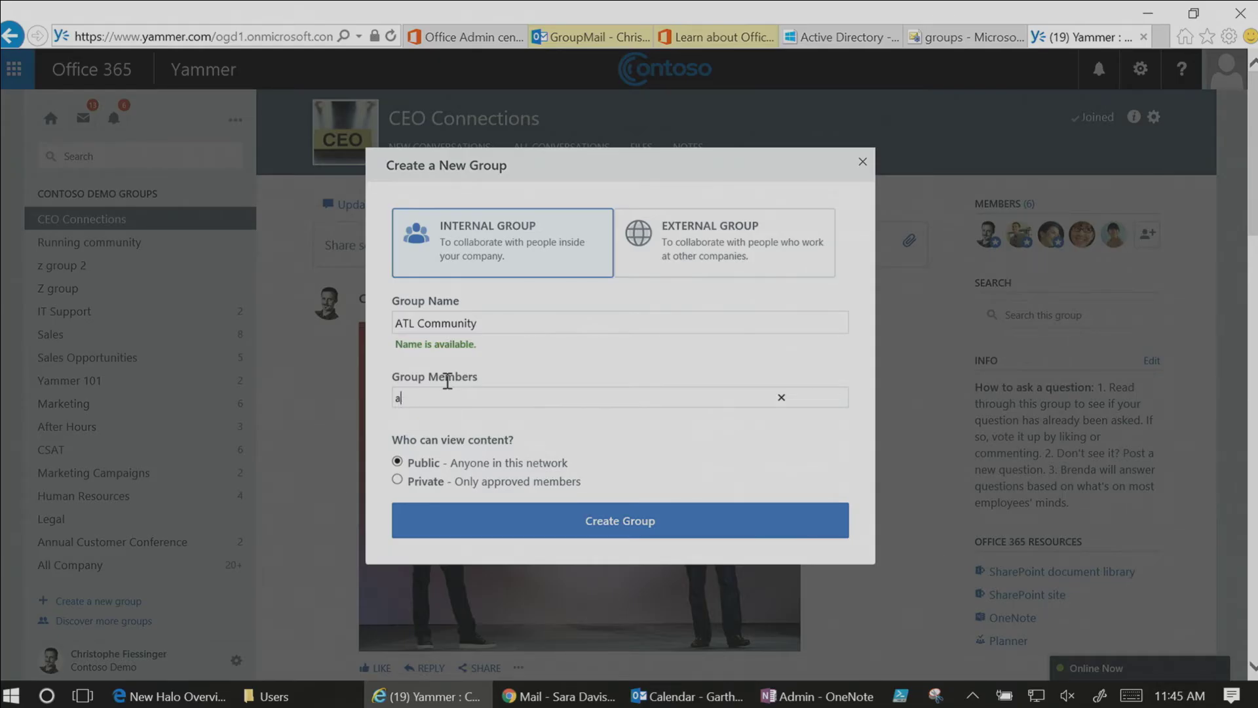
pyautogui.write('nmi')
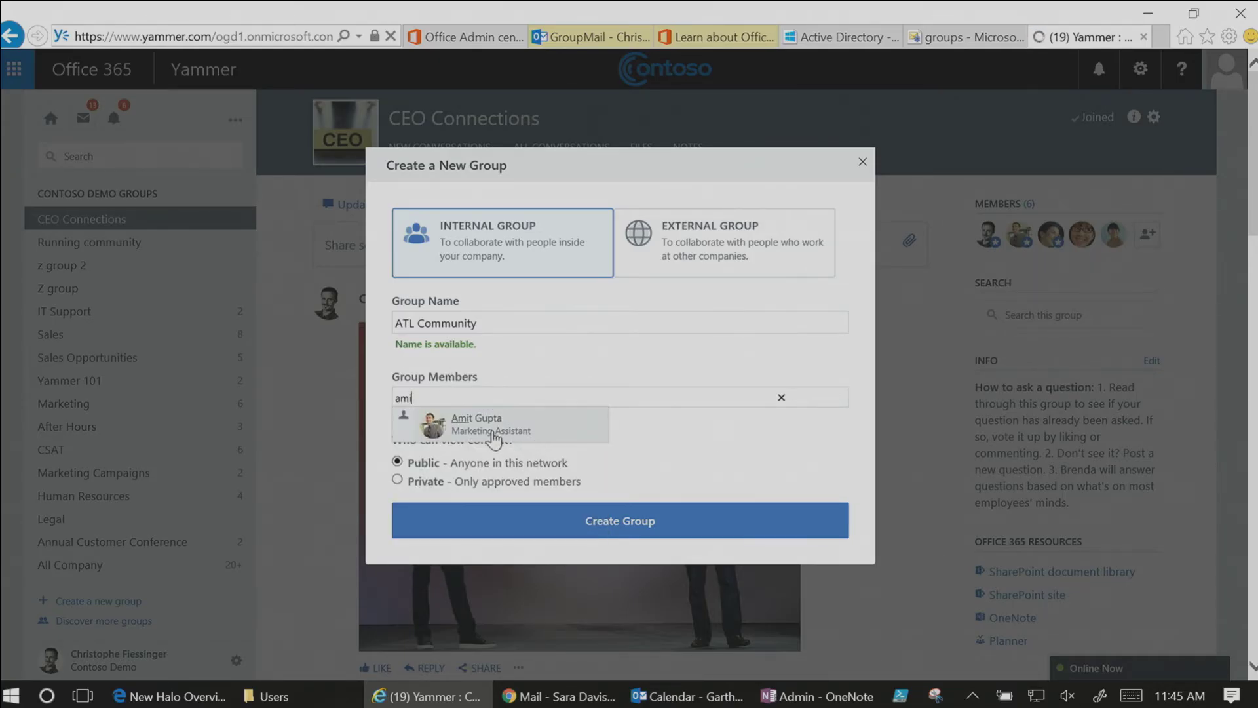
pyautogui.click(493, 432)
pyautogui.click(590, 525)
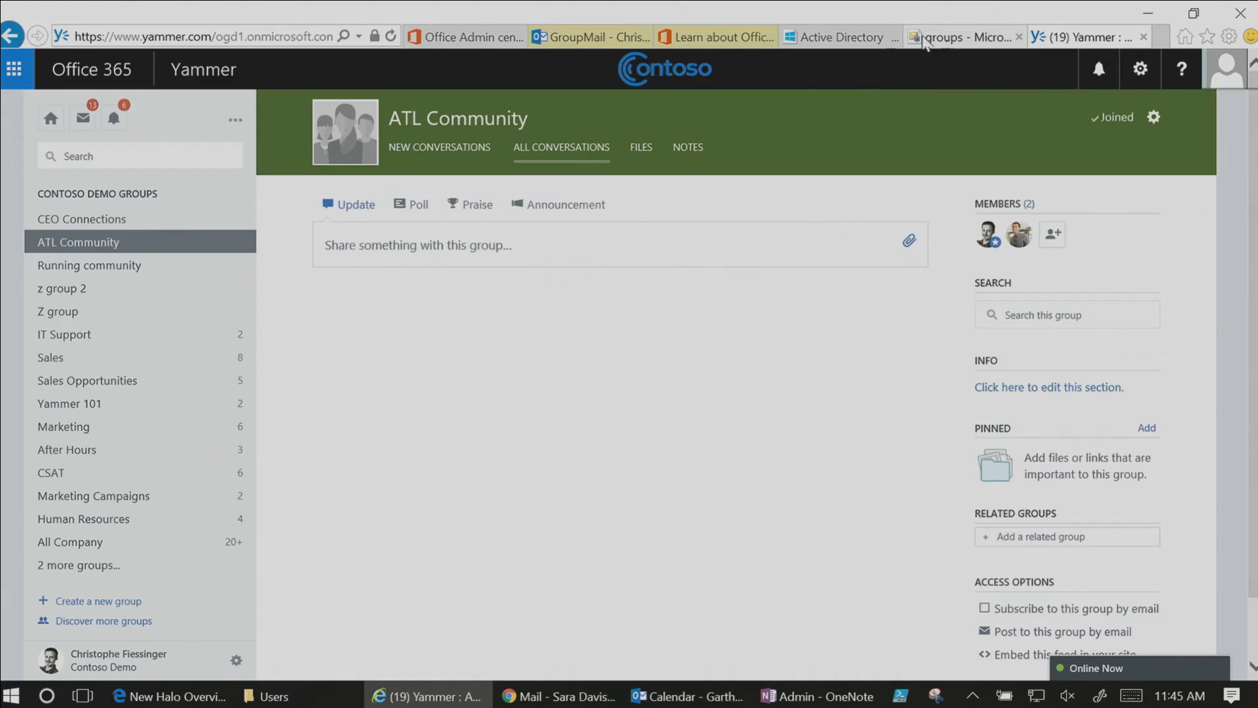
# Return to the Office 365 Admin center, close the Big Wigs details, refresh the groups list, and open ATL Community's details.
pyautogui.click(468, 37)
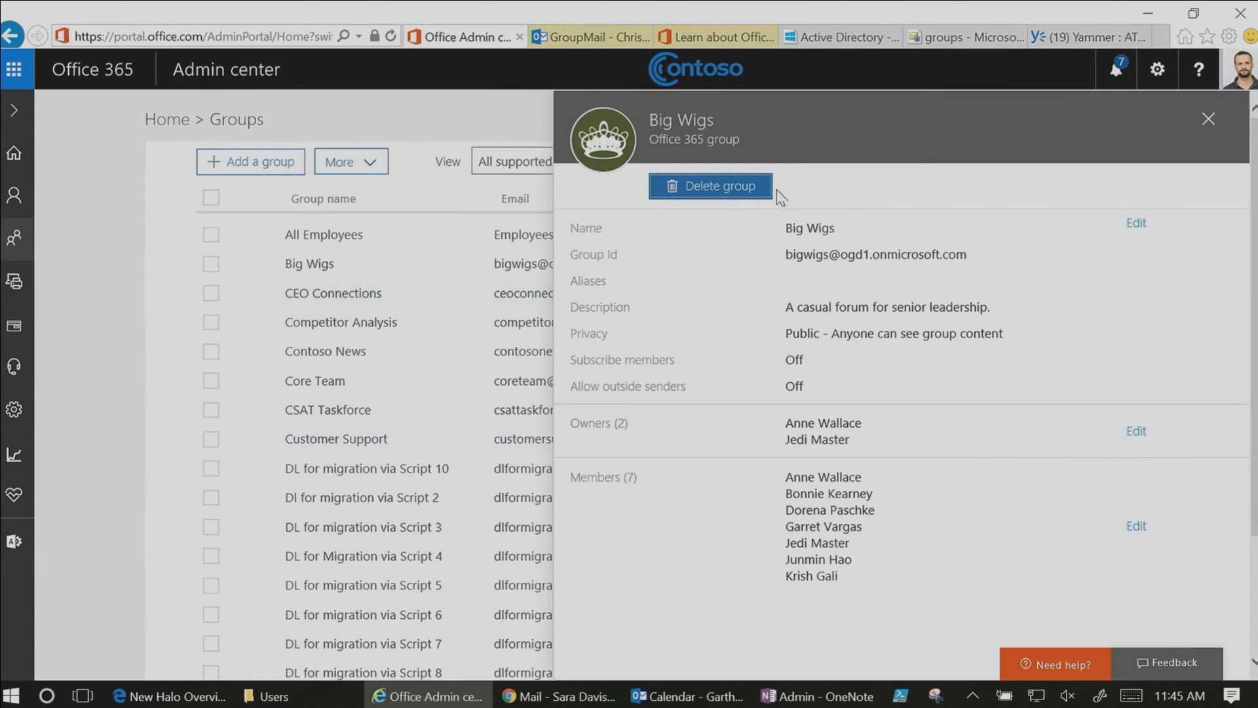
pyautogui.click(103, 241)
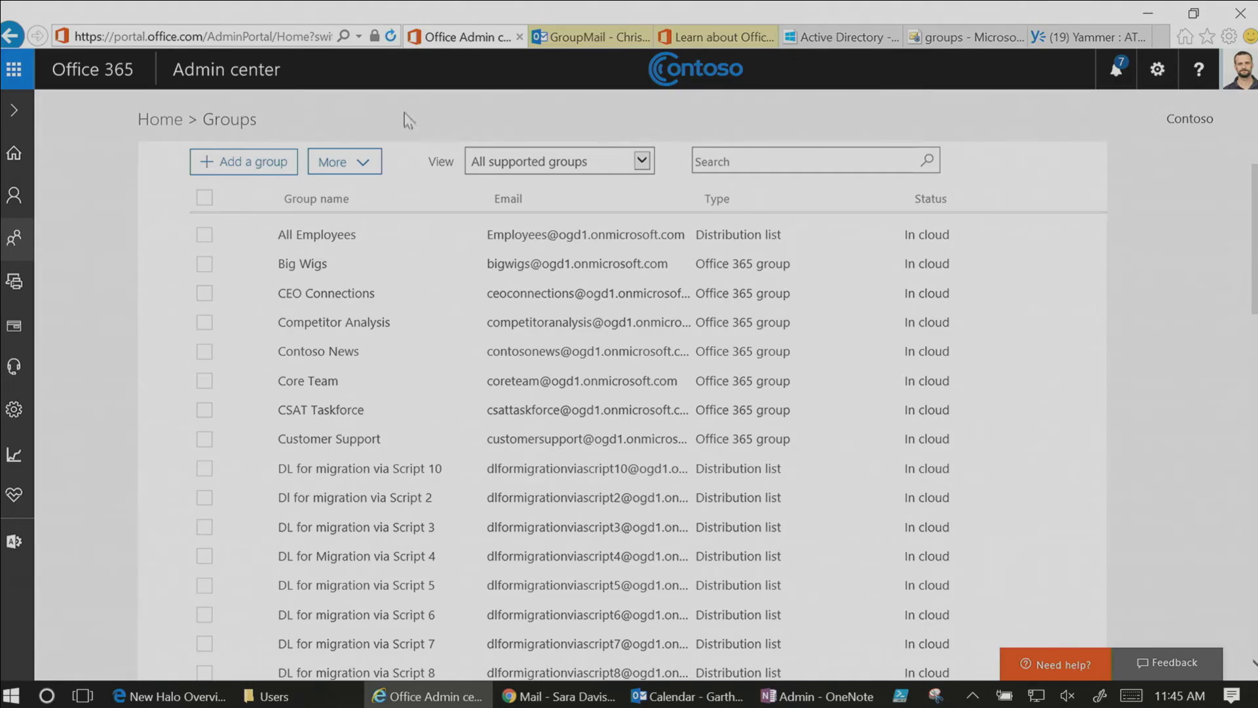
pyautogui.press('F5')
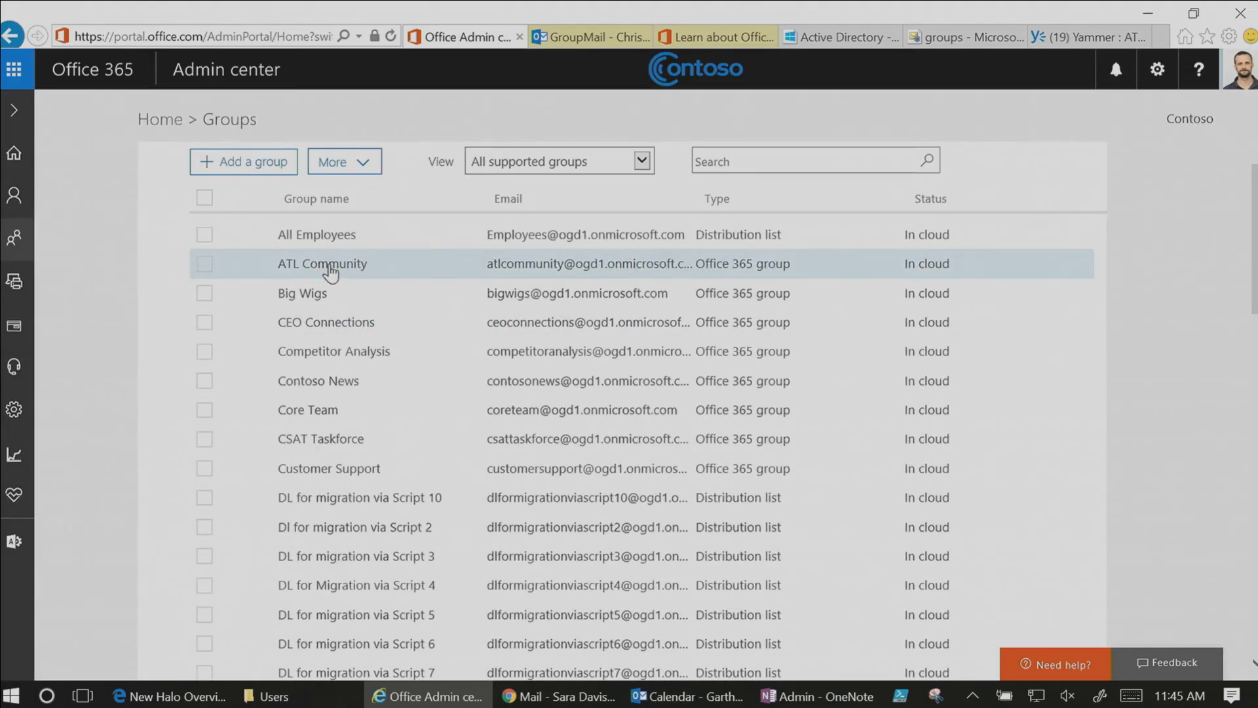
pyautogui.click(330, 269)
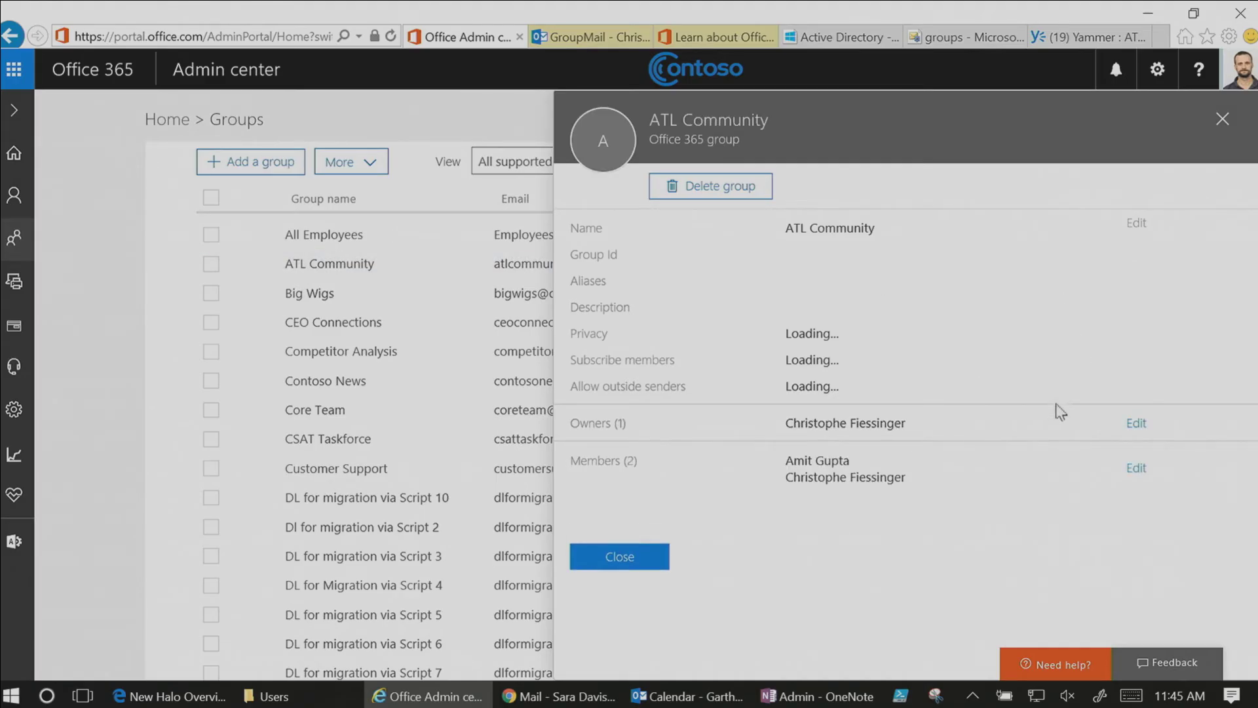
# Return to ATL Community in Yammer and circle its Office 365 resources on a zoomed view of the screen.
pyautogui.click(1088, 37)
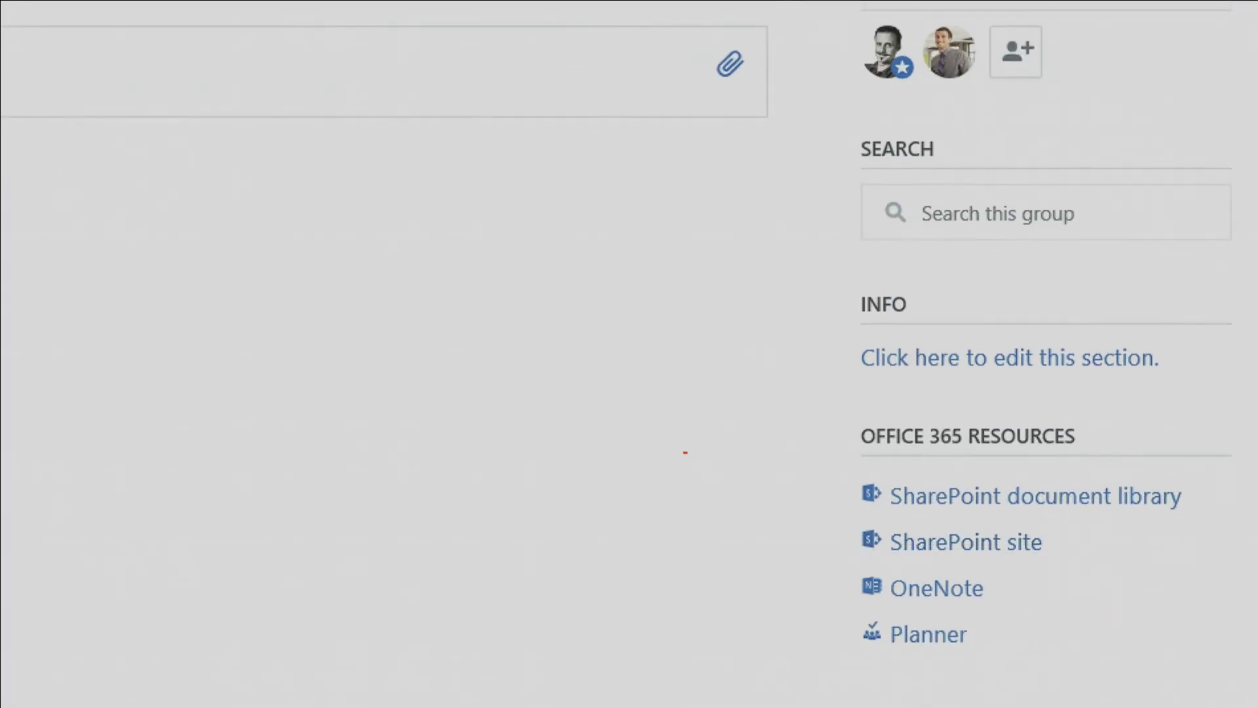
pyautogui.moveTo(767, 381)
pyautogui.mouseDown()
pyautogui.moveTo(737, 706)
pyautogui.moveTo(483, 219)
pyautogui.moveTo(465, 242)
pyautogui.mouseUp()
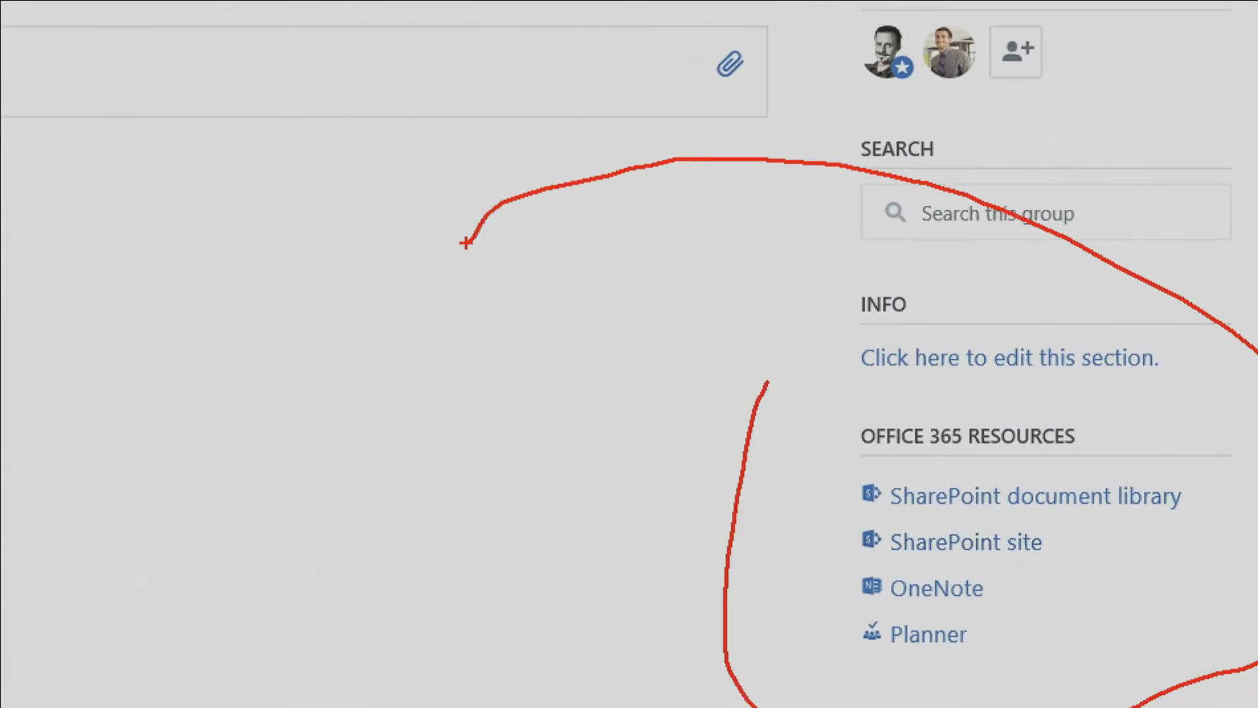